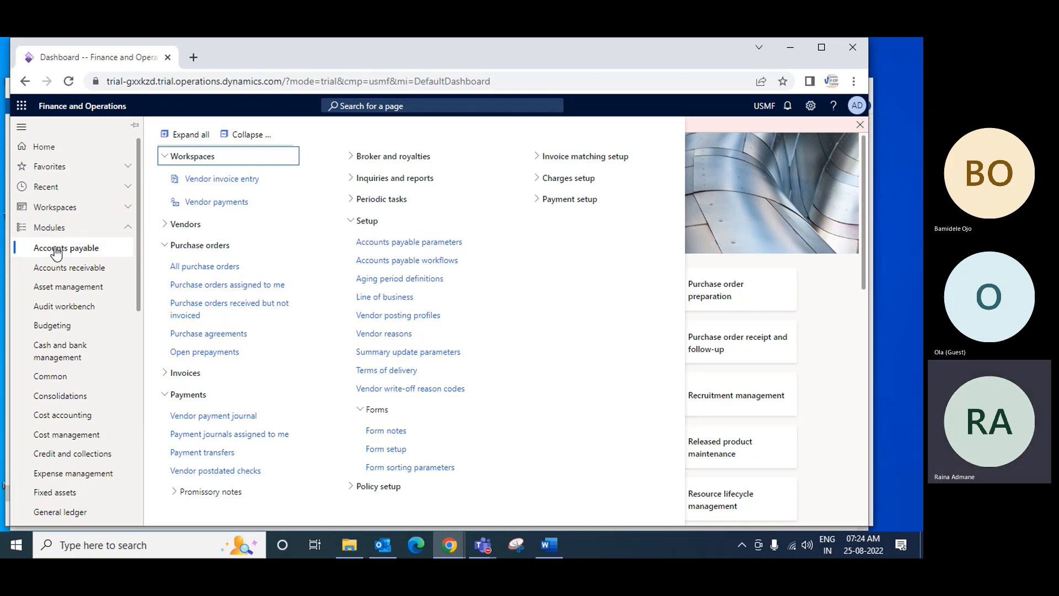
# Open the list of all vendors in Accounts payable and look at the vendors' group assignments
pyautogui.click(169, 227)
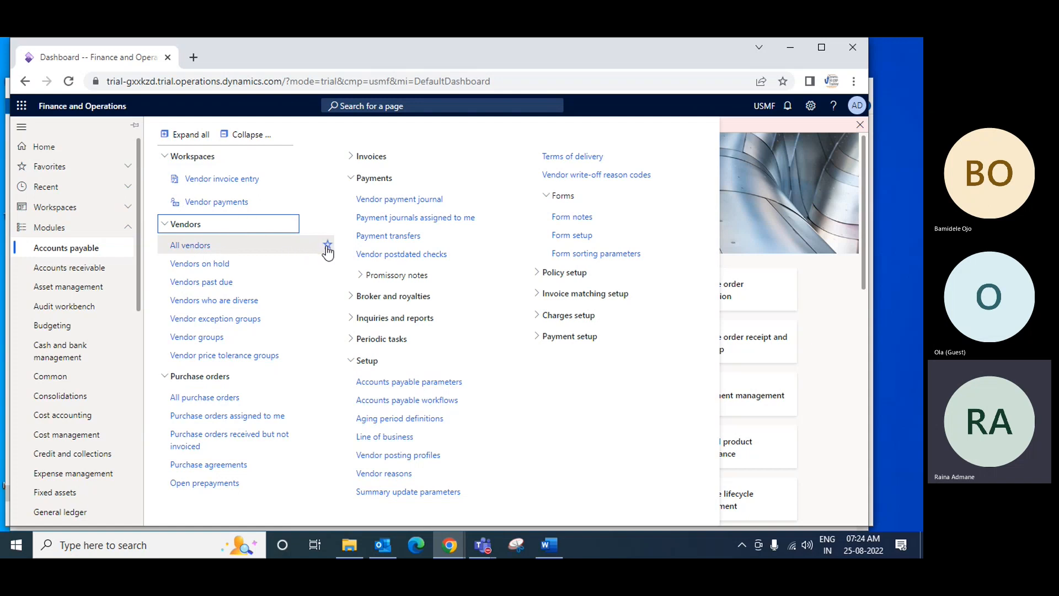
pyautogui.click(194, 248)
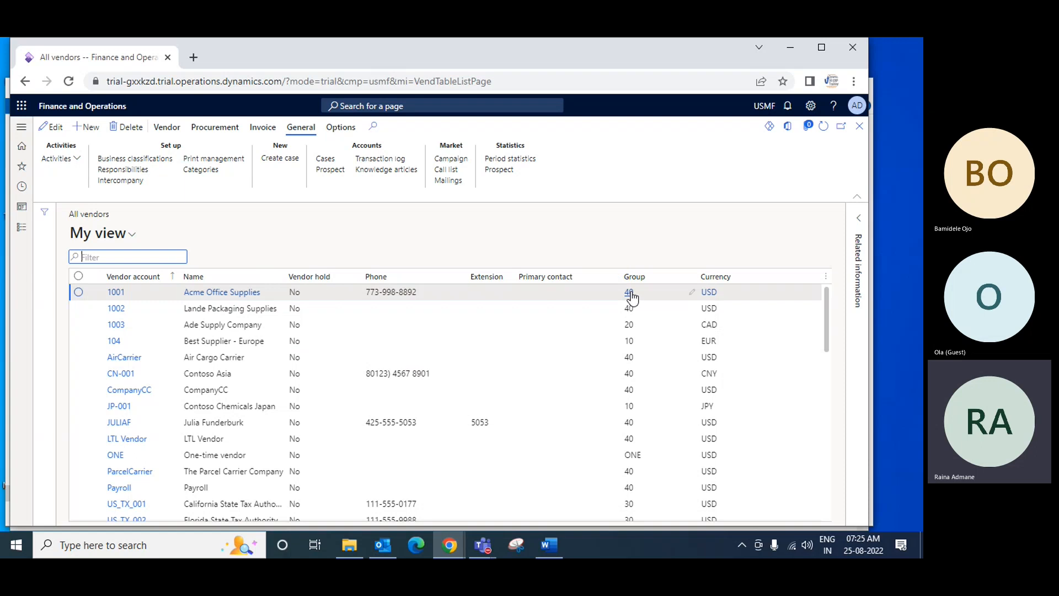
pyautogui.moveTo(632, 298)
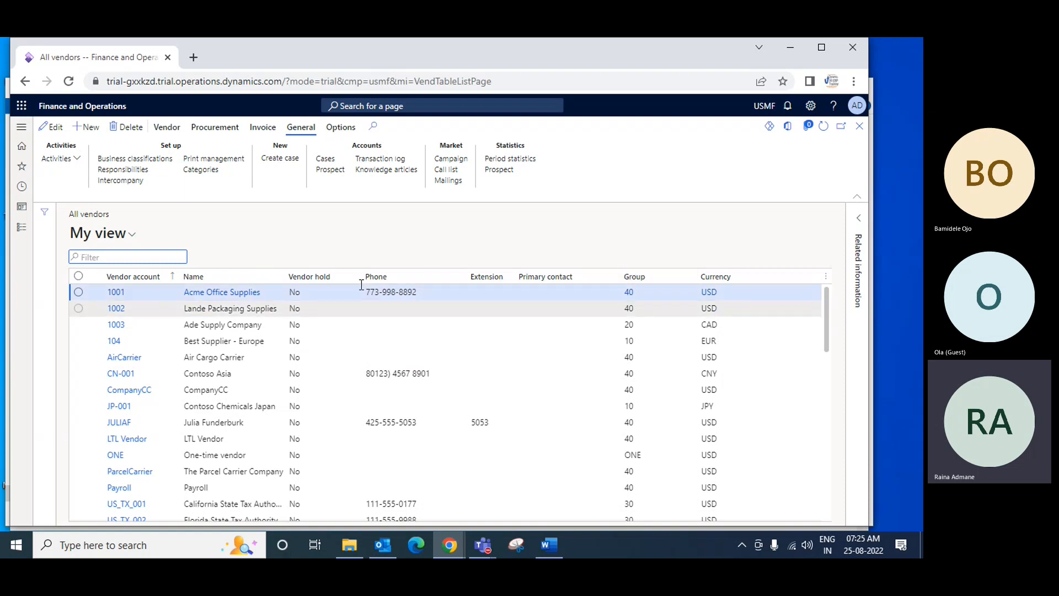
# Open the vendor groups in Accounts payable, add group 60 with the description Raw Material, and save it
pyautogui.click(21, 227)
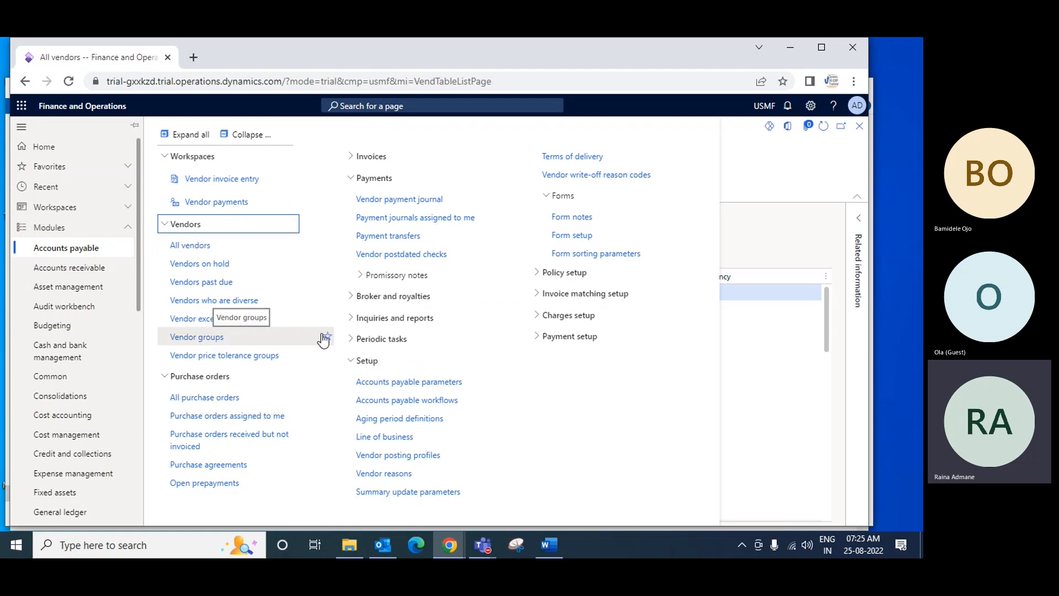
pyautogui.click(206, 343)
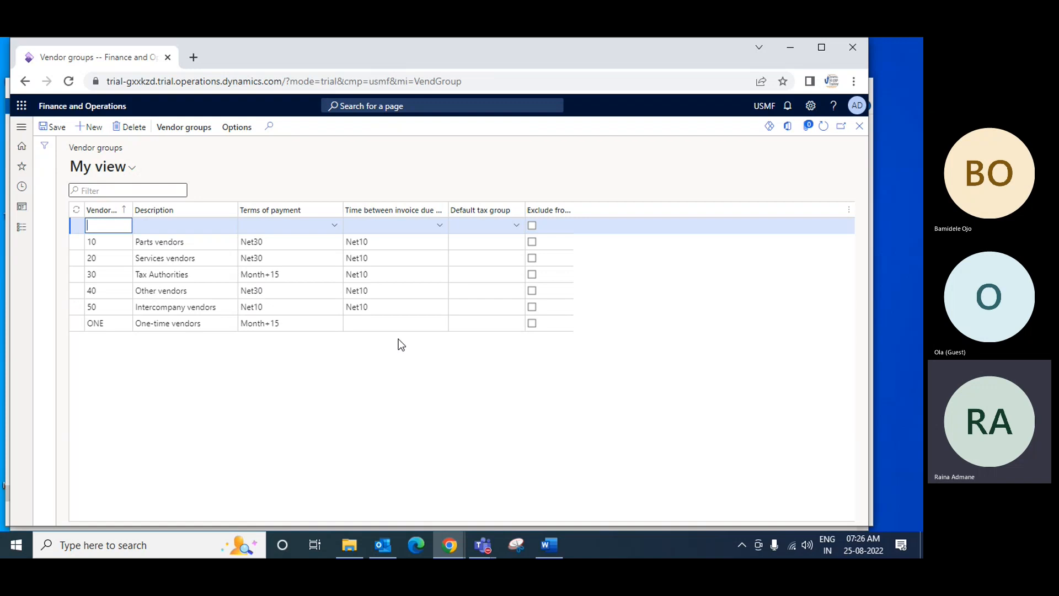
pyautogui.write('60')
pyautogui.press('Tab')
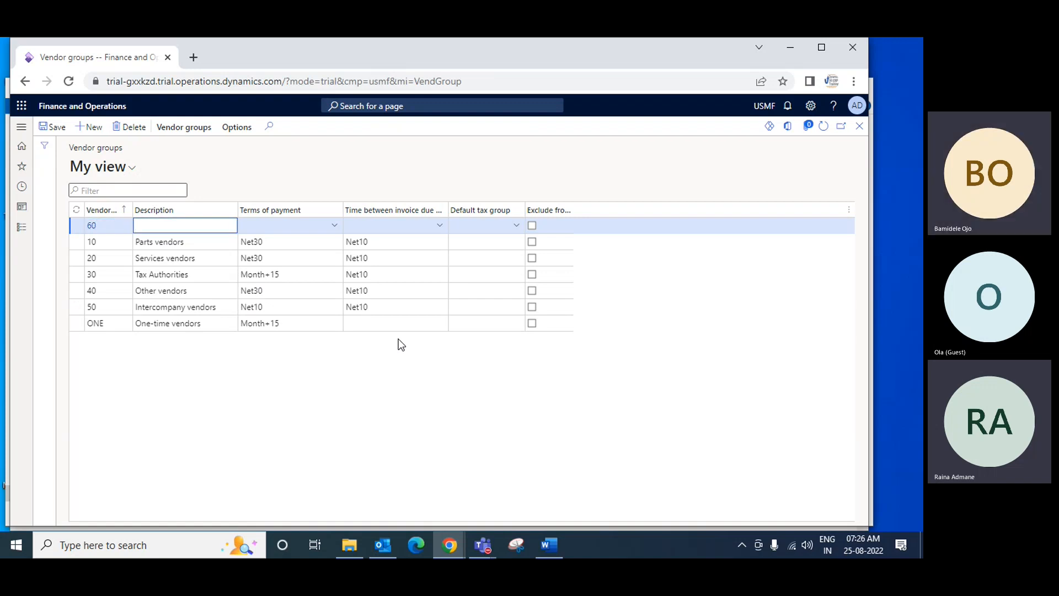
pyautogui.write('R')
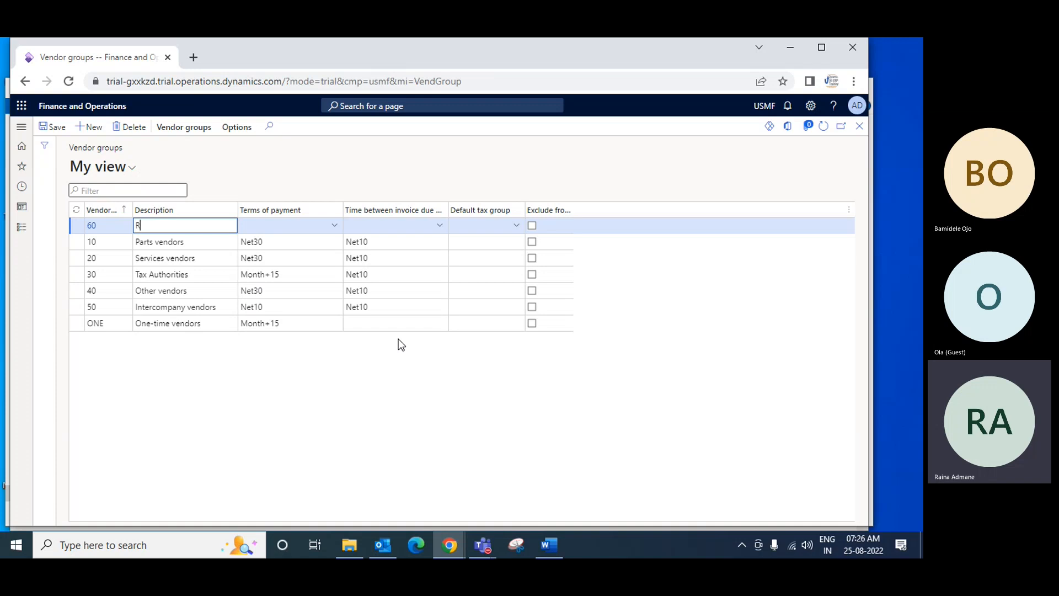
pyautogui.write('aw Material')
pyautogui.press('Tab')
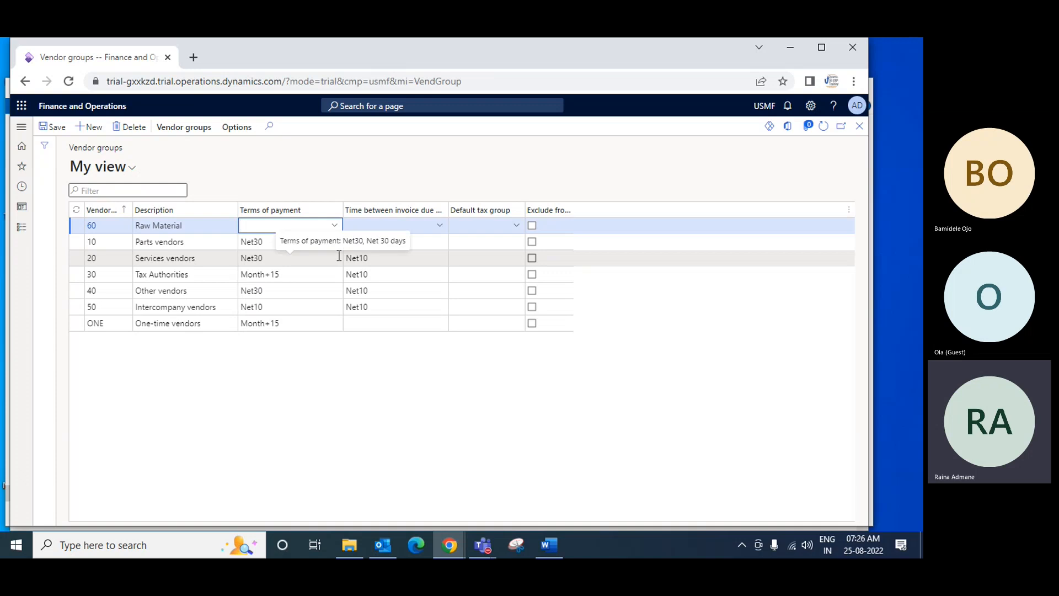
pyautogui.press('Tab')
pyautogui.press('Tab')
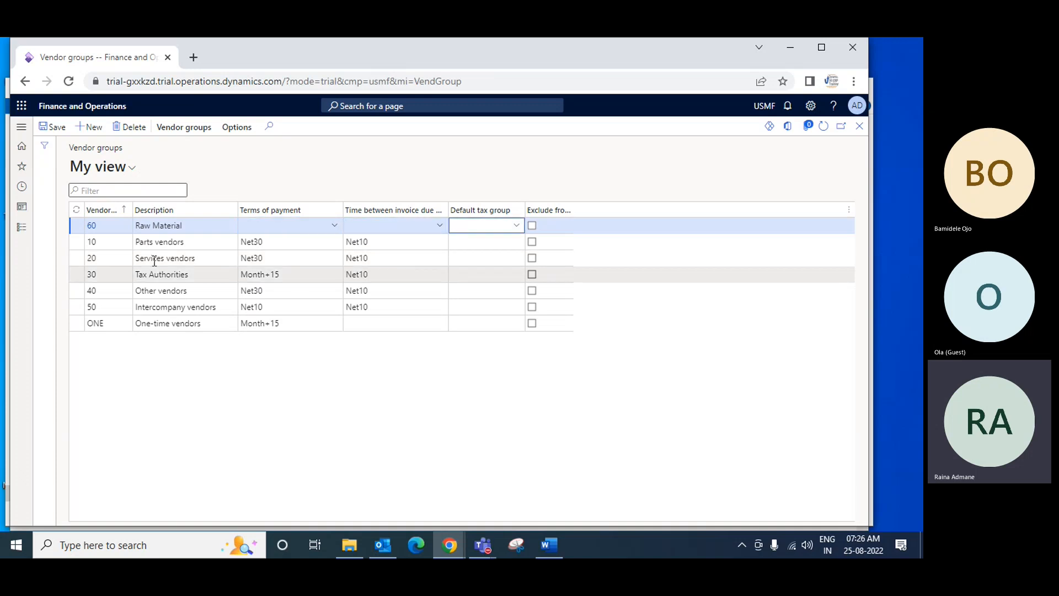
pyautogui.click(64, 131)
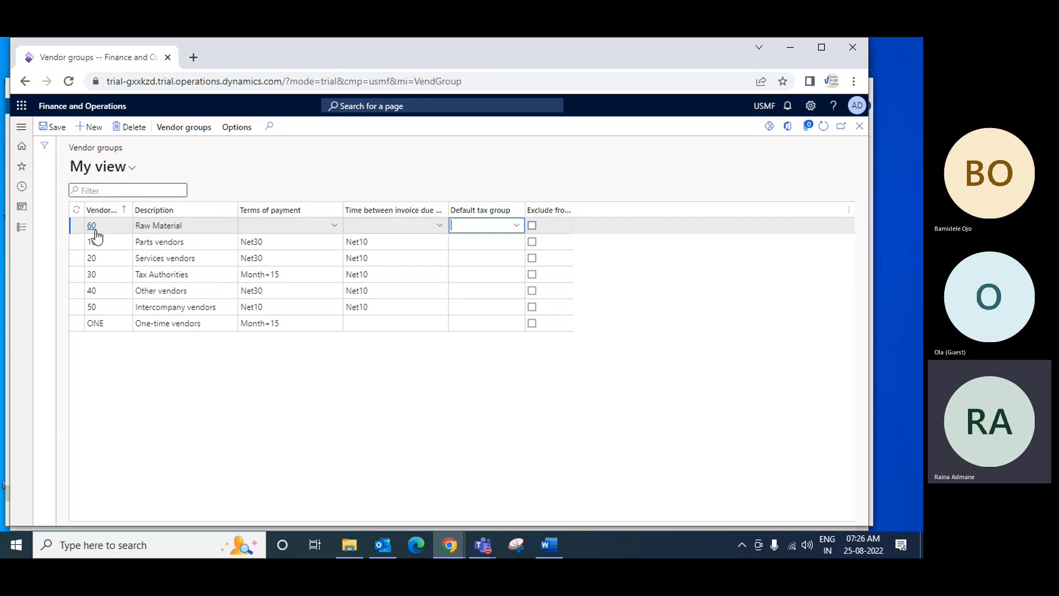
# Add a new vendor group 70 with the description Service
pyautogui.click(177, 223)
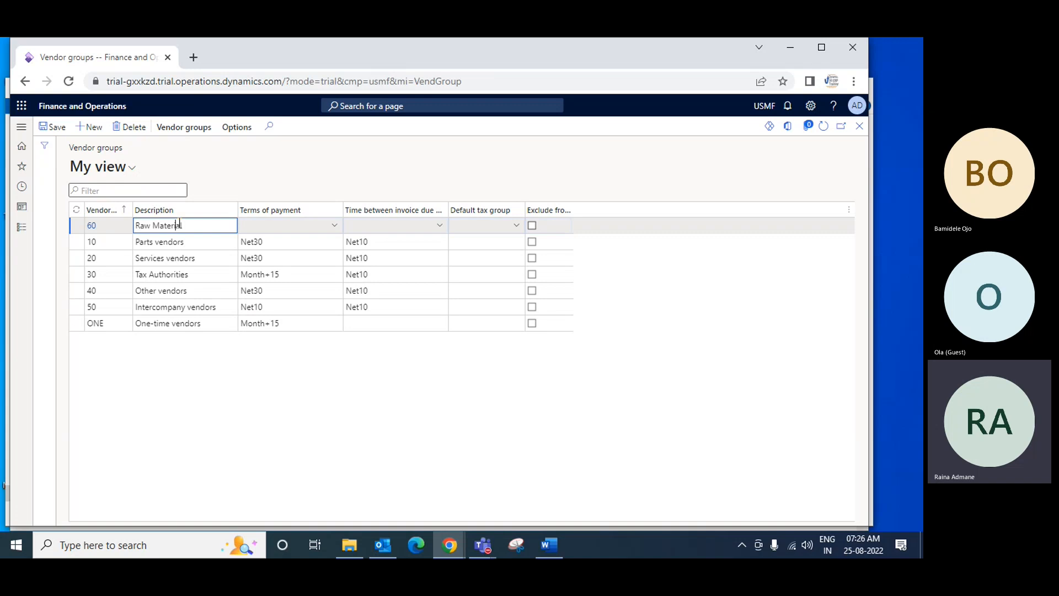
pyautogui.click(87, 128)
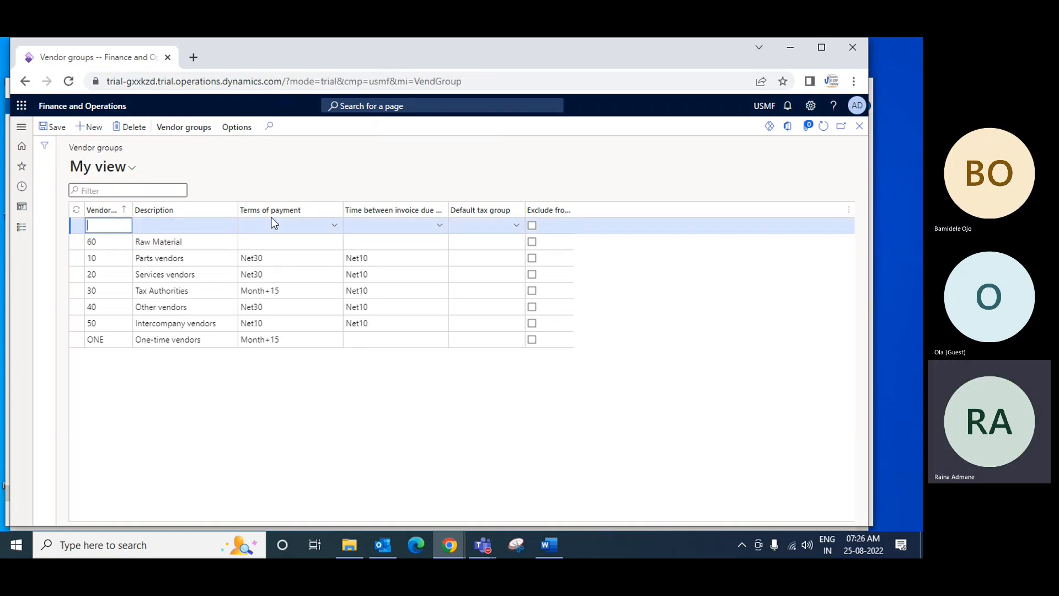
pyautogui.write('70')
pyautogui.press('Tab')
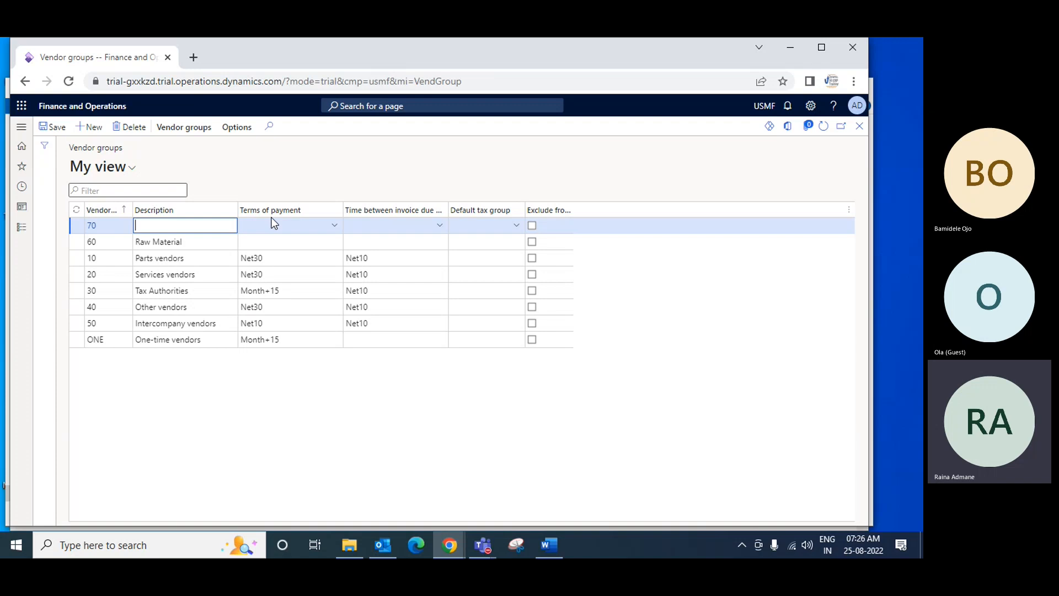
pyautogui.write('A')
pyautogui.press('BackSpace')
pyautogui.write('Service')
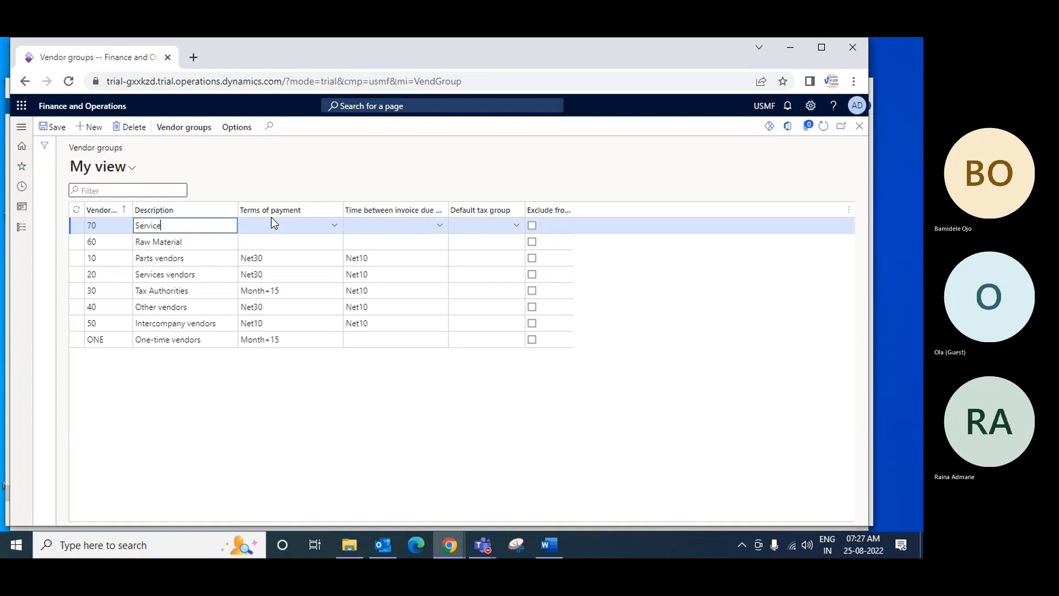
pyautogui.press('Tab')
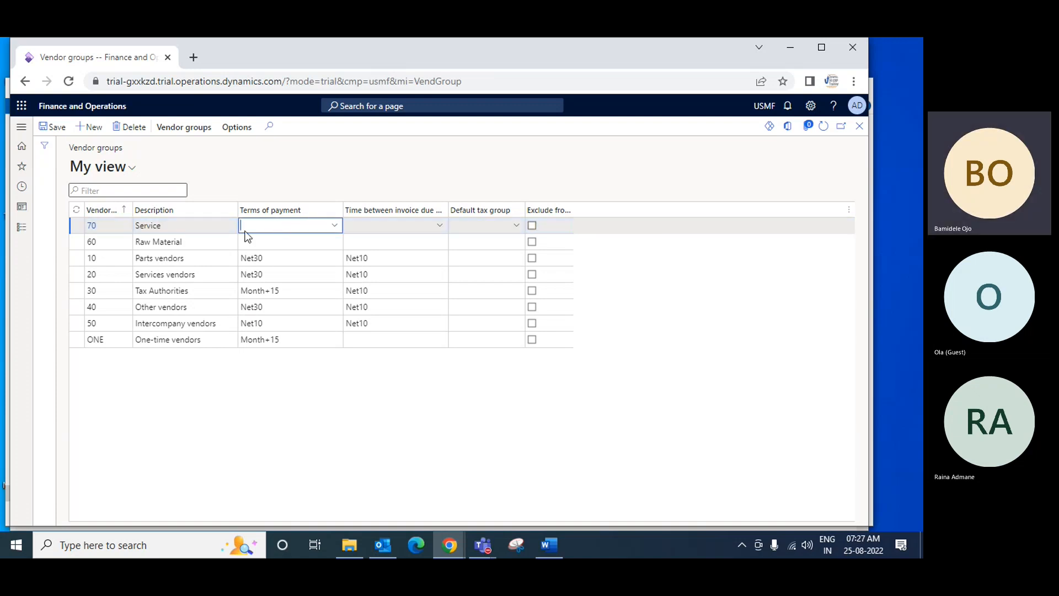
# Change the description of vendor group 70 to Administration Supply
pyautogui.click(183, 222)
pyautogui.press('BackSpace')
pyautogui.press('BackSpace')
pyautogui.press('BackSpace')
pyautogui.press('BackSpace')
pyautogui.press('BackSpace')
pyautogui.press('BackSpace')
pyautogui.press('BackSpace')
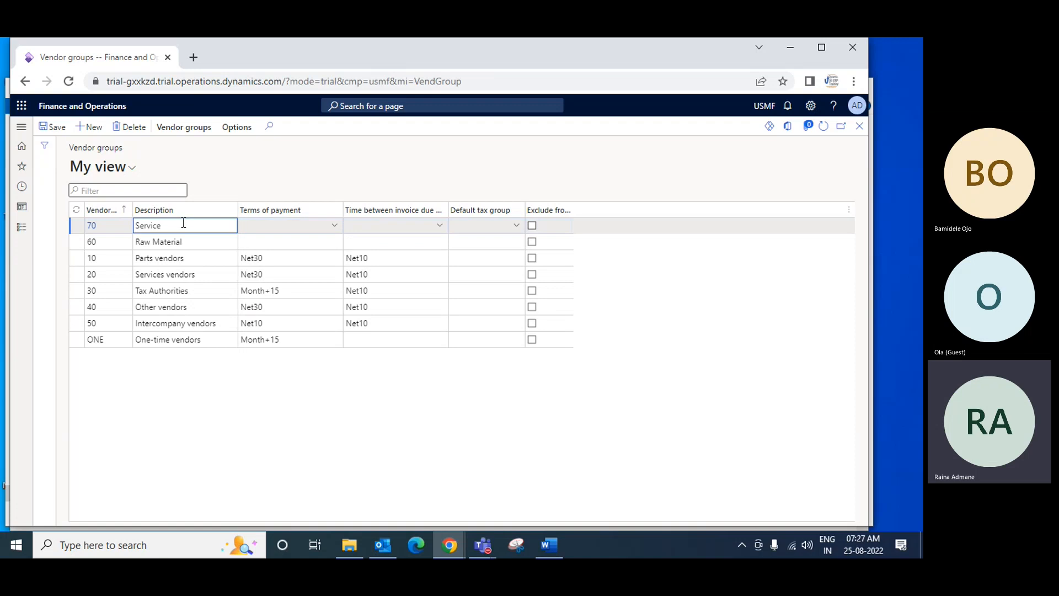
pyautogui.write('Adminis')
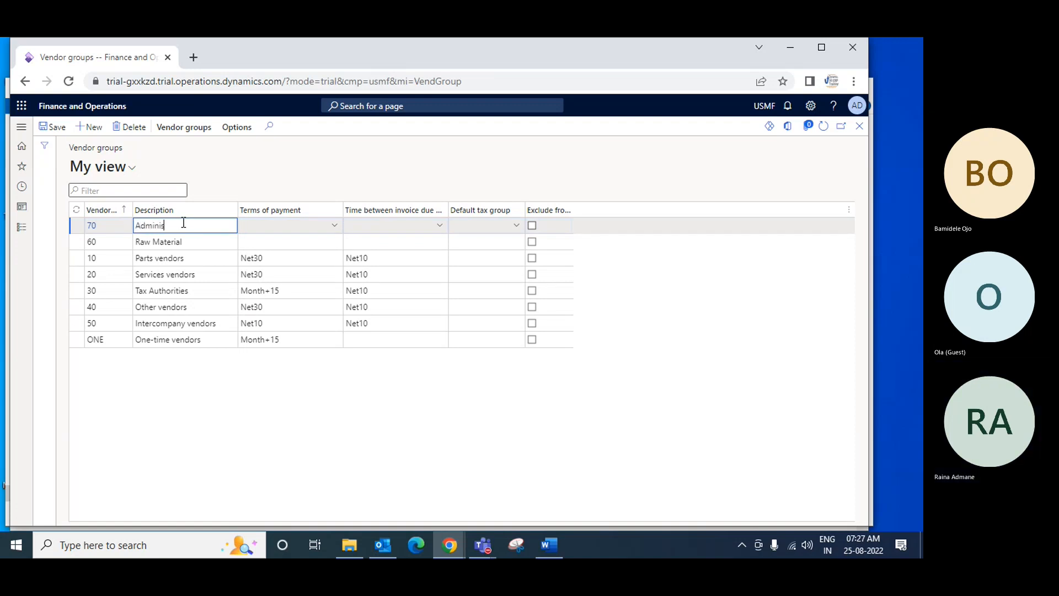
pyautogui.write('tration Supply')
pyautogui.press('Tab')
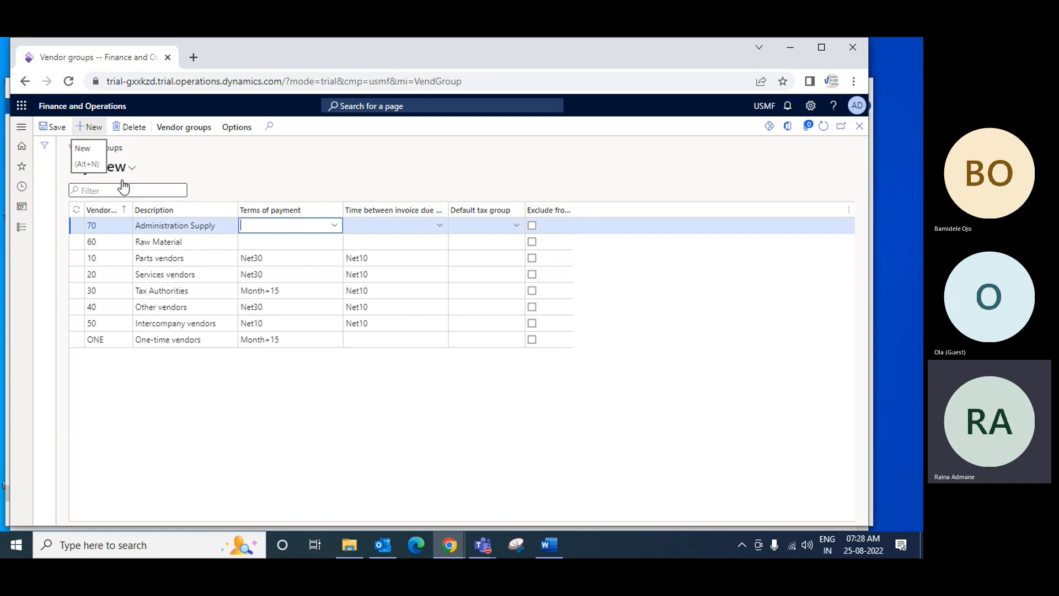
# Change the description of vendor group 60 to Raw Material Audio and save the record
pyautogui.click(189, 242)
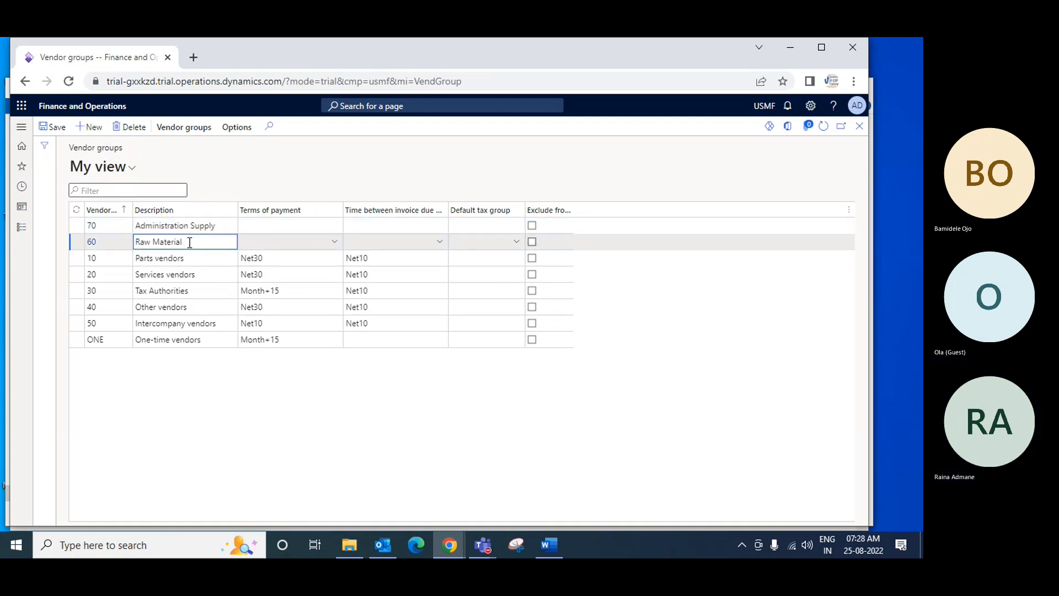
pyautogui.write('Audio')
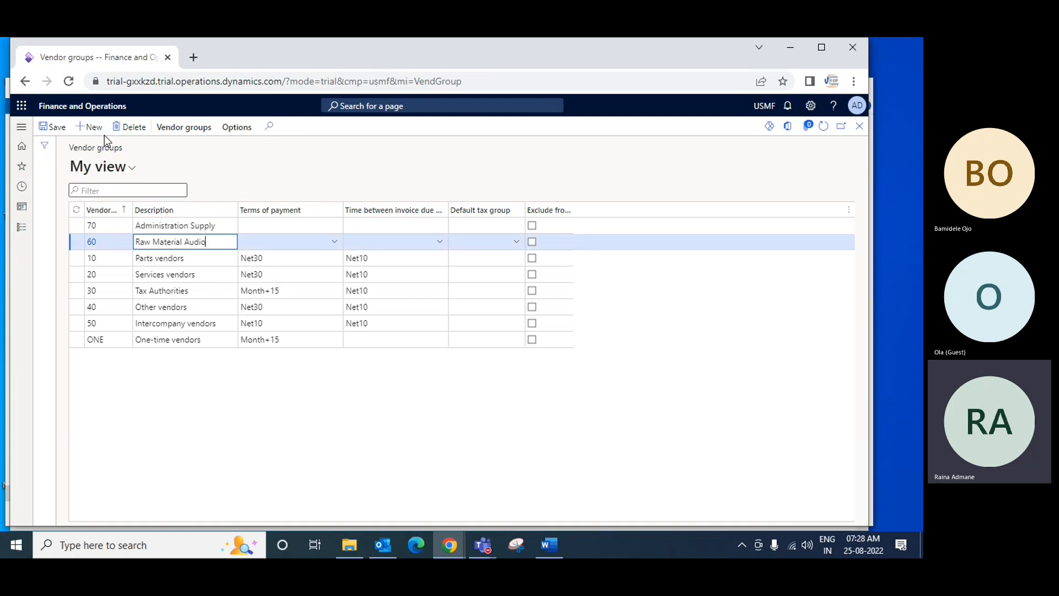
pyautogui.click(55, 126)
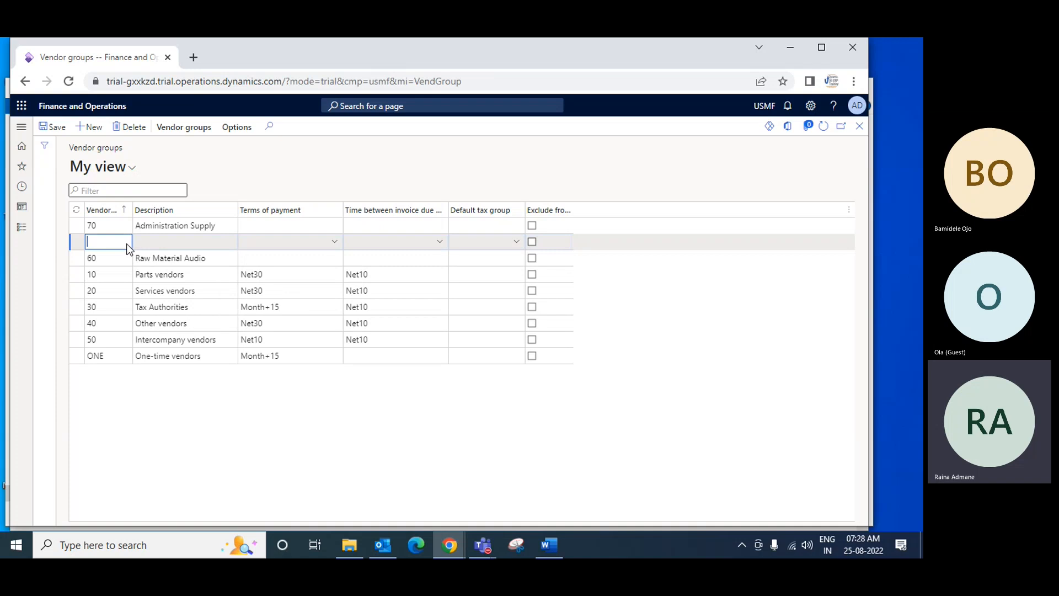
# Add vendor group 65 with the description Raw Material Video, save it, and close the vendor groups page
pyautogui.write('65')
pyautogui.press('Tab')
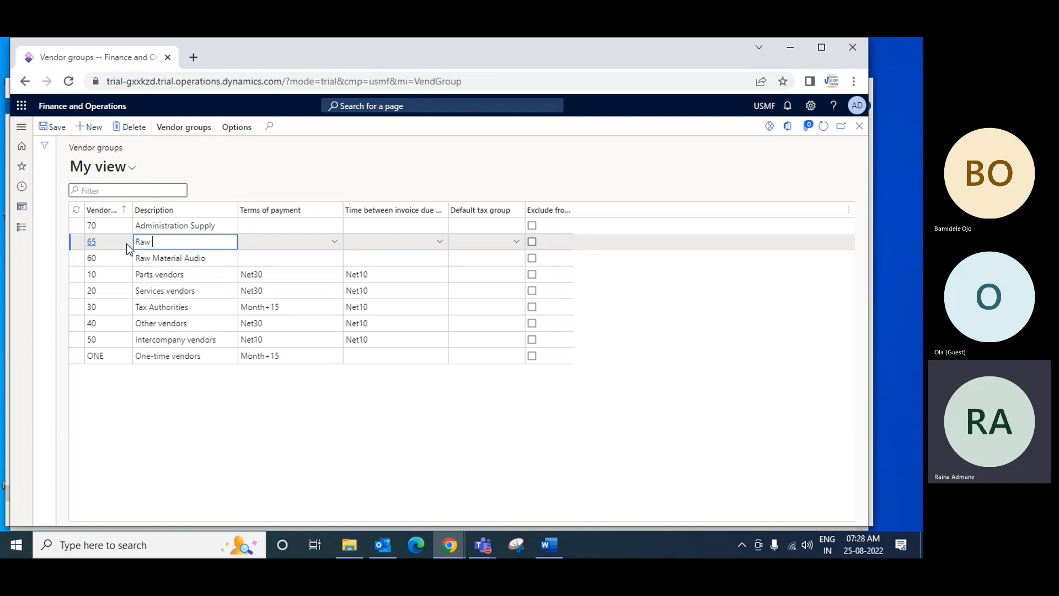
pyautogui.write('Raw M')
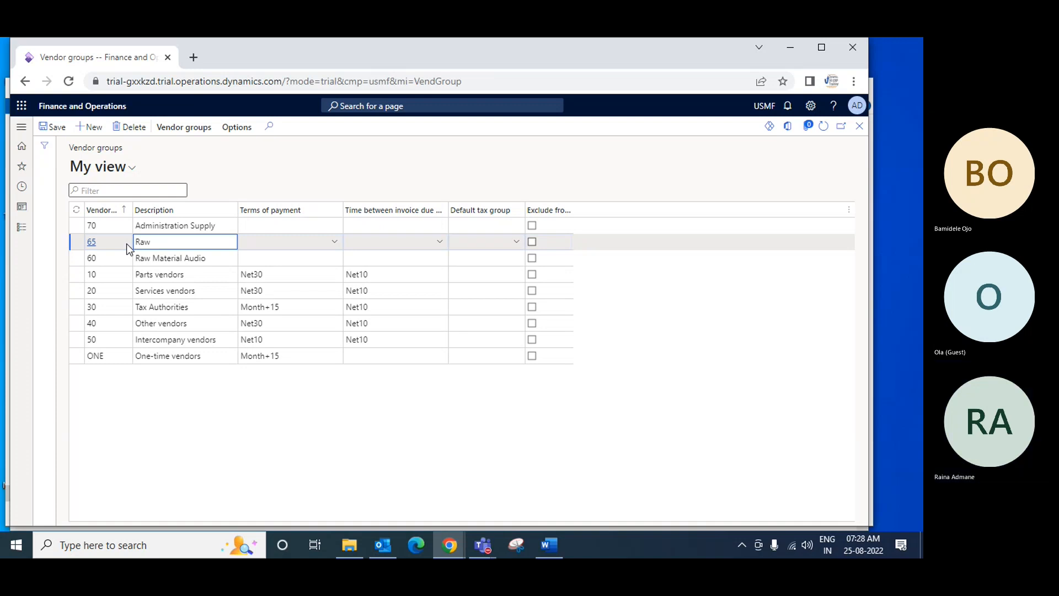
pyautogui.write('aterial')
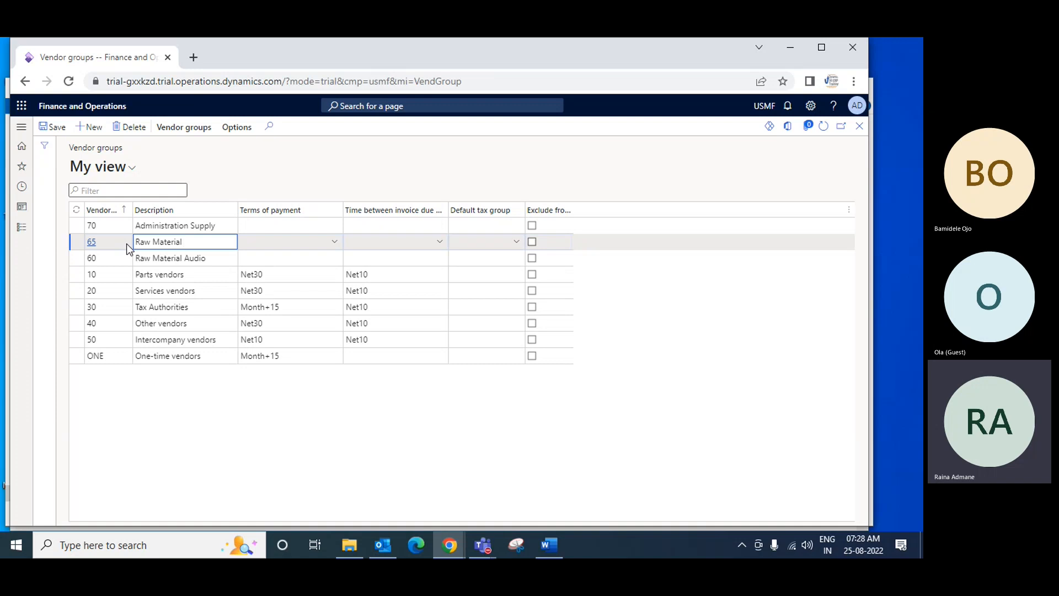
pyautogui.write('Vido')
pyautogui.press('BackSpace')
pyautogui.press('BackSpace')
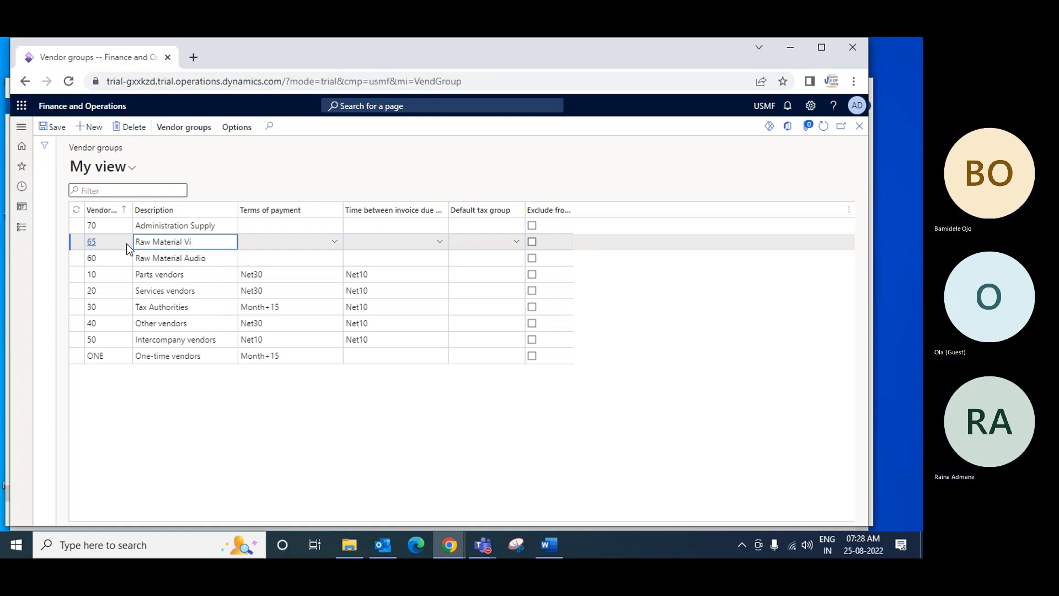
pyautogui.write('dio')
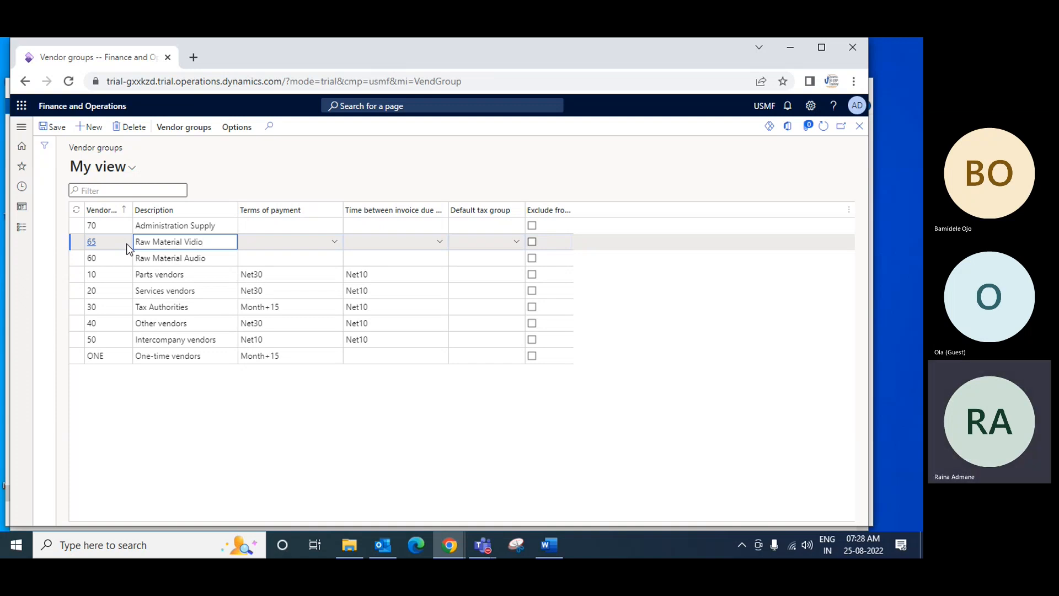
pyautogui.press('BackSpace')
pyautogui.press('BackSpace')
pyautogui.write('eo')
pyautogui.press('Tab')
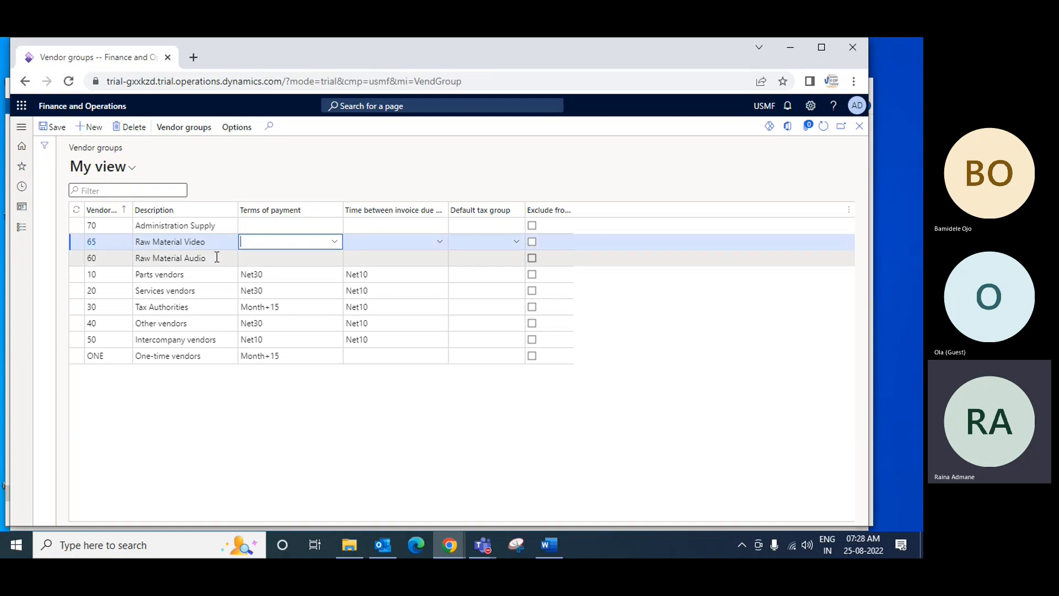
pyautogui.click(62, 132)
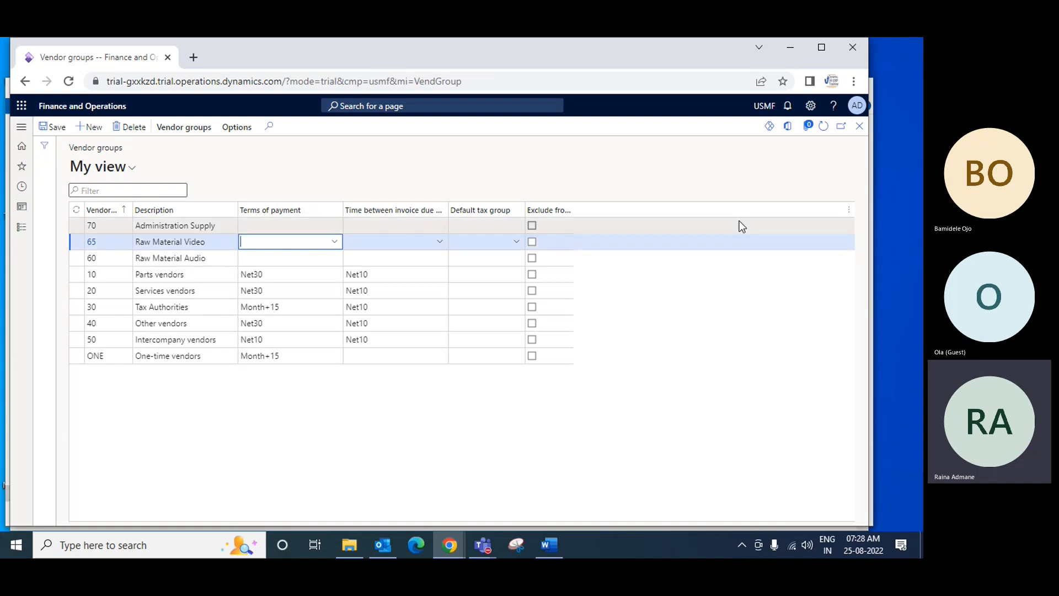
pyautogui.click(858, 130)
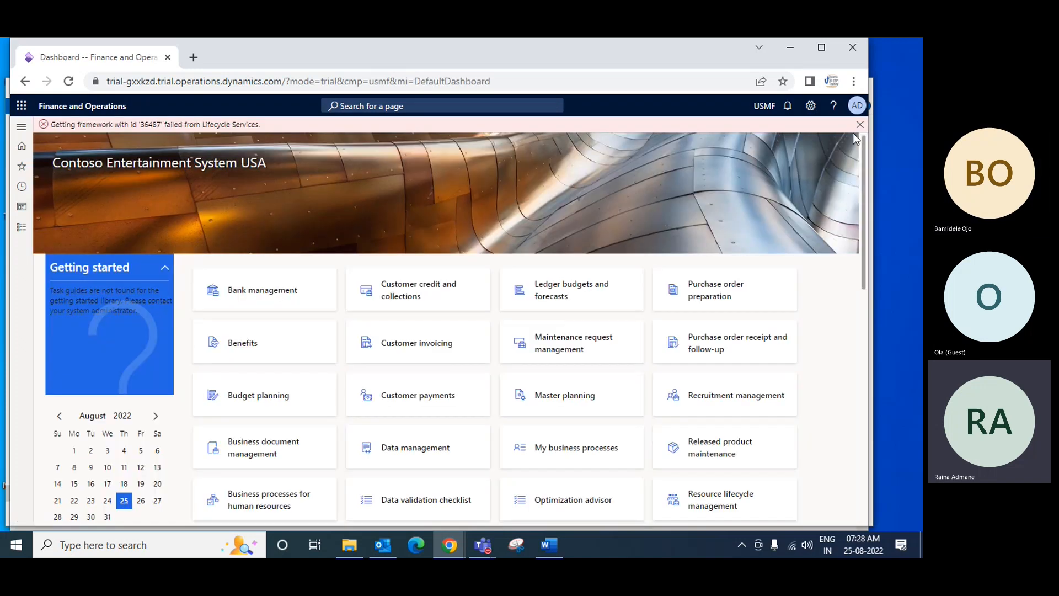
# Add the Vendor posting profiles page under Accounts payable setup to the favorites
pyautogui.click(21, 227)
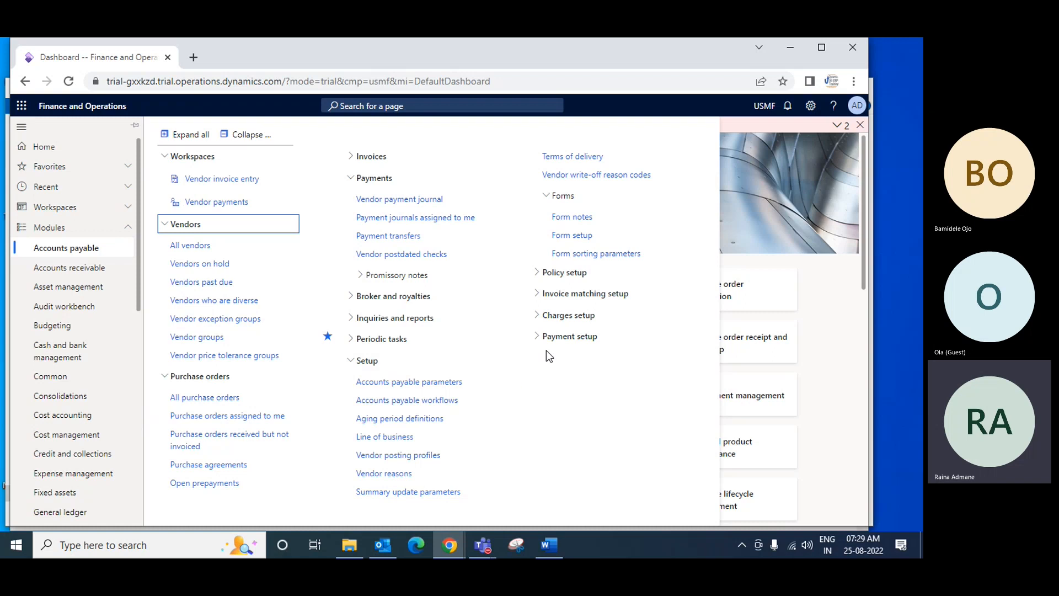
pyautogui.click(535, 337)
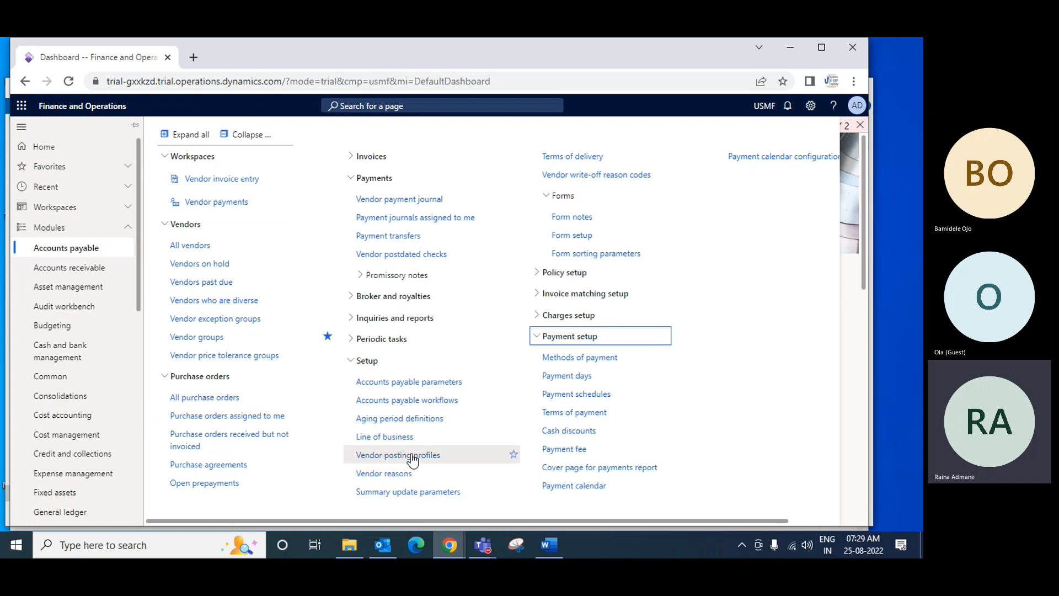
pyautogui.click(514, 454)
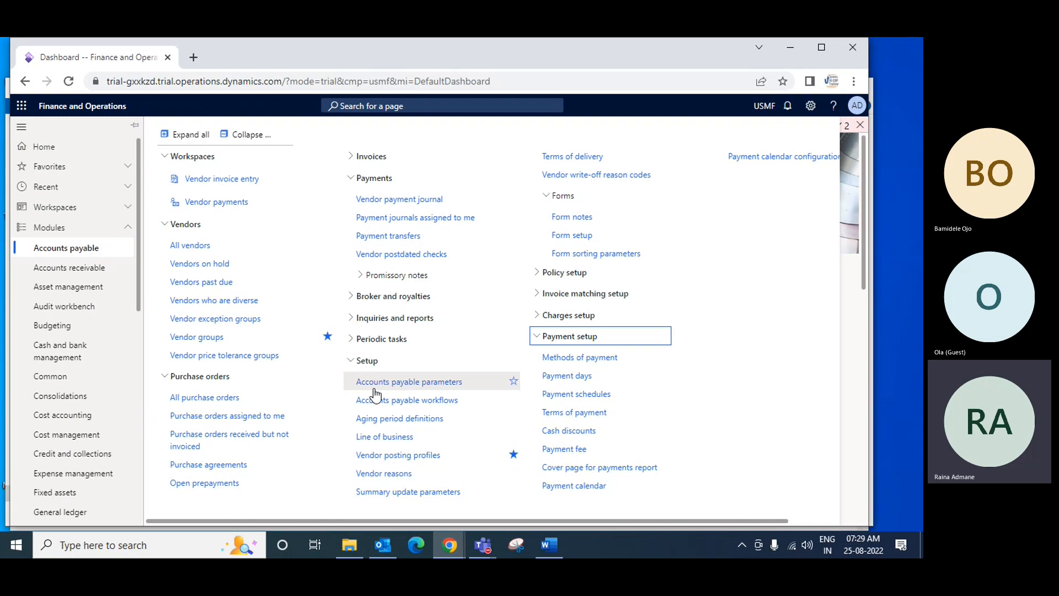
# Open the vendor posting profiles and display the GEN default posting profile
pyautogui.click(389, 460)
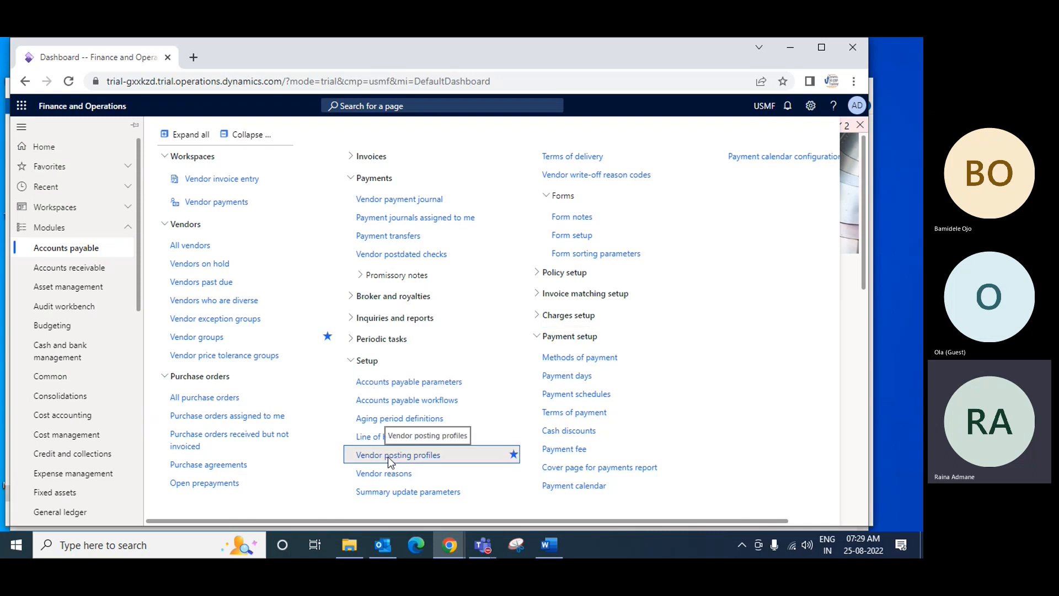
pyautogui.click(388, 456)
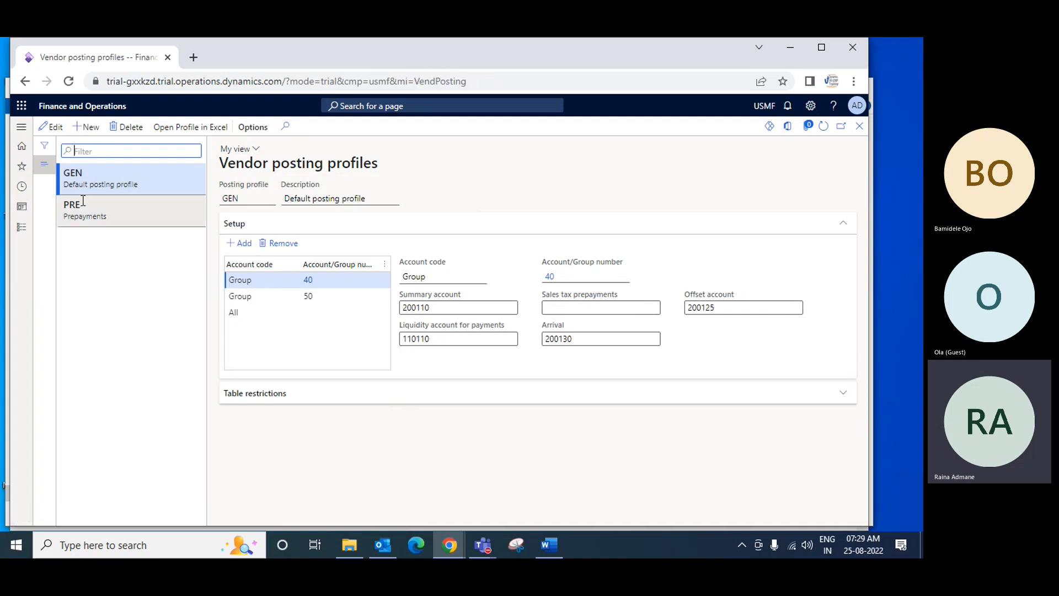
pyautogui.click(116, 177)
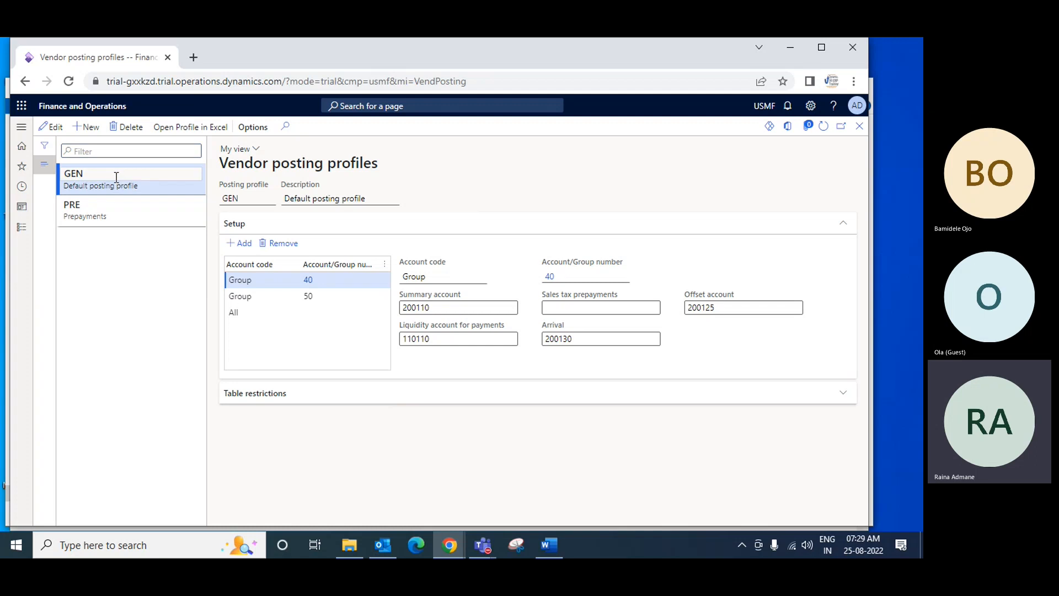
# Compare the PRE and GEN posting profiles and view the account settings of the vendor group 50 line in GEN
pyautogui.click(120, 209)
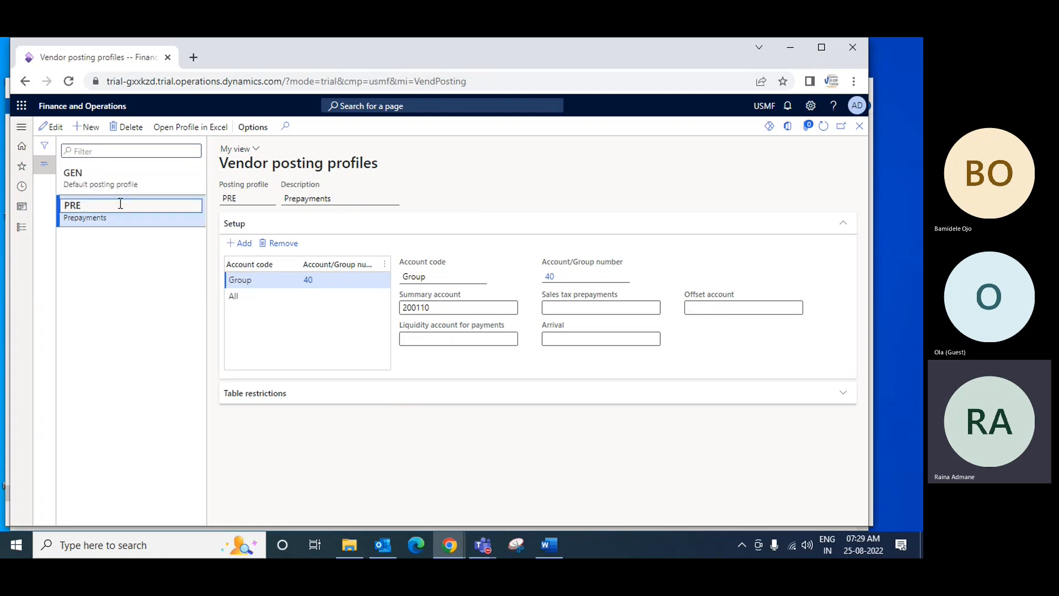
pyautogui.click(117, 180)
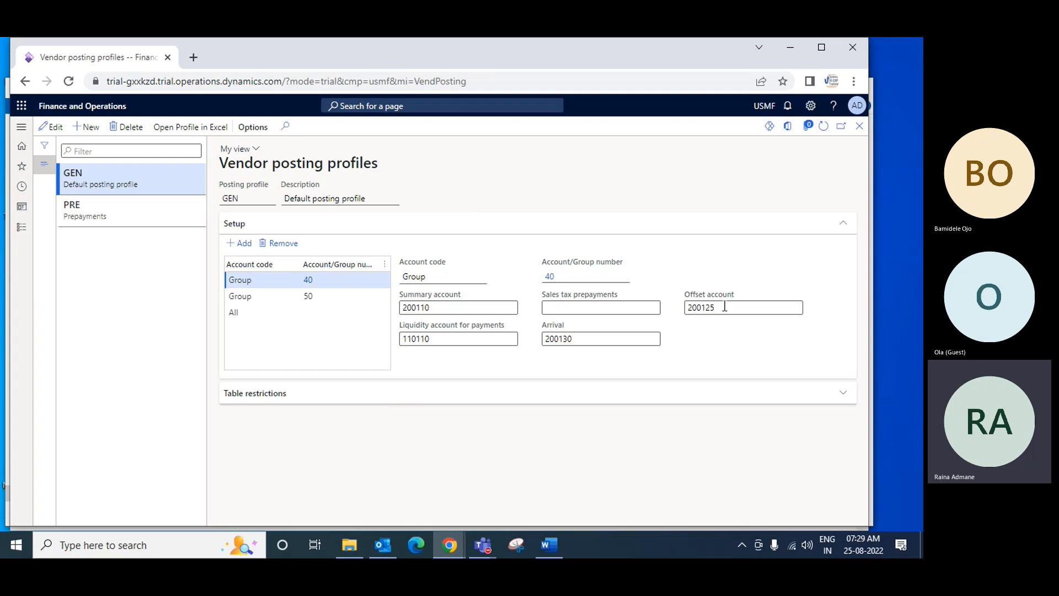
pyautogui.moveTo(724, 307)
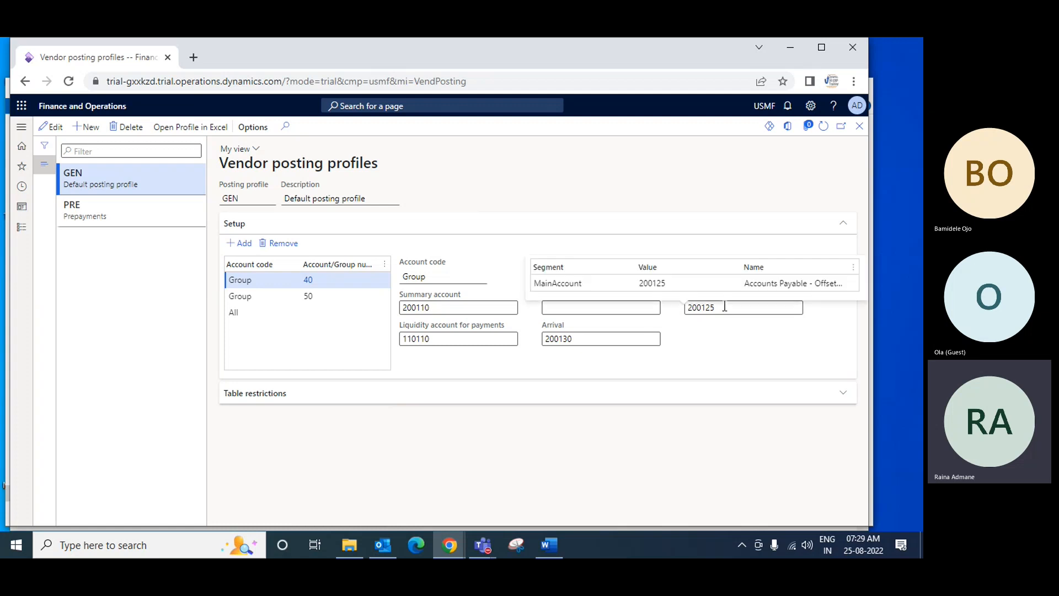
pyautogui.click(255, 298)
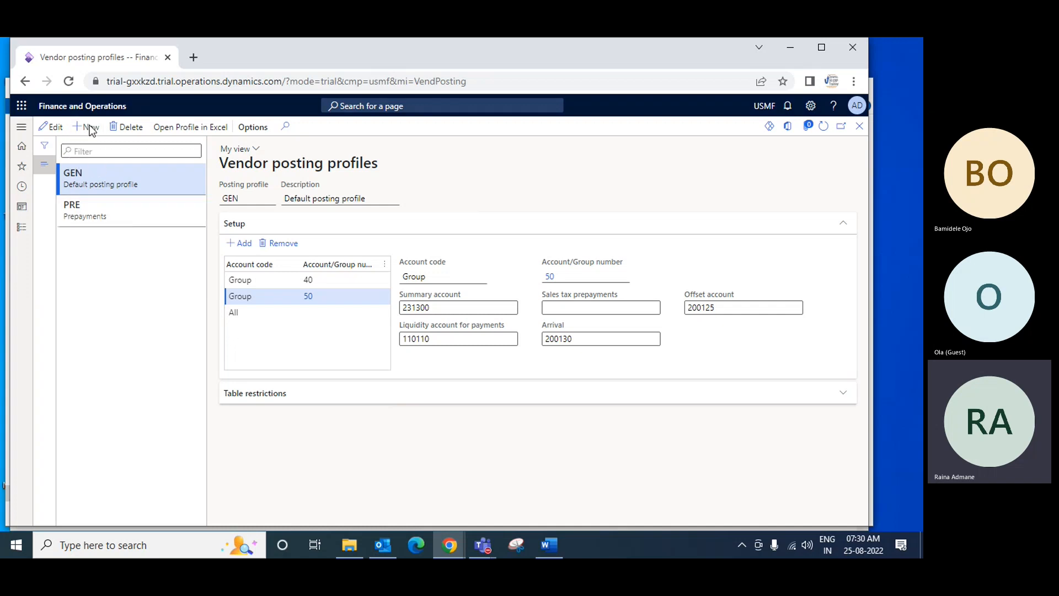
# Create a new vendor posting profile named VendPP
pyautogui.hotkey('alt', 'n')
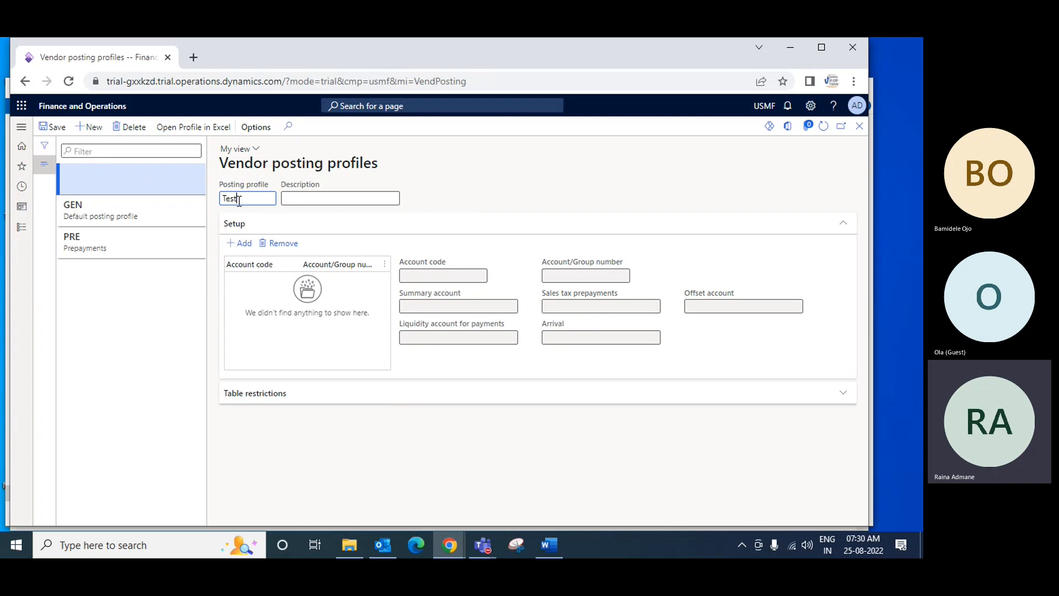
pyautogui.press('Tab')
pyautogui.write('T')
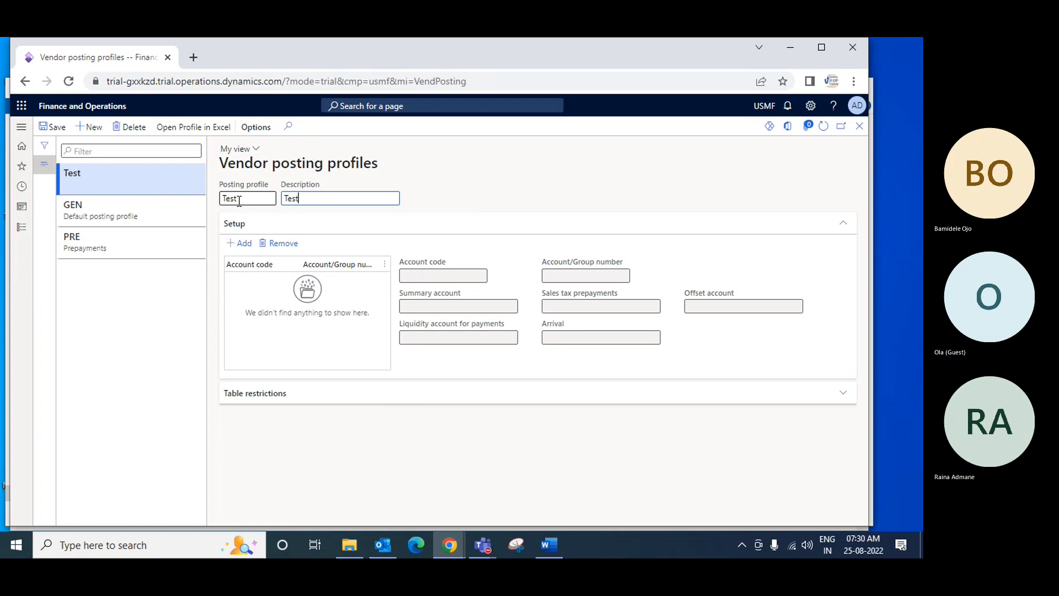
pyautogui.click(239, 199)
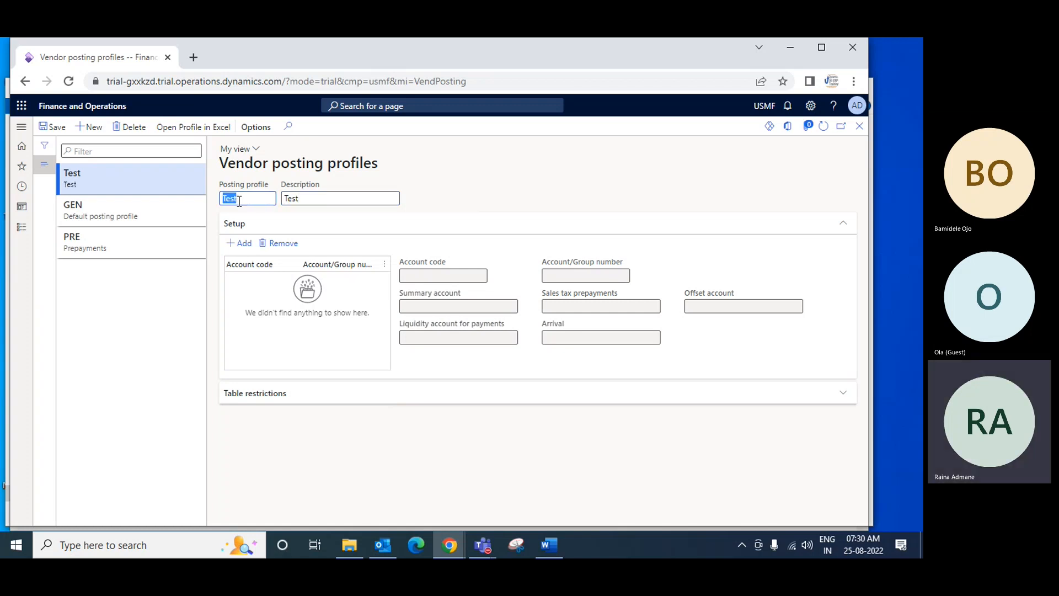
pyautogui.write('VendPP')
pyautogui.press('Tab')
# Set the description of the VendPP posting profile to Vendor POSTING PROFILE
pyautogui.write('E')
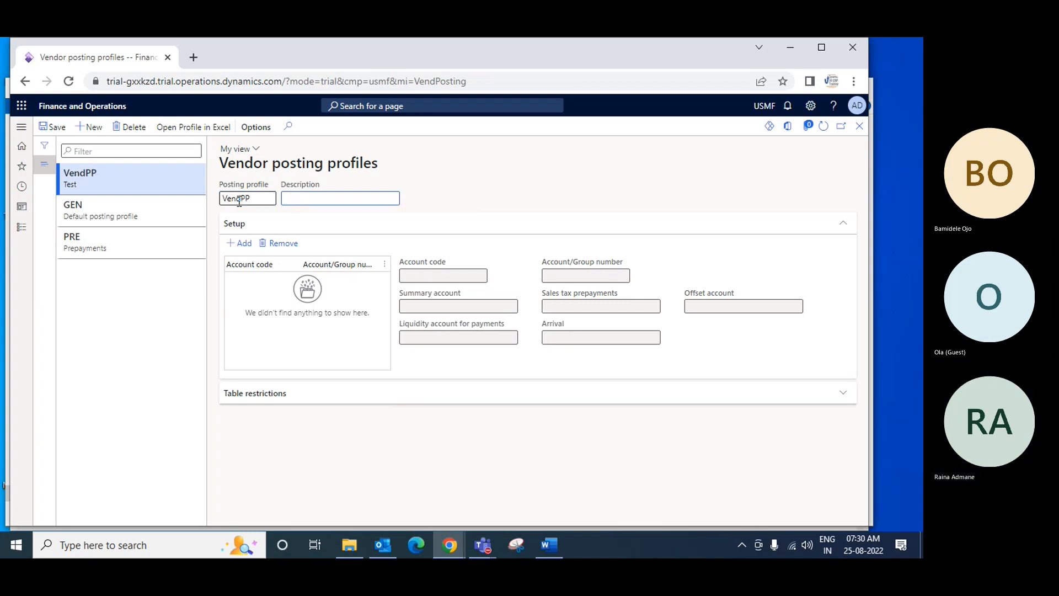
pyautogui.write('Ve')
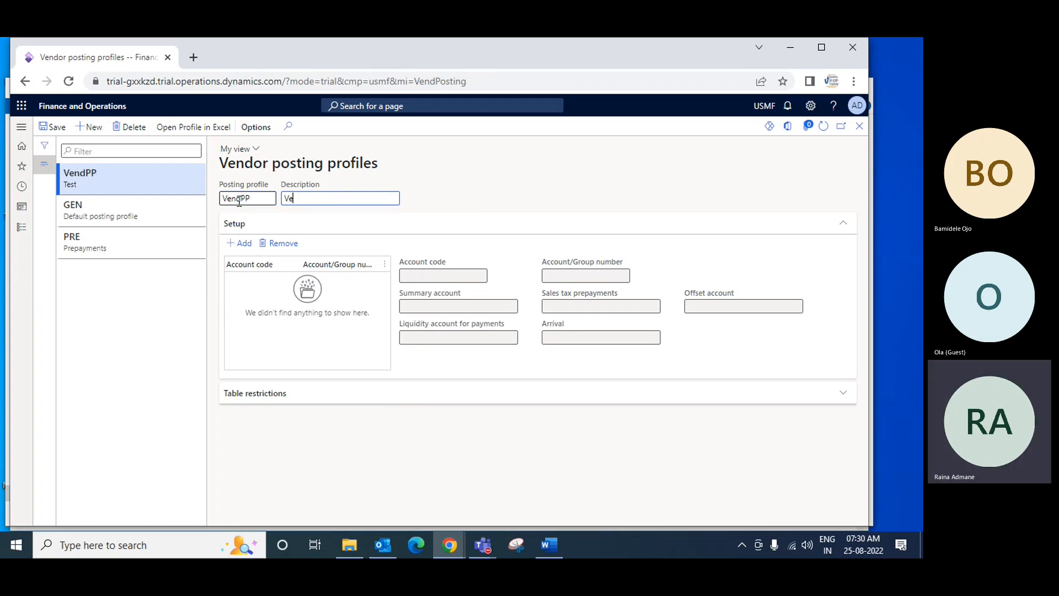
pyautogui.write('ndor PO')
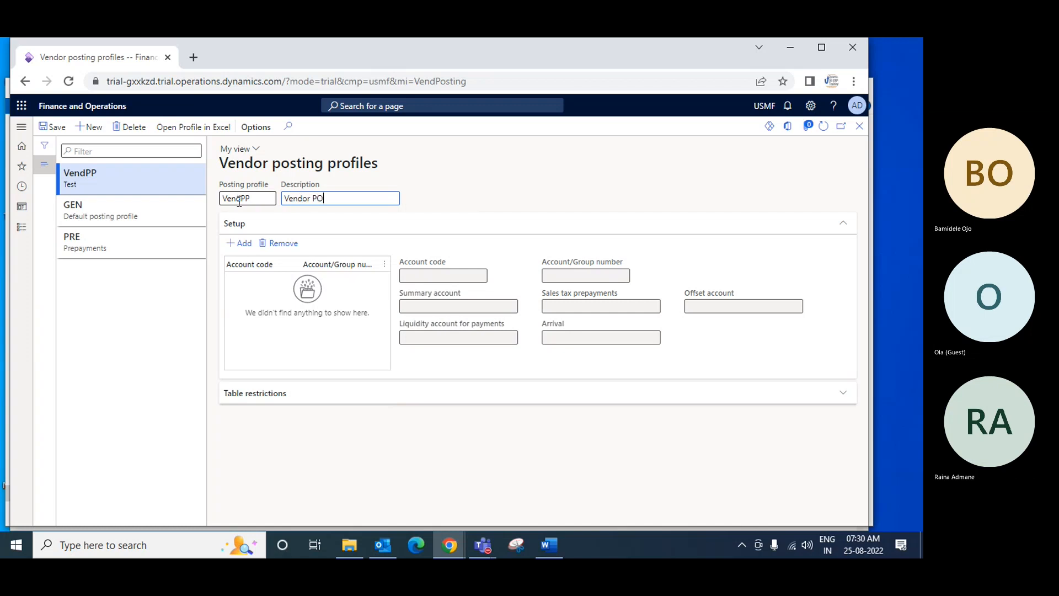
pyautogui.write('STING P')
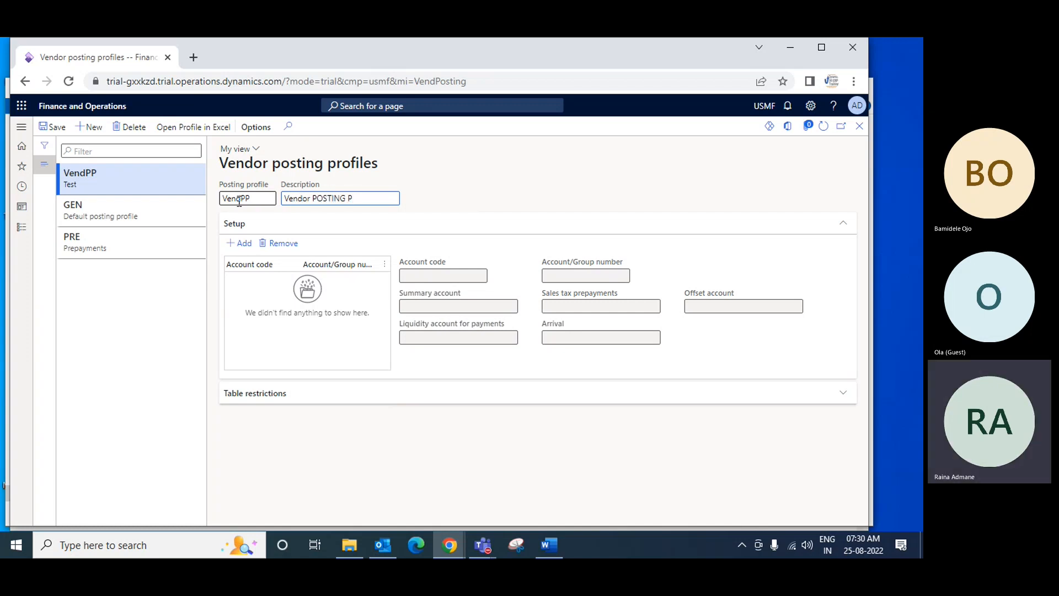
pyautogui.write('ROFIE')
pyautogui.press('BackSpace')
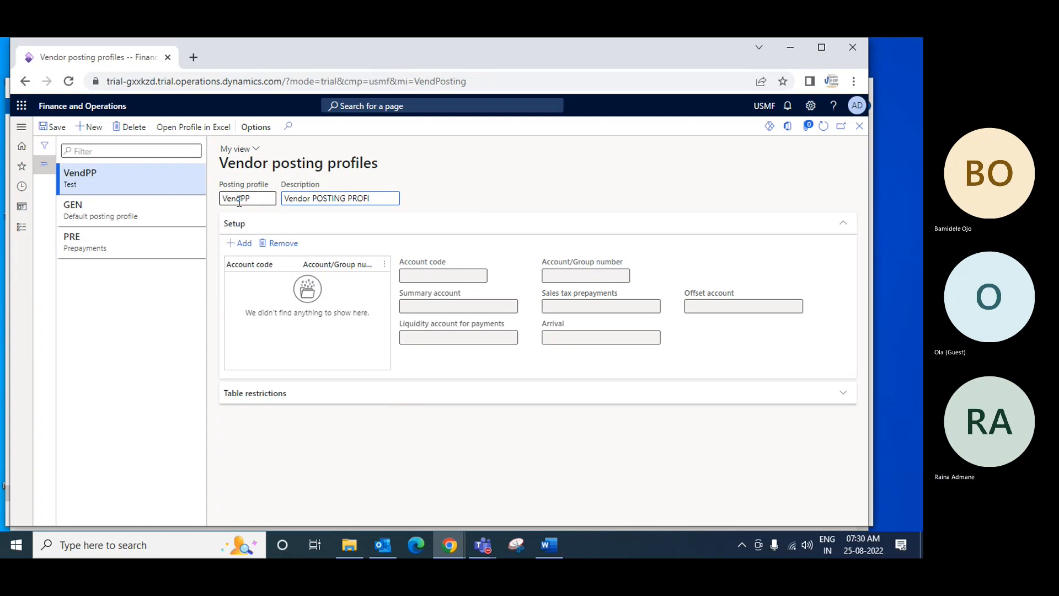
pyautogui.write('LE')
pyautogui.press('Tab')
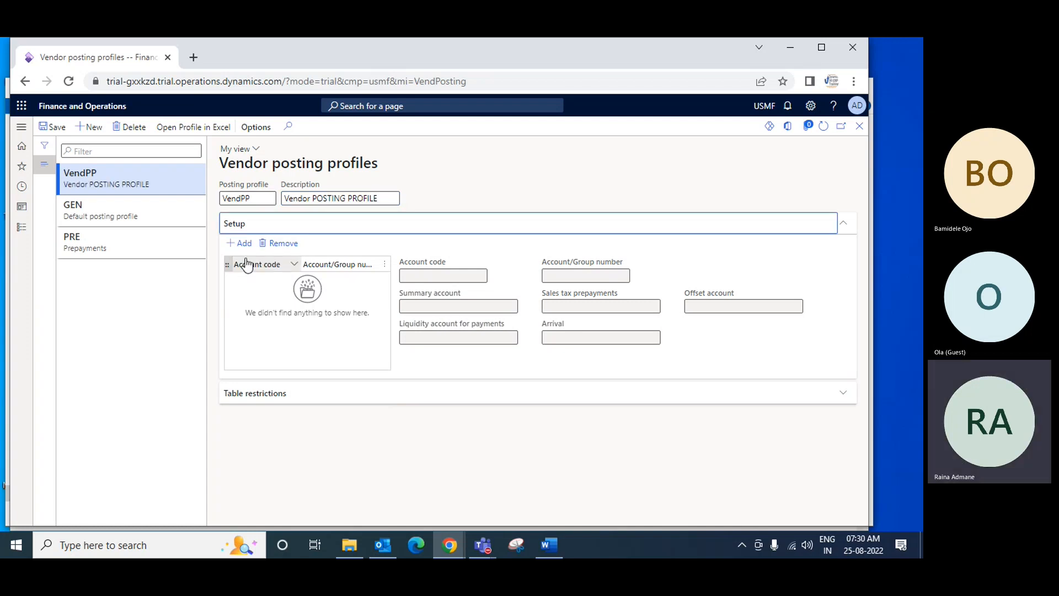
# Add a setup line with account code Table to VendPP and look through its summary account and vendor account choices
pyautogui.click(243, 243)
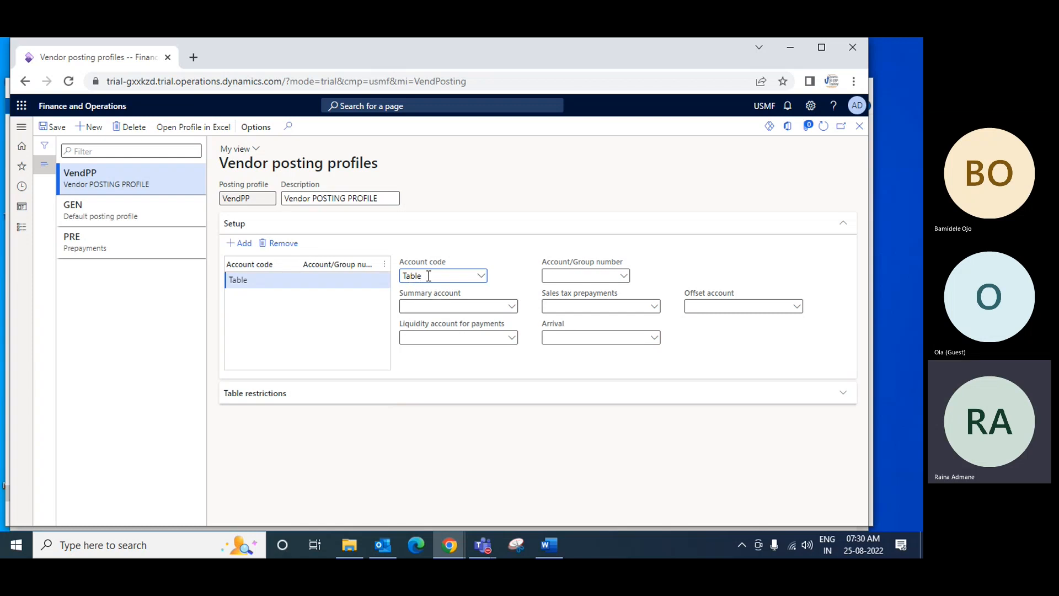
pyautogui.click(481, 282)
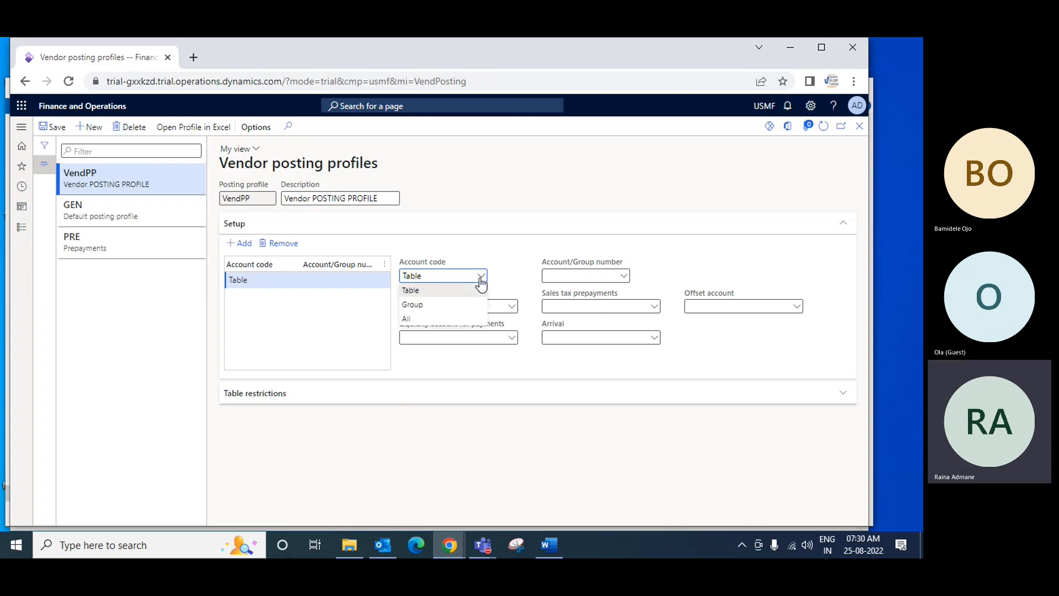
pyautogui.click(416, 291)
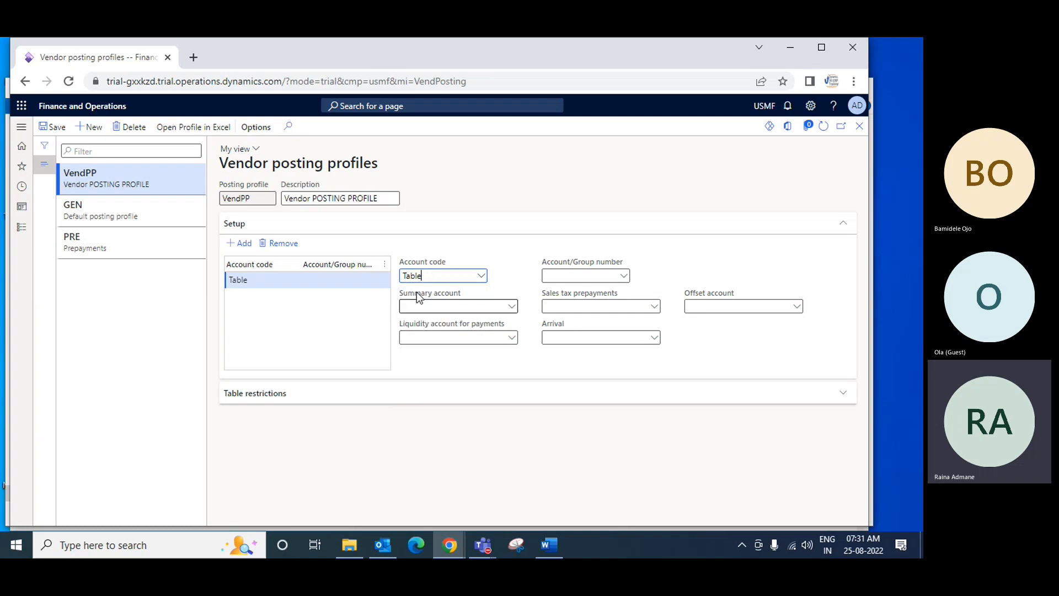
pyautogui.click(512, 307)
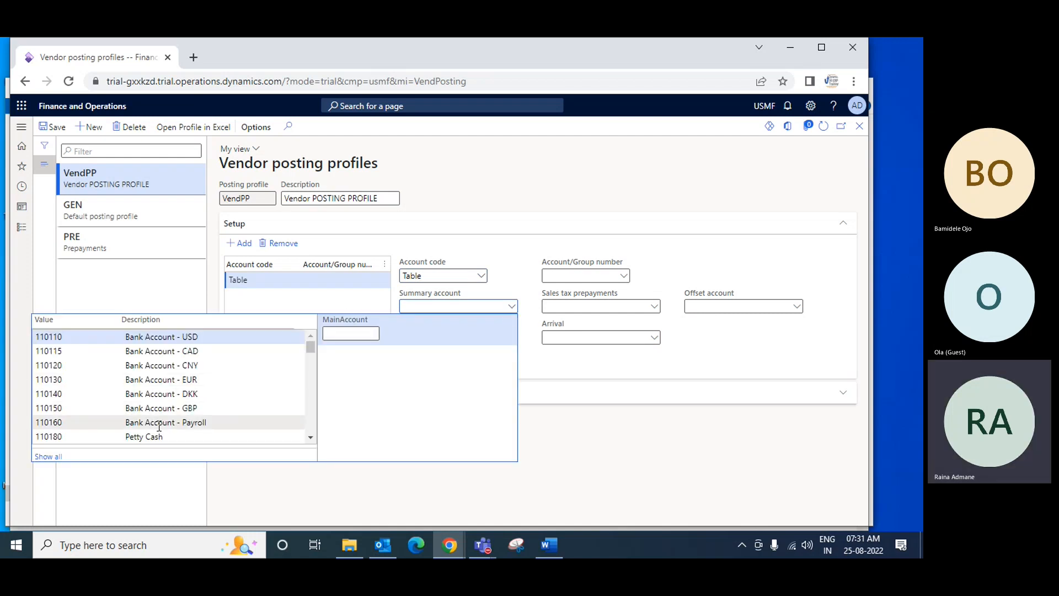
pyautogui.click(502, 246)
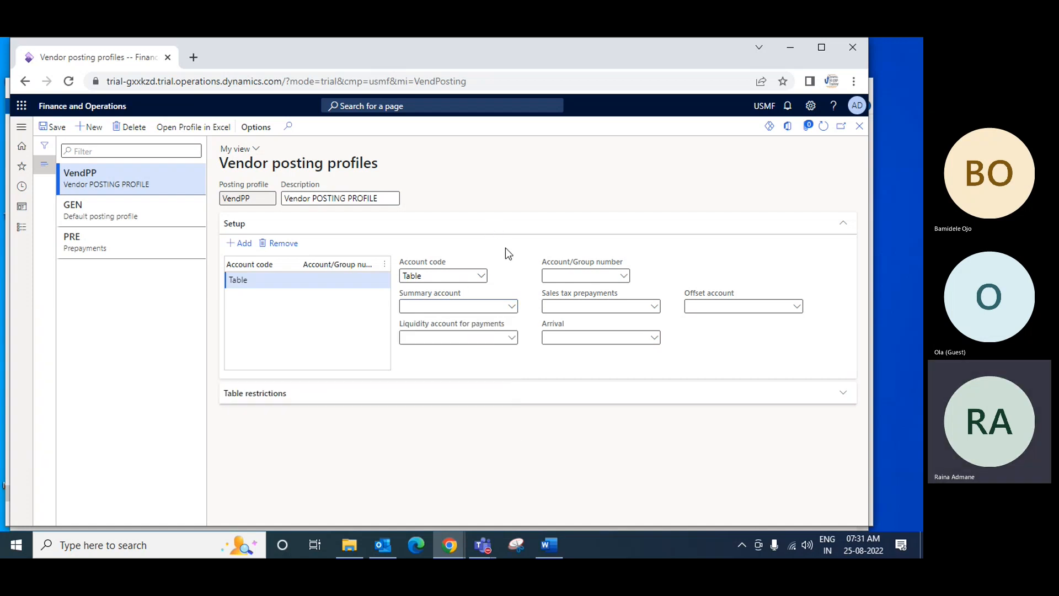
pyautogui.click(626, 277)
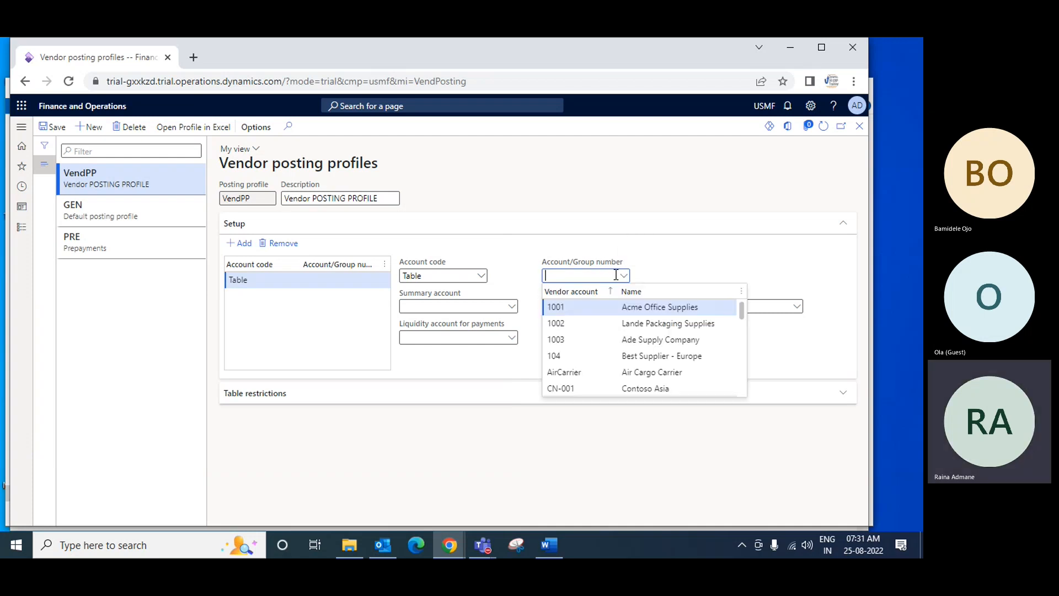
pyautogui.moveTo(742, 310); pyautogui.dragTo(748, 383)
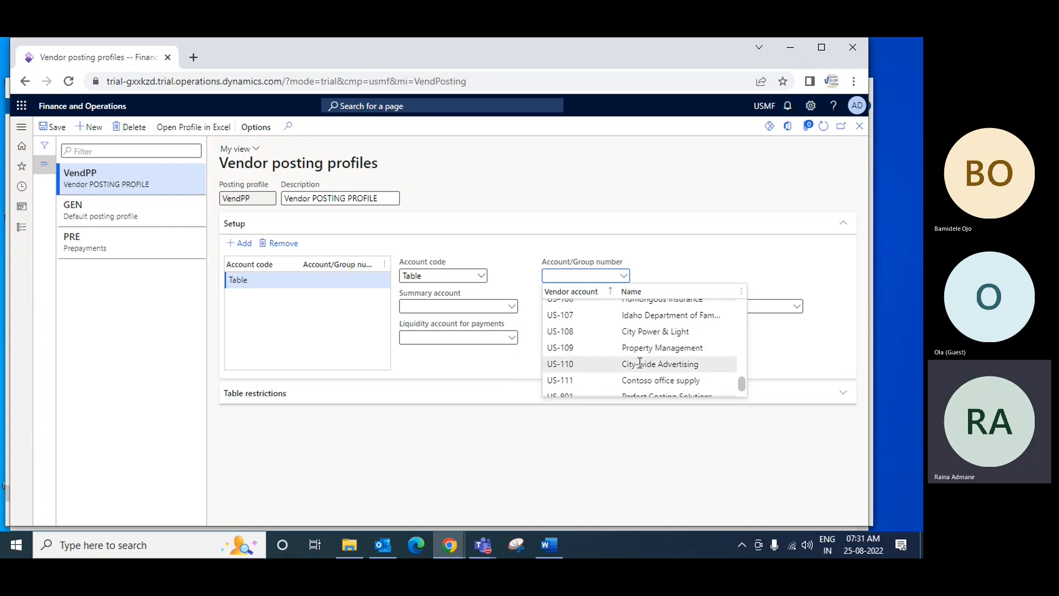
# Change the setup line's account code to Group and look through the vendor groups available as group number
pyautogui.click(481, 276)
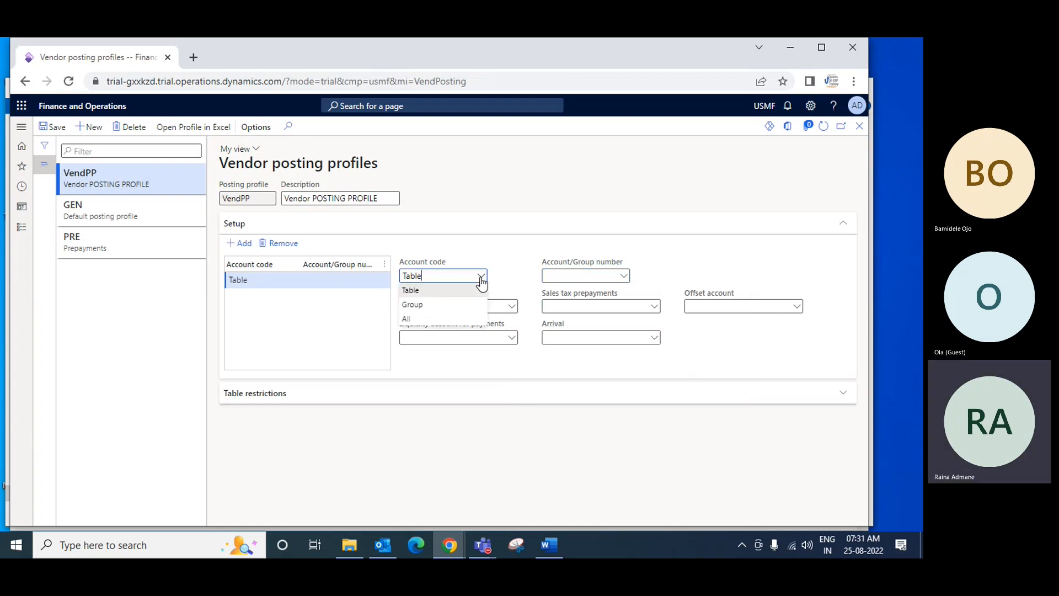
pyautogui.click(411, 305)
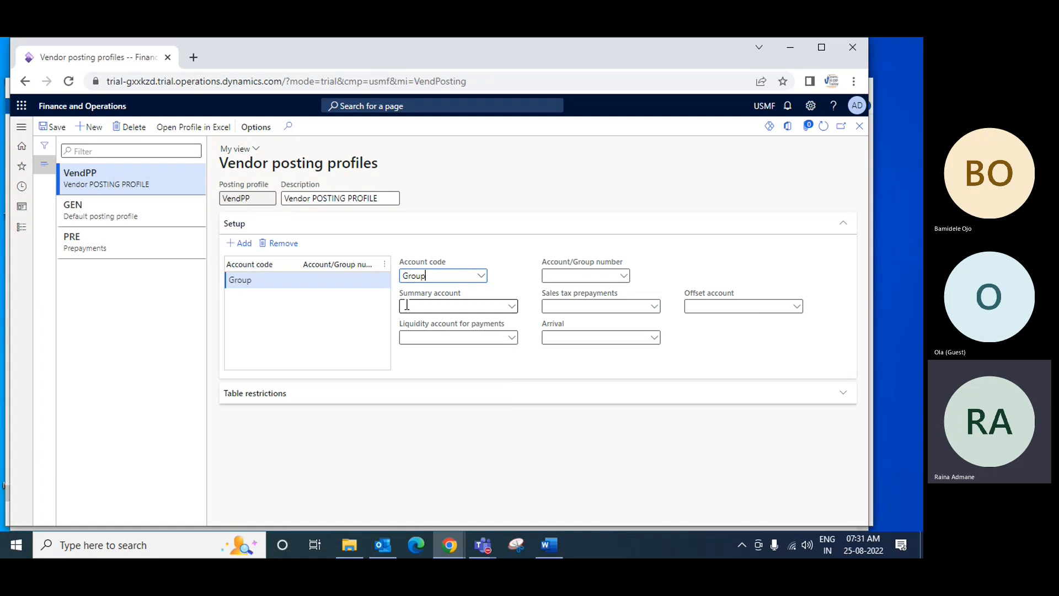
pyautogui.click(623, 276)
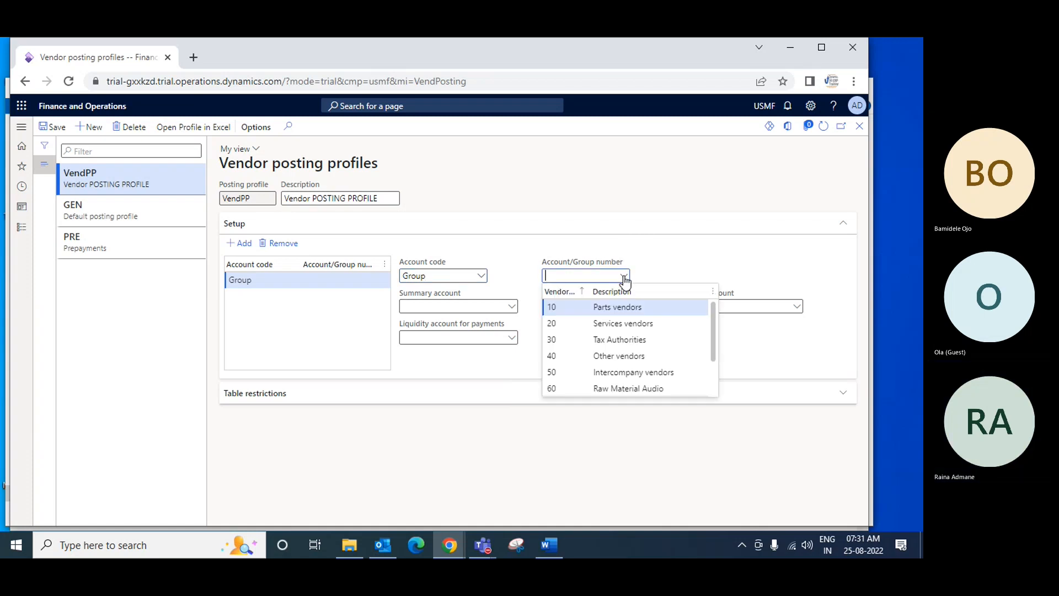
pyautogui.moveTo(711, 318)
pyautogui.mouseDown()
pyautogui.moveTo(714, 375)
pyautogui.moveTo(709, 319)
pyautogui.mouseUp()
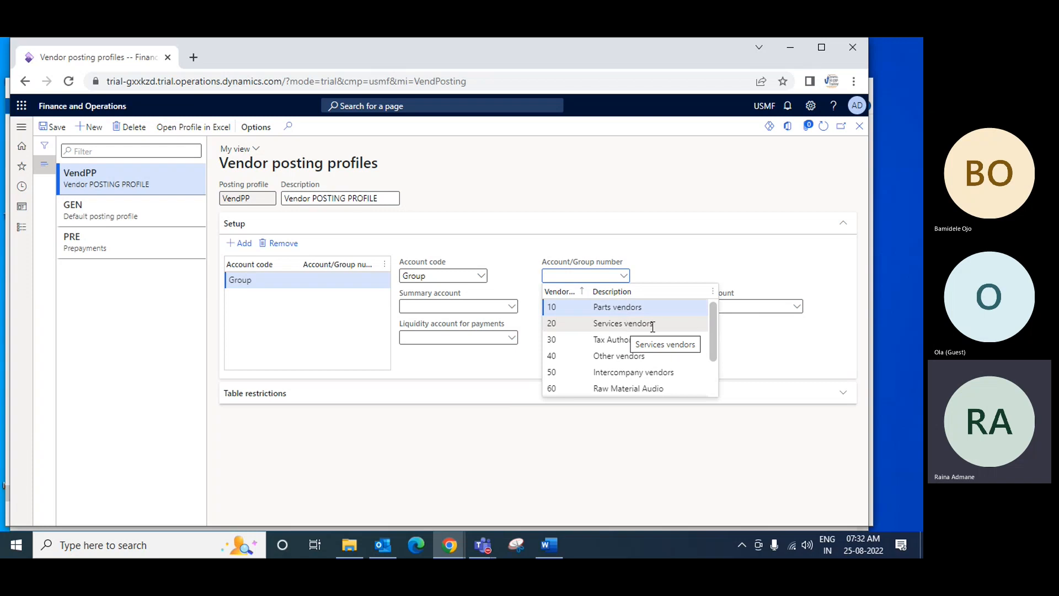
pyautogui.moveTo(713, 315); pyautogui.dragTo(716, 351)
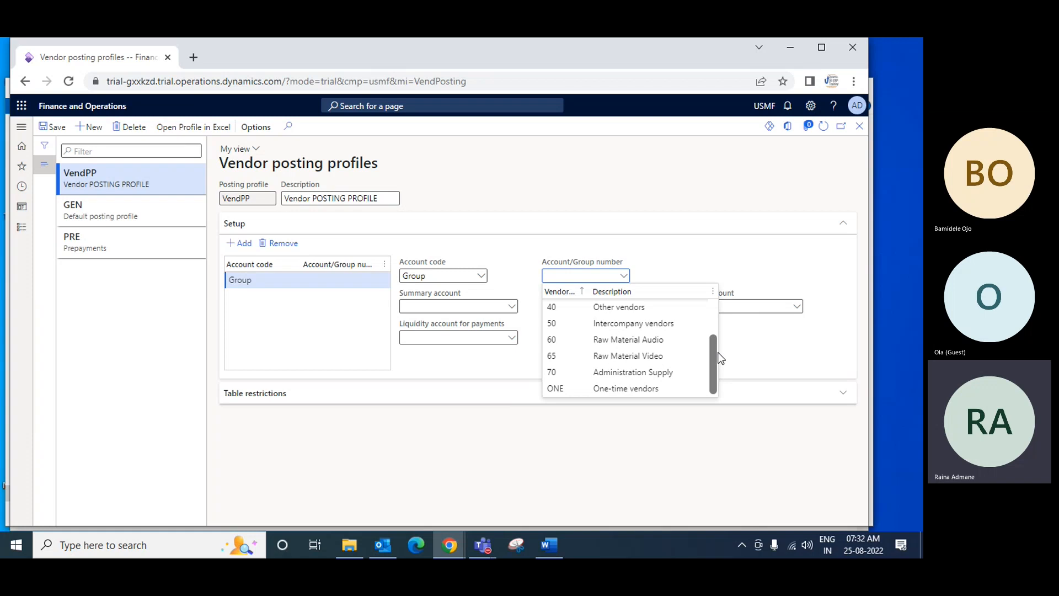
pyautogui.moveTo(713, 347); pyautogui.dragTo(711, 319)
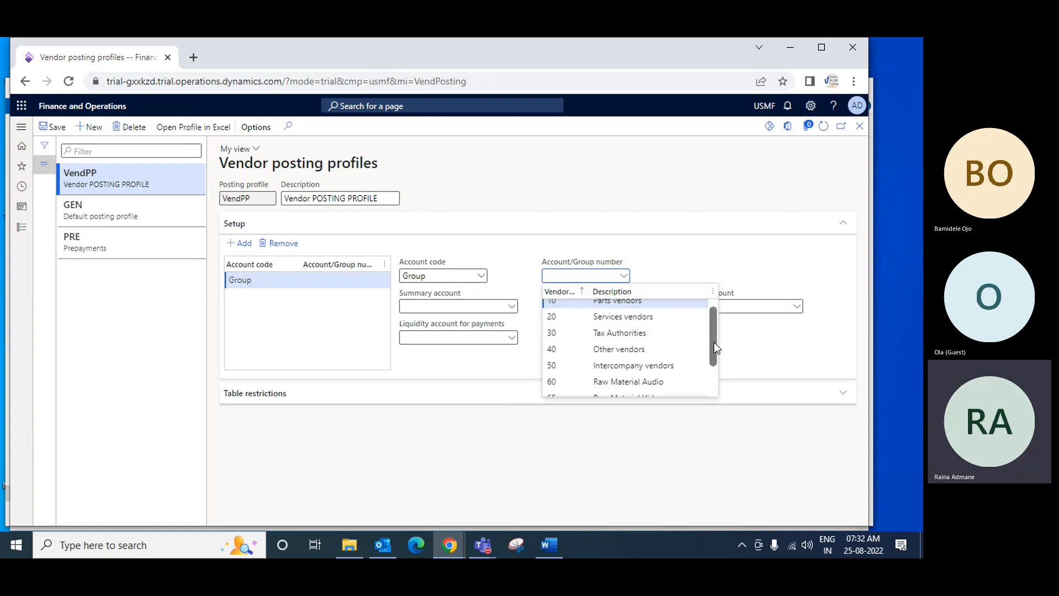
pyautogui.scroll(1, 713, 342)
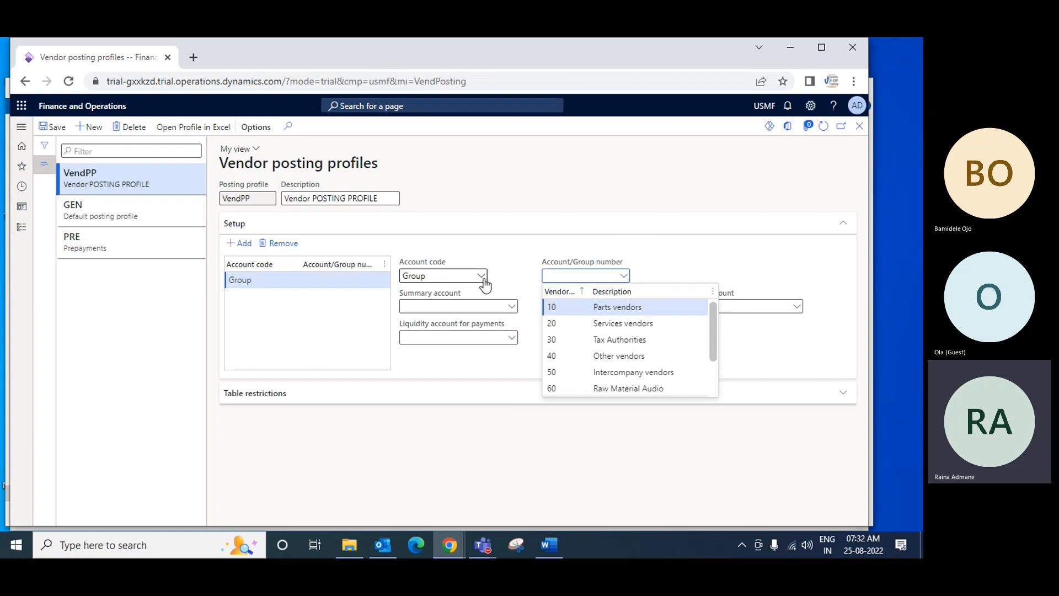
# Close the vendor posting profiles page without saving the pending setup line changes
pyautogui.click(85, 210)
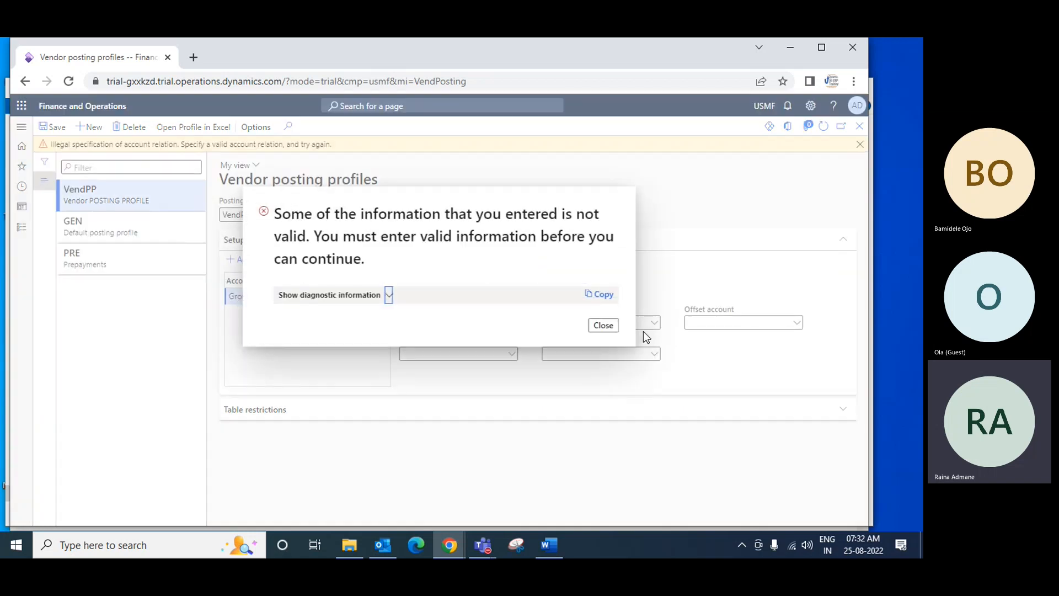
pyautogui.click(605, 324)
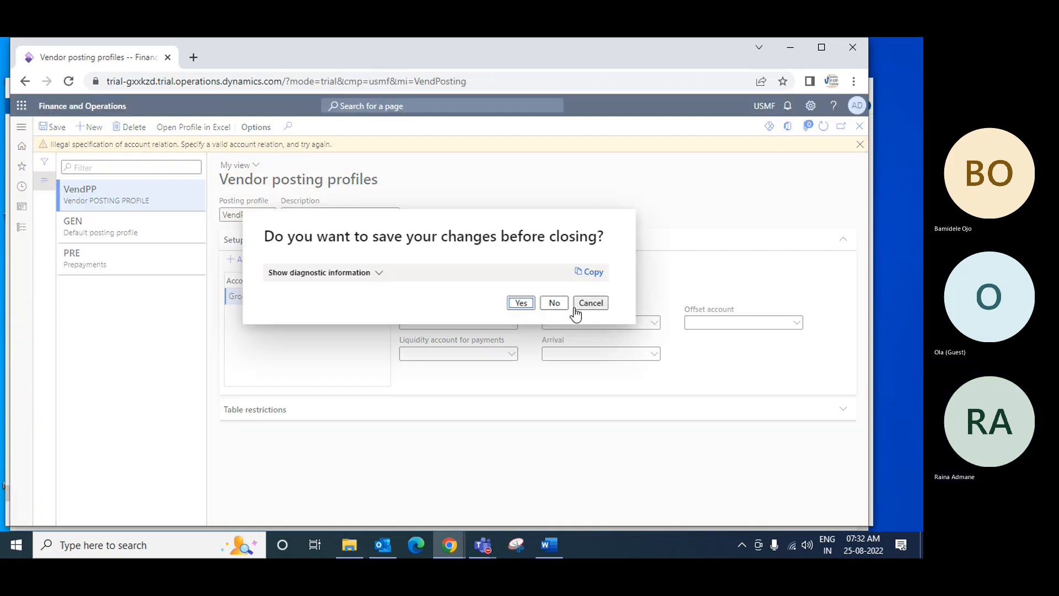
pyautogui.click(554, 303)
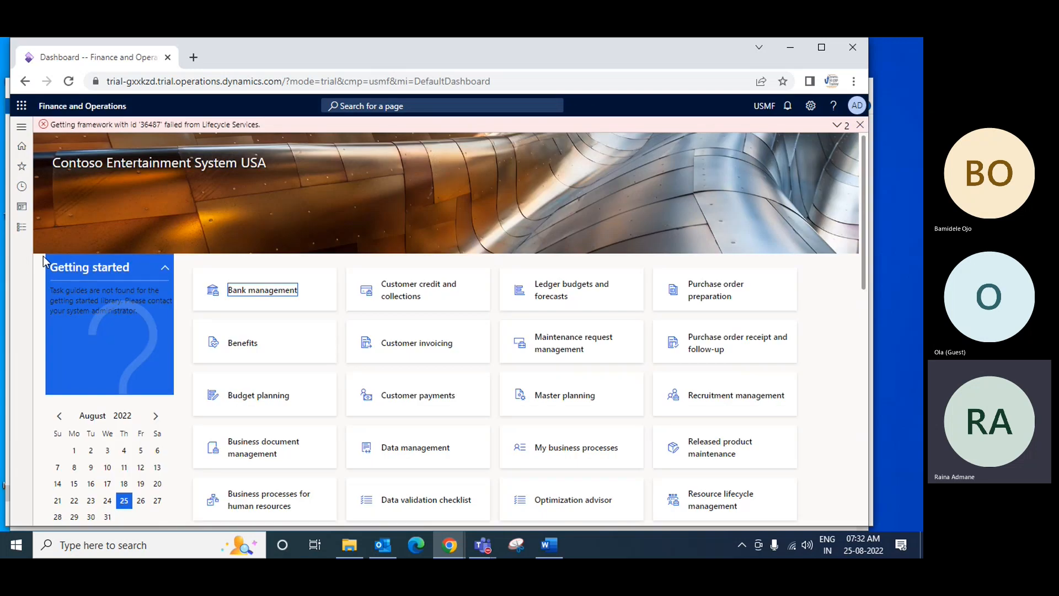
pyautogui.click(23, 228)
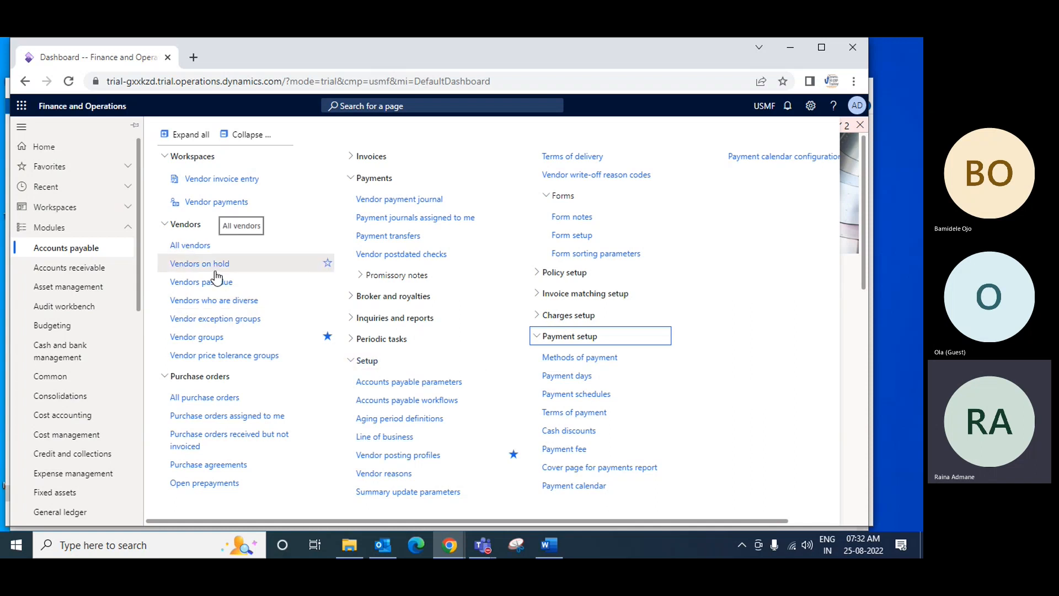
pyautogui.moveTo(138, 274); pyautogui.dragTo(141, 389)
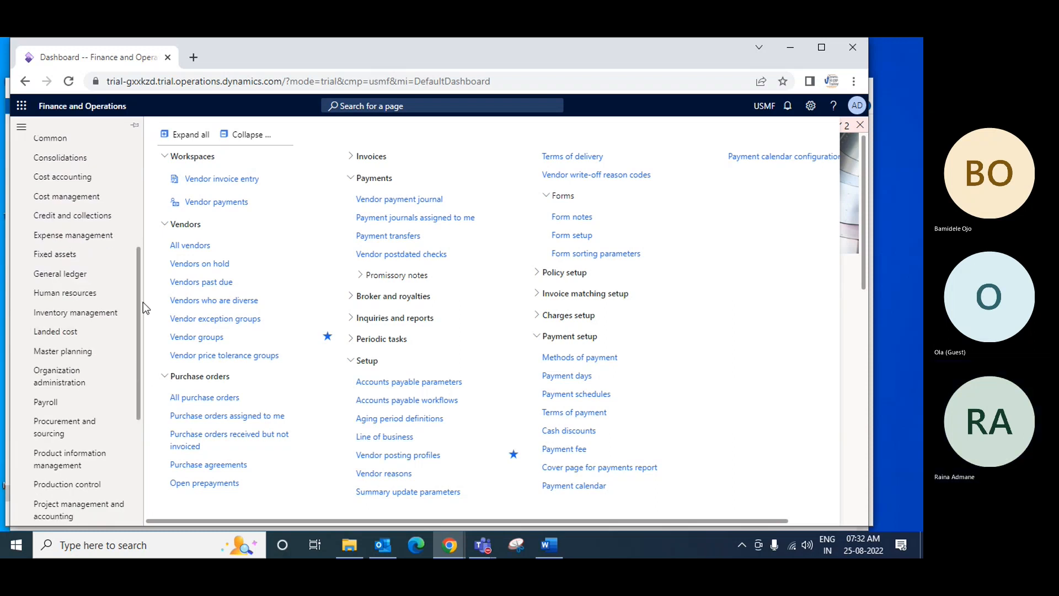
pyautogui.moveTo(138, 302); pyautogui.dragTo(140, 198)
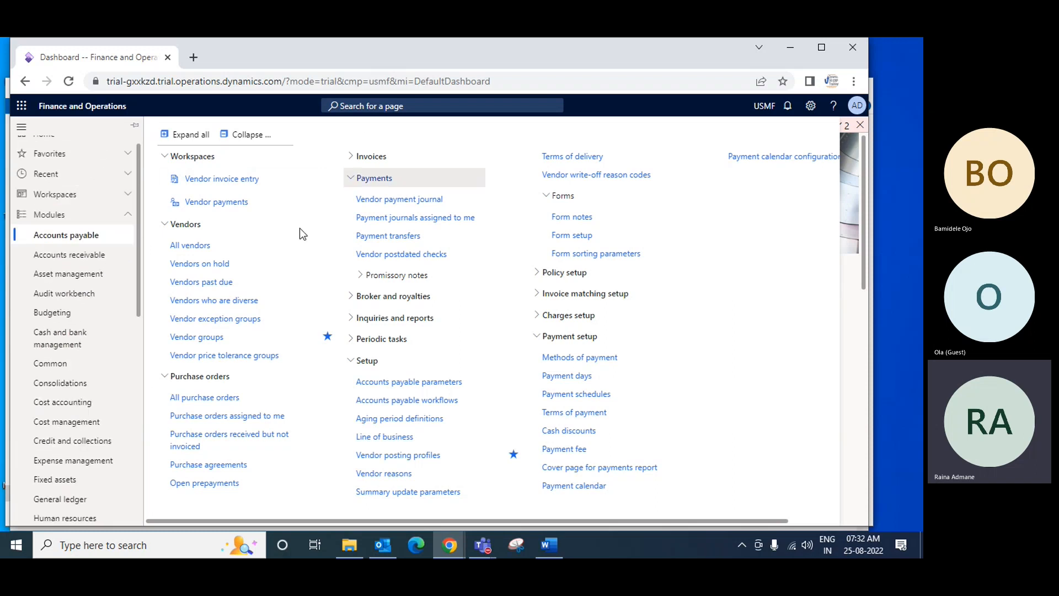
# Search the pages for MAIN aCCOUNTS and open the main accounts of the INDIA COA chart of accounts
pyautogui.click(421, 104)
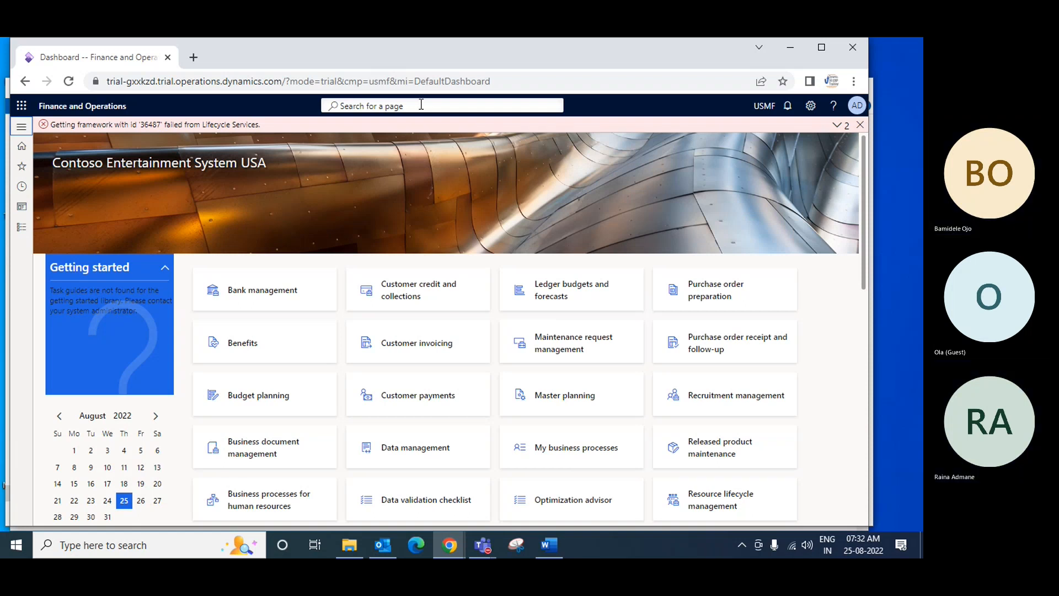
pyautogui.write('MAIN')
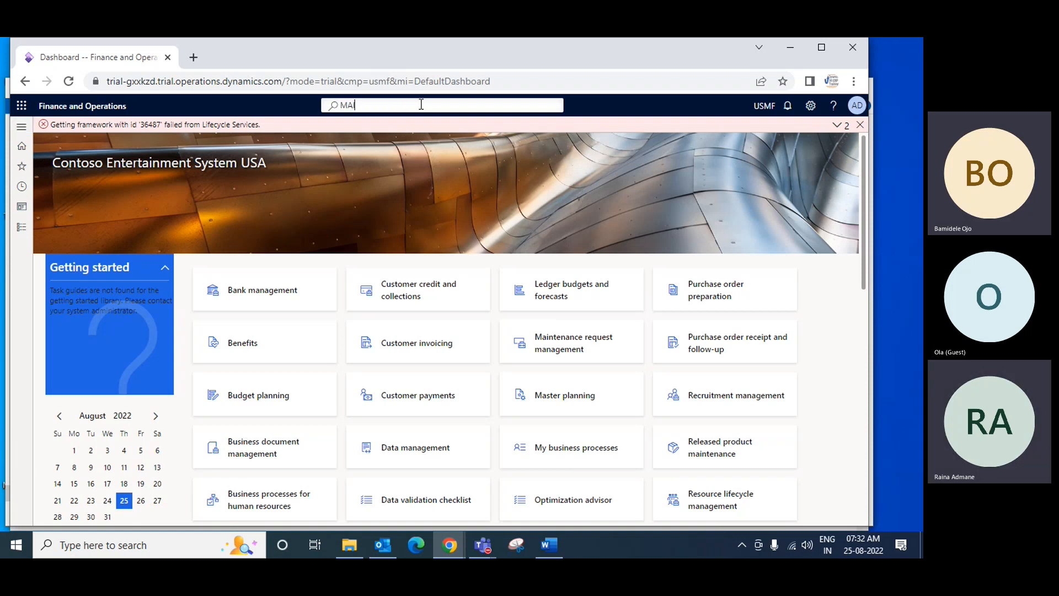
pyautogui.write(' aCCOUNTS\\')
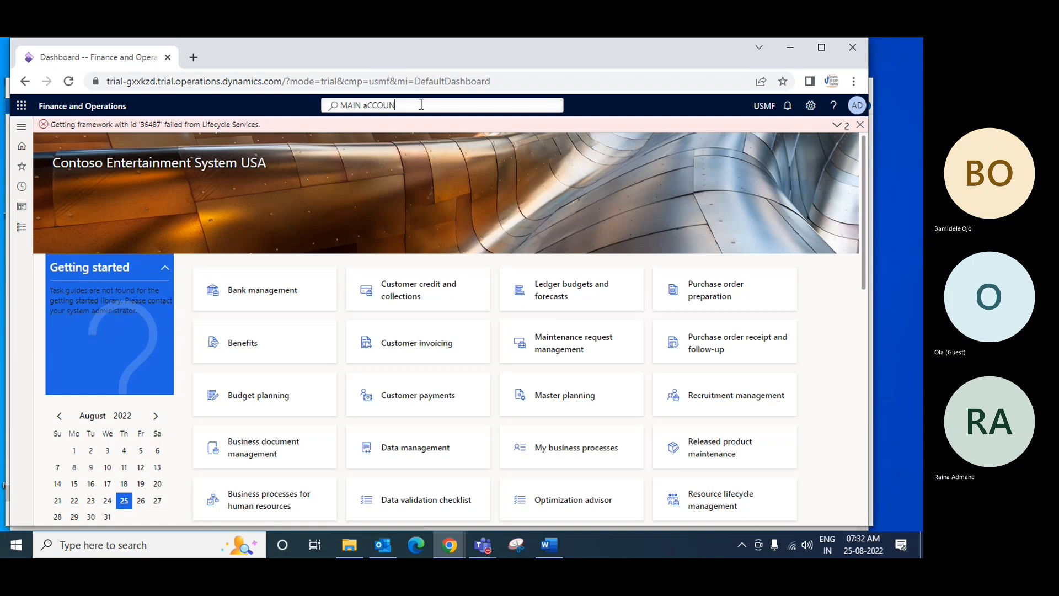
pyautogui.hotkey('ctrl', 'a')
pyautogui.press('End')
pyautogui.press('BackSpace')
pyautogui.hotkey('ctrl', 'a')
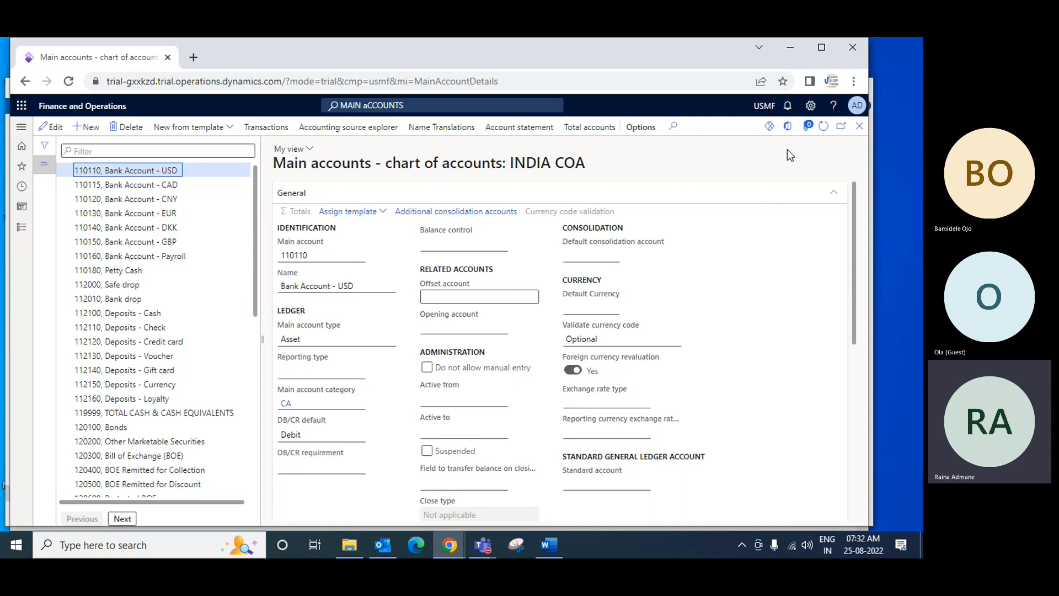
# Filter the main accounts list for *PAYABLE
pyautogui.click(178, 152)
pyautogui.write('*PAYABLE')
pyautogui.press('Return')
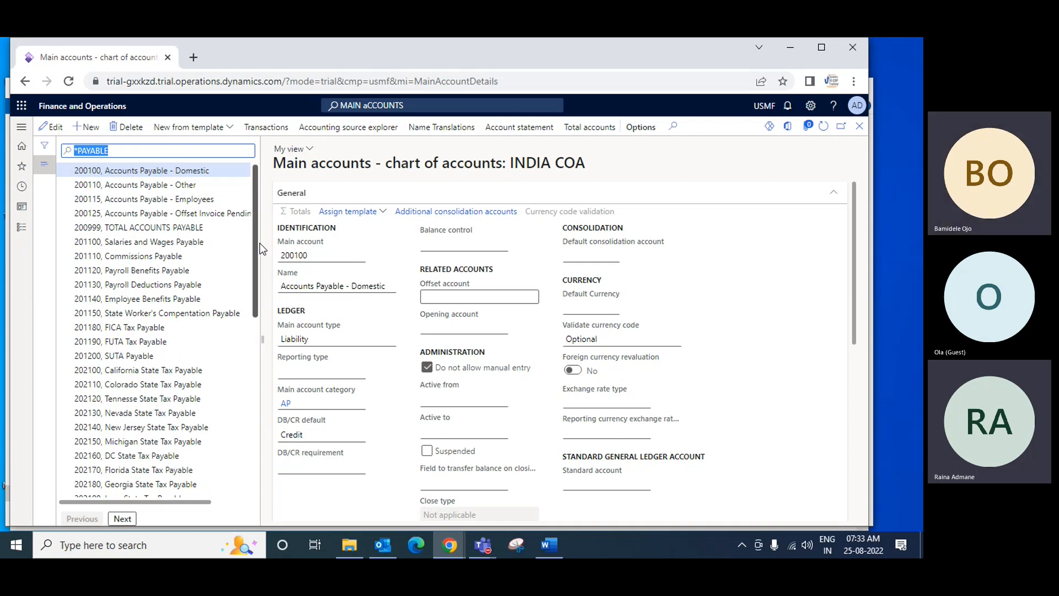
# Examine the Domestic, Other, Employees and Offset Invoice accounts payable records and the numbering of the Domestic account
pyautogui.click(200, 172)
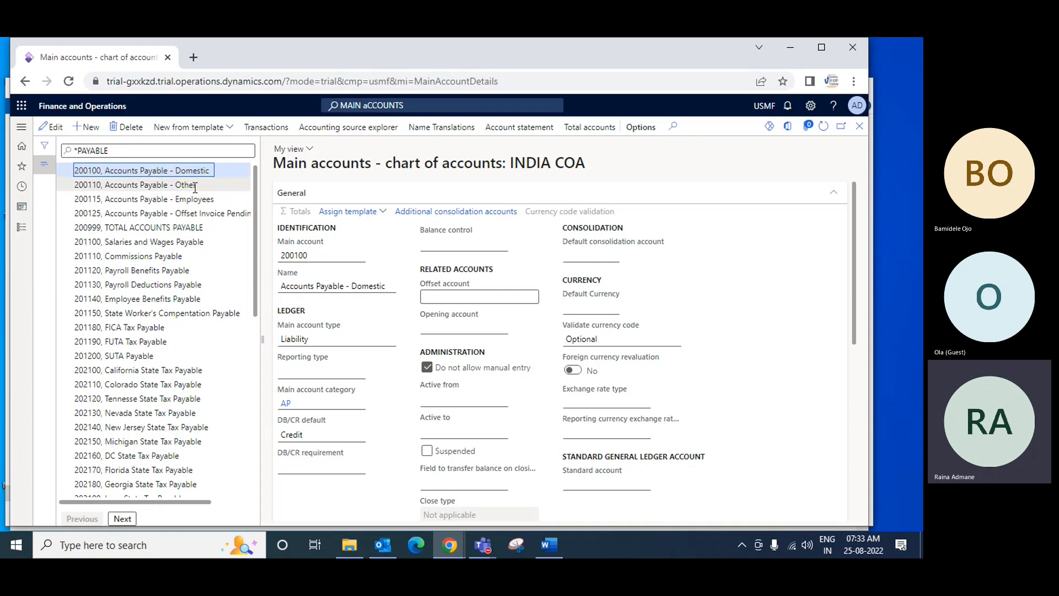
pyautogui.click(195, 186)
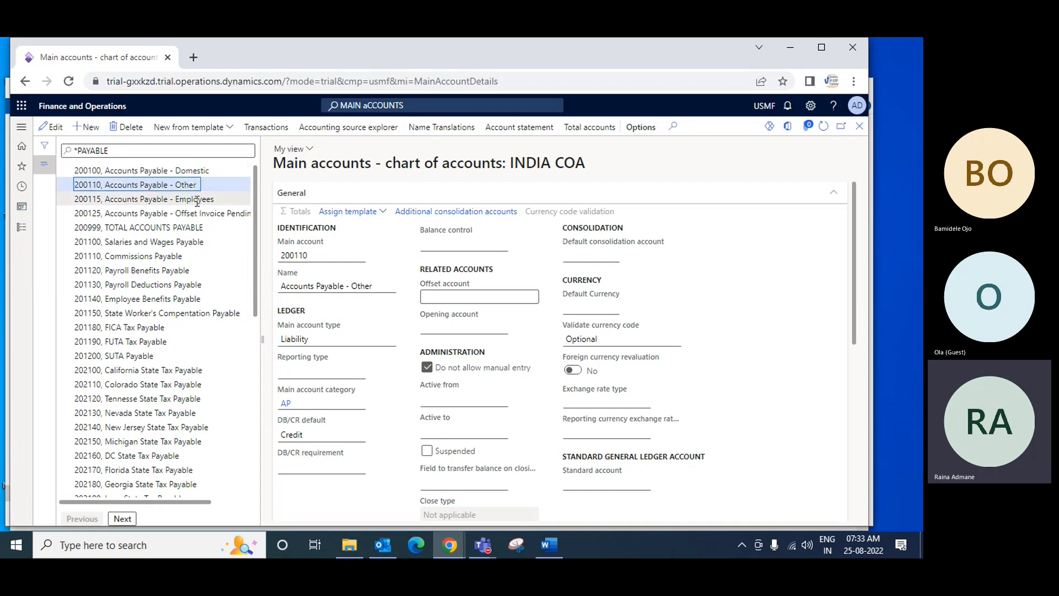
pyautogui.click(199, 202)
pyautogui.click(146, 212)
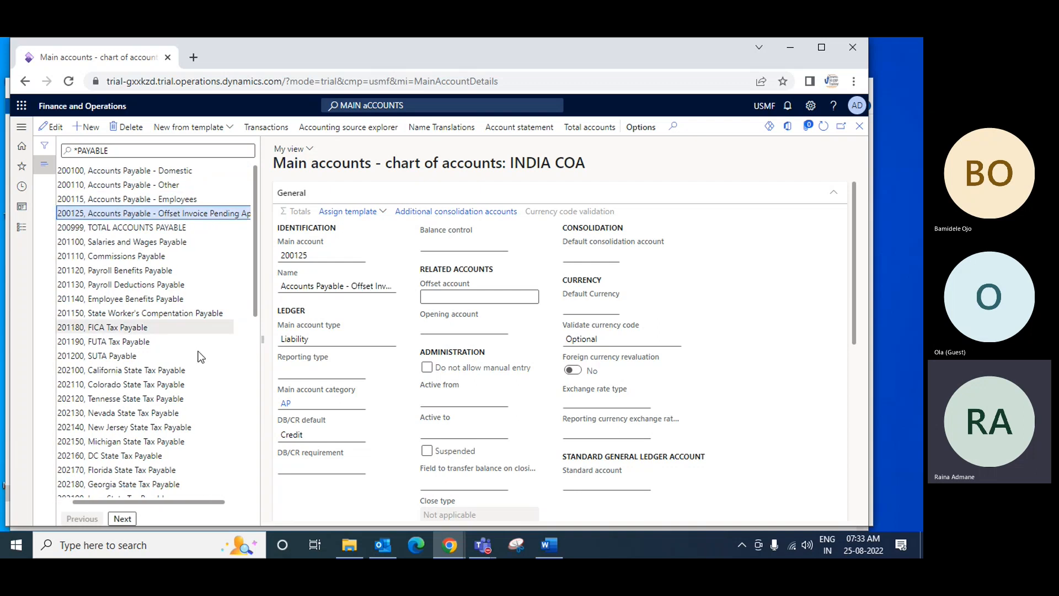
pyautogui.moveTo(193, 502); pyautogui.dragTo(178, 500)
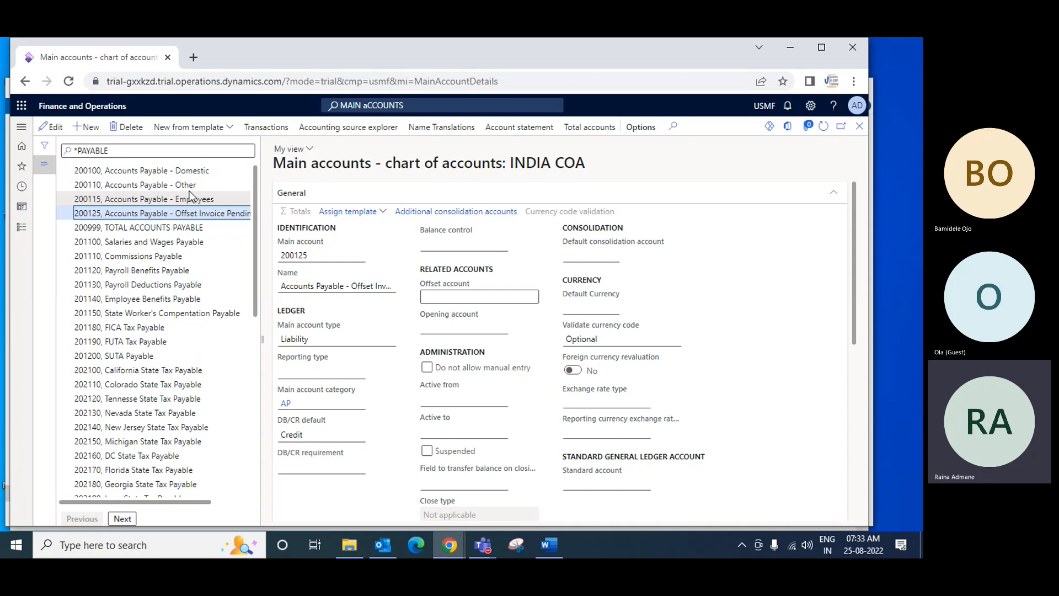
pyautogui.click(152, 173)
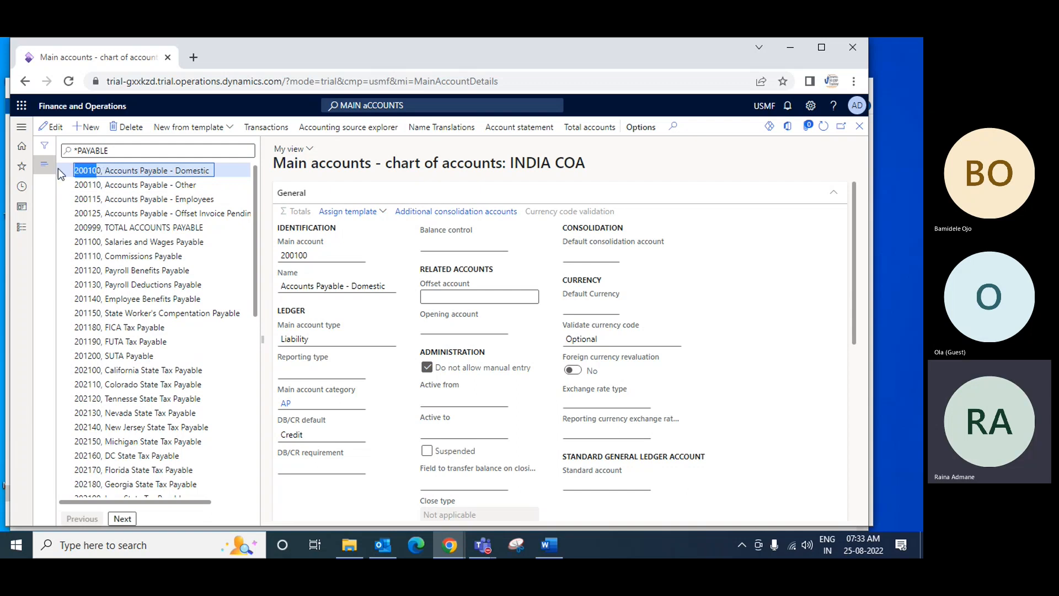
pyautogui.press('Down')
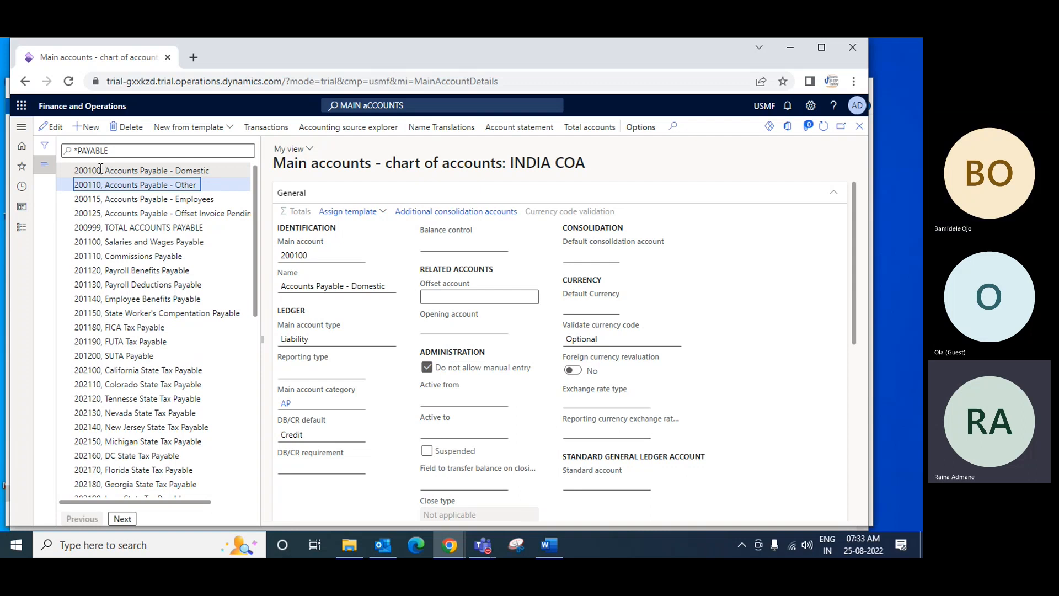
pyautogui.moveTo(101, 169); pyautogui.dragTo(74, 170)
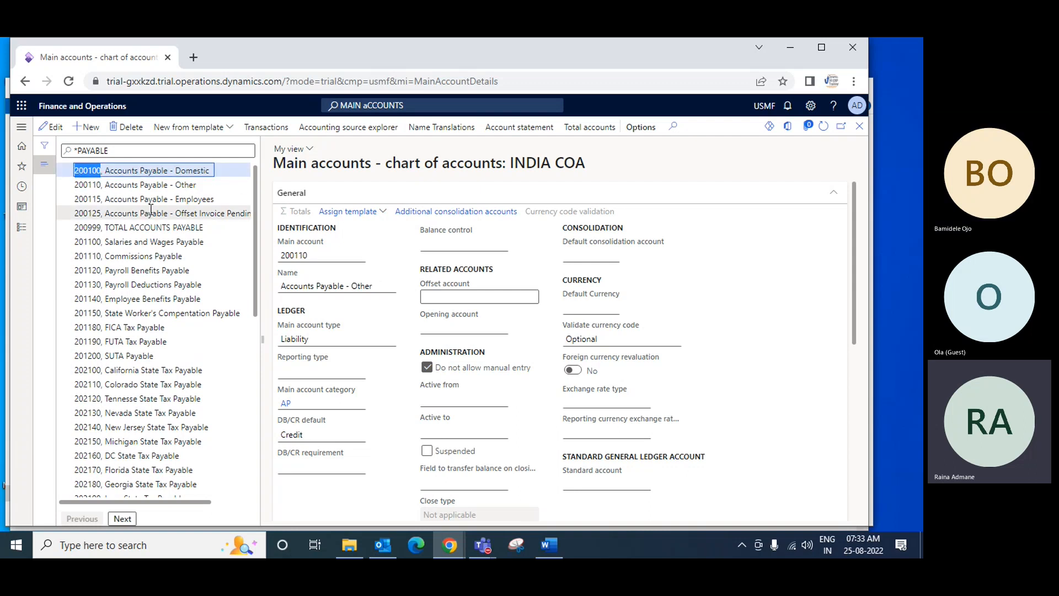
# Start a new main account in the INDIA COA chart with main account number 200101
pyautogui.click(90, 128)
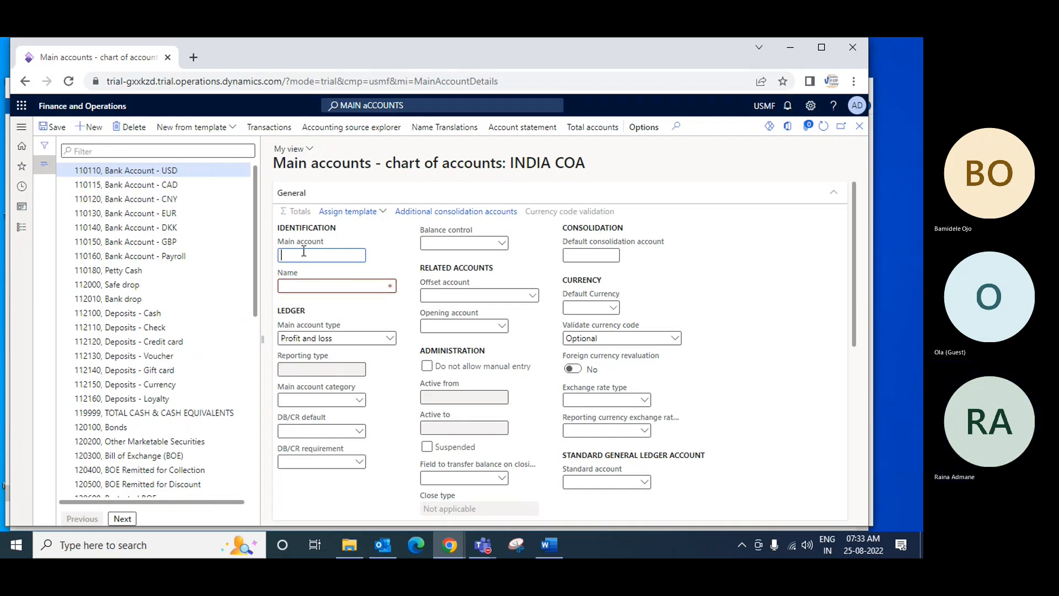
pyautogui.write('200100')
pyautogui.press('BackSpace')
pyautogui.write('1')
pyautogui.press('Tab')
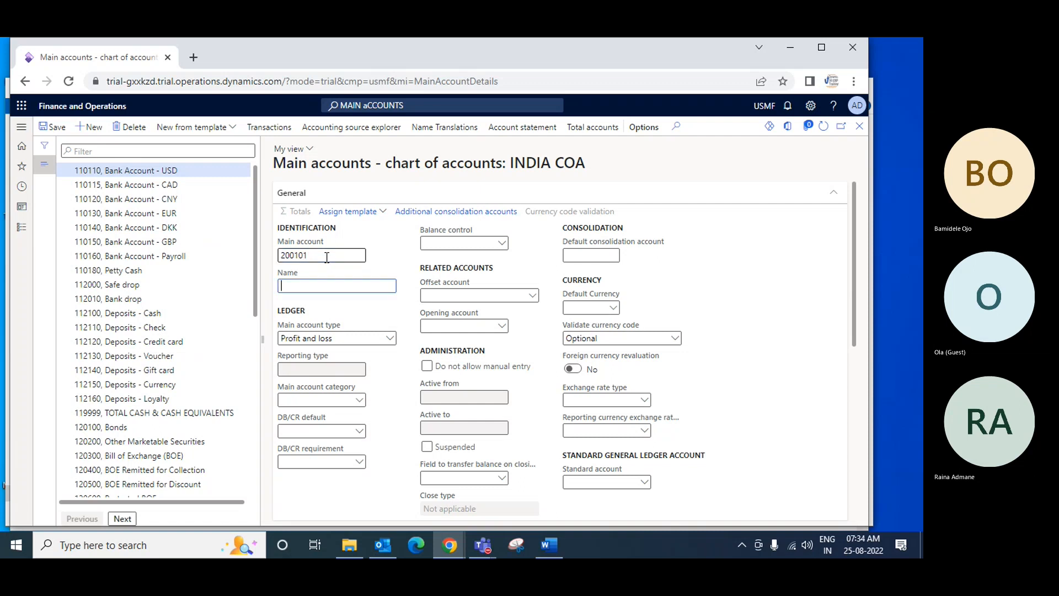
# Name main account 200101 Accounts Payable - RM Audio
pyautogui.write('aC')
pyautogui.press('BackSpace')
pyautogui.press('BackSpace')
pyautogui.write('Accounts Payabe')
pyautogui.press('BackSpace')
pyautogui.write('le -')
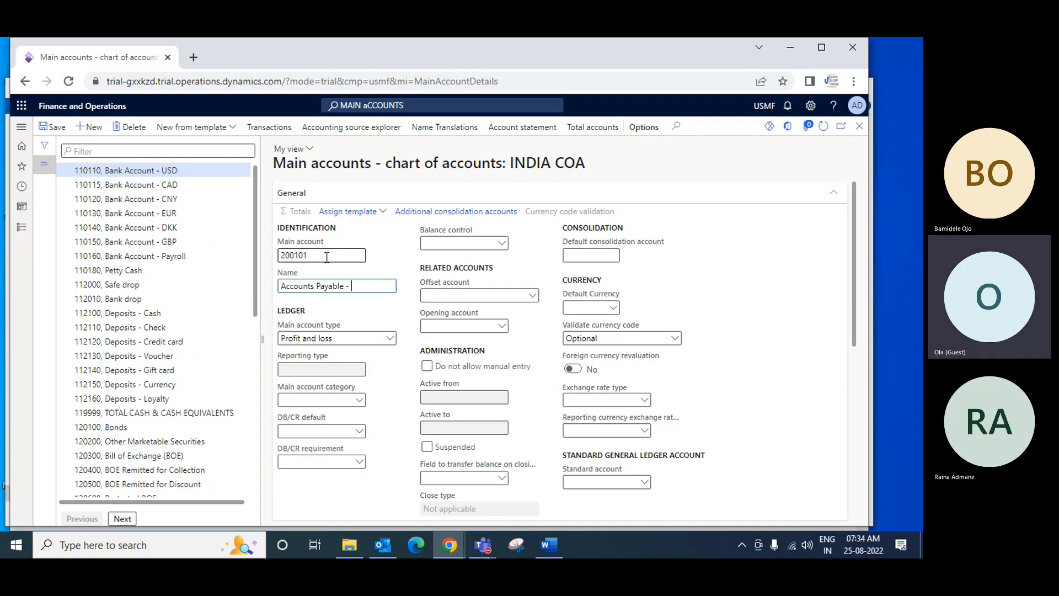
pyautogui.write(' RM ')
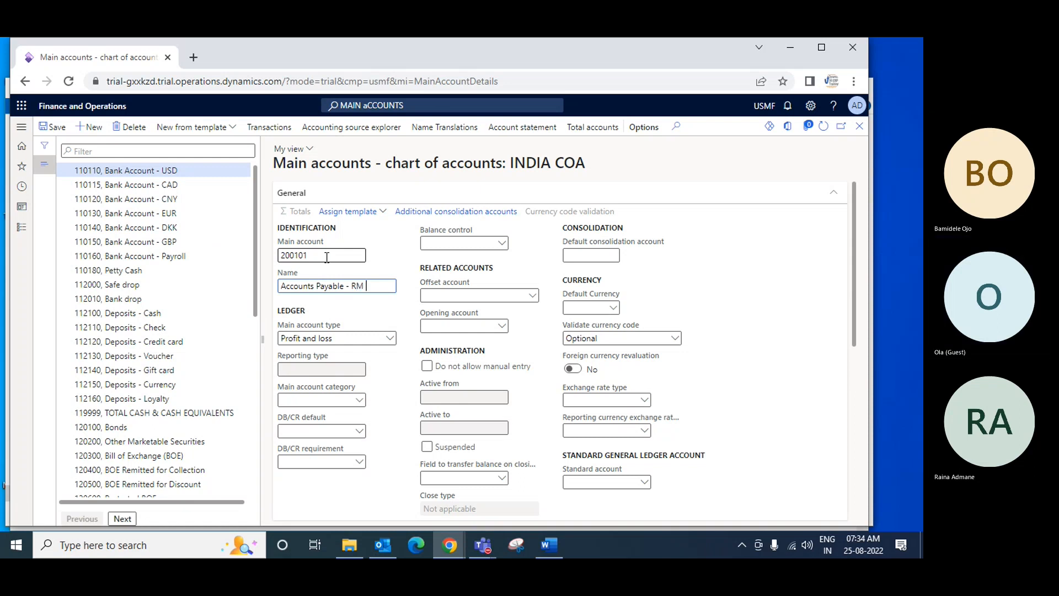
pyautogui.write('Audio')
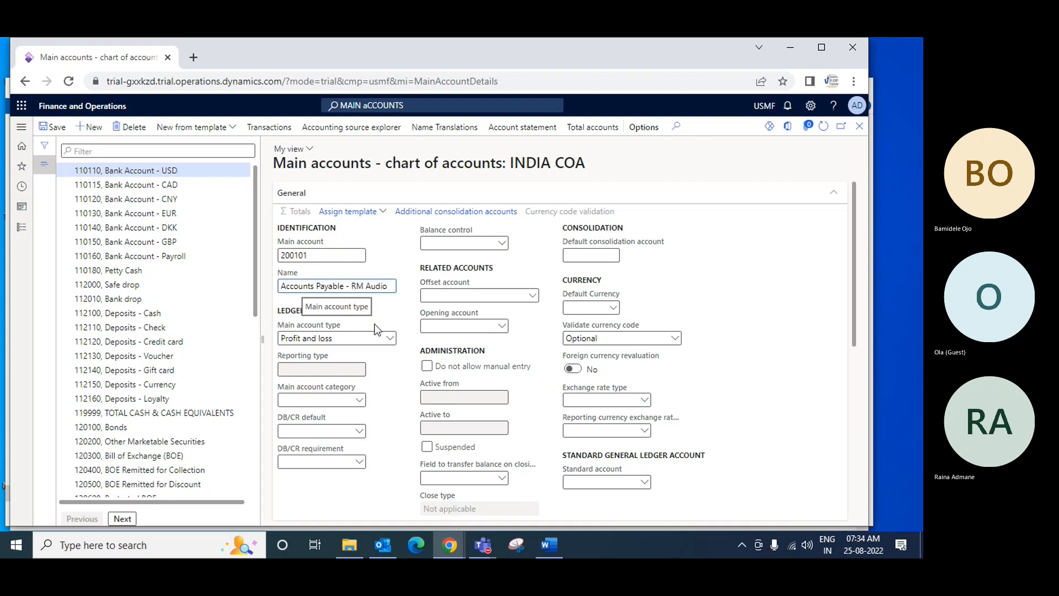
# Set main account 200101 to type Liability, disallow manual entry and save the record
pyautogui.press('Tab')
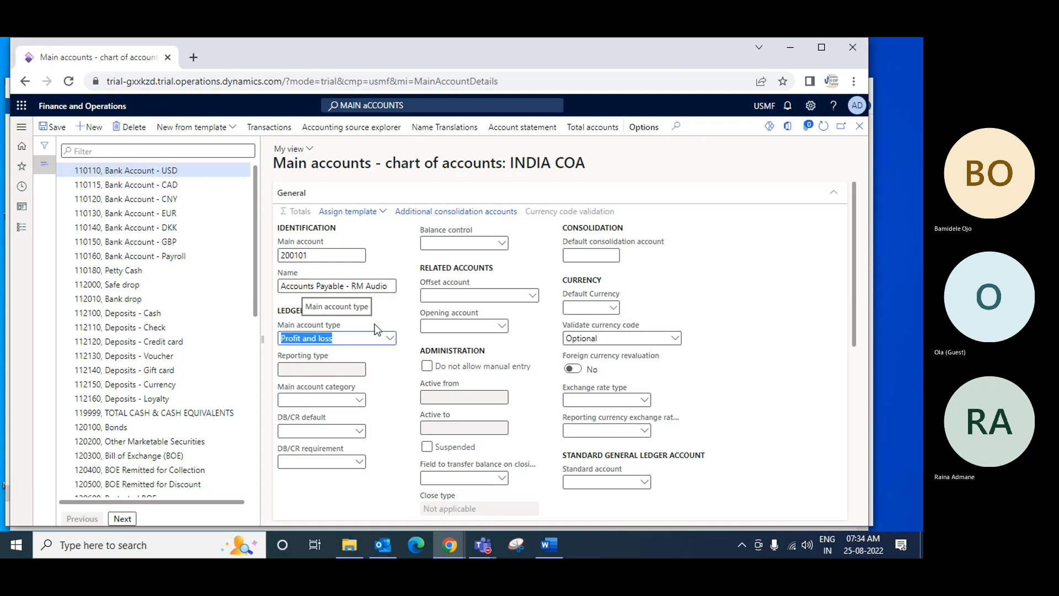
pyautogui.click(390, 339)
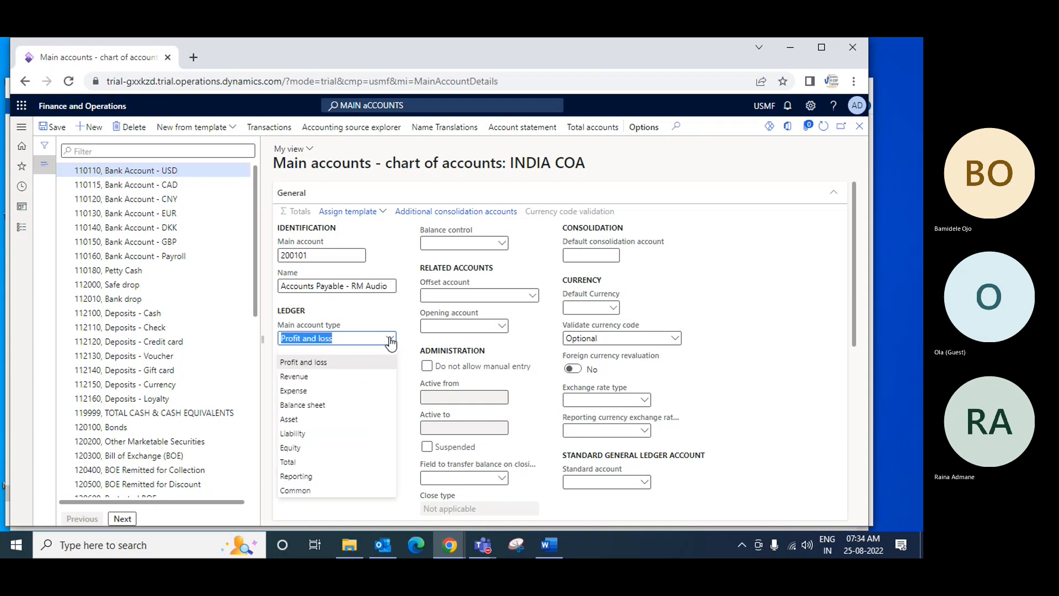
pyautogui.click(331, 433)
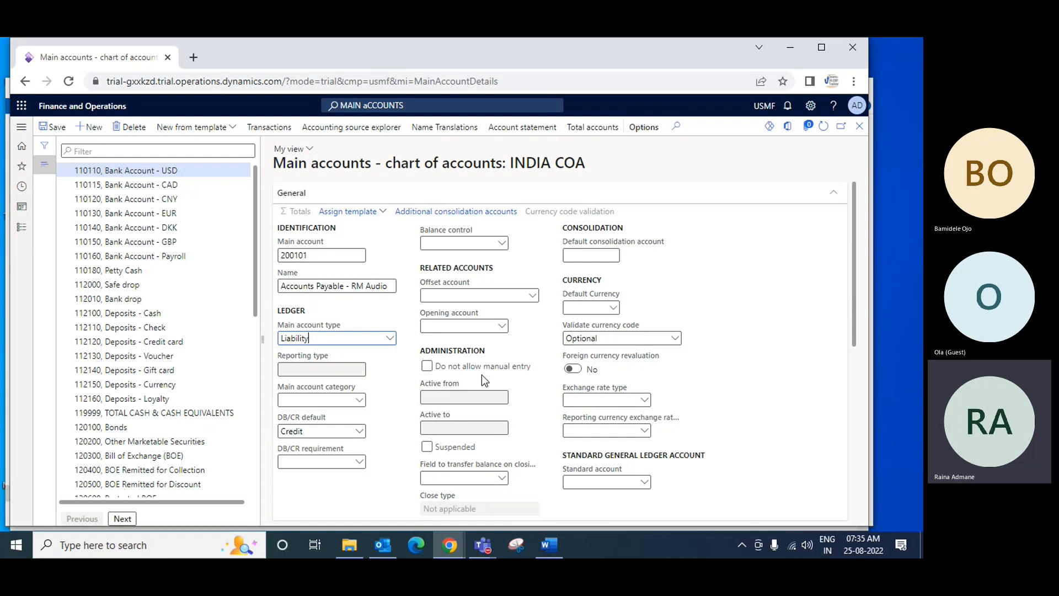
pyautogui.click(426, 368)
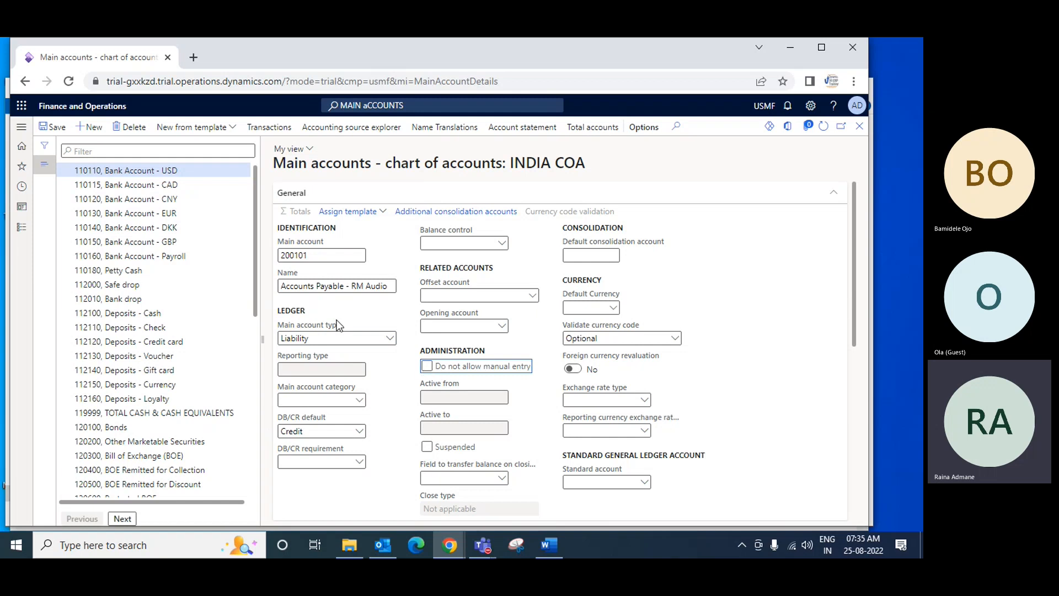
pyautogui.click(57, 132)
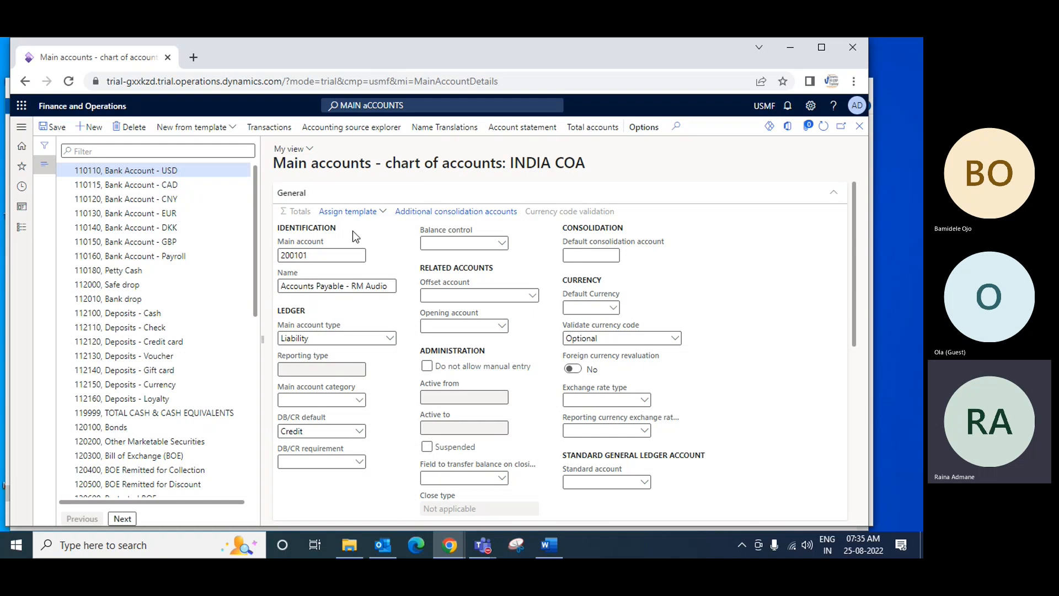
pyautogui.click(427, 368)
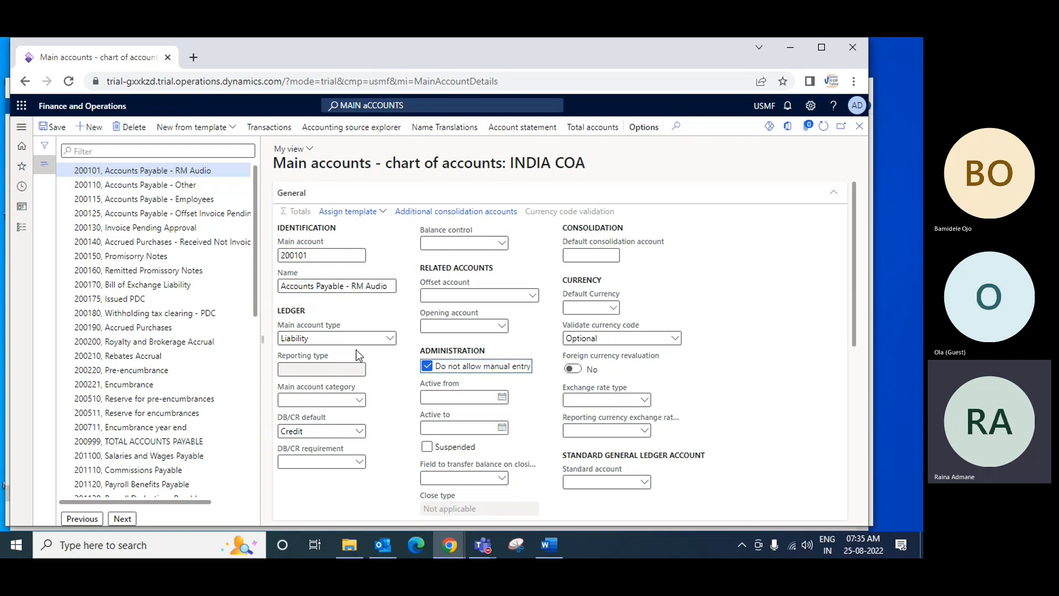
# Start another new main account with main account number 200102
pyautogui.click(90, 128)
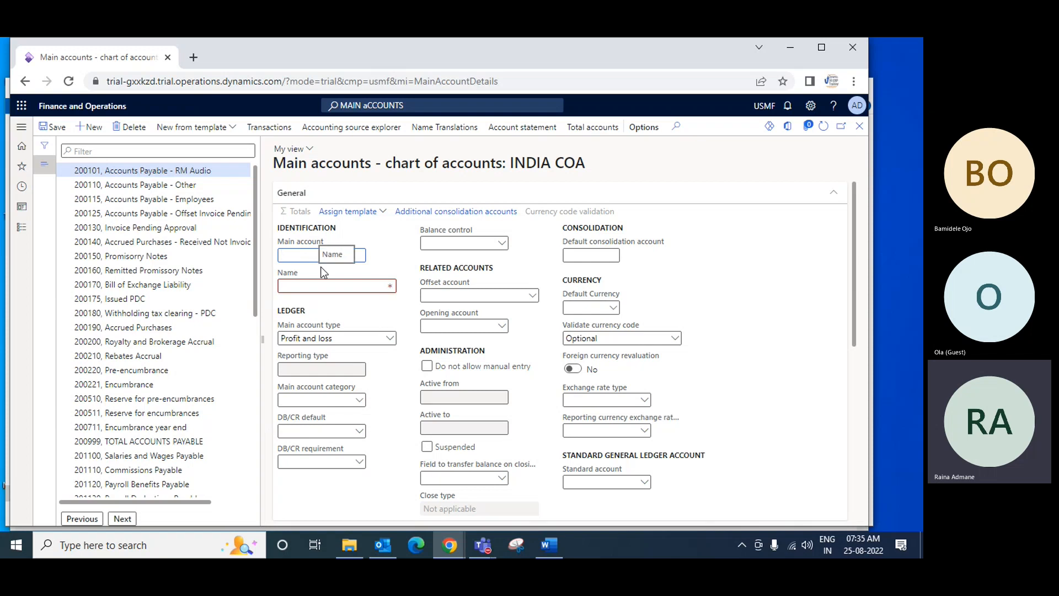
pyautogui.write('200100')
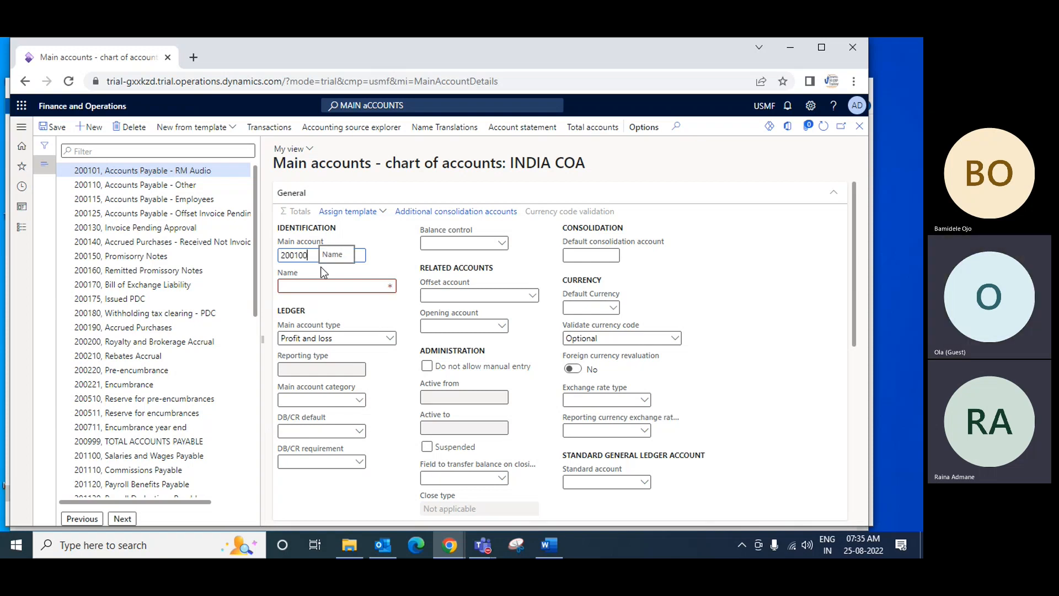
pyautogui.write('2')
pyautogui.press('Tab')
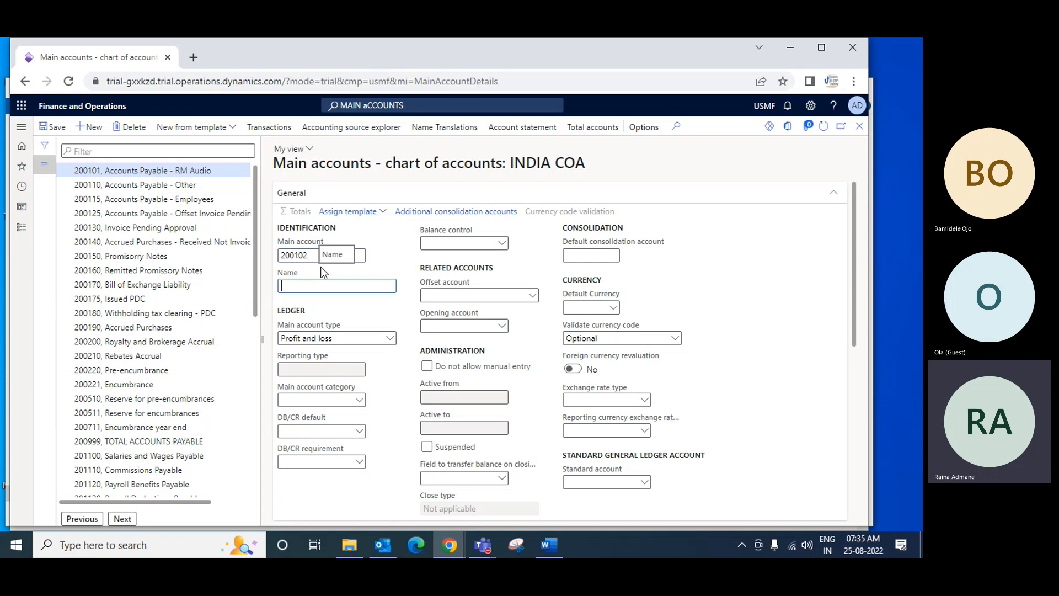
# Name main account 200102 Accounts Payable RM - Video
pyautogui.write('RM')
pyautogui.press('BackSpace')
pyautogui.press('BackSpace')
pyautogui.press('BackSpace')
pyautogui.write('a')
pyautogui.press('BackSpace')
pyautogui.write('Acc')
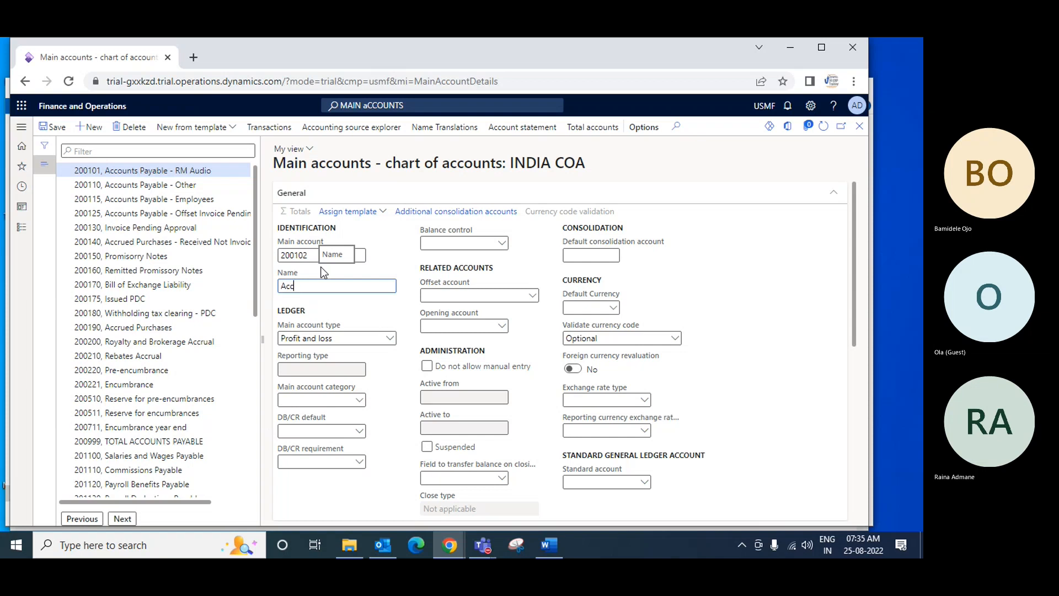
pyautogui.write('ounts Payable RM -')
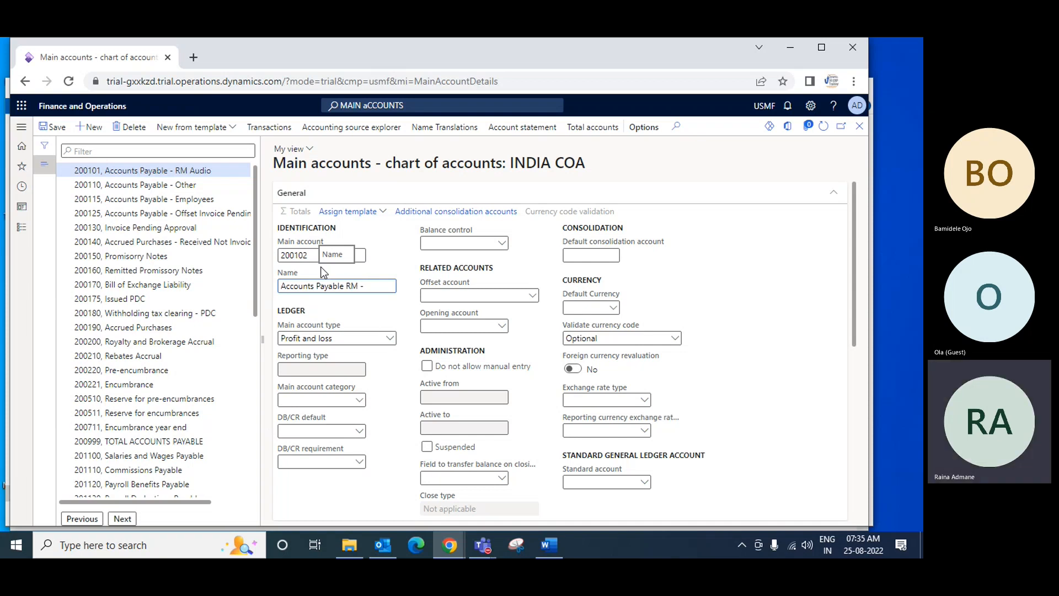
pyautogui.write(' v')
pyautogui.press('BackSpace')
pyautogui.write('V')
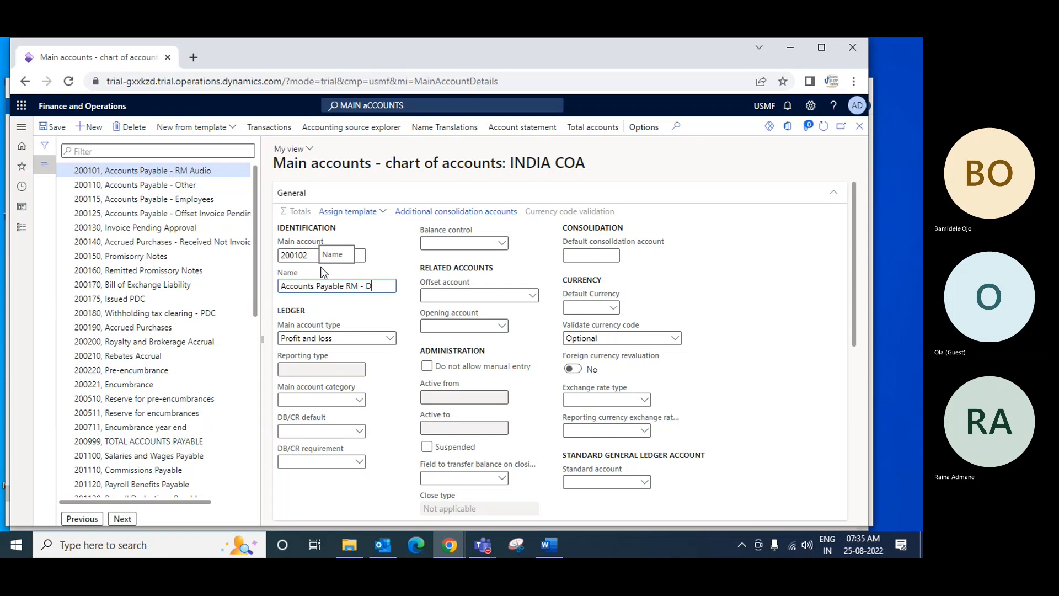
pyautogui.write('ideo')
# Set main account 200102 to type Liability, disallow manual entry and save it, leaving the Accounts Payable - Other record selected
pyautogui.press('Tab')
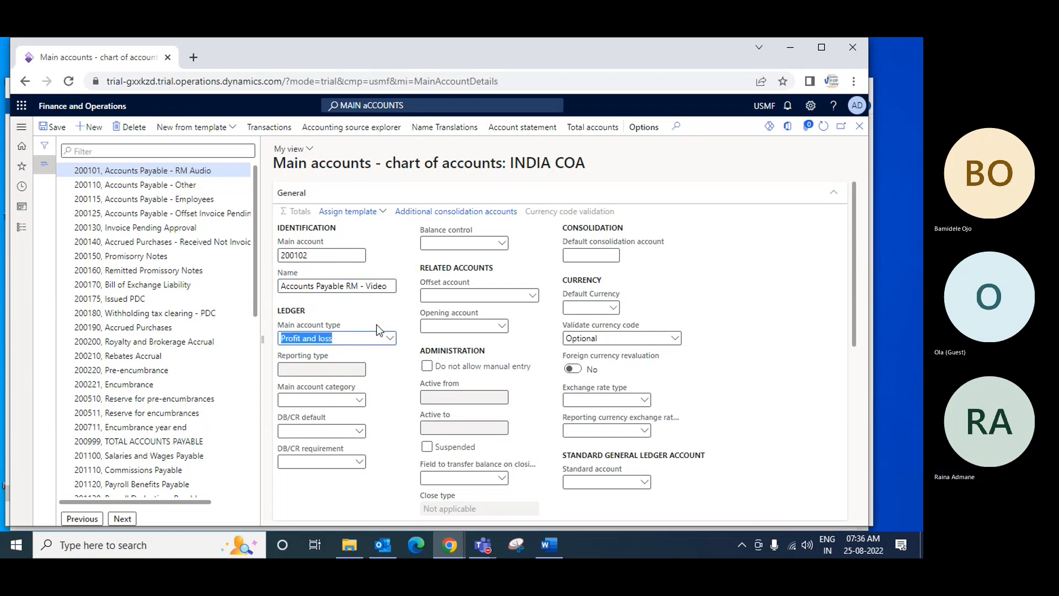
pyautogui.click(390, 337)
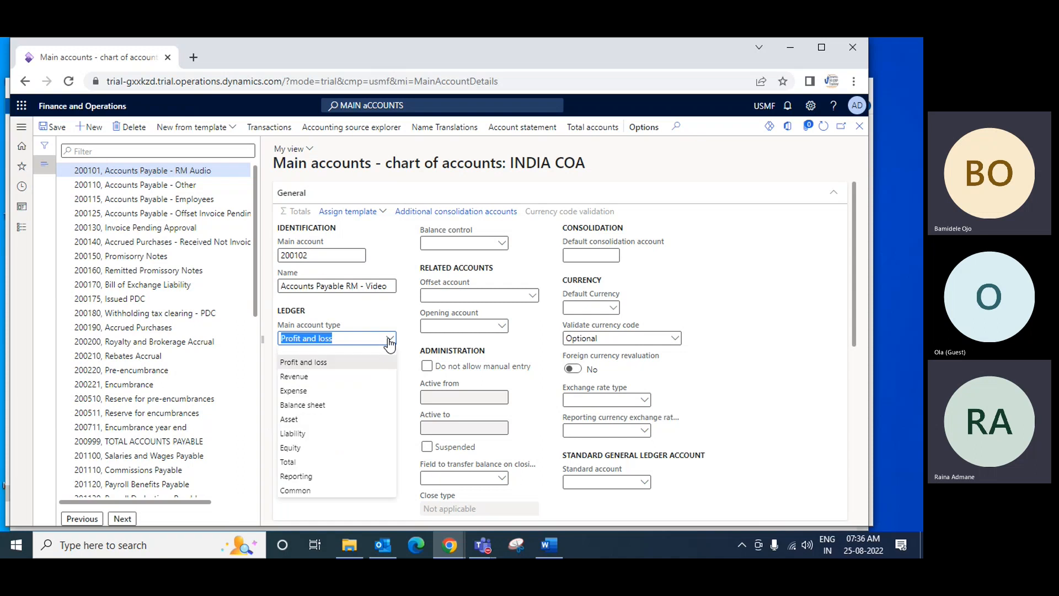
pyautogui.click(306, 433)
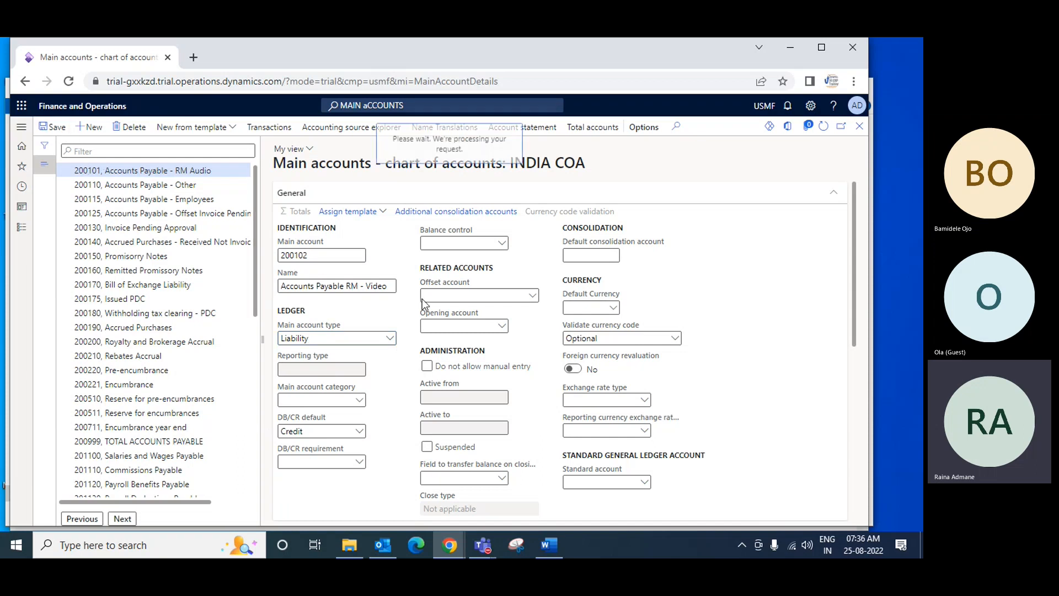
pyautogui.click(427, 367)
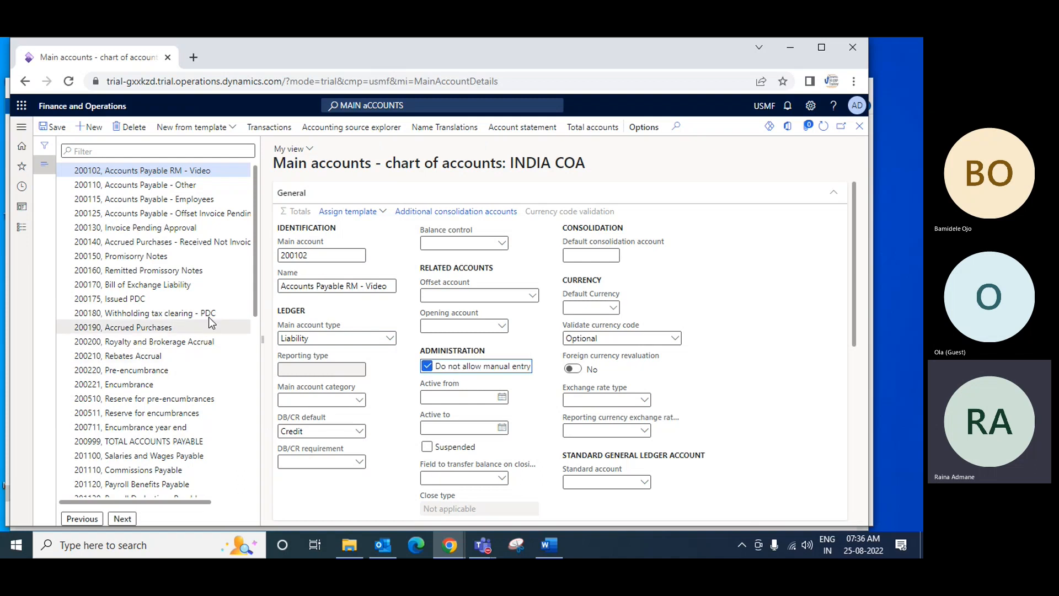
pyautogui.click(50, 127)
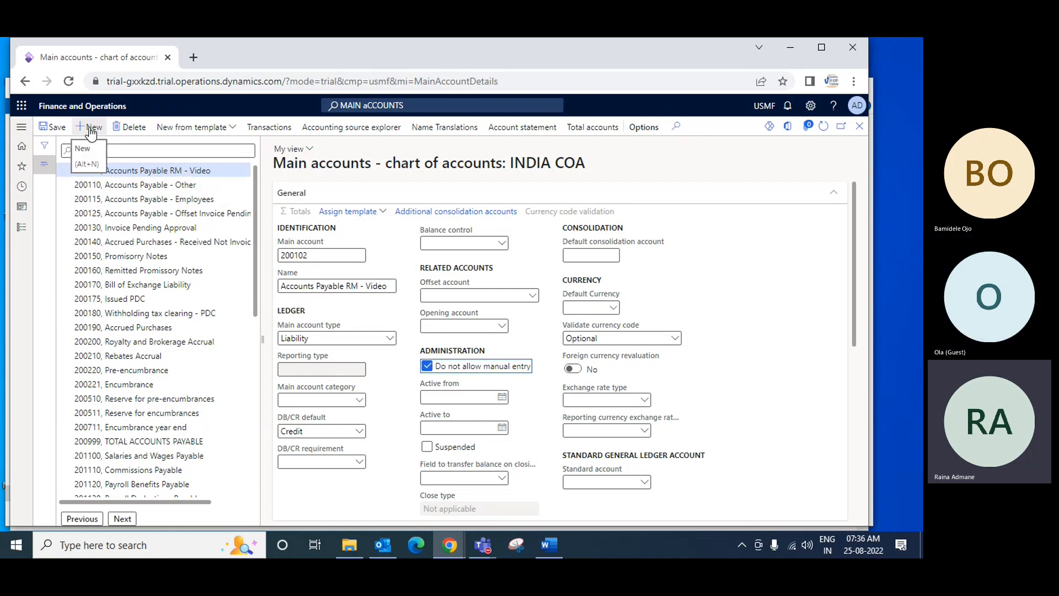
pyautogui.click(145, 188)
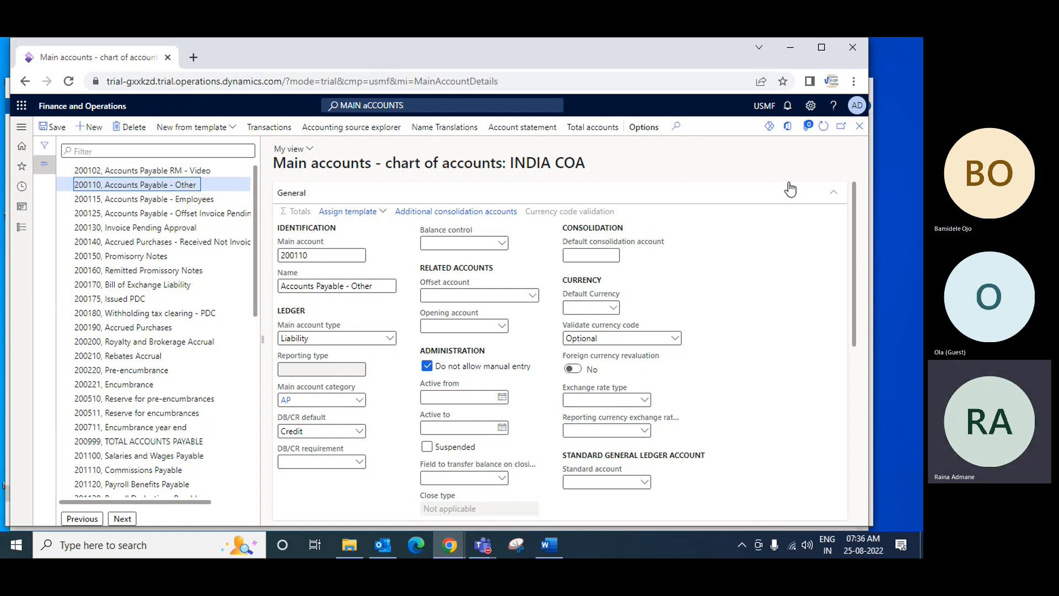
# Leave the main accounts page and open the VendPP profile in the Accounts payable vendor posting profiles
pyautogui.click(859, 127)
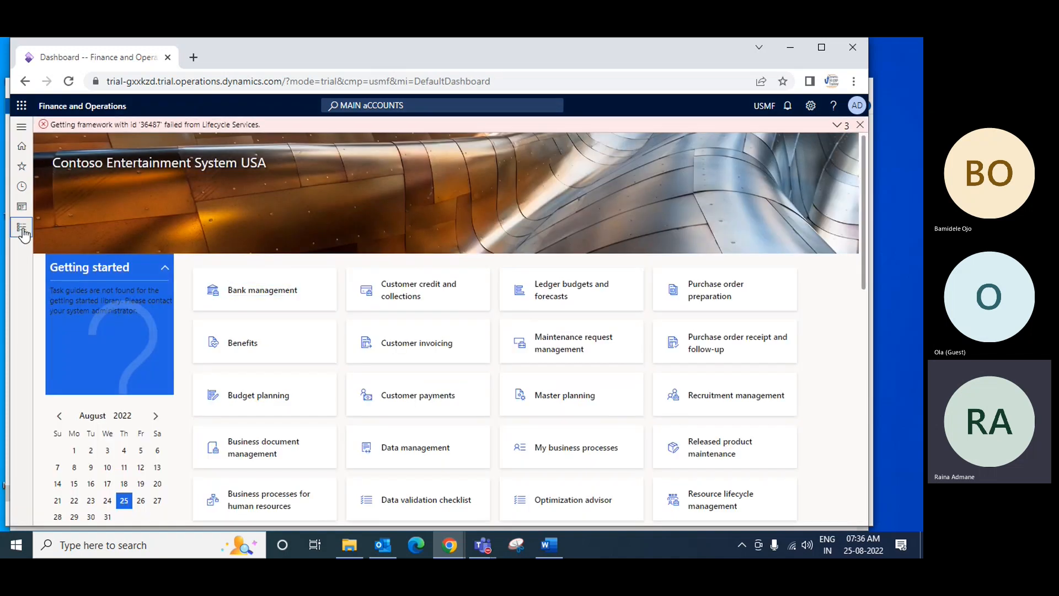
pyautogui.click(22, 228)
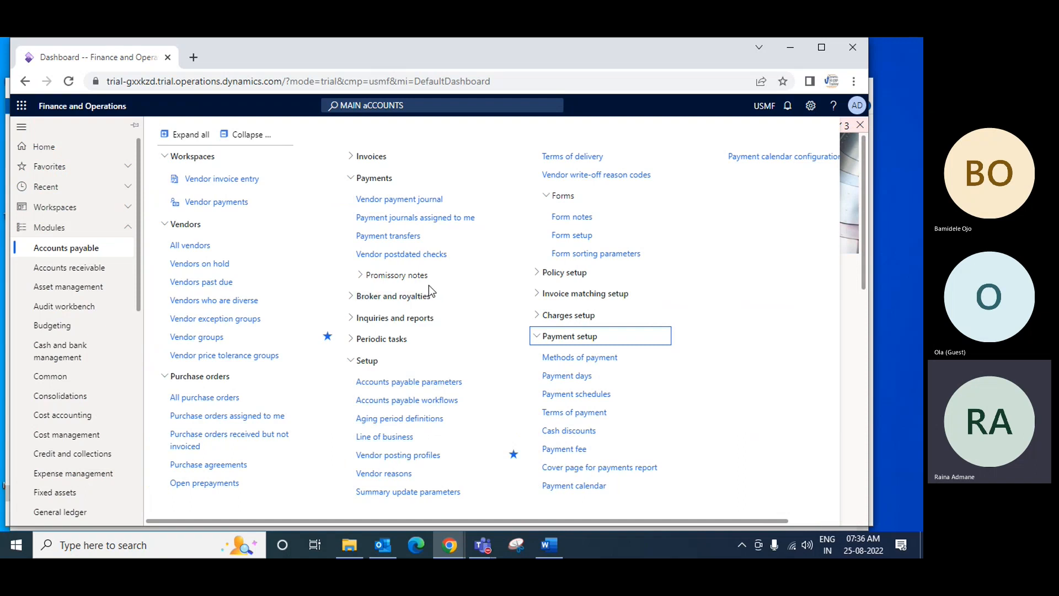
pyautogui.click(402, 458)
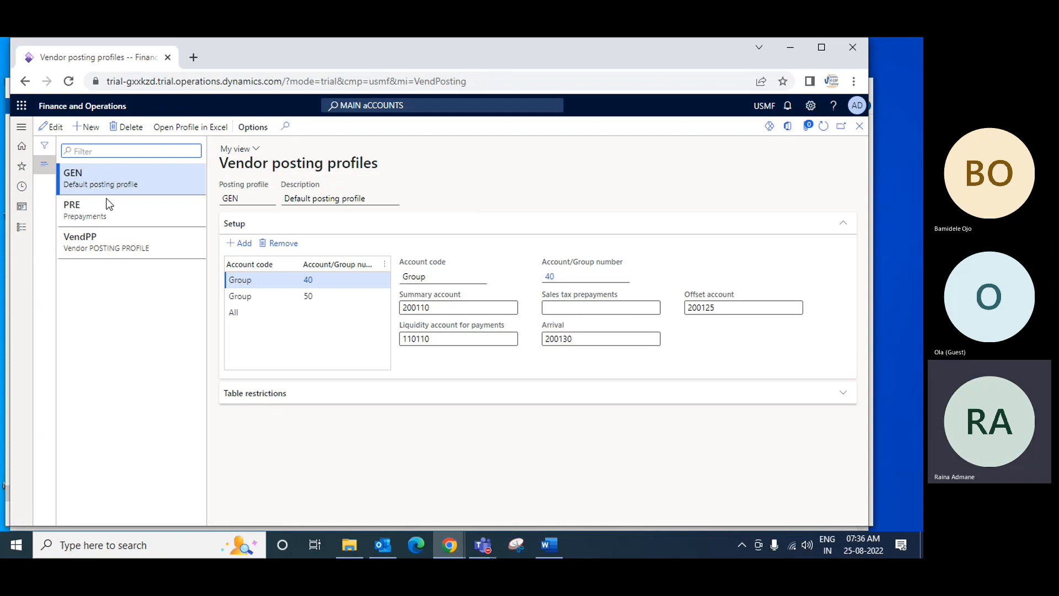
pyautogui.click(104, 240)
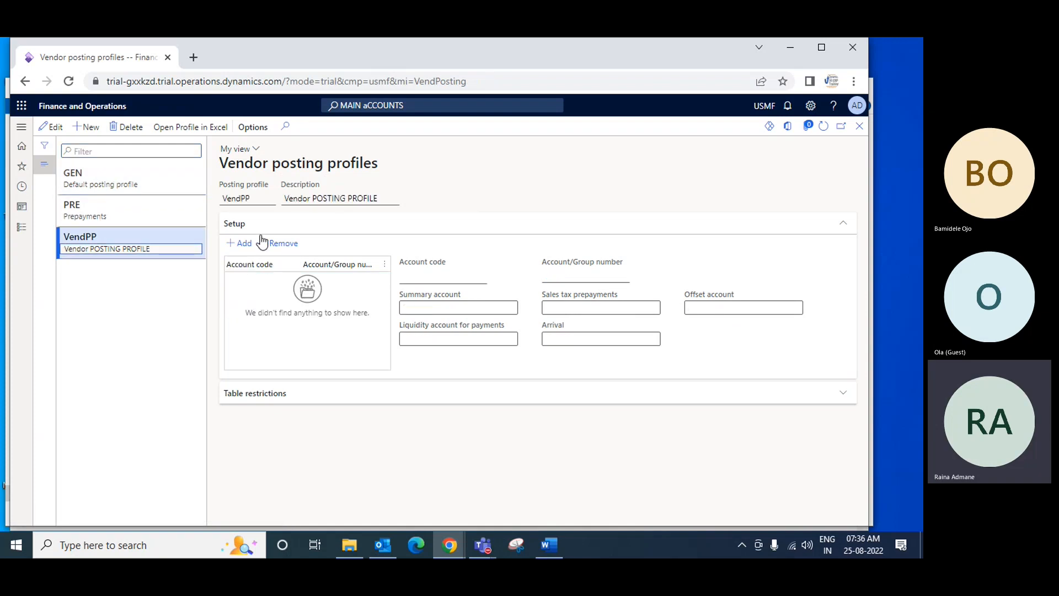
# Add a setup line to VendPP with account code Group and vendor group 60, Raw Material Audio
pyautogui.click(240, 244)
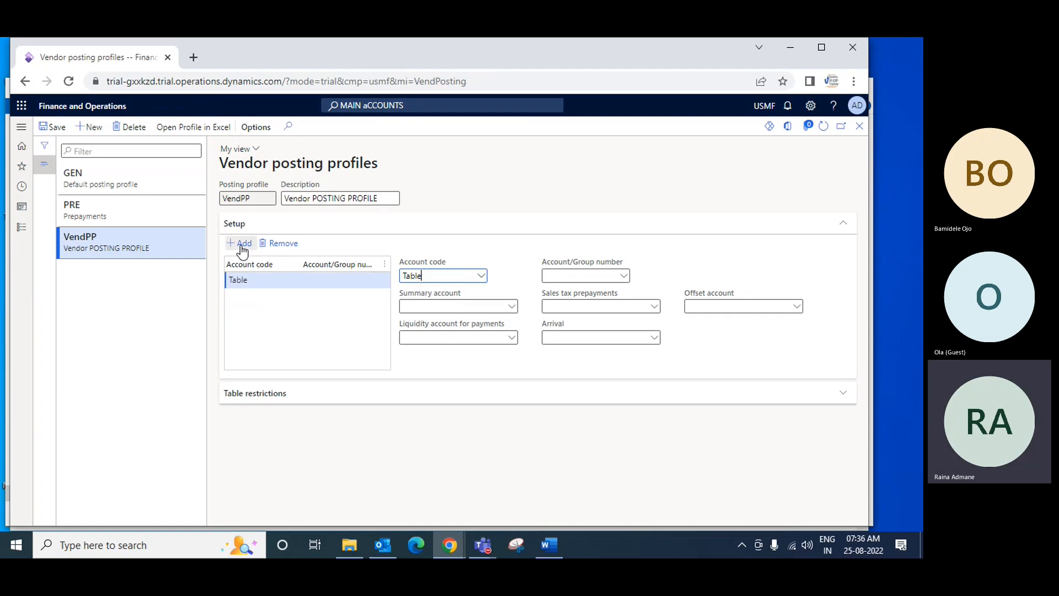
pyautogui.click(481, 276)
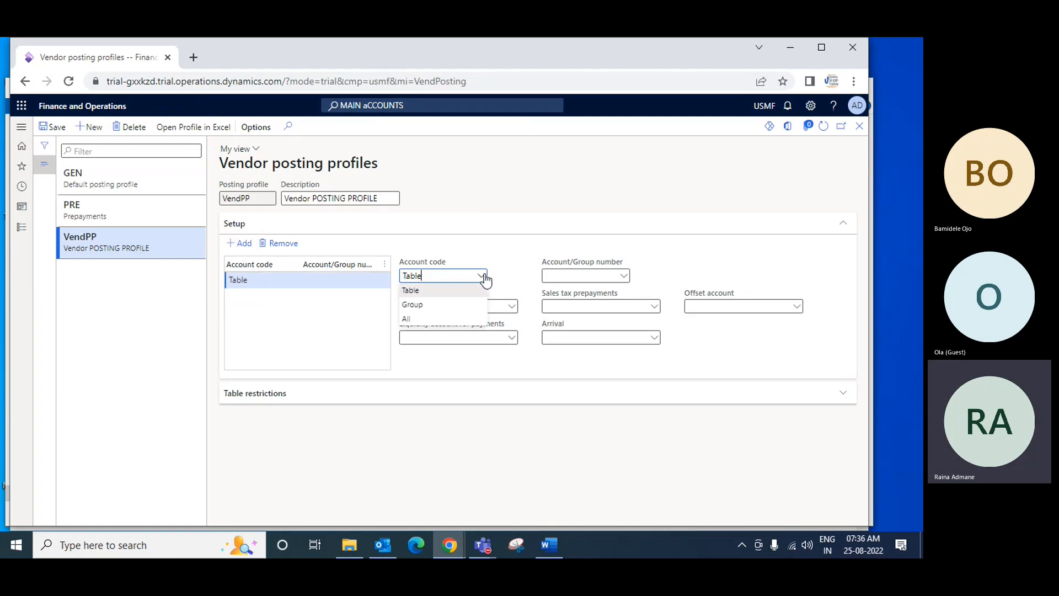
pyautogui.click(428, 305)
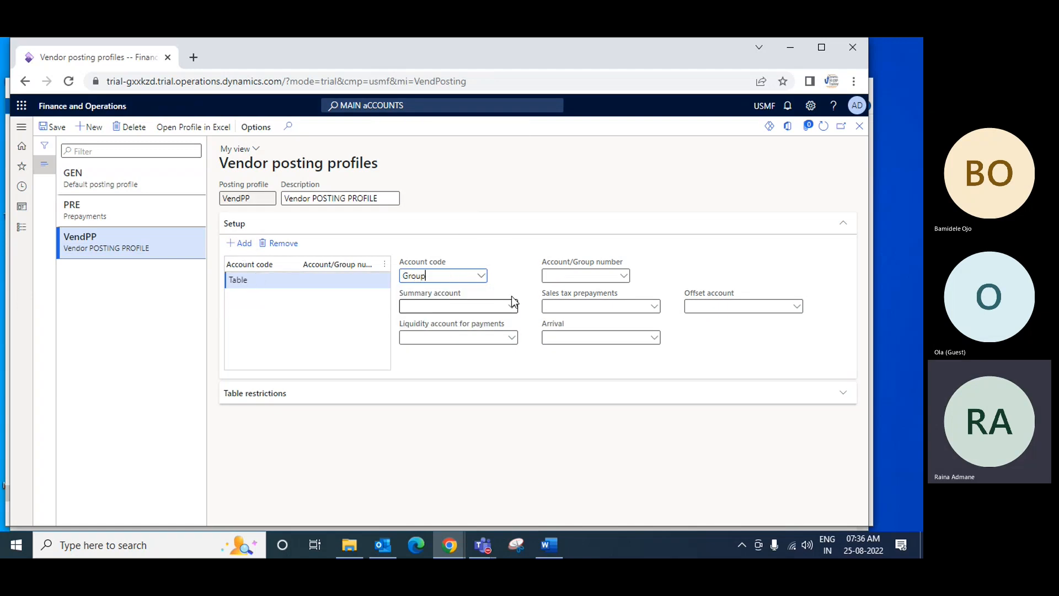
pyautogui.click(624, 275)
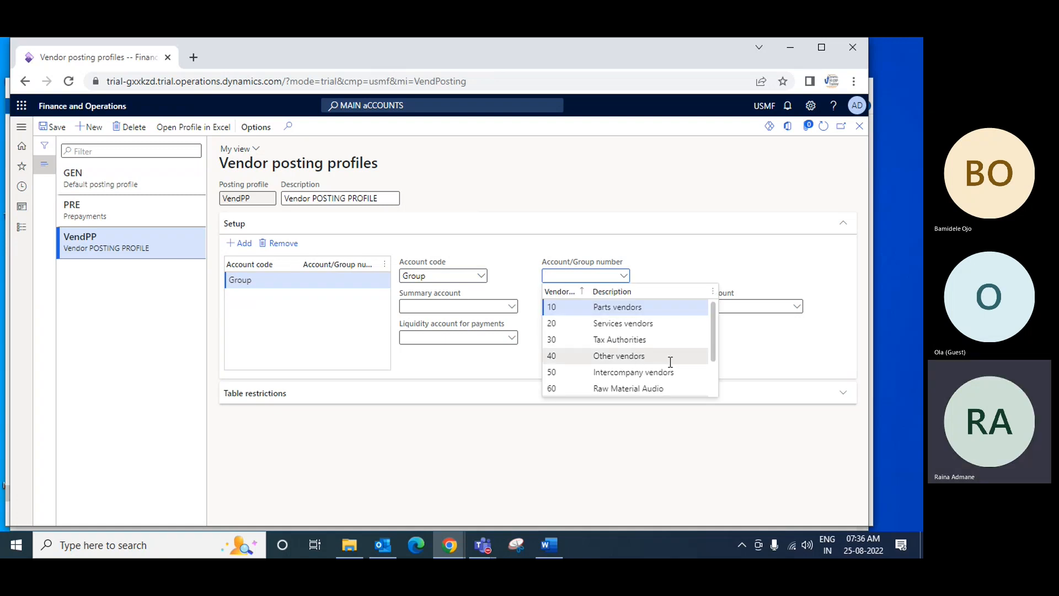
pyautogui.scroll(-2, 662, 361)
pyautogui.click(630, 341)
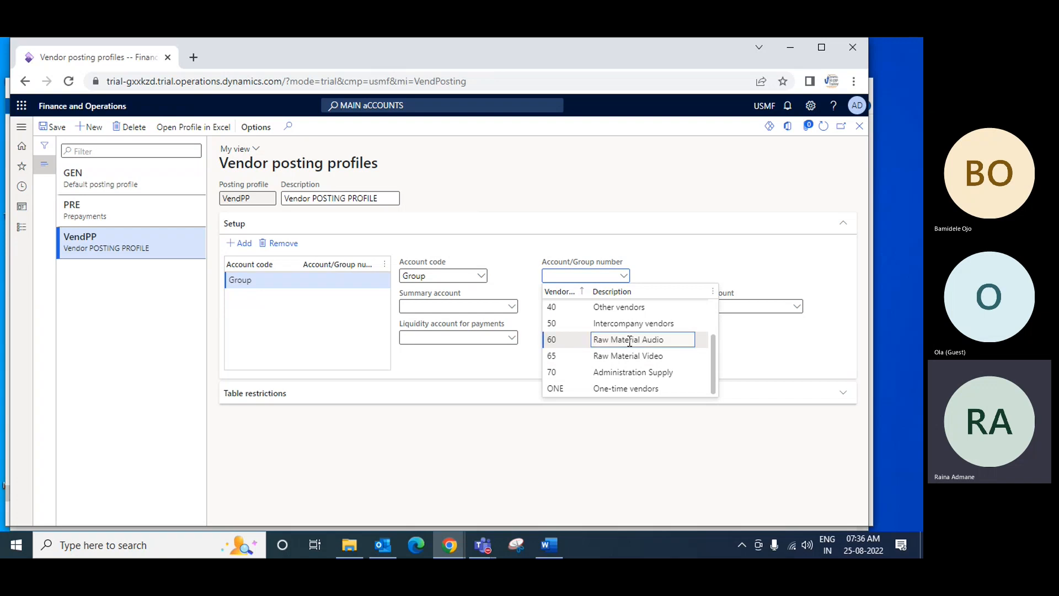
# Set the summary account for group 60 to 200101, Accounts Payable - RM Audio
pyautogui.click(512, 307)
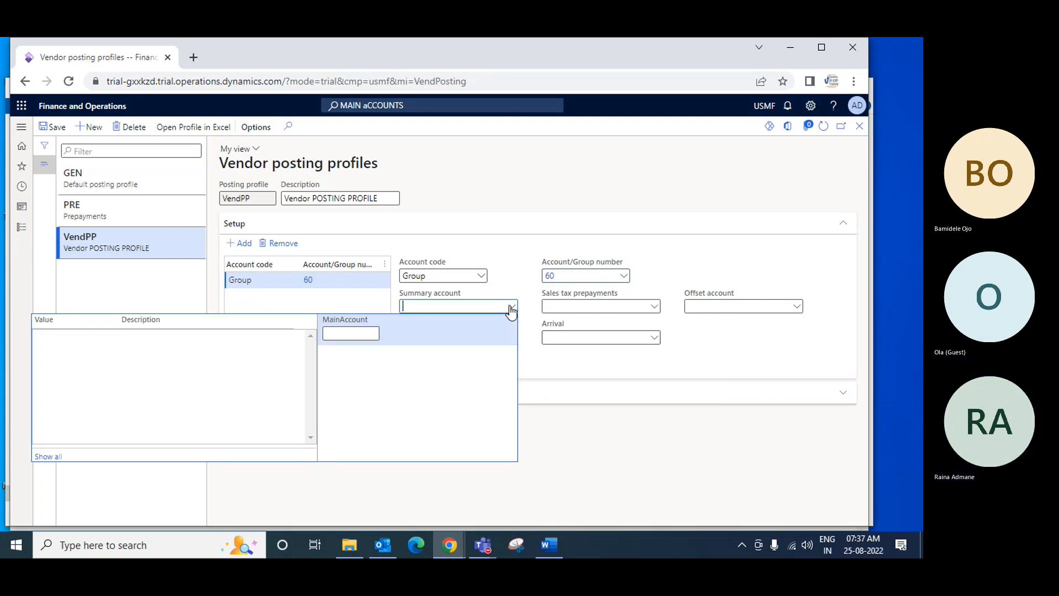
pyautogui.write('acc')
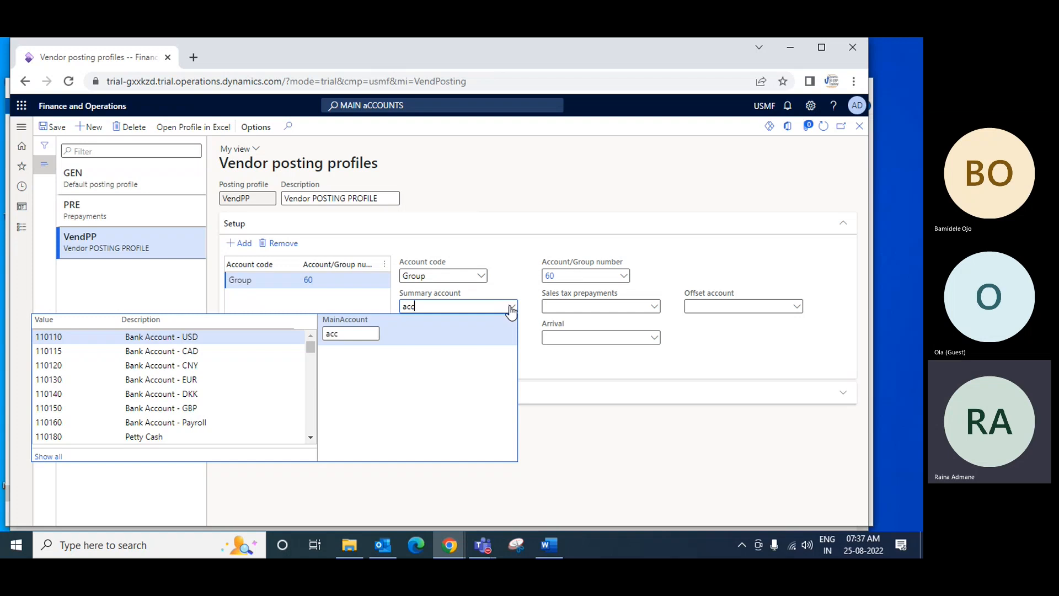
pyautogui.write('oun')
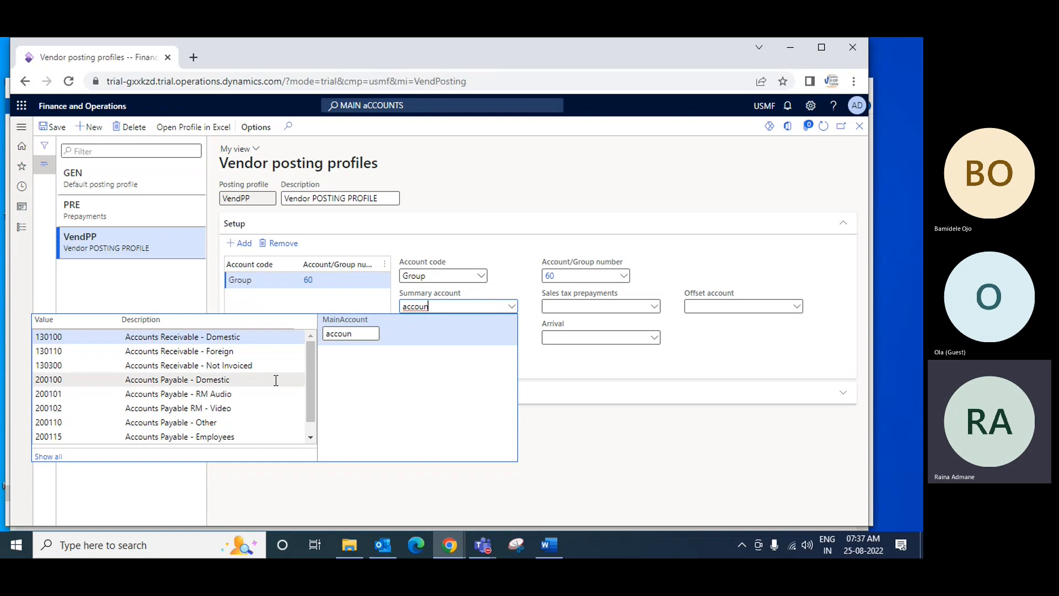
pyautogui.click(237, 393)
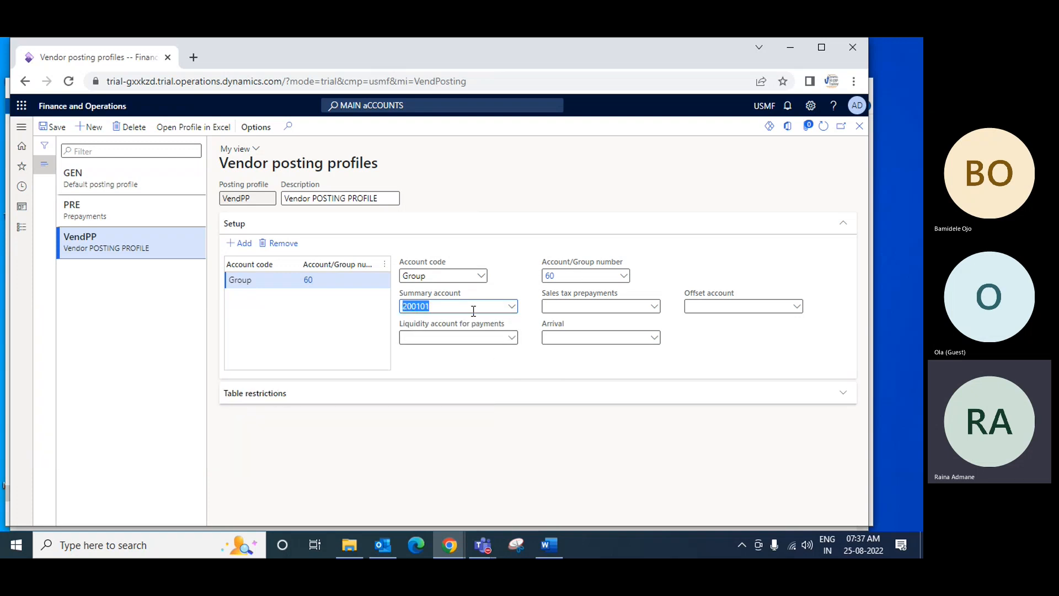
# Add another VendPP setup line with account code Group and vendor group 65, Raw Material Video
pyautogui.click(246, 246)
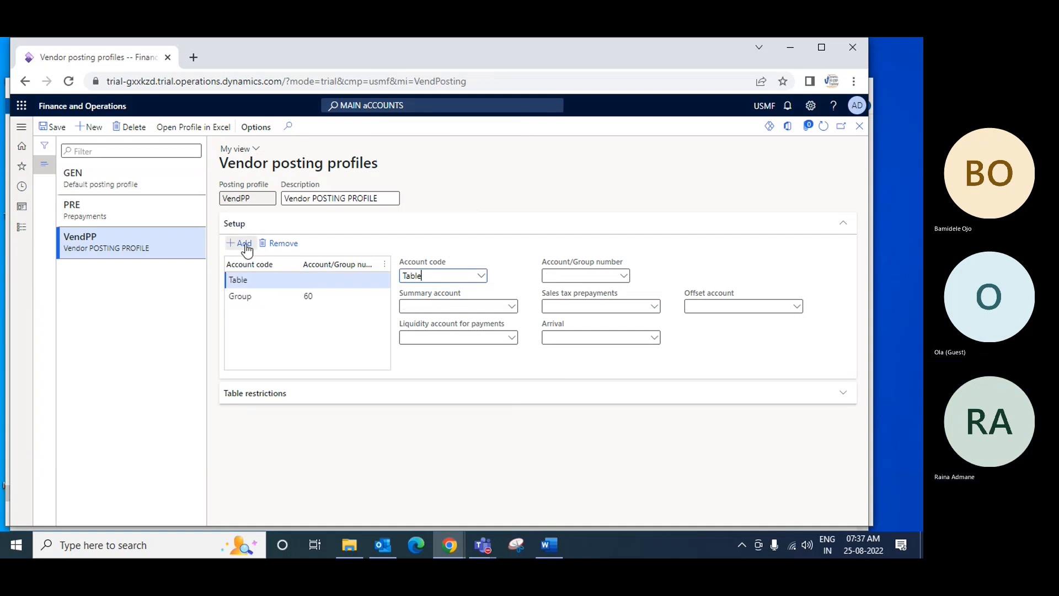
pyautogui.click(481, 275)
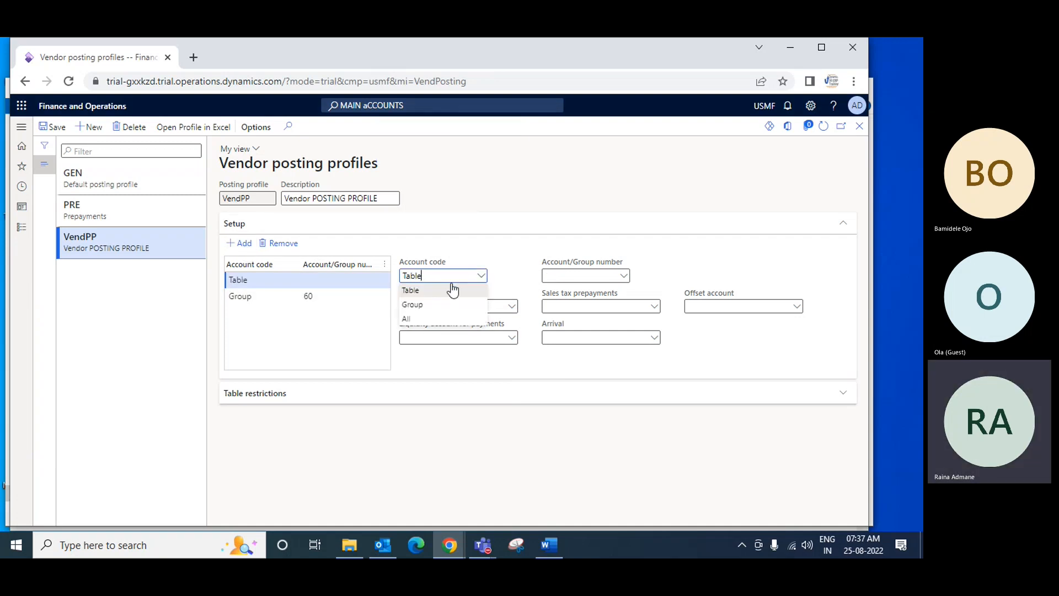
pyautogui.click(411, 303)
pyautogui.click(623, 276)
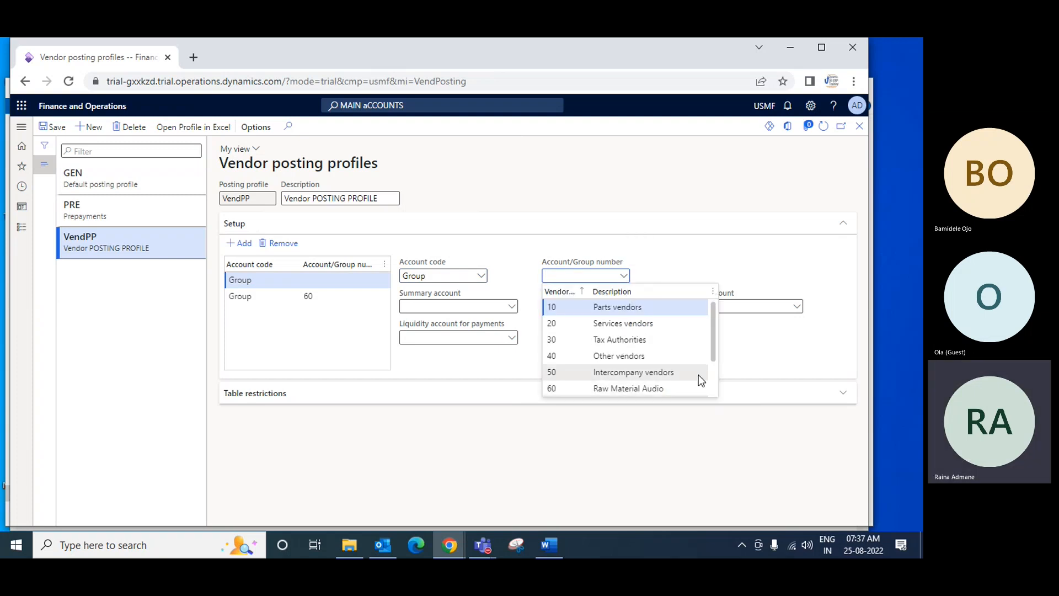
pyautogui.scroll(-1, 715, 356)
pyautogui.scroll(-2, 701, 364)
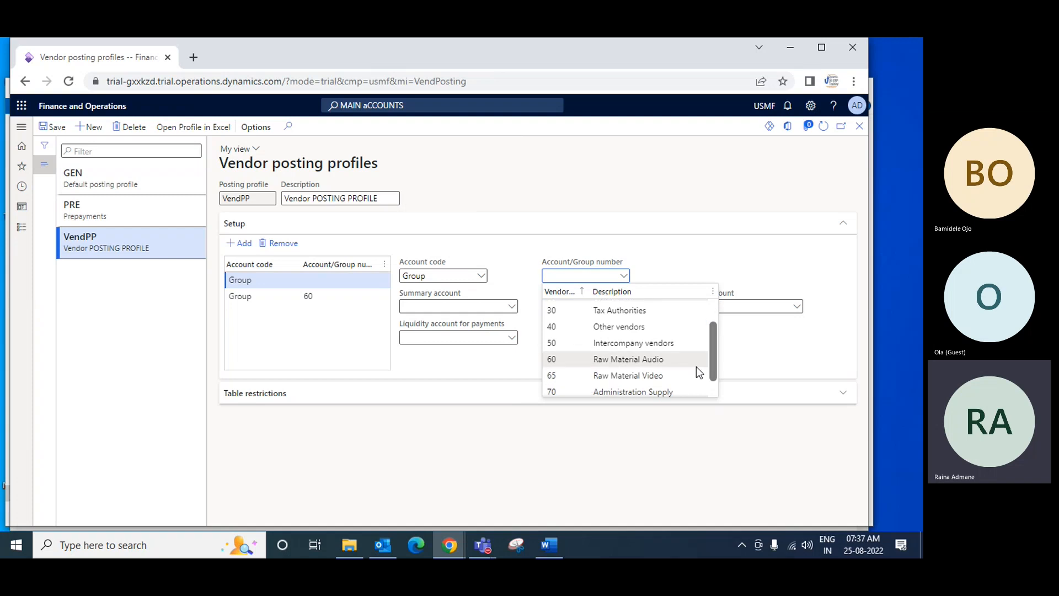
pyautogui.click(664, 379)
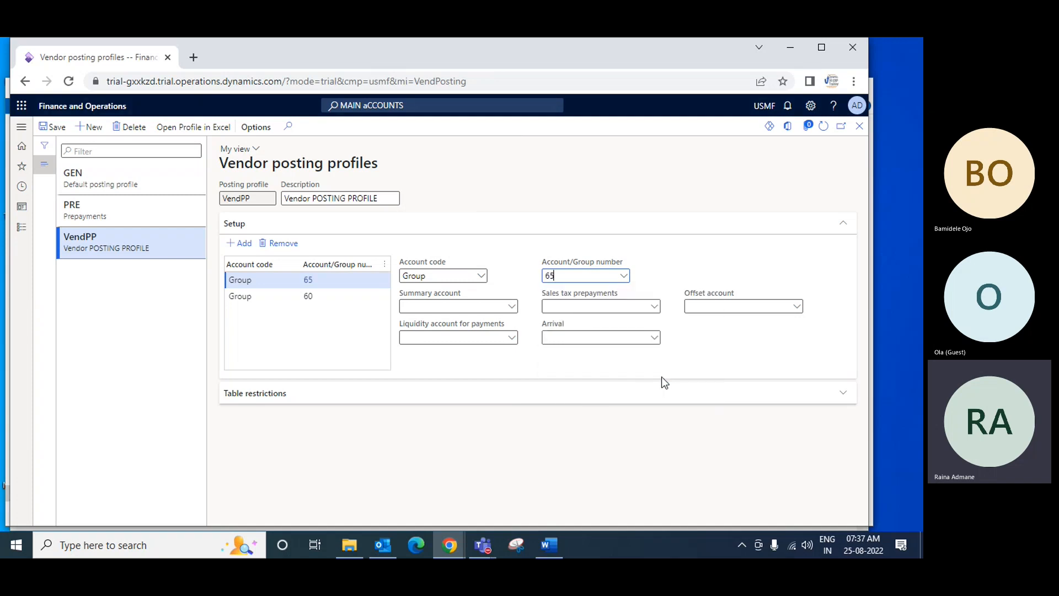
# Set the summary account for group 65 to 200102, Accounts Payable RM - Video, and save the profile
pyautogui.click(512, 309)
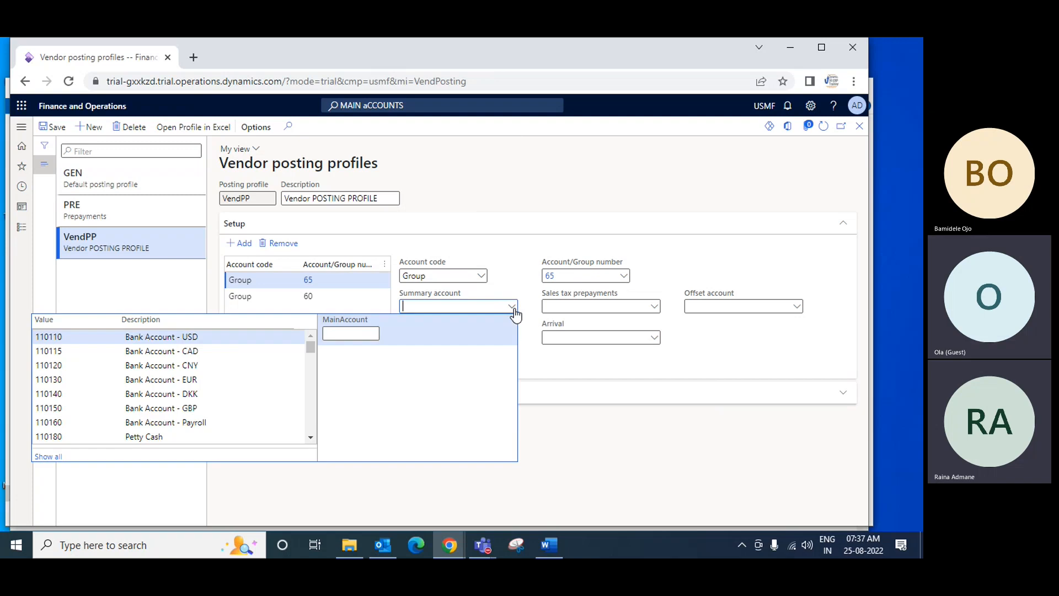
pyautogui.write('acco')
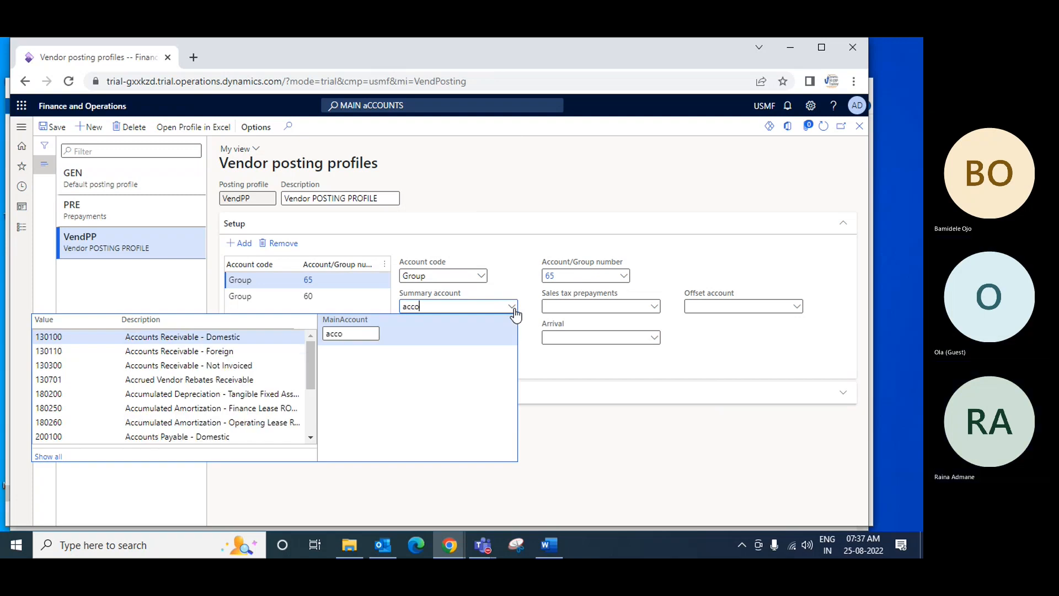
pyautogui.write('unts')
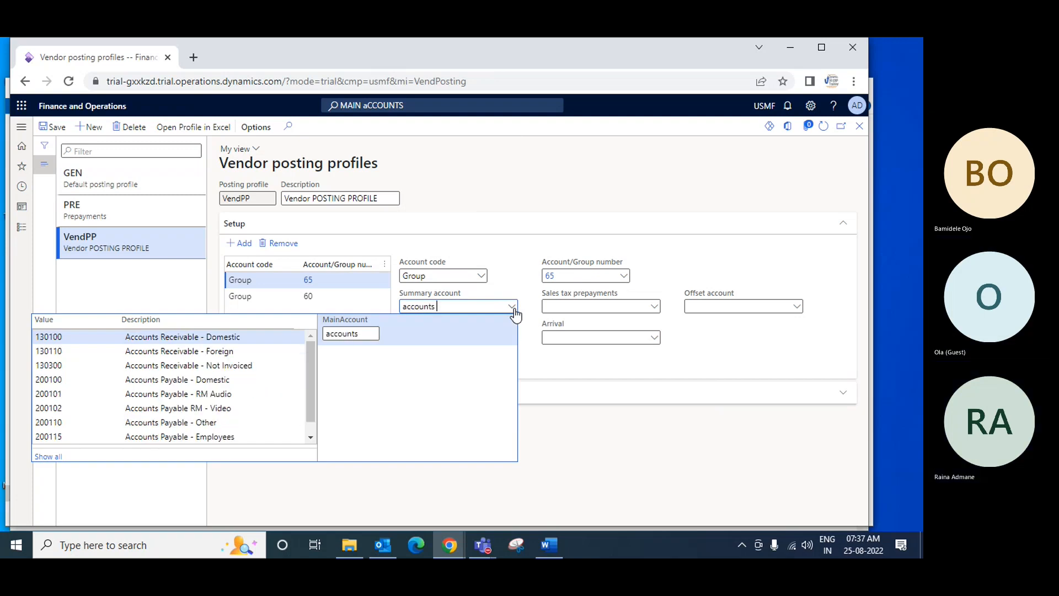
pyautogui.click(232, 409)
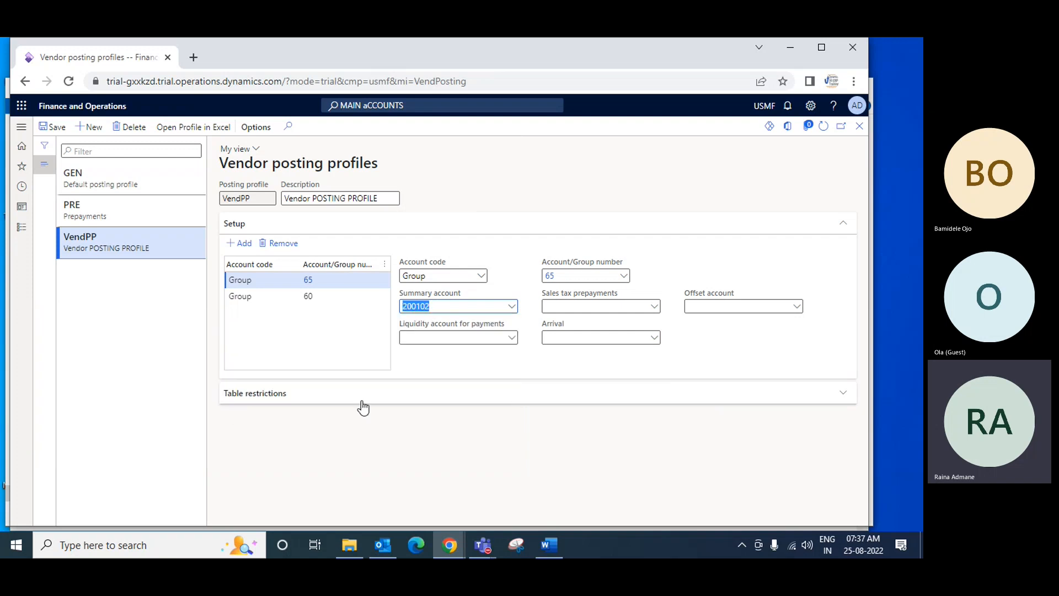
pyautogui.click(61, 127)
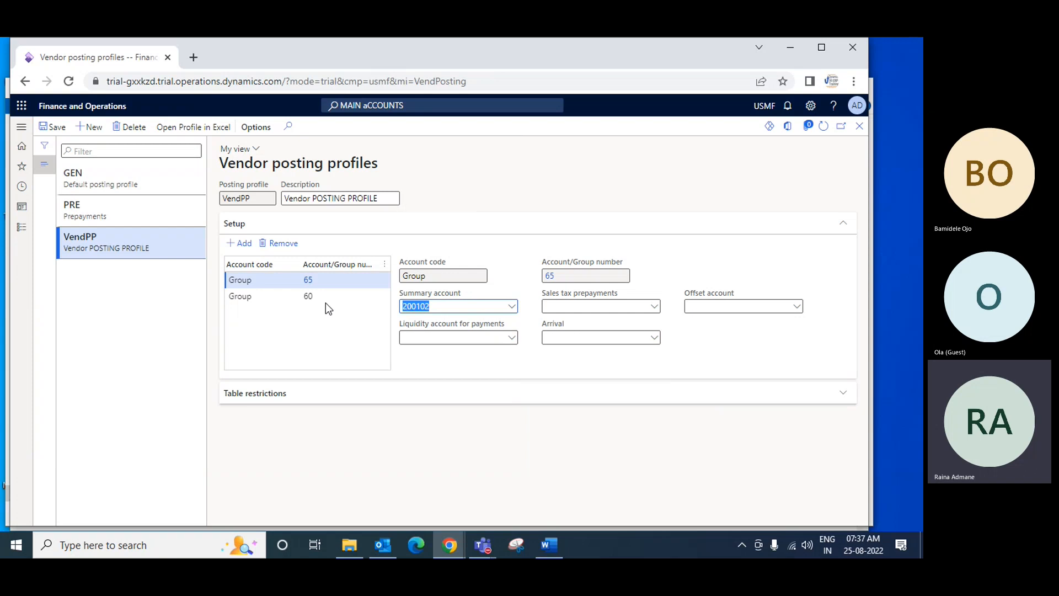
# Add a third VendPP setup line with account code Group and vendor group 70, Administration Supply
pyautogui.click(244, 247)
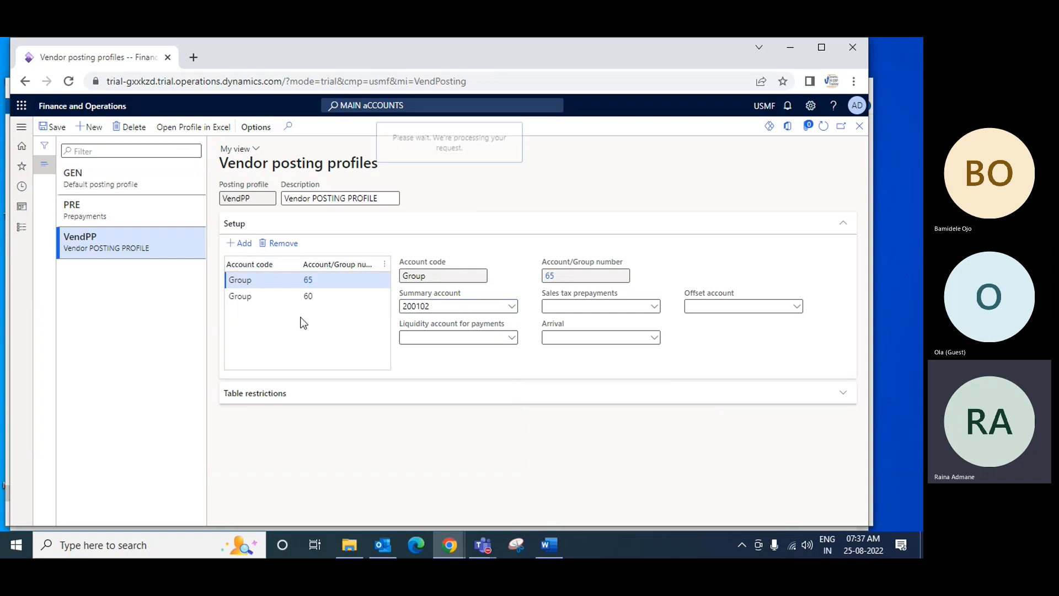
pyautogui.click(481, 276)
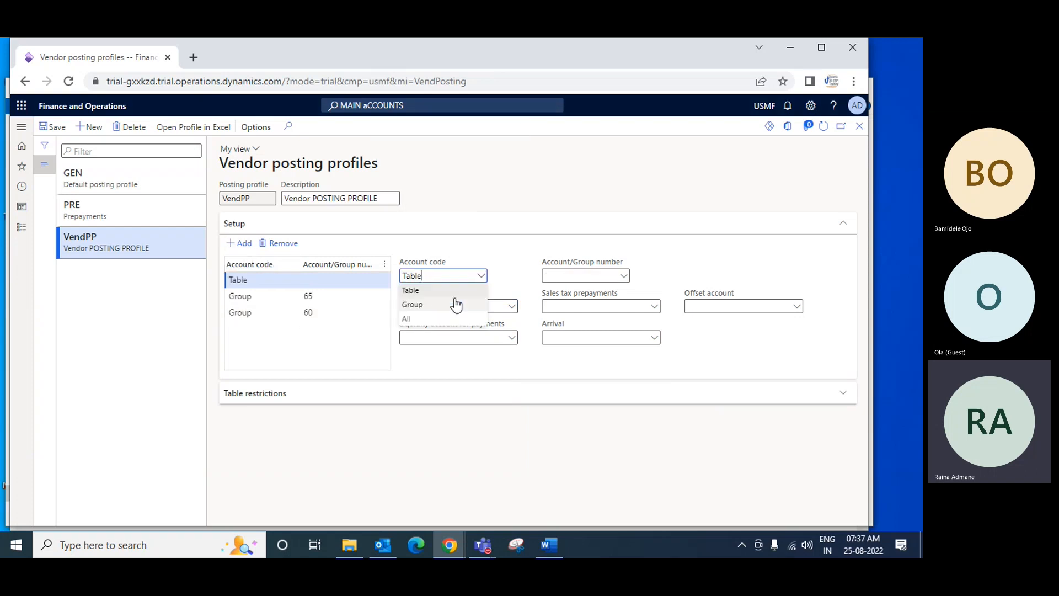
pyautogui.click(422, 304)
pyautogui.click(626, 277)
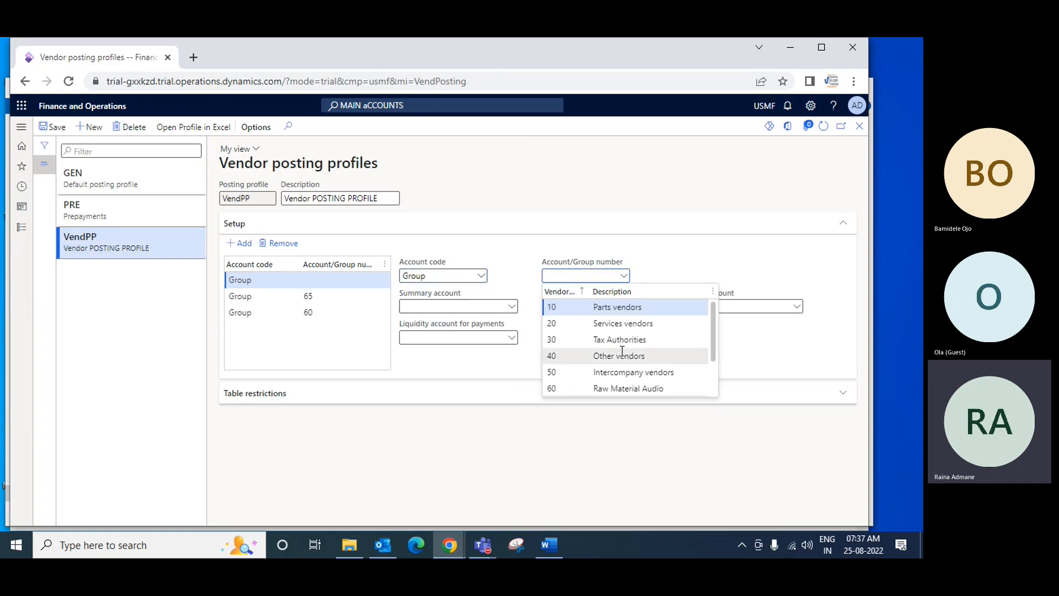
pyautogui.scroll(-1, 622, 359)
pyautogui.click(622, 375)
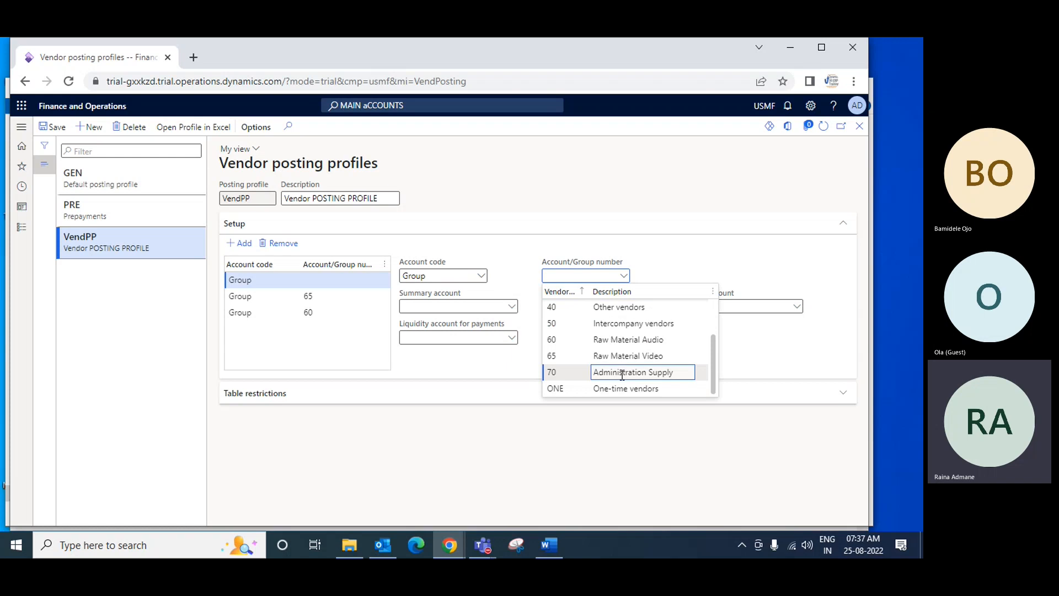
pyautogui.click(622, 375)
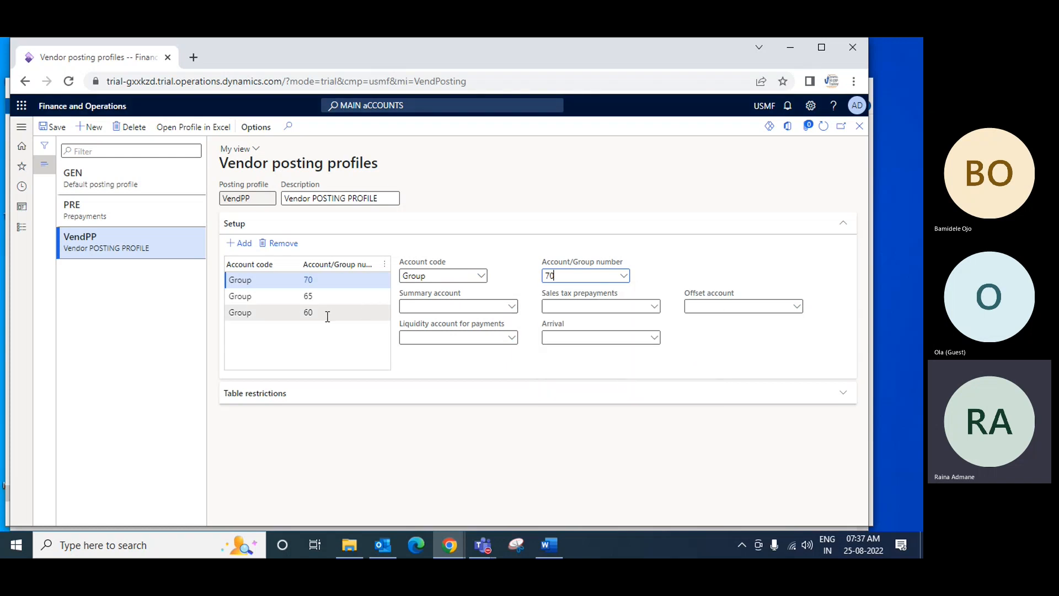
# Set the summary account for group 70 to 200110, Accounts Payable - Other, and save the profile
pyautogui.click(511, 306)
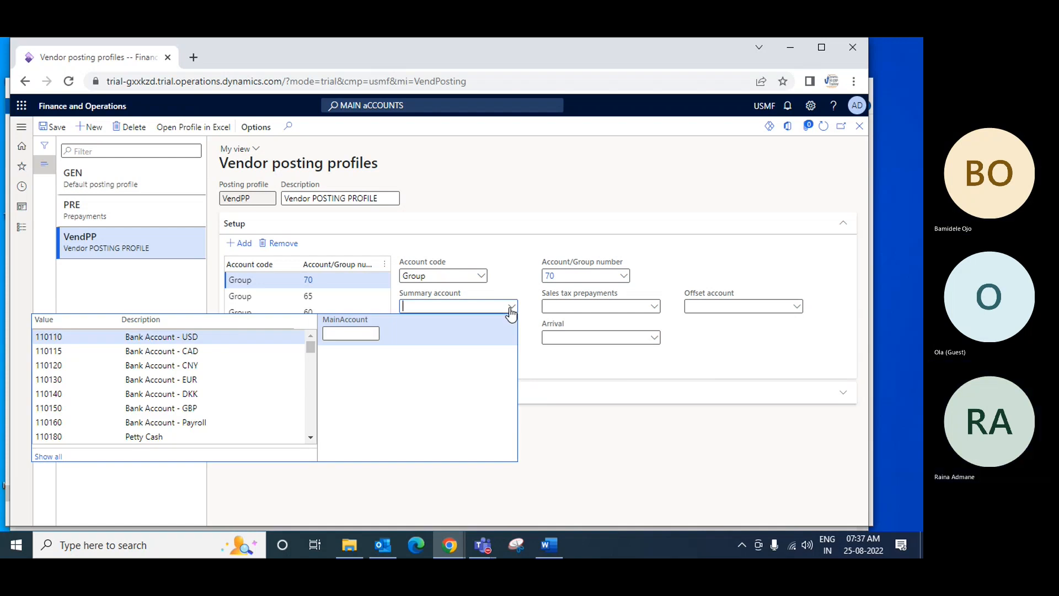
pyautogui.write('accounts pay')
pyautogui.click(232, 380)
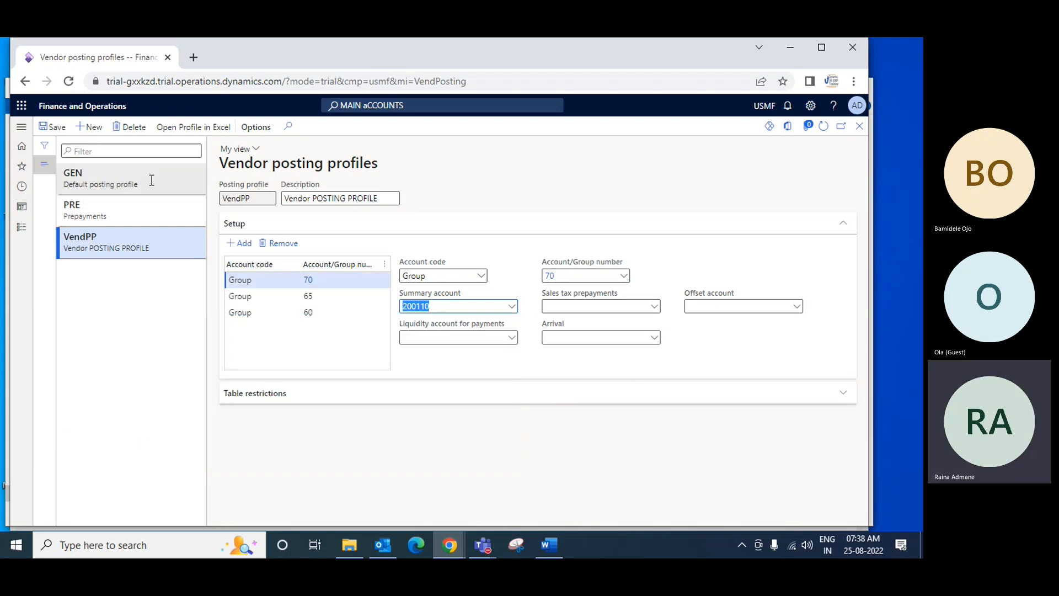
pyautogui.click(51, 129)
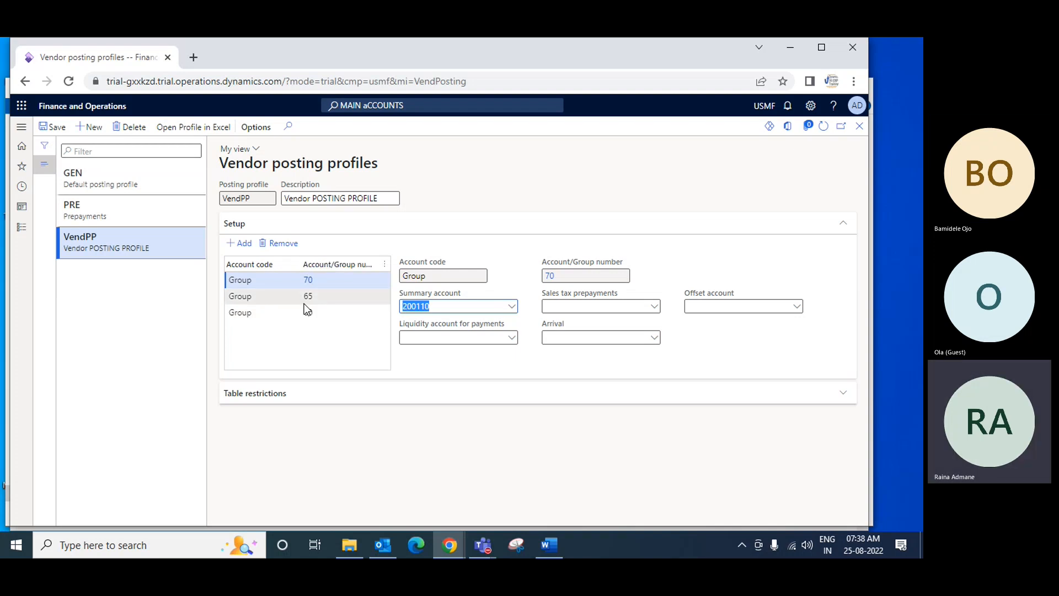
# Review the setup of the PRE Prepayments posting profile and return to the VendPP profile
pyautogui.moveTo(305, 308)
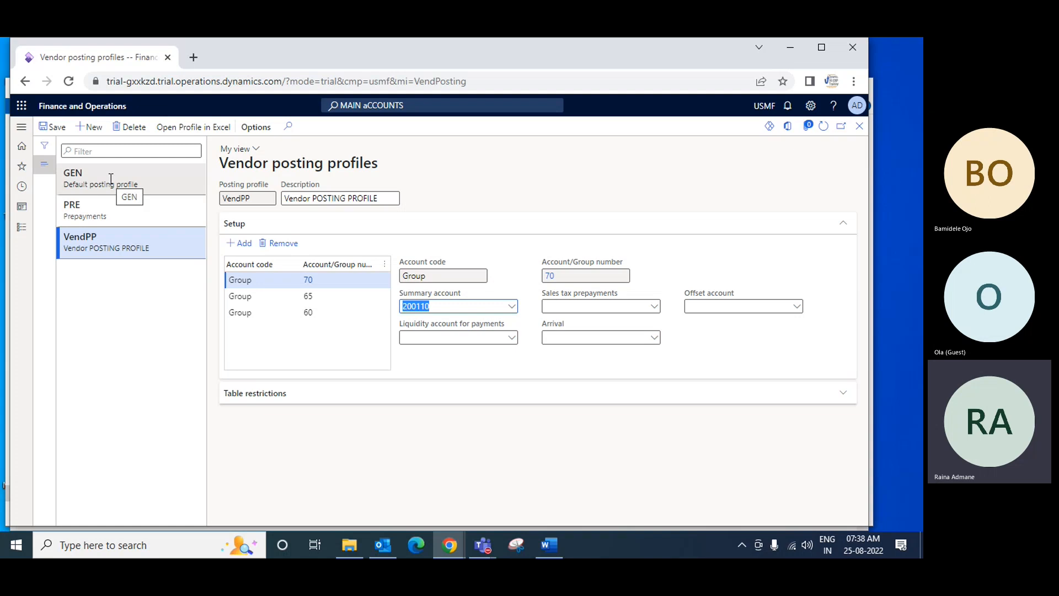
pyautogui.click(110, 210)
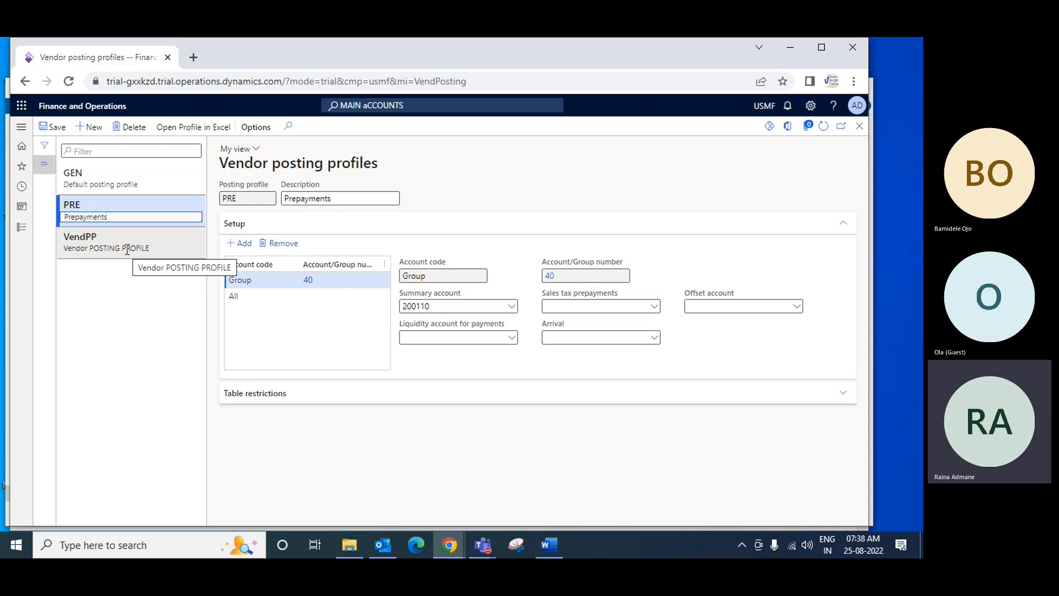
pyautogui.click(95, 240)
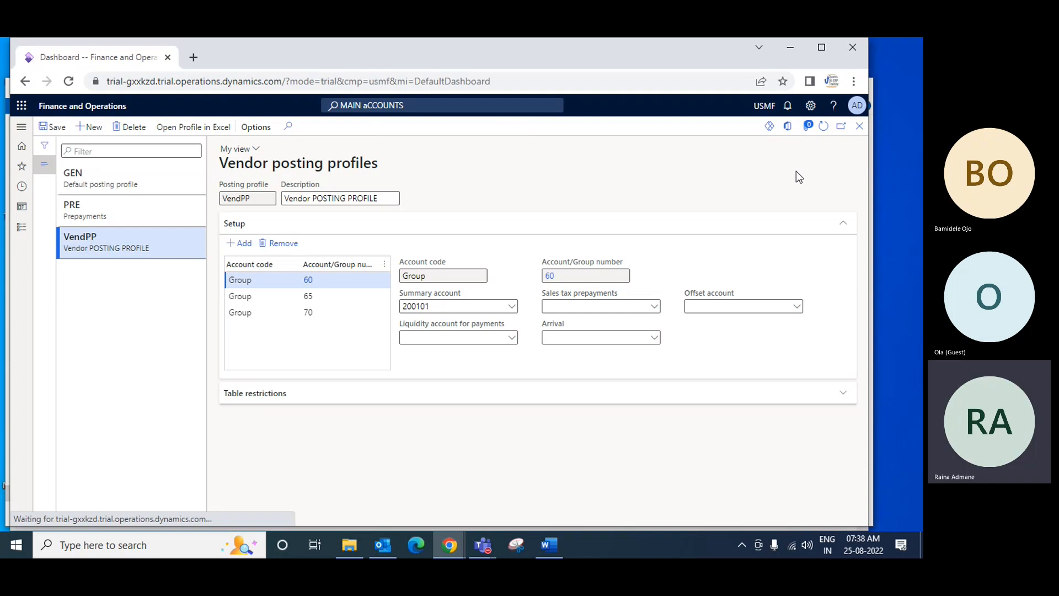
# Add Accounts payable parameters to the favorites and open its Vendor and Product receipt settings
pyautogui.click(21, 226)
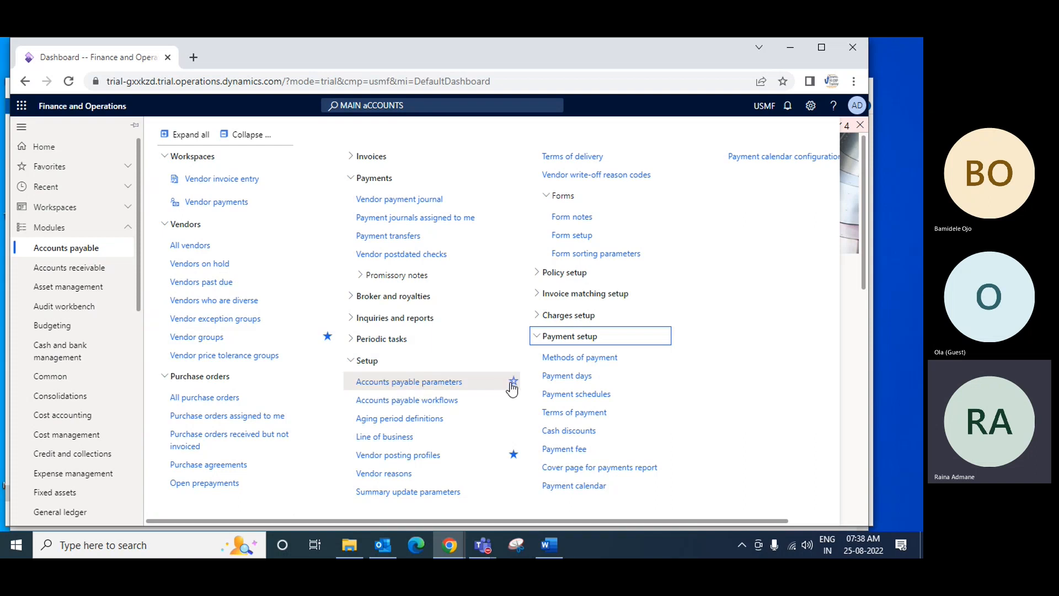
pyautogui.click(513, 382)
pyautogui.click(417, 383)
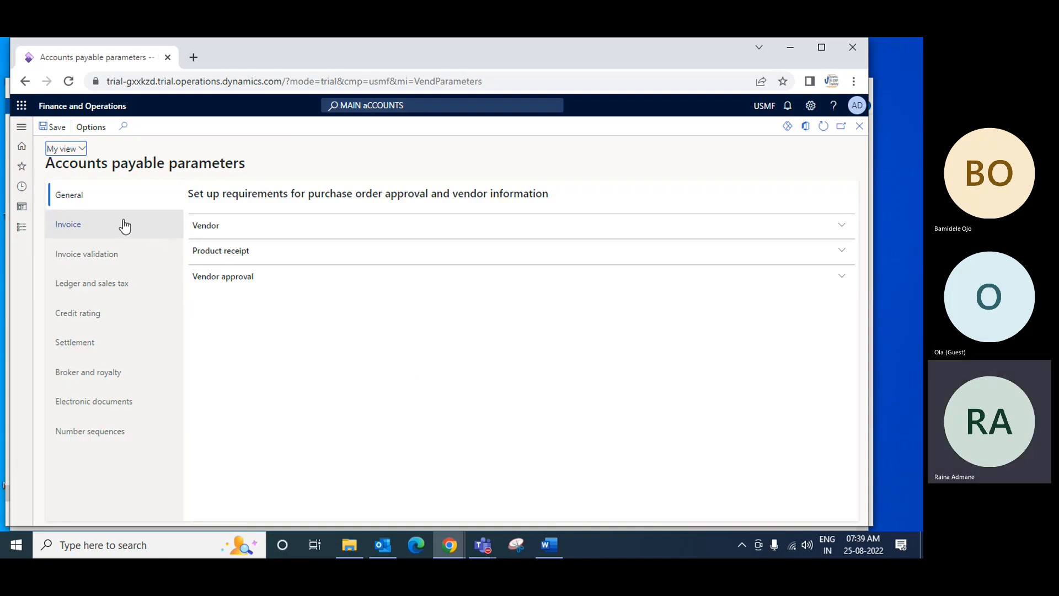
pyautogui.click(202, 232)
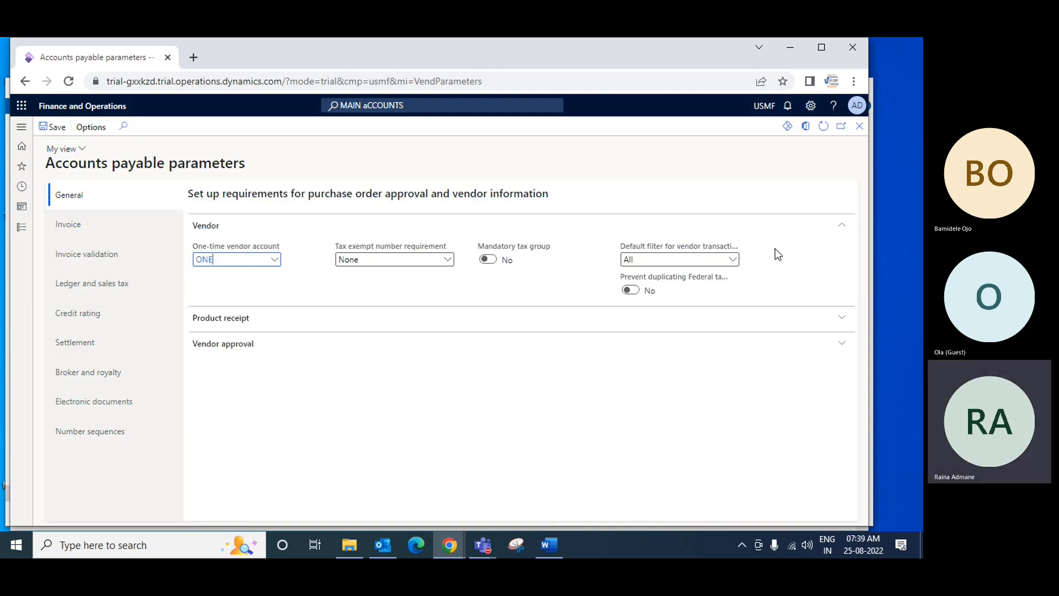
pyautogui.click(253, 326)
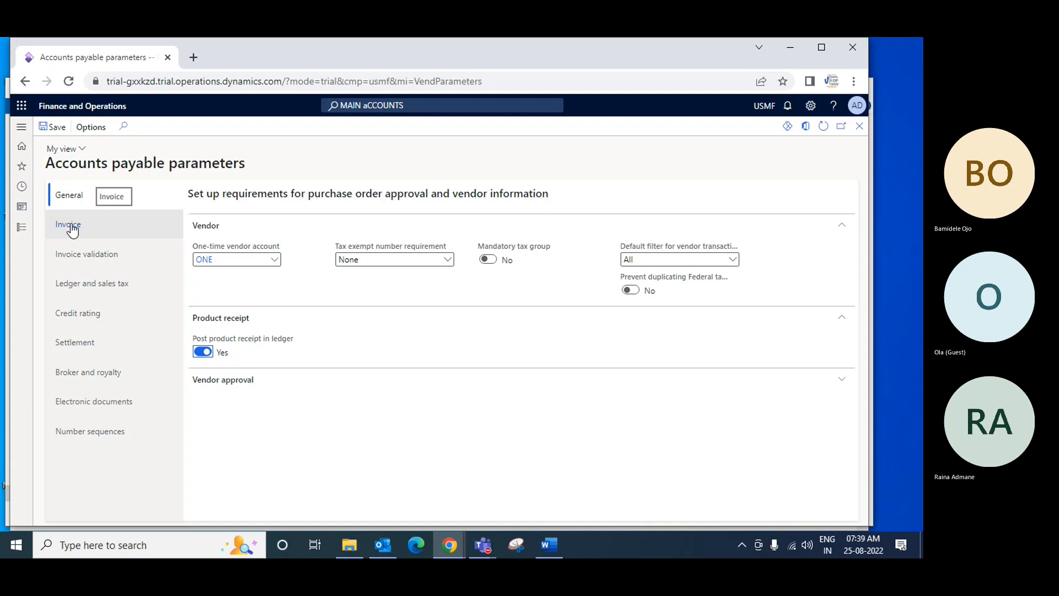
# Set the default posting profile in the Ledger and sales tax parameters to VendPP, Vendor POSTING PROFILE
pyautogui.click(79, 288)
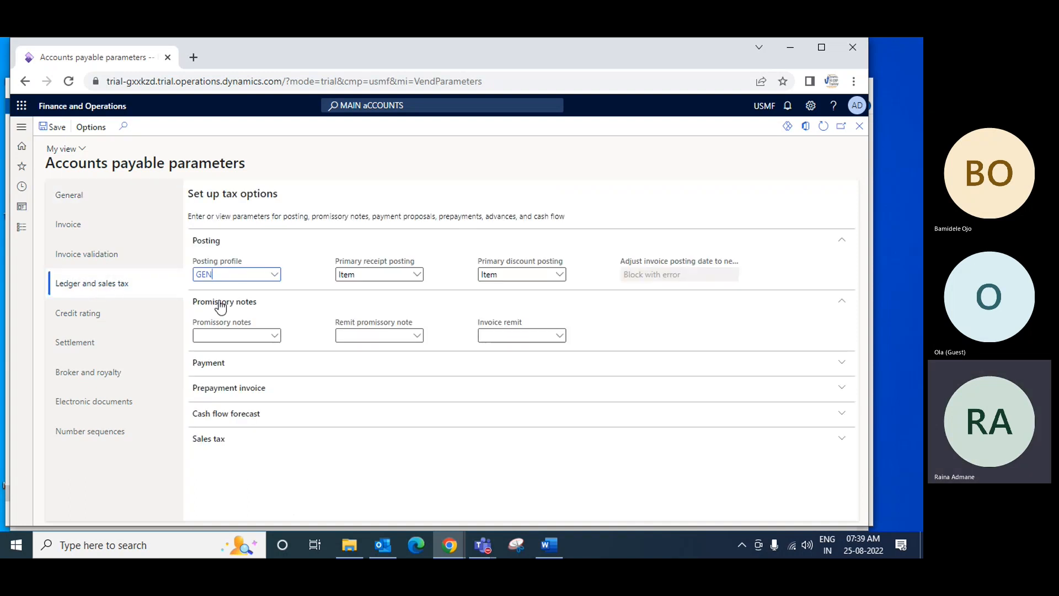
pyautogui.click(275, 275)
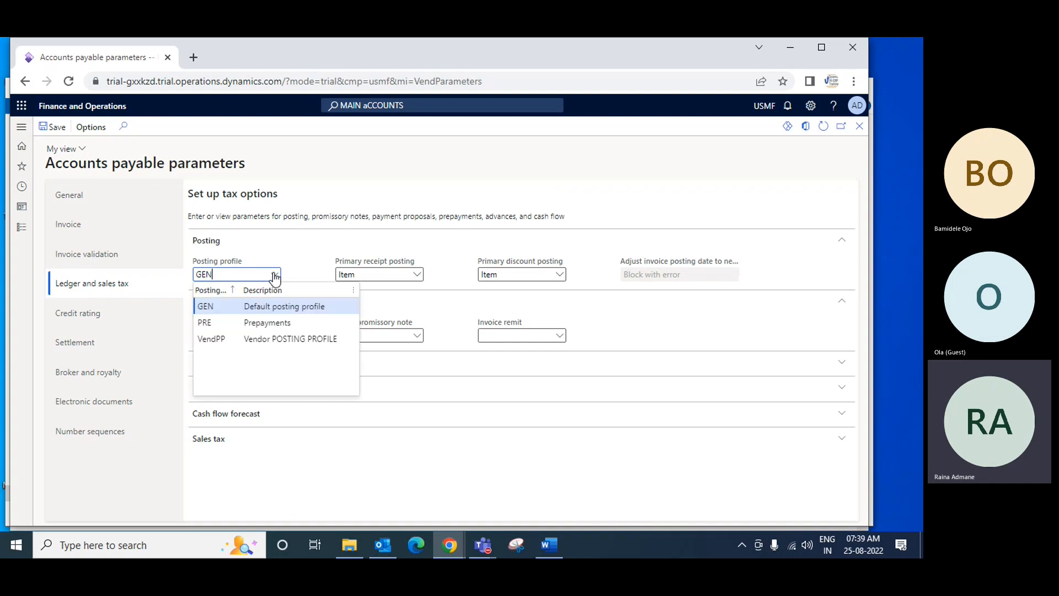
pyautogui.click(275, 340)
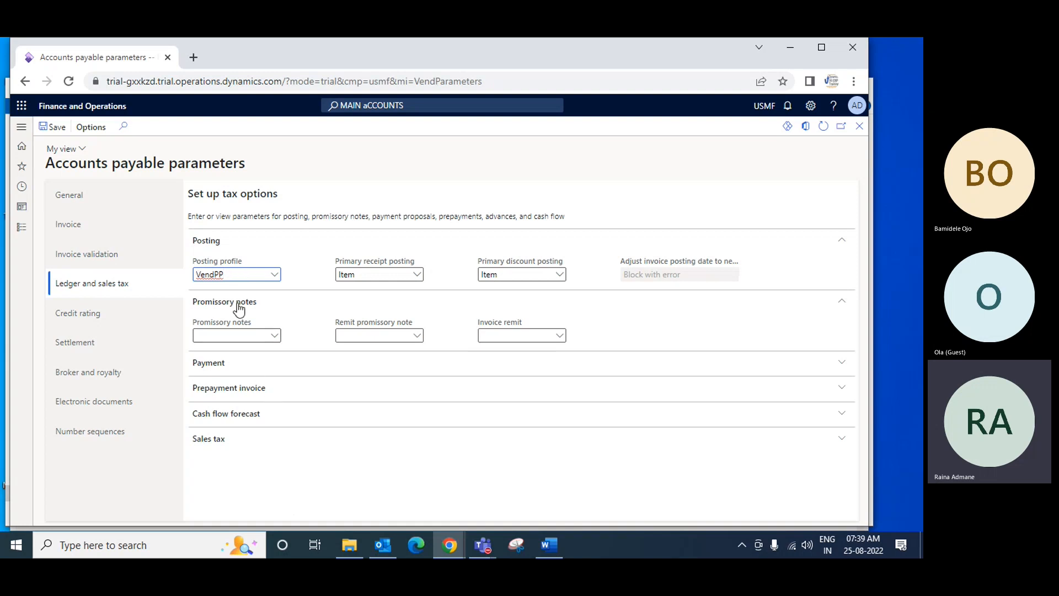
# Set the prepayment invoice posting profile to PRE, Prepayments, and close the Accounts payable parameters
pyautogui.click(284, 392)
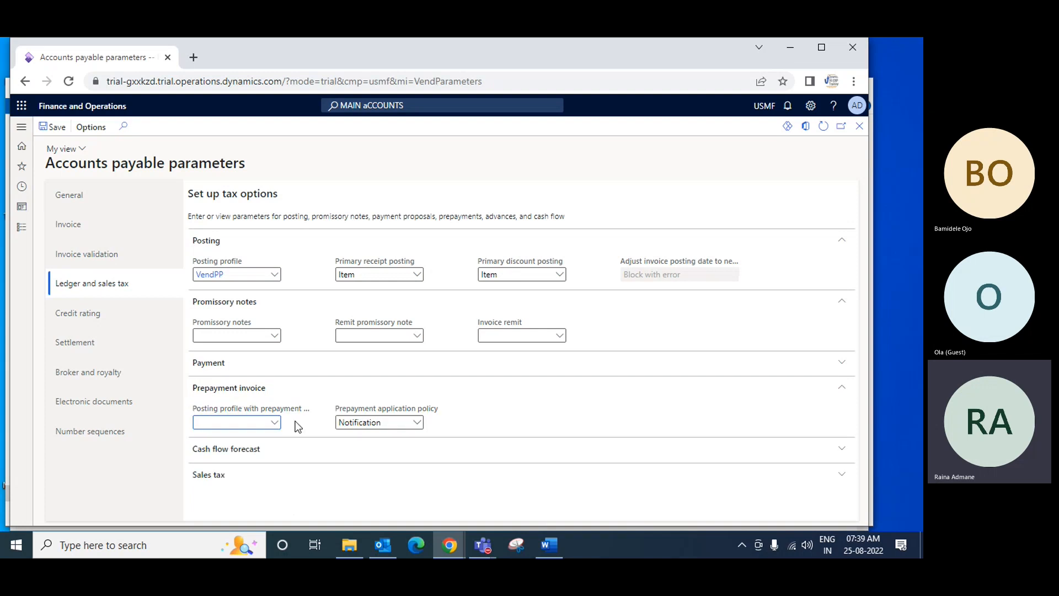
pyautogui.click(274, 423)
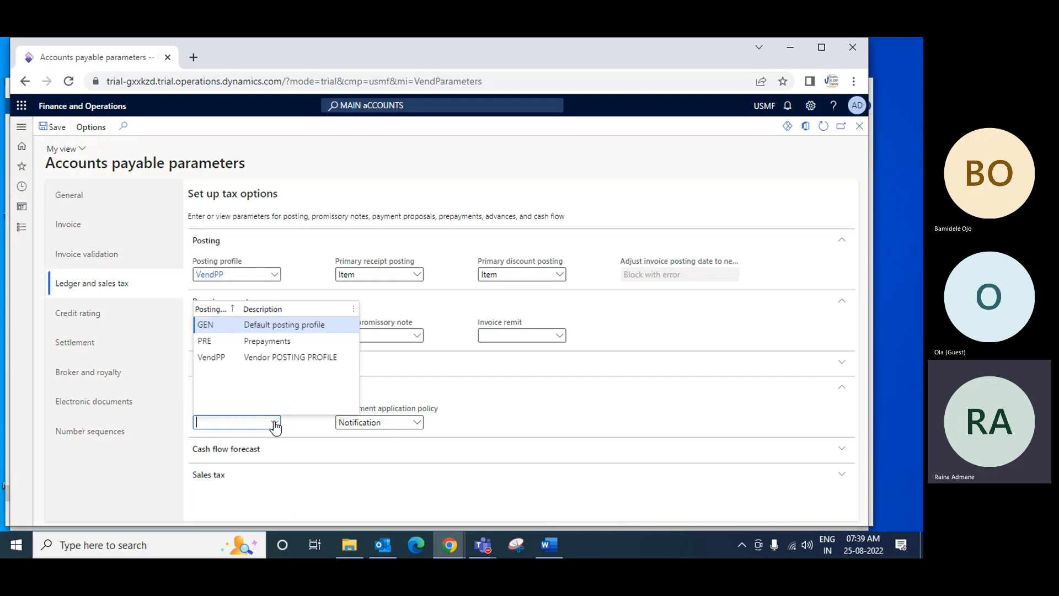
pyautogui.click(258, 340)
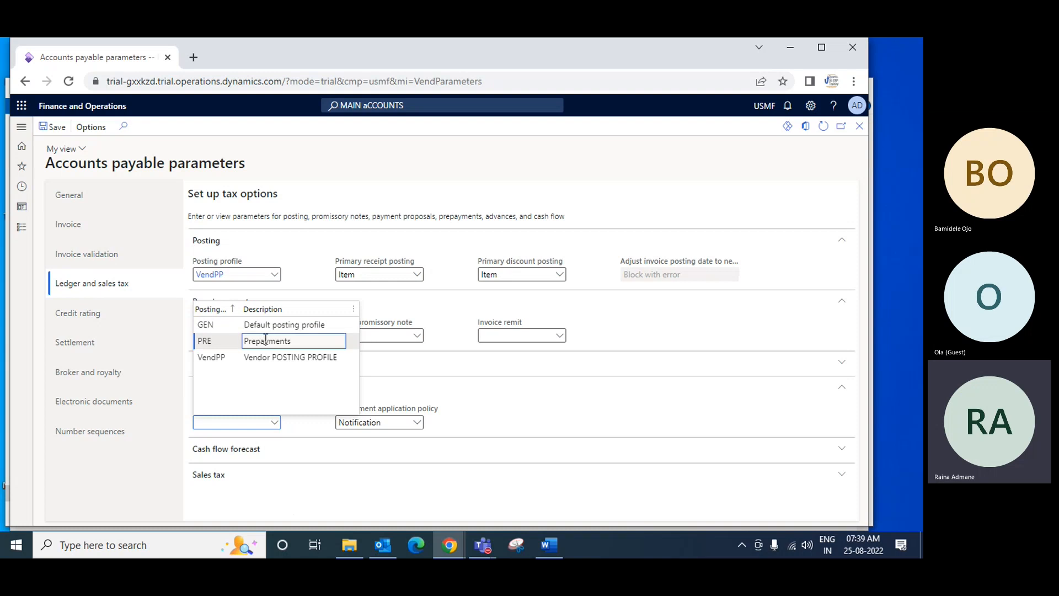
pyautogui.press('Return')
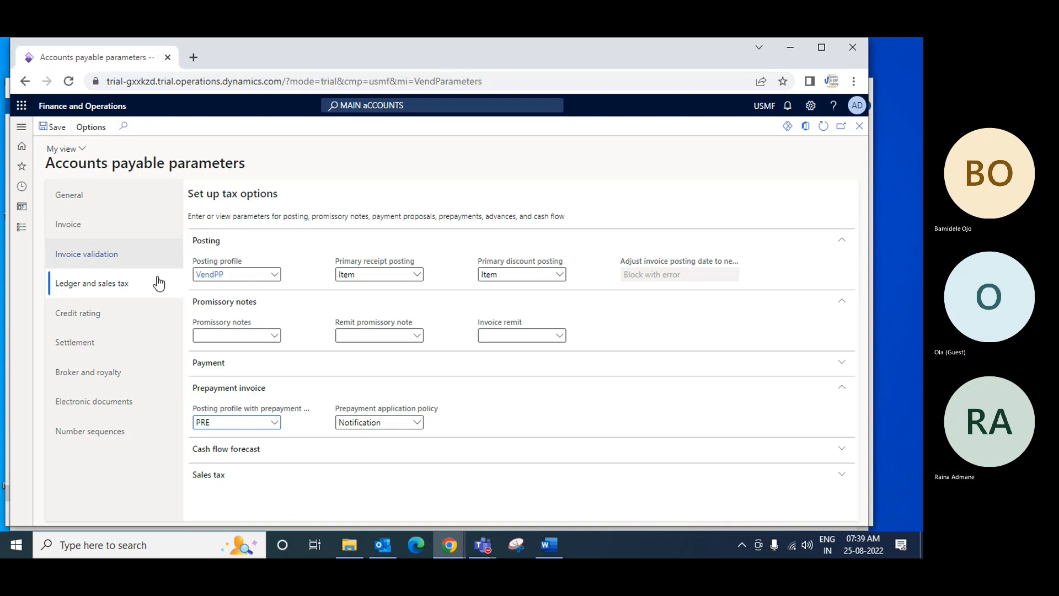
pyautogui.moveTo(220, 257)
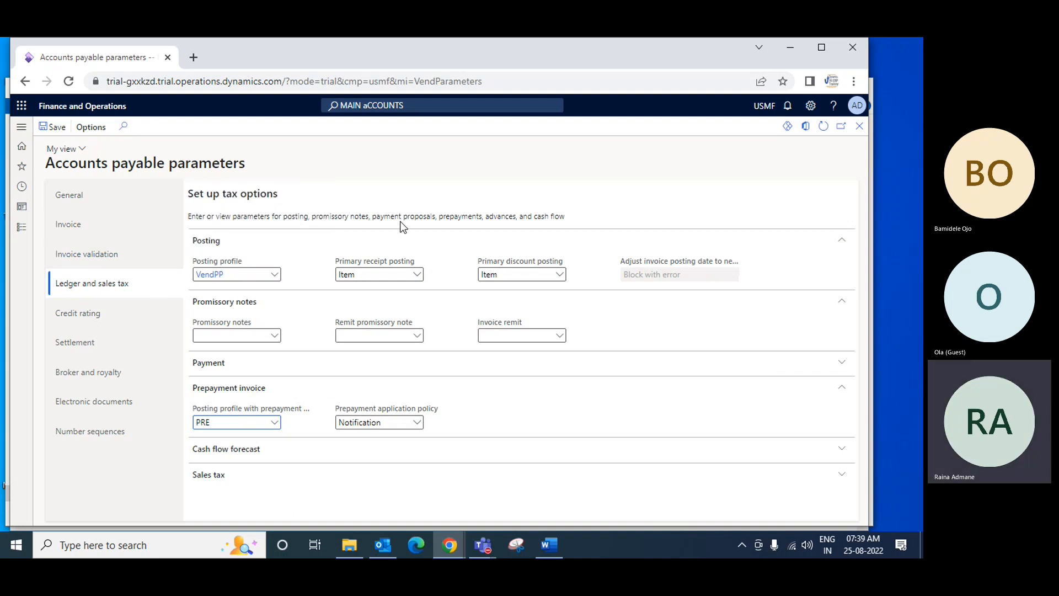
pyautogui.click(860, 126)
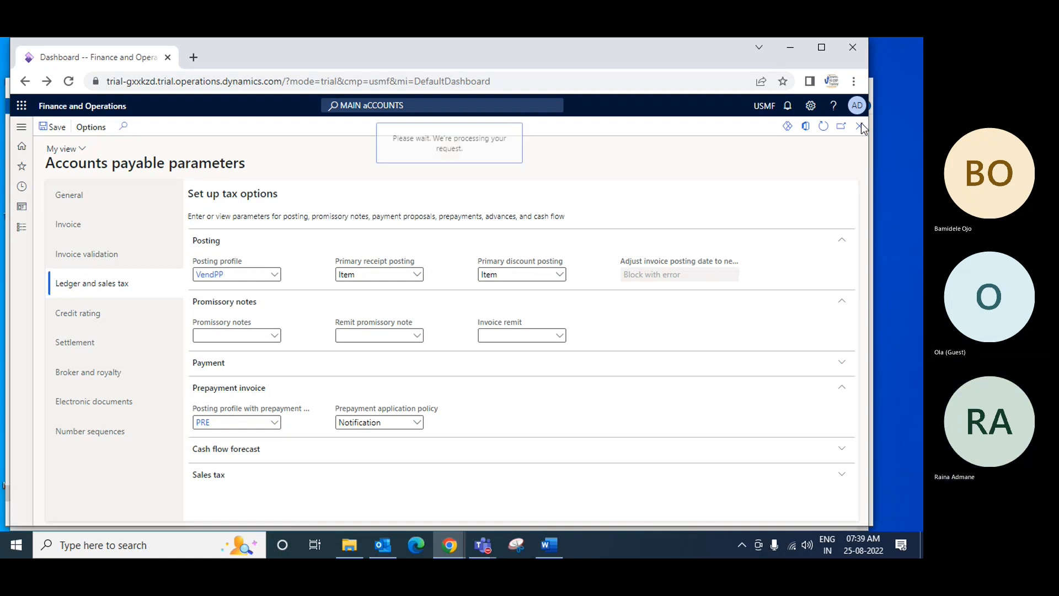
# Create a new record in the Accounts payable All vendors list, entering its vendor account number and the type Organization
pyautogui.click(21, 227)
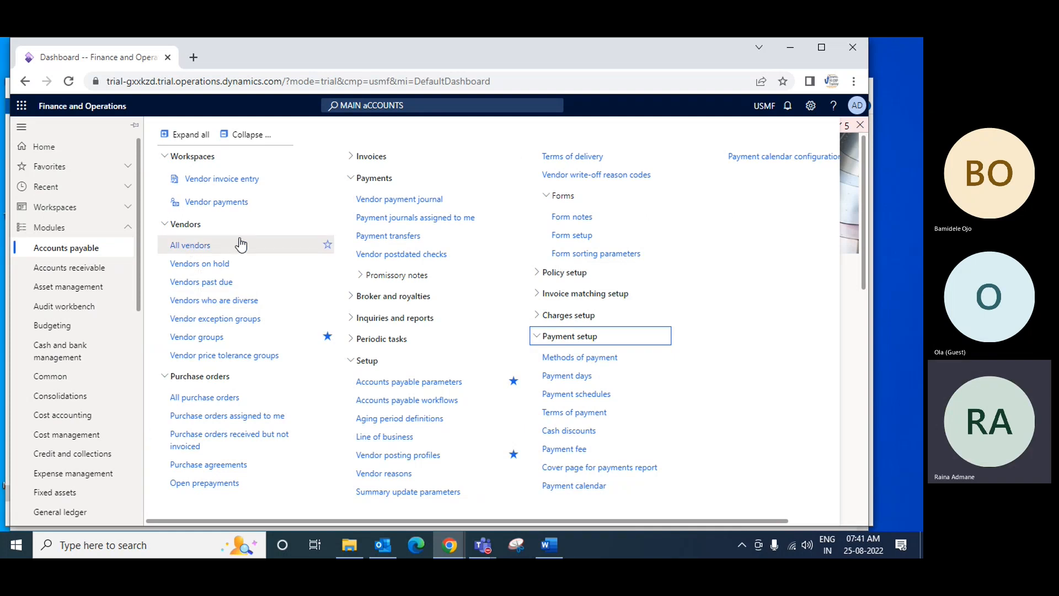
pyautogui.click(191, 248)
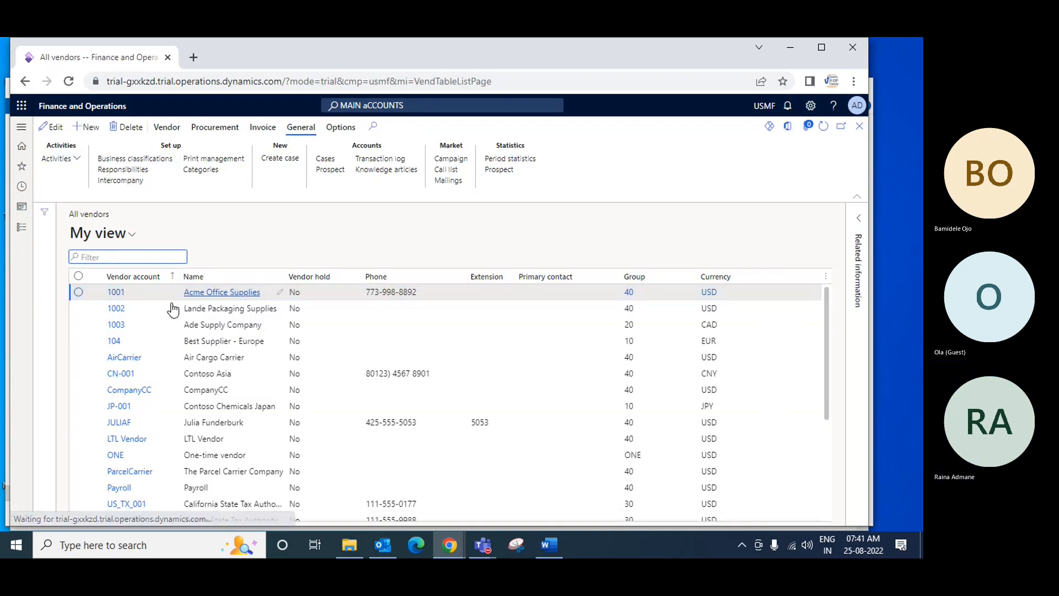
pyautogui.click(91, 132)
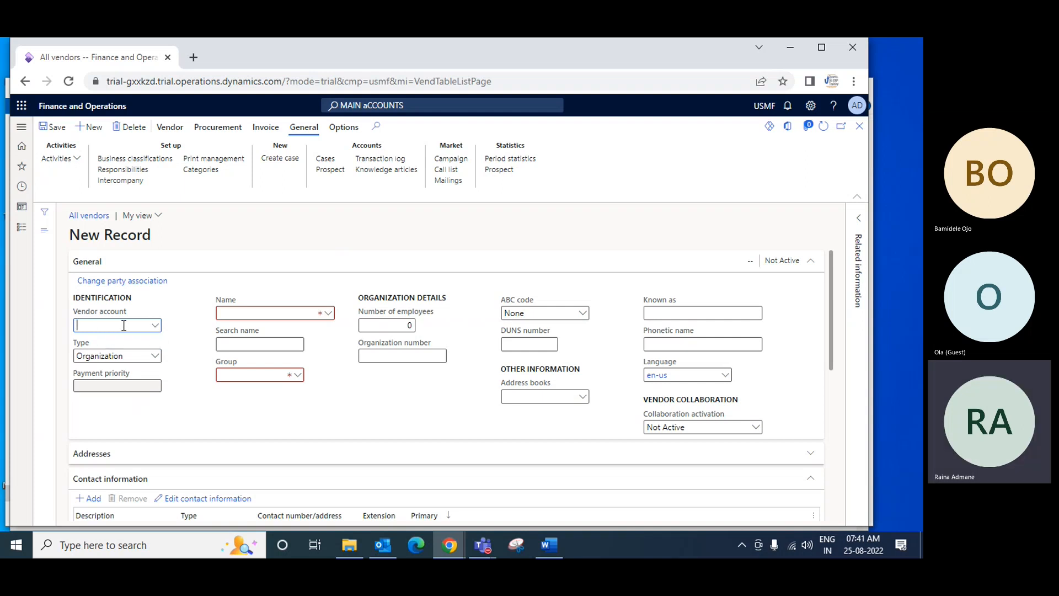
pyautogui.write('Vend001')
pyautogui.press('Tab')
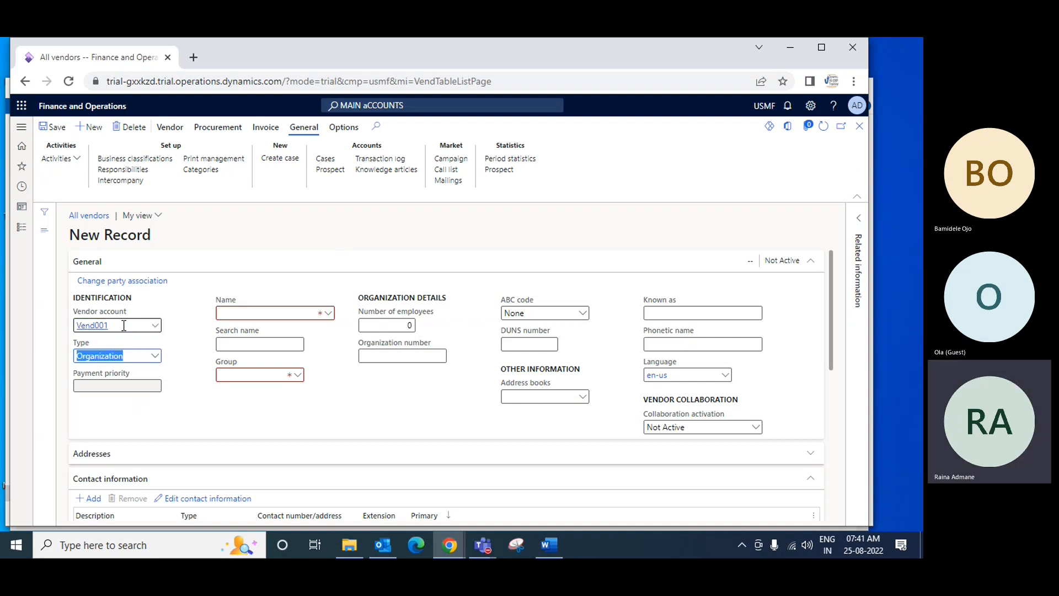
pyautogui.click(155, 356)
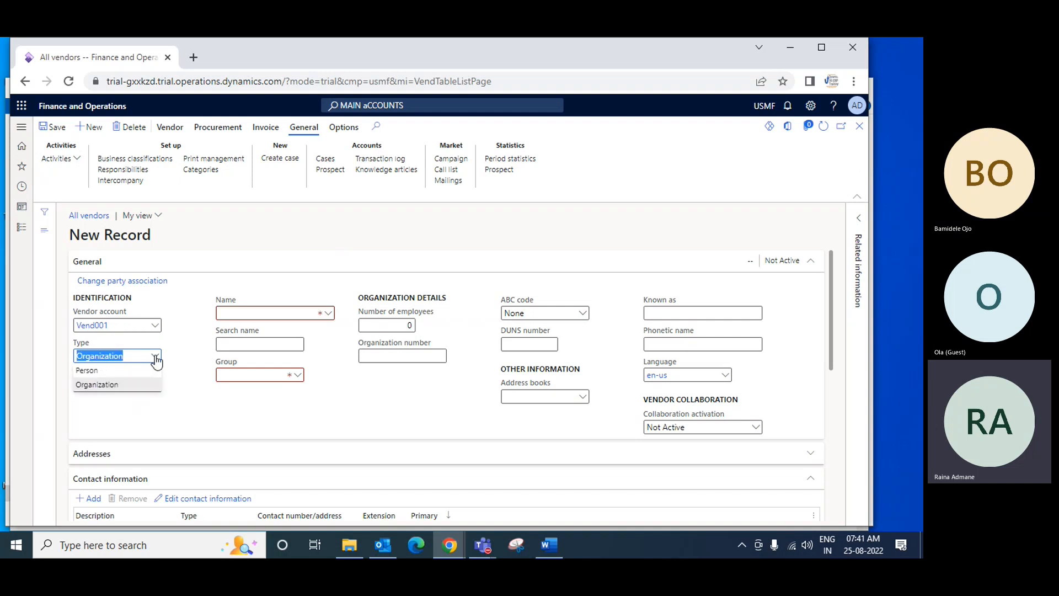
pyautogui.click(107, 386)
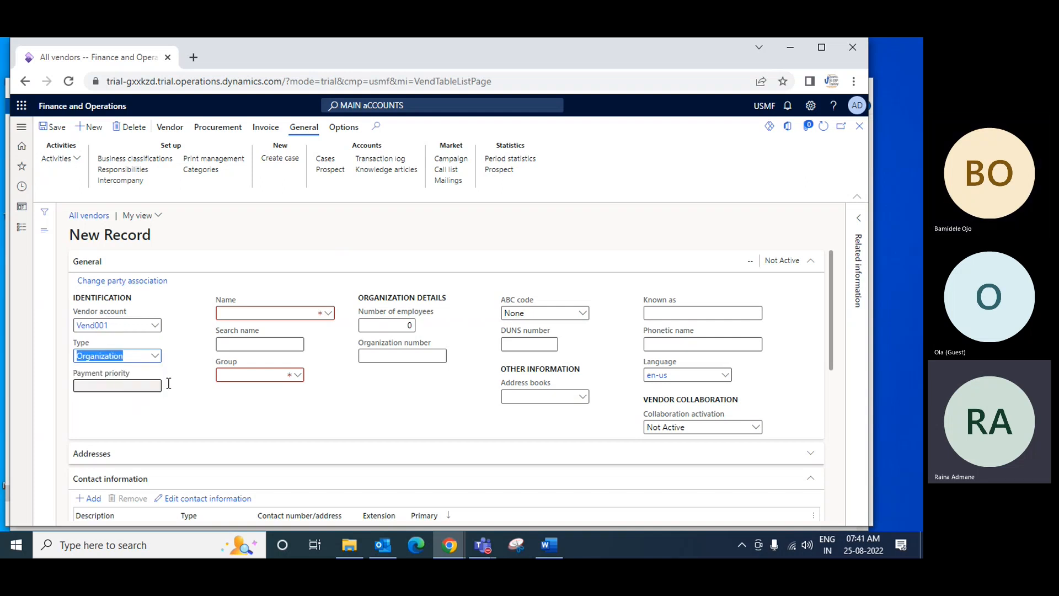
# Enter Ola Enterprises RM as the new vendor's name
pyautogui.click(280, 312)
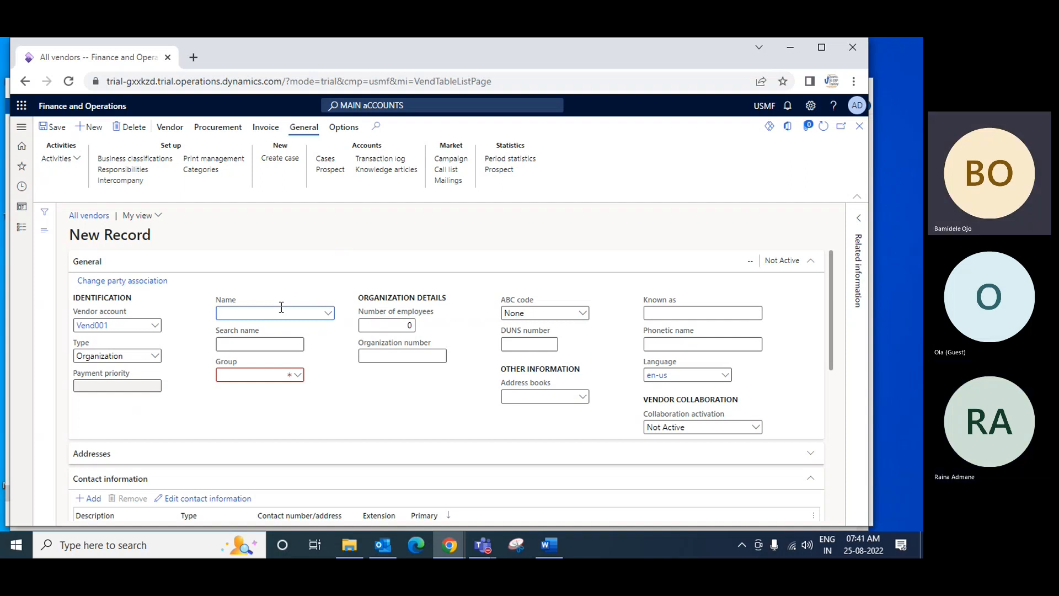
pyautogui.write('Ola ')
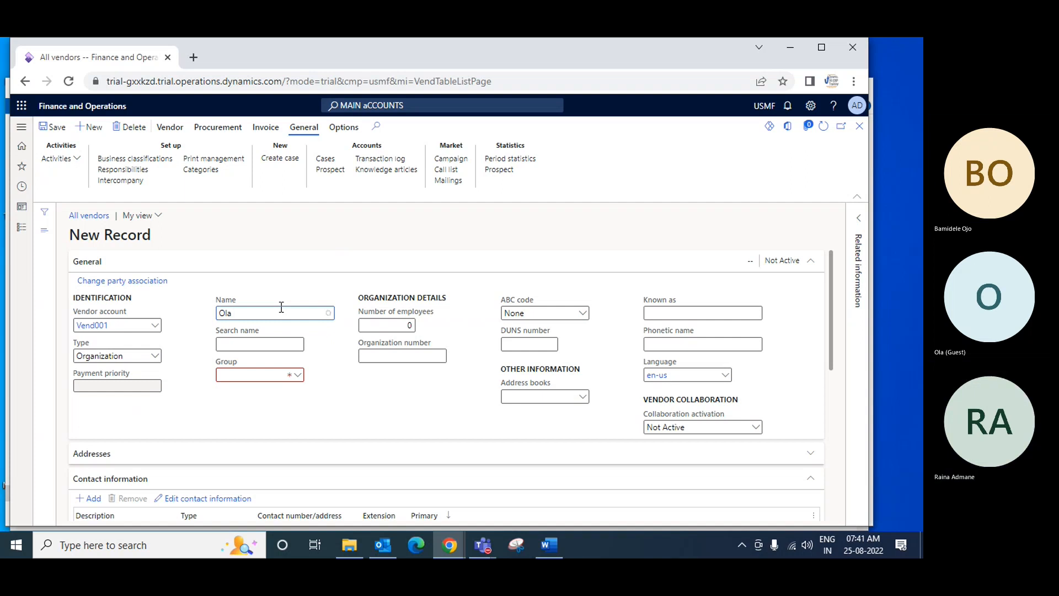
pyautogui.write('Enterprises')
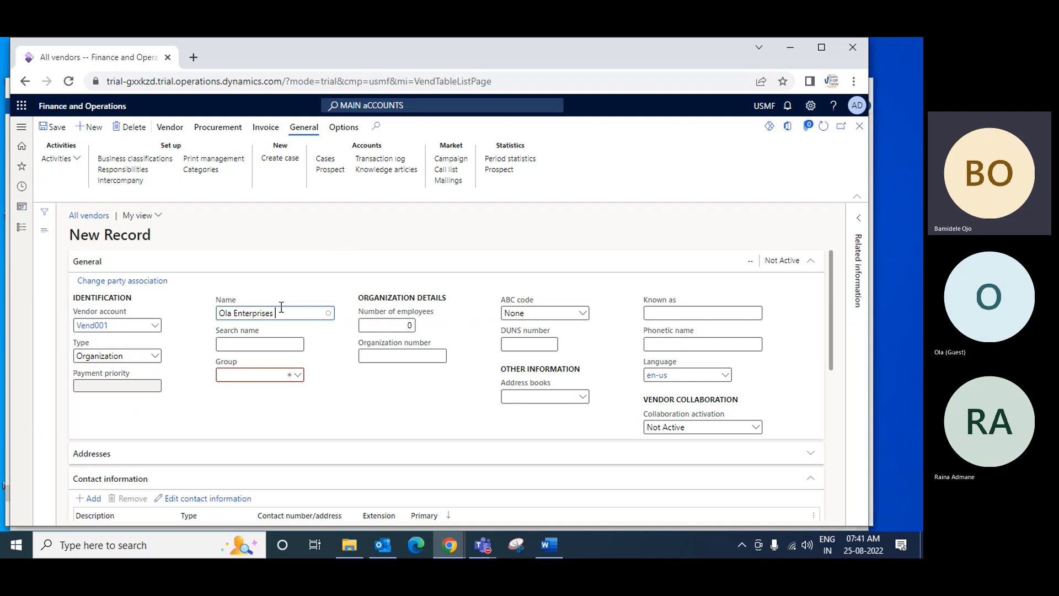
pyautogui.write(' In')
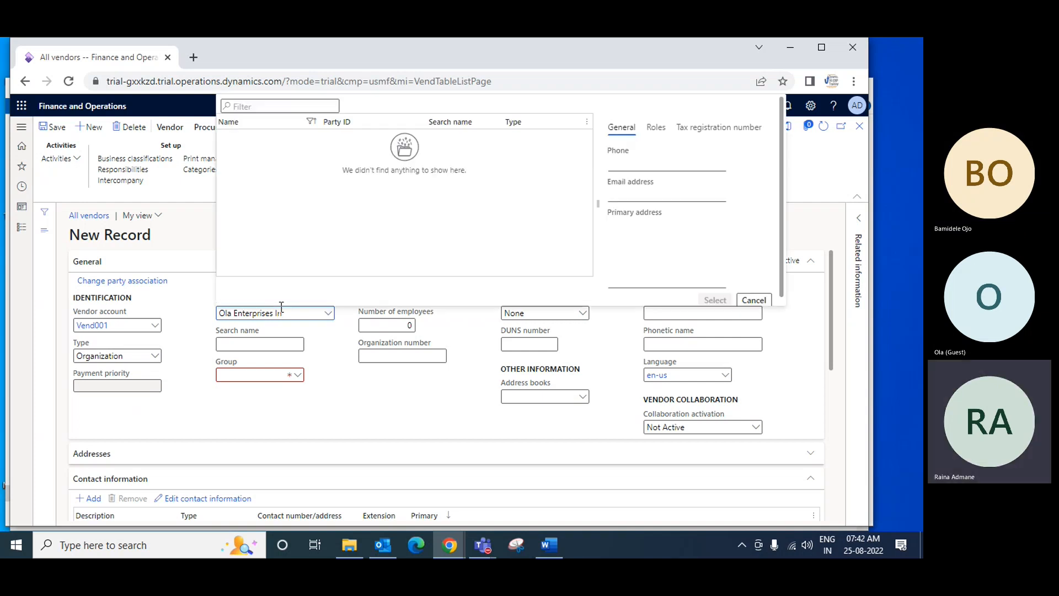
pyautogui.press('BackSpace')
pyautogui.press('BackSpace')
pyautogui.write('RM)')
pyautogui.press('BackSpace')
pyautogui.press('Tab')
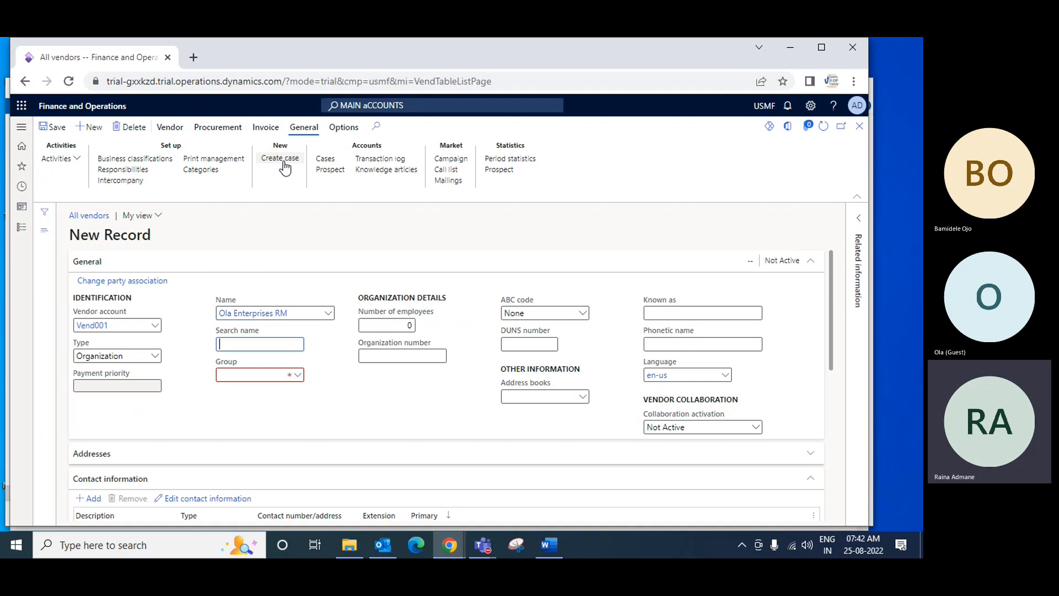
# Shorten both the vendor's name and search name to Ola Enterprises
pyautogui.click(296, 313)
pyautogui.press('BackSpace')
pyautogui.press('BackSpace')
pyautogui.press('BackSpace')
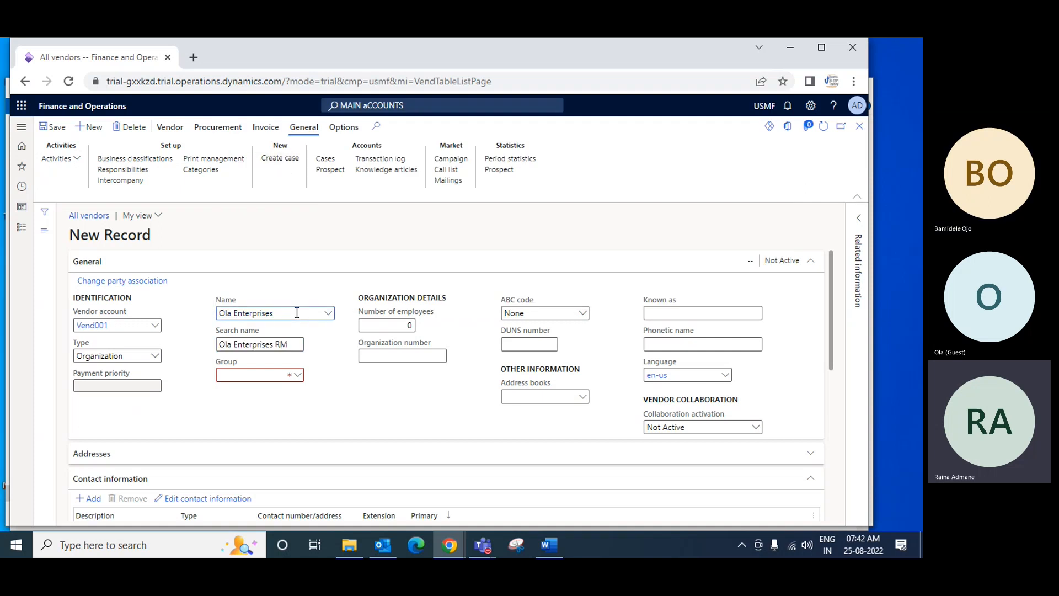
pyautogui.press('Tab')
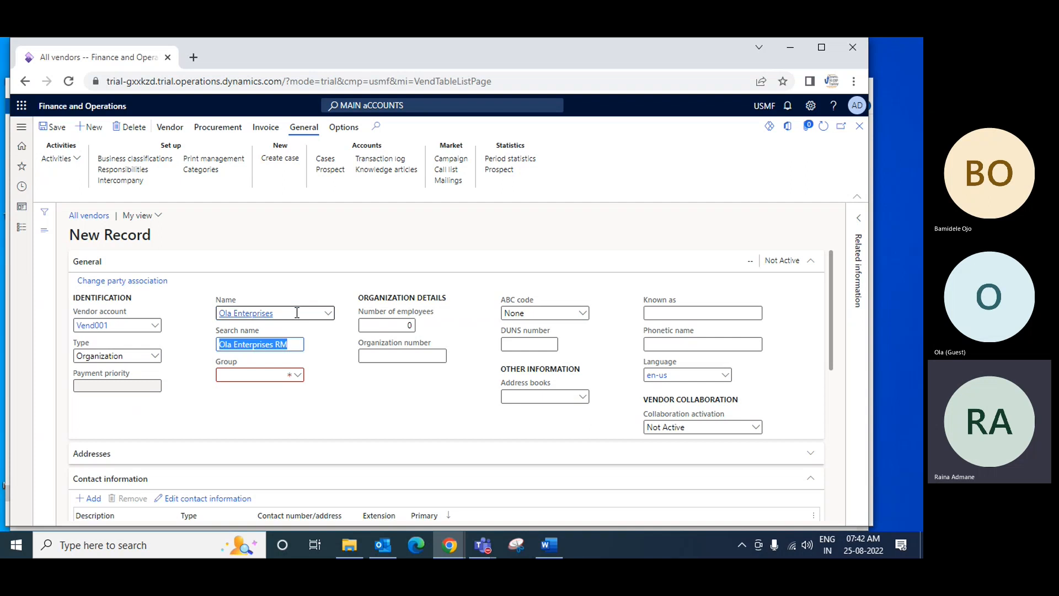
pyautogui.click(297, 346)
pyautogui.press('BackSpace')
pyautogui.press('BackSpace')
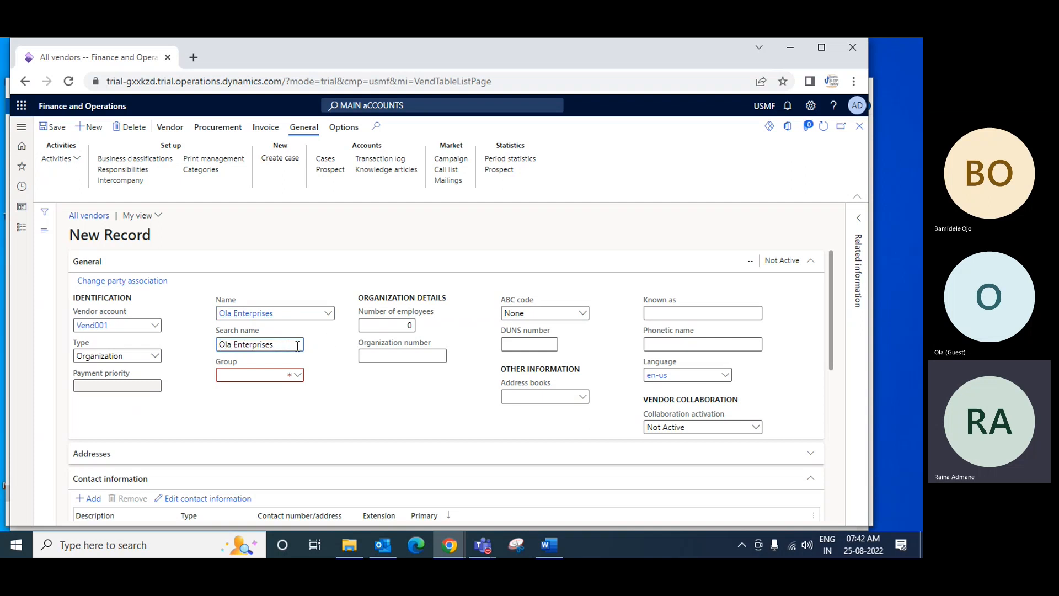
pyautogui.press('Tab')
# Assign the vendor to group 60, Raw Material Audio, and save the record
pyautogui.click(298, 375)
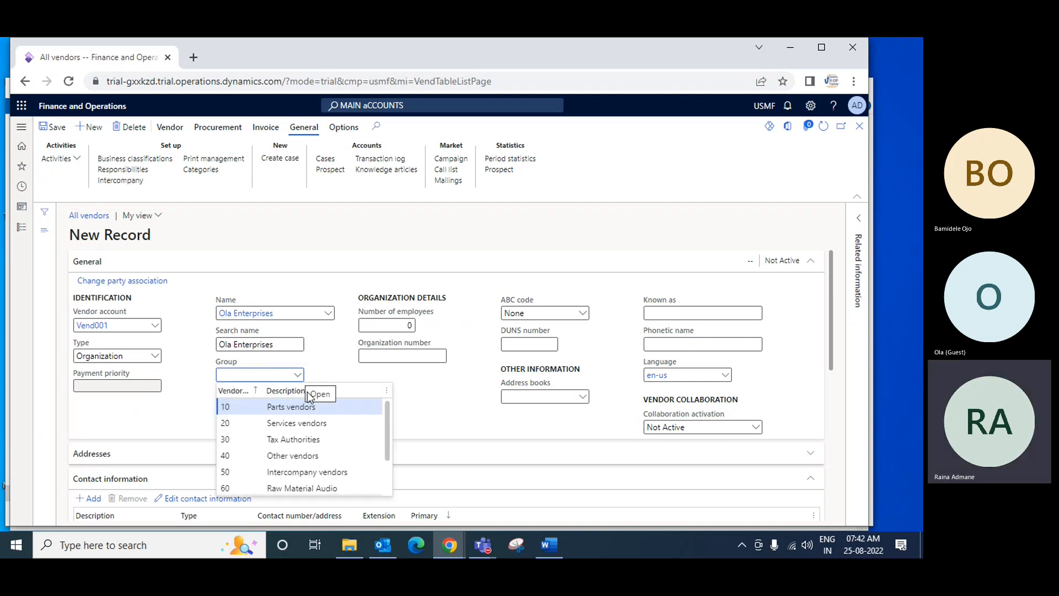
pyautogui.moveTo(387, 438); pyautogui.dragTo(388, 458)
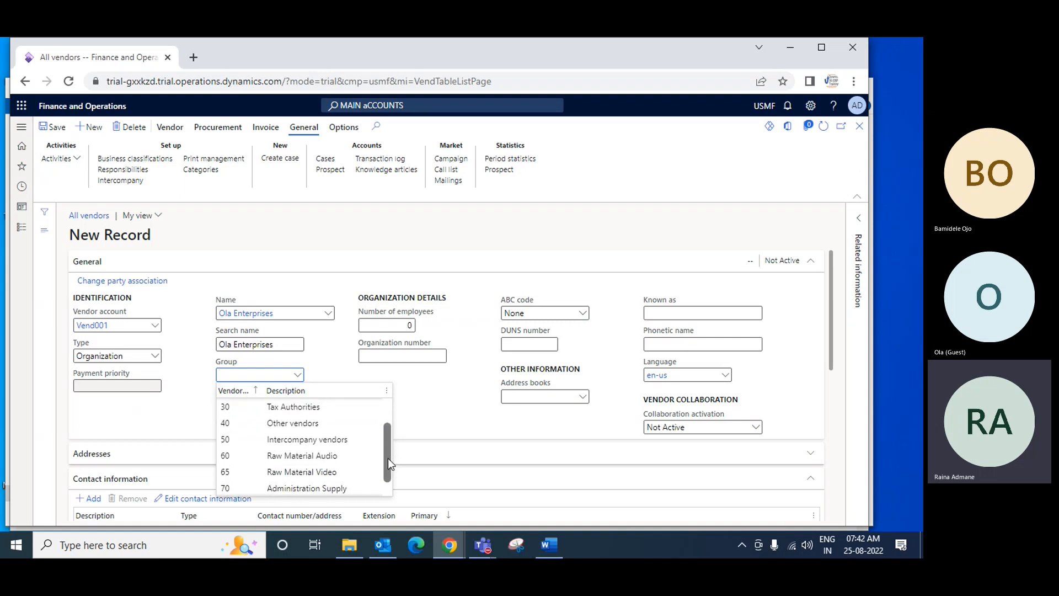
pyautogui.click(338, 455)
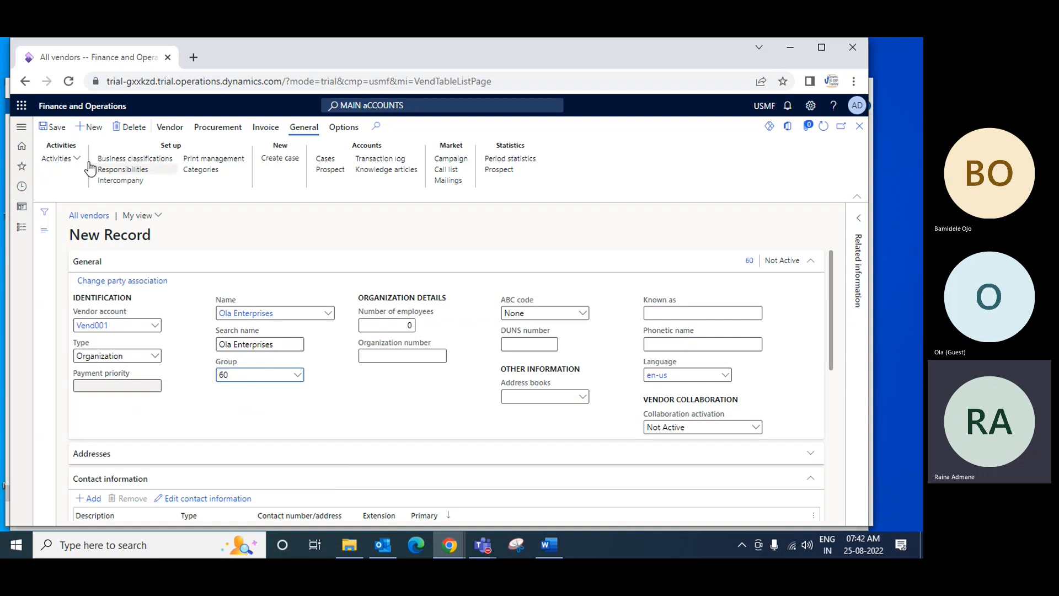
pyautogui.hotkey('ctrl', 's')
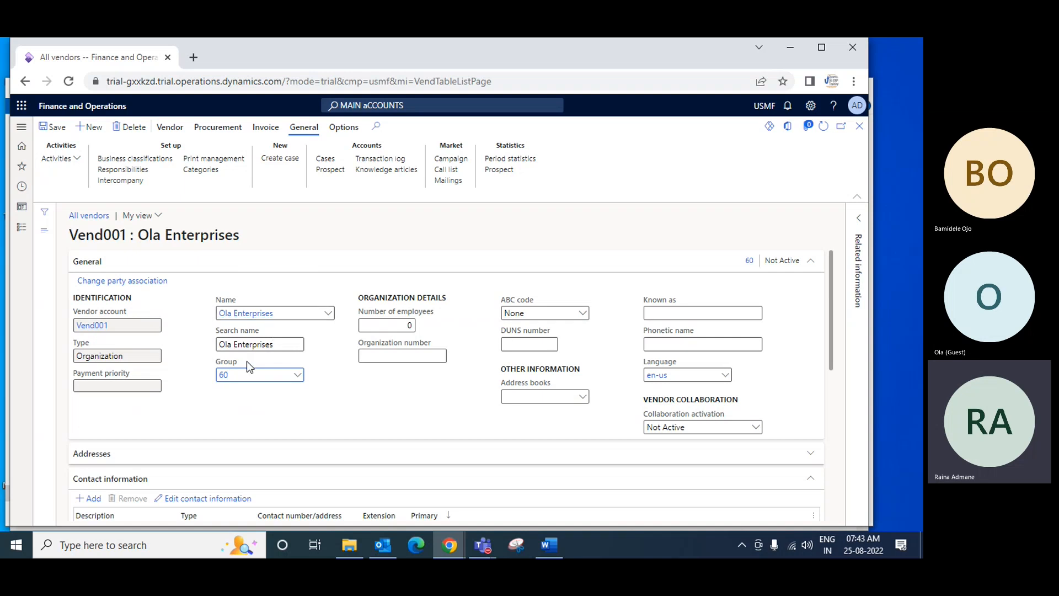
# Start a new address for the vendor Ola Enterprises and choose Business from its purpose options
pyautogui.scroll(-3, 248, 371)
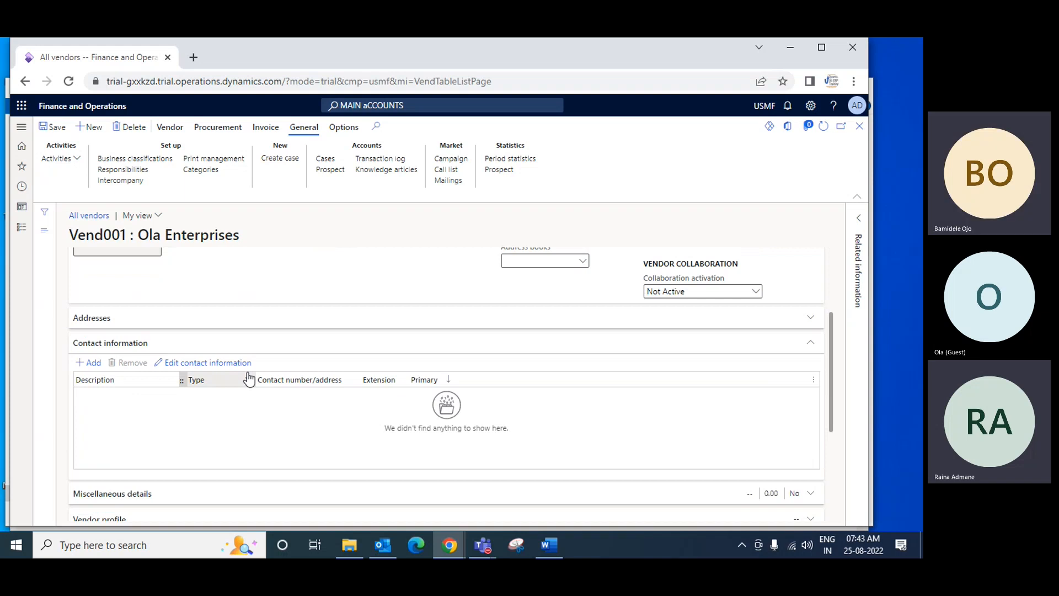
pyautogui.scroll(1, 248, 378)
pyautogui.scroll(-1, 247, 375)
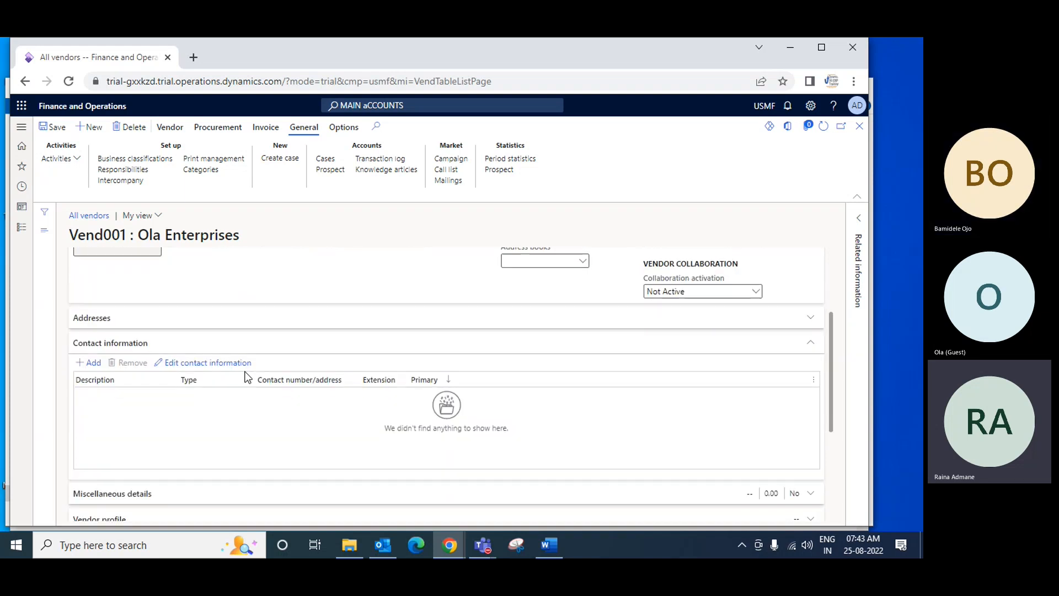
pyautogui.click(288, 324)
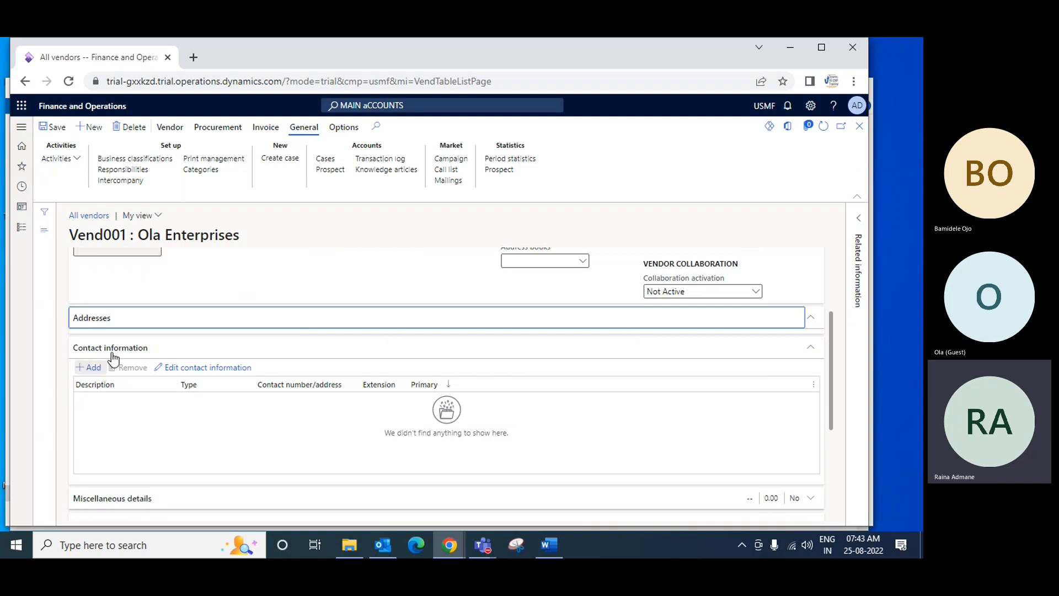
pyautogui.click(97, 343)
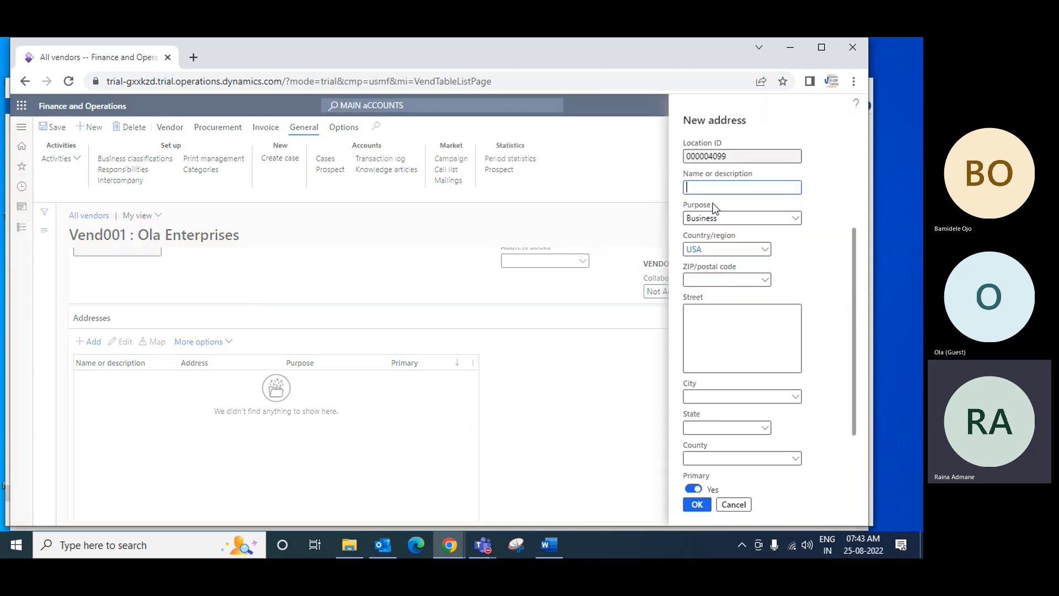
pyautogui.click(789, 218)
pyautogui.click(796, 218)
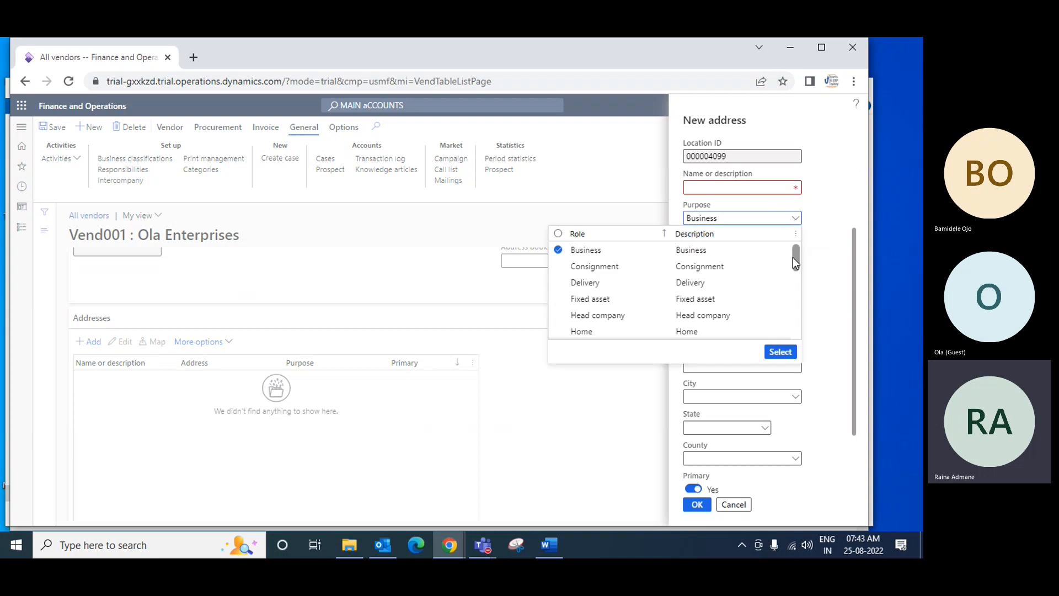
pyautogui.moveTo(793, 257)
pyautogui.mouseDown()
pyautogui.moveTo(794, 335)
pyautogui.moveTo(792, 251)
pyautogui.mouseUp()
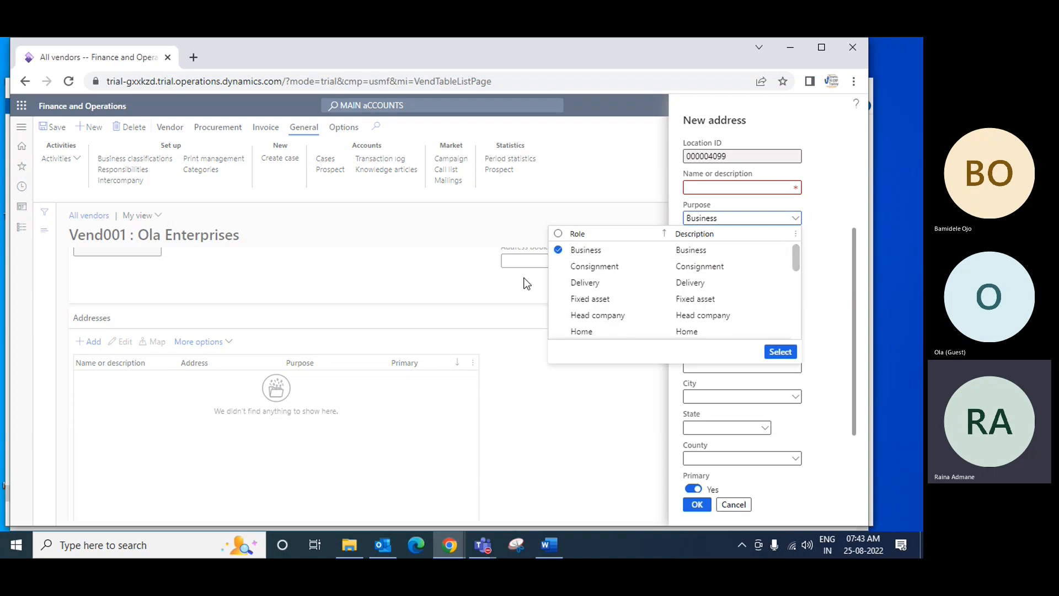
pyautogui.click(581, 254)
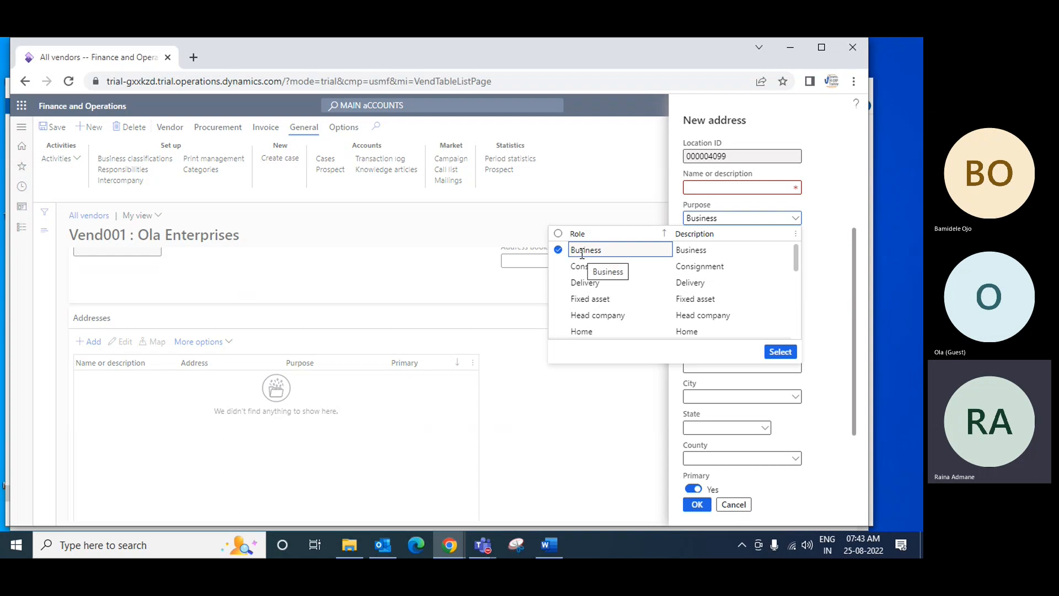
# Enter Ola Enterprises Invoice as the new address's name or description
pyautogui.click(767, 187)
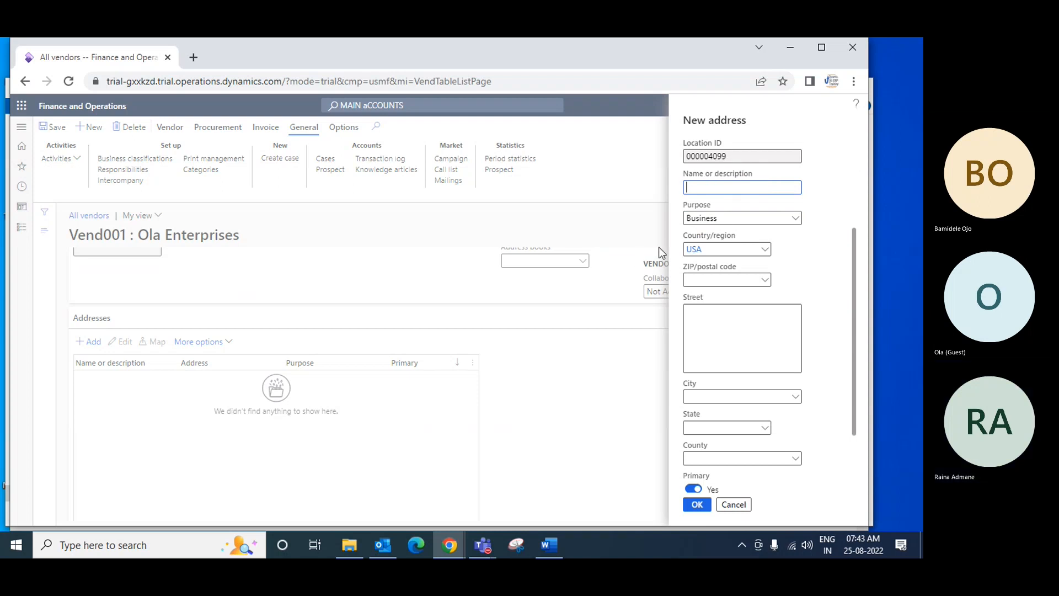
pyautogui.write('o')
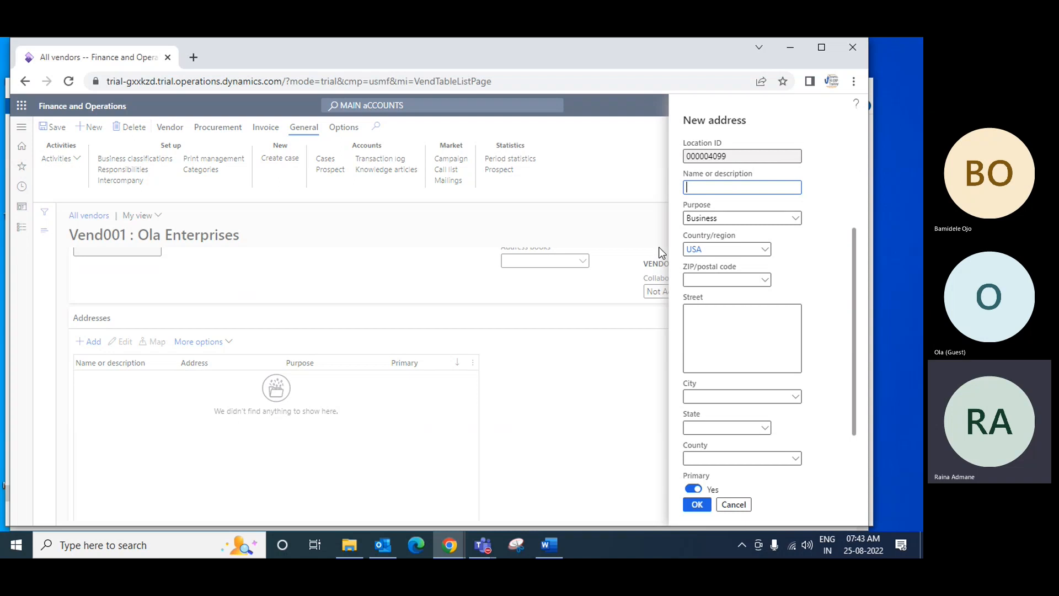
pyautogui.press('BackSpace')
pyautogui.write('Ola Enterprises')
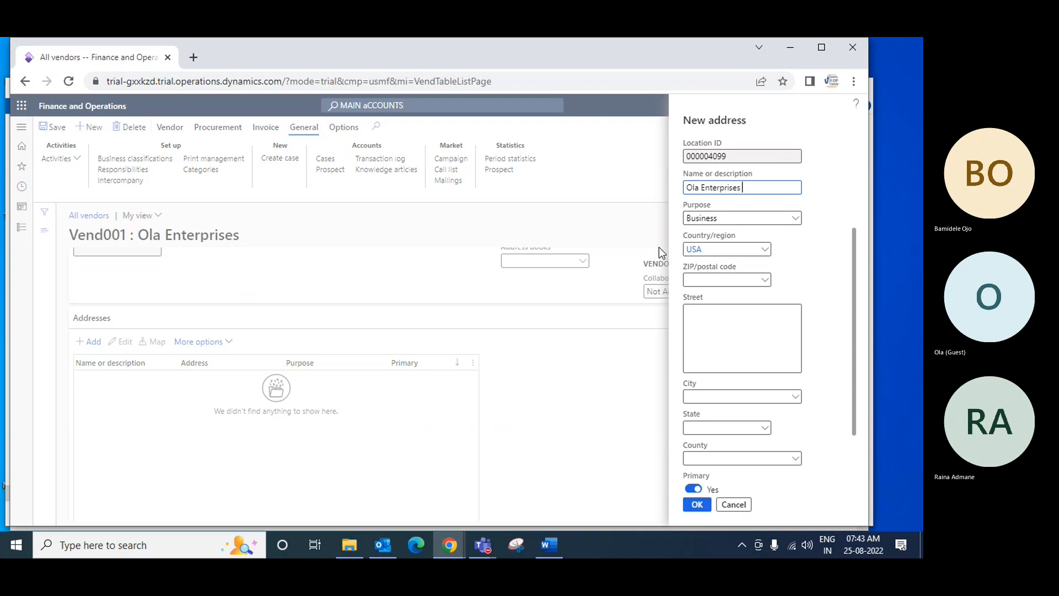
pyautogui.write(' B')
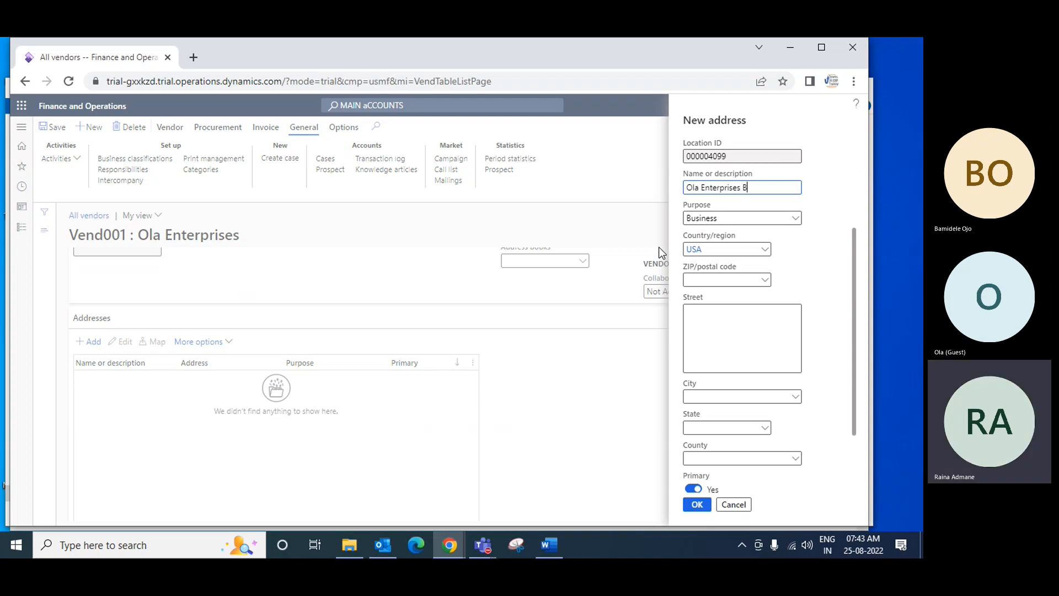
pyautogui.write('usiness')
pyautogui.press('BackSpace')
pyautogui.press('BackSpace')
pyautogui.press('BackSpace')
pyautogui.press('BackSpace')
pyautogui.press('BackSpace')
pyautogui.press('BackSpace')
pyautogui.press('BackSpace')
pyautogui.press('BackSpace')
pyautogui.write('Invoice')
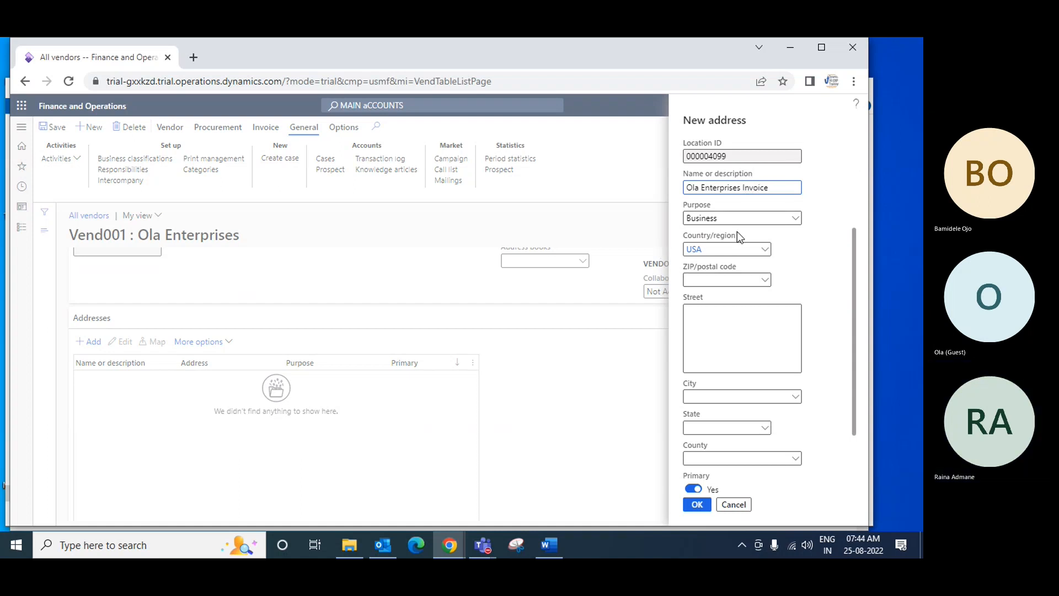
# Browse the available address purpose roles, including Invoice, and confirm Business as the purpose
pyautogui.click(796, 218)
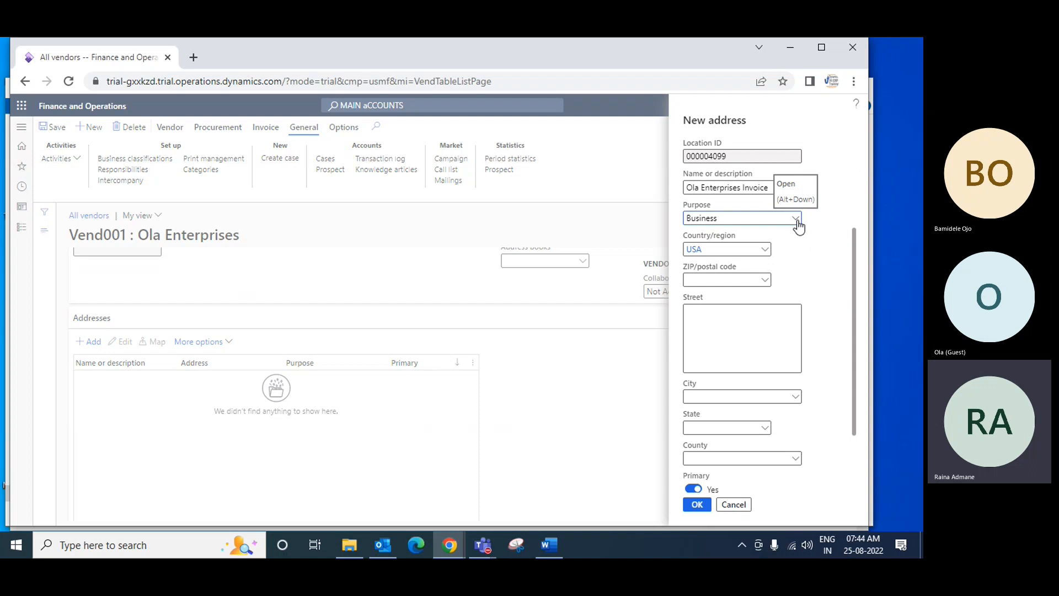
pyautogui.click(796, 218)
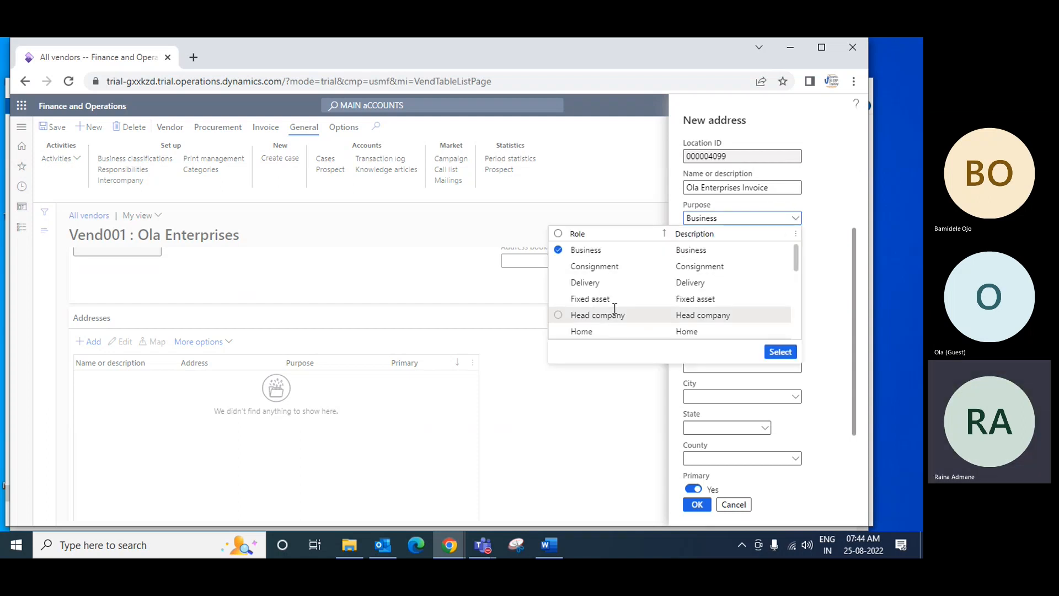
pyautogui.moveTo(795, 252); pyautogui.dragTo(796, 267)
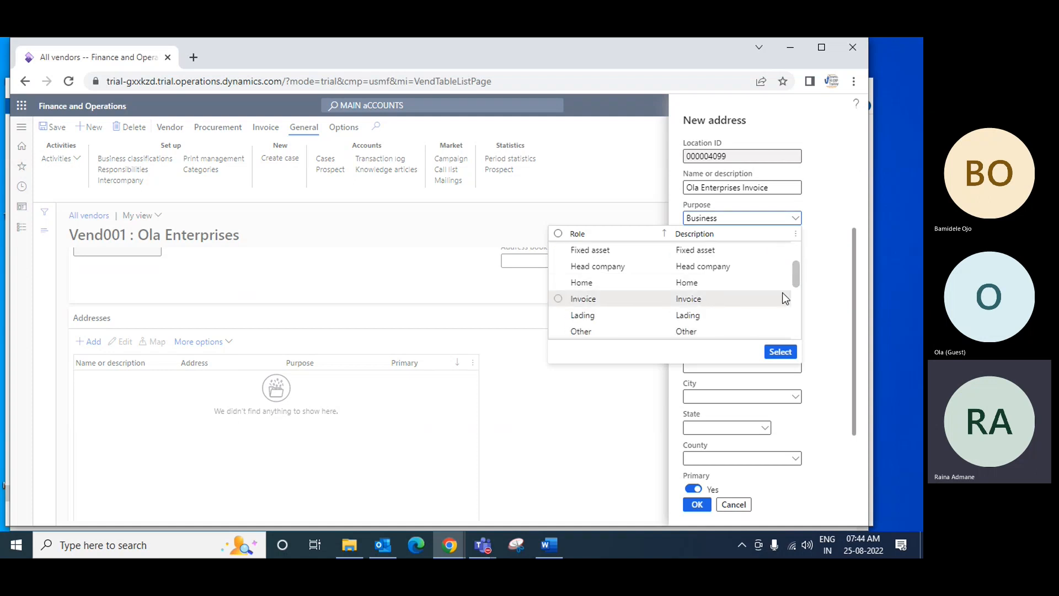
pyautogui.moveTo(795, 277); pyautogui.dragTo(795, 254)
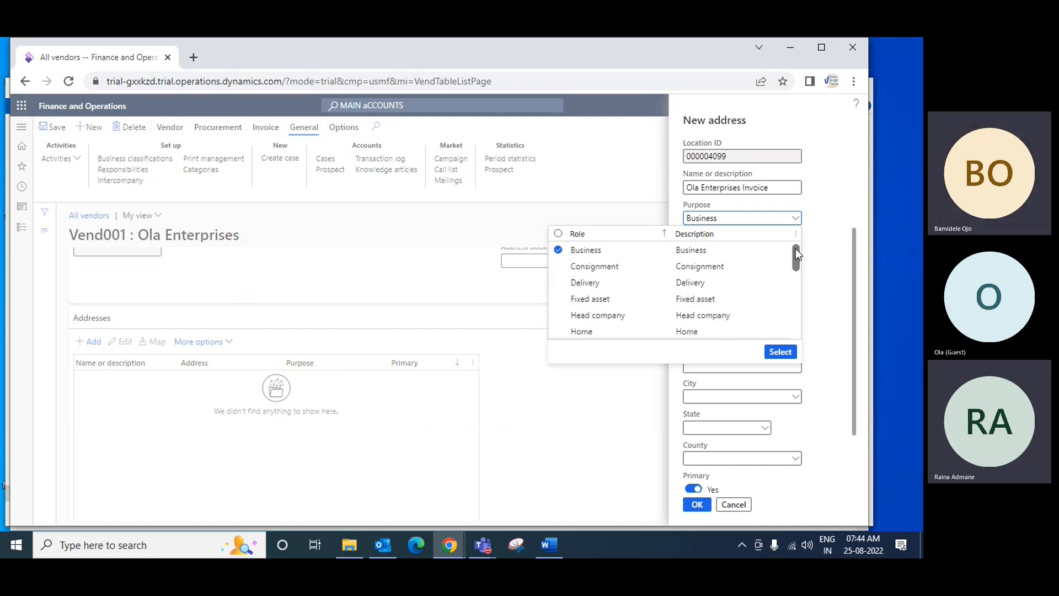
pyautogui.click(694, 250)
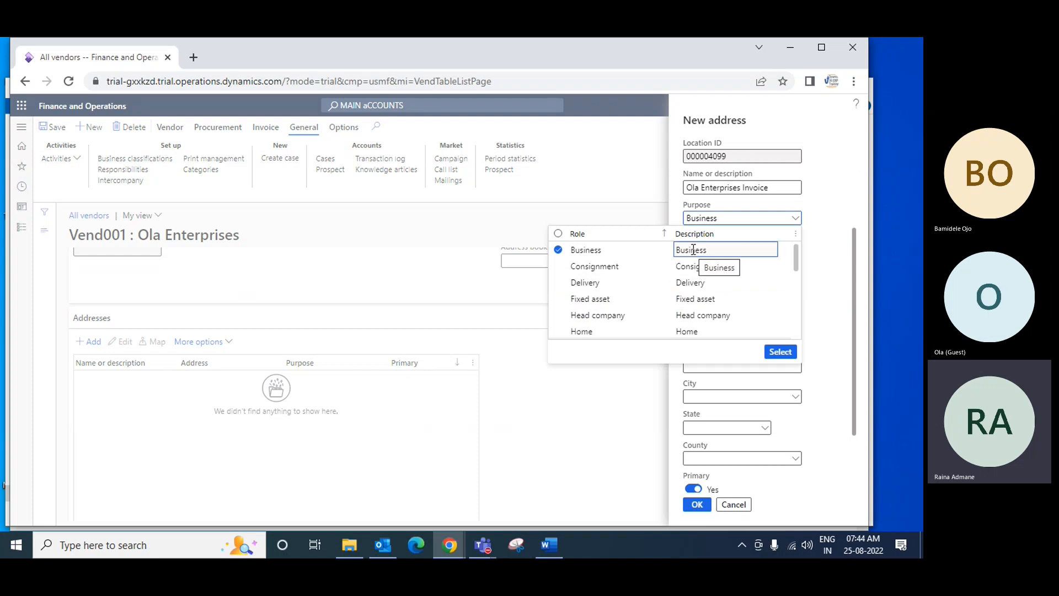
pyautogui.click(778, 351)
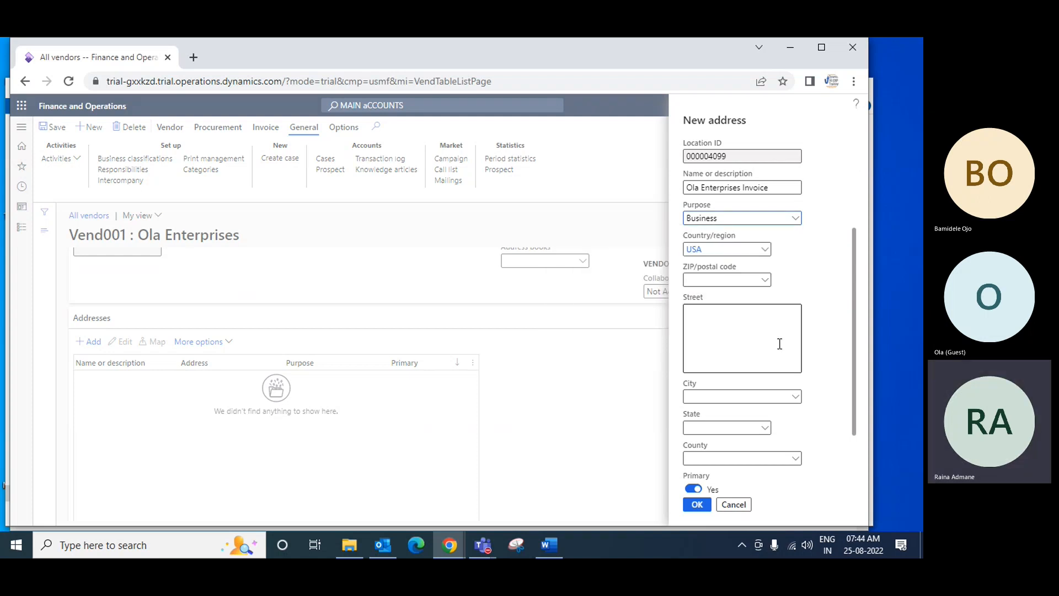
# Shorten the address name to Ola Enterprises and add the address to the vendor
pyautogui.click(779, 188)
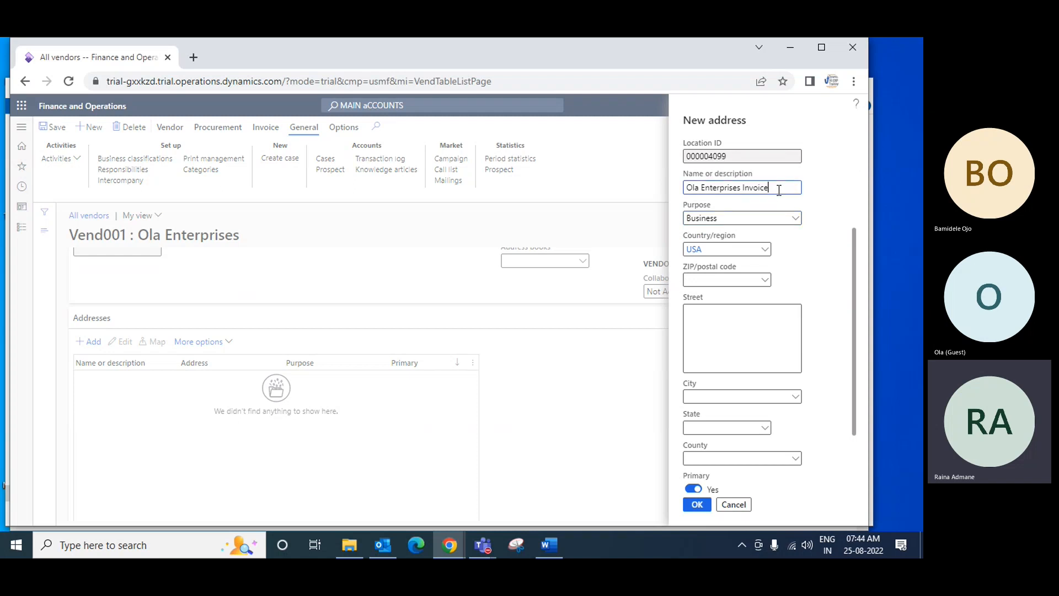
pyautogui.press('BackSpace')
pyautogui.press('BackSpace')
pyautogui.press('BackSpace')
pyautogui.press('BackSpace')
pyautogui.press('BackSpace')
pyautogui.click(696, 505)
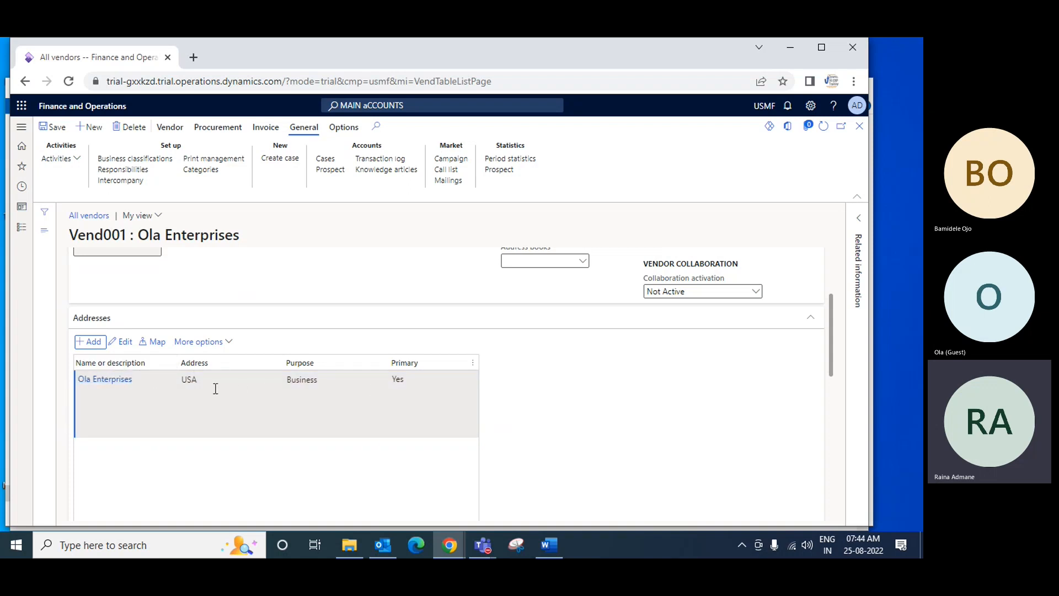
# Add a line to the vendor's contact information and view the available contact types
pyautogui.scroll(-1, 551, 396)
pyautogui.scroll(-5, 551, 395)
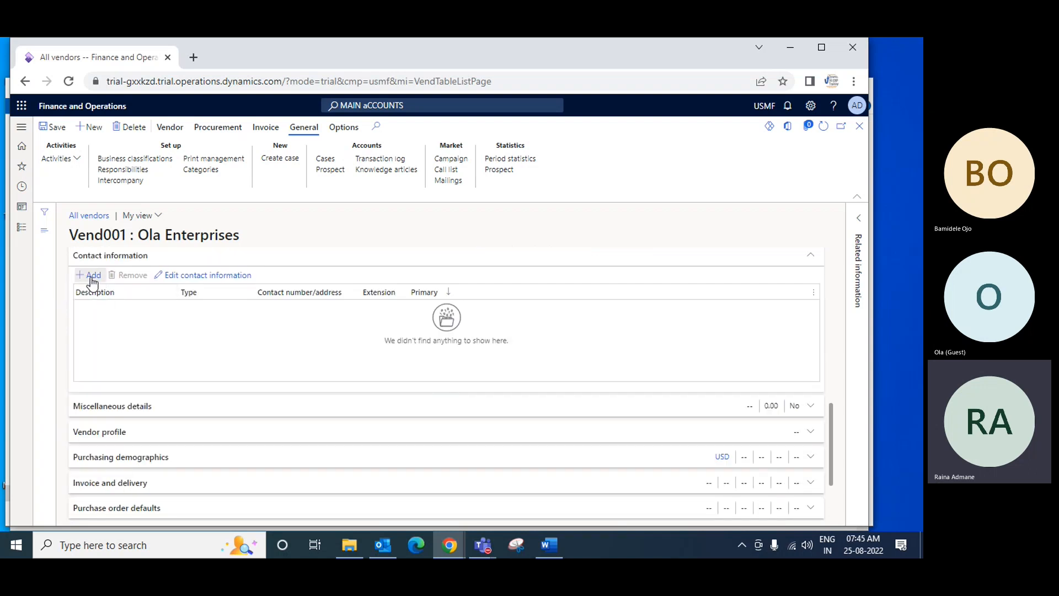
pyautogui.click(273, 342)
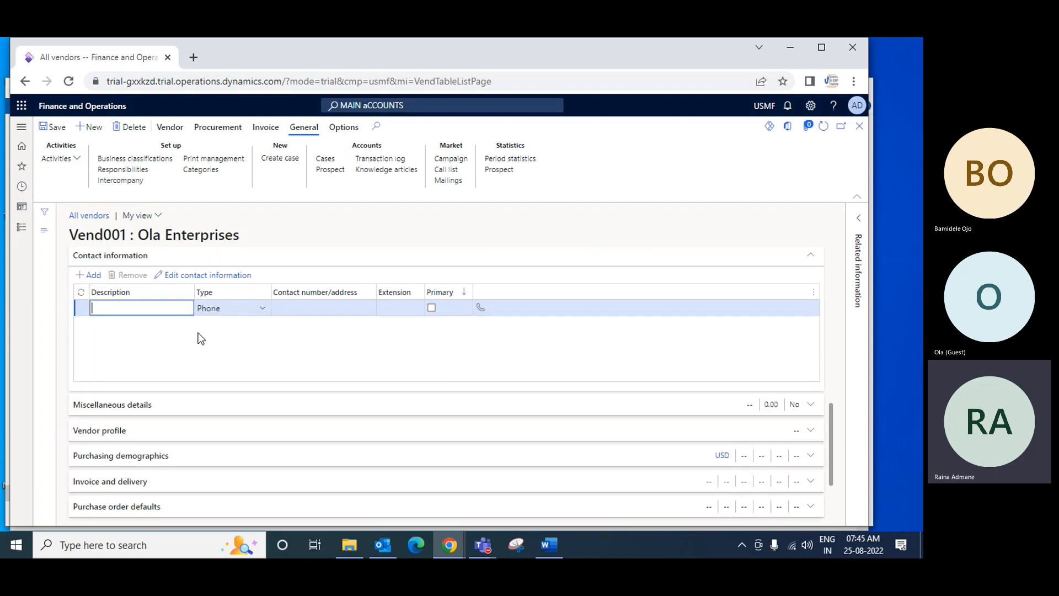
pyautogui.click(259, 310)
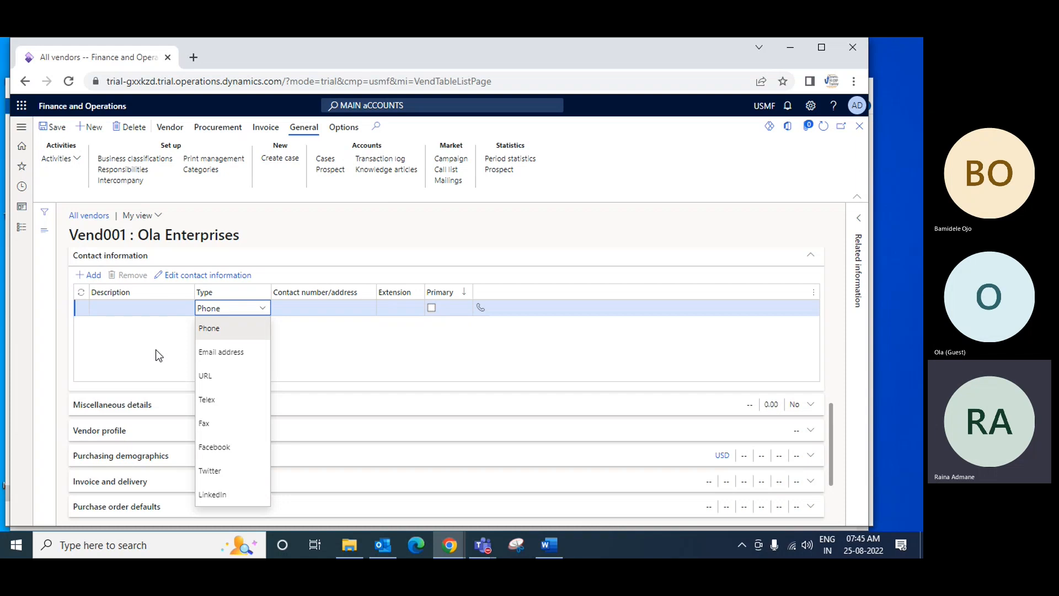
pyautogui.click(483, 359)
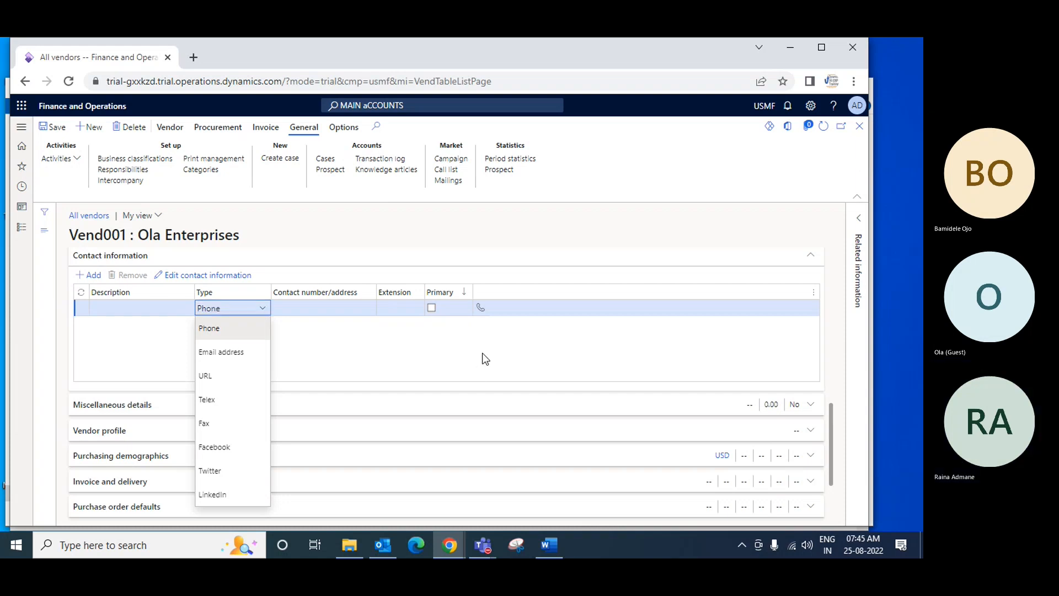
# Set the vendor's credit limit to 50,000 in the miscellaneous details
pyautogui.scroll(-2, 458, 344)
pyautogui.scroll(-1, 439, 315)
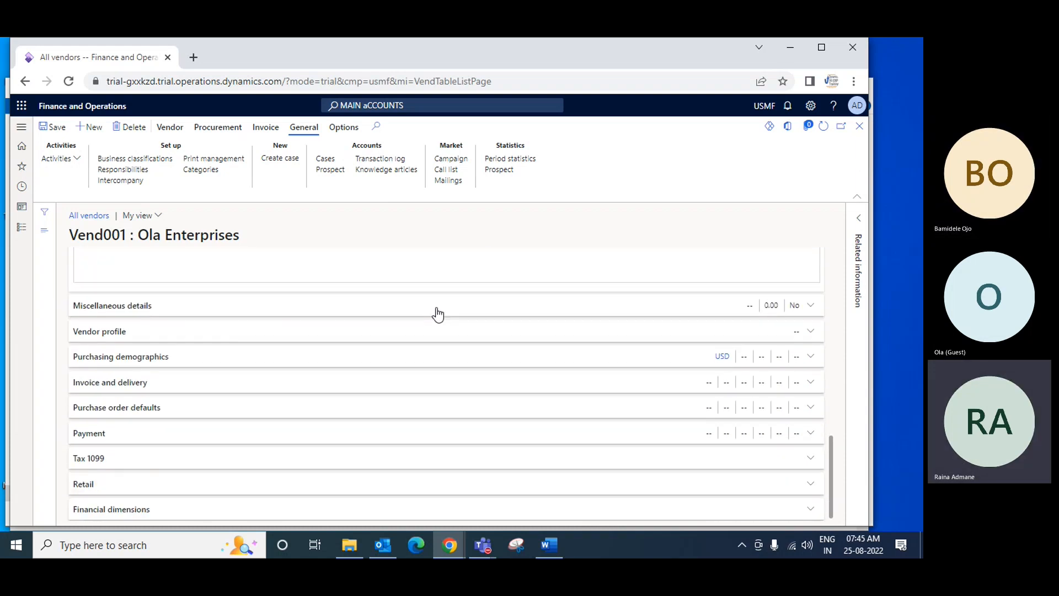
pyautogui.click(186, 311)
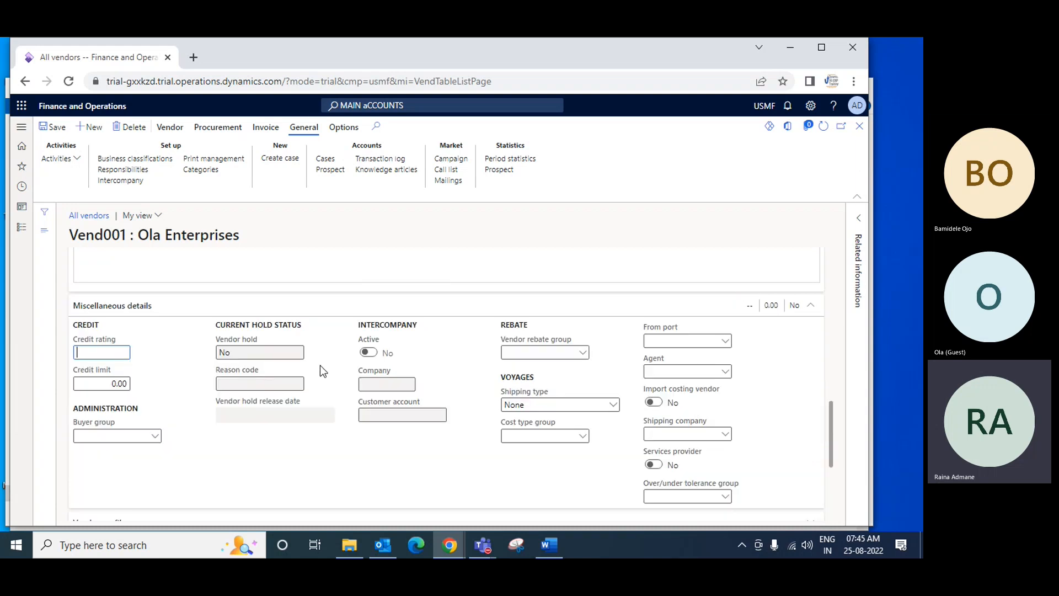
pyautogui.scroll(-1, 320, 365)
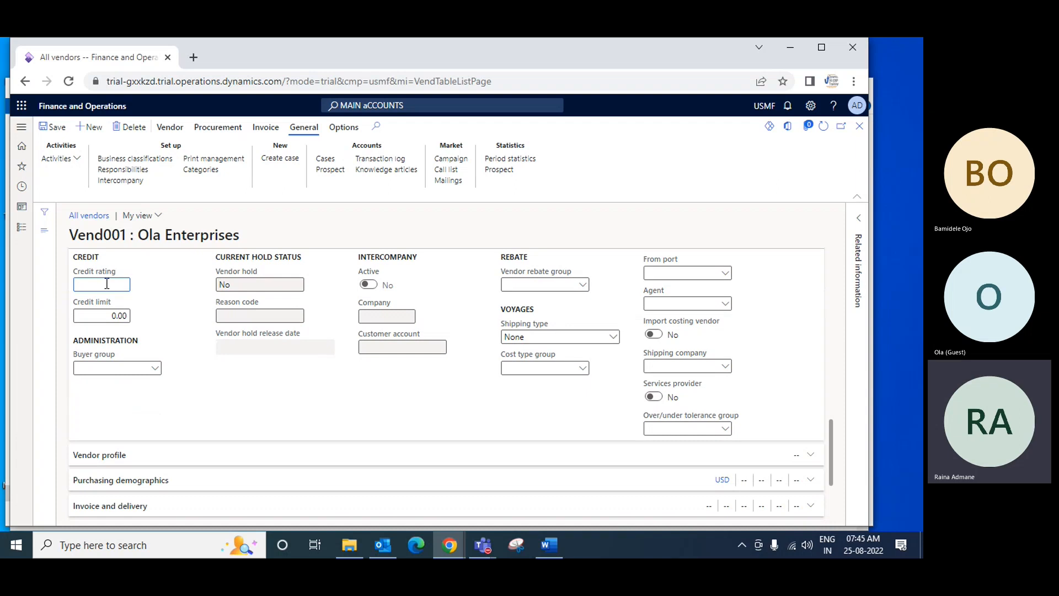
pyautogui.click(104, 316)
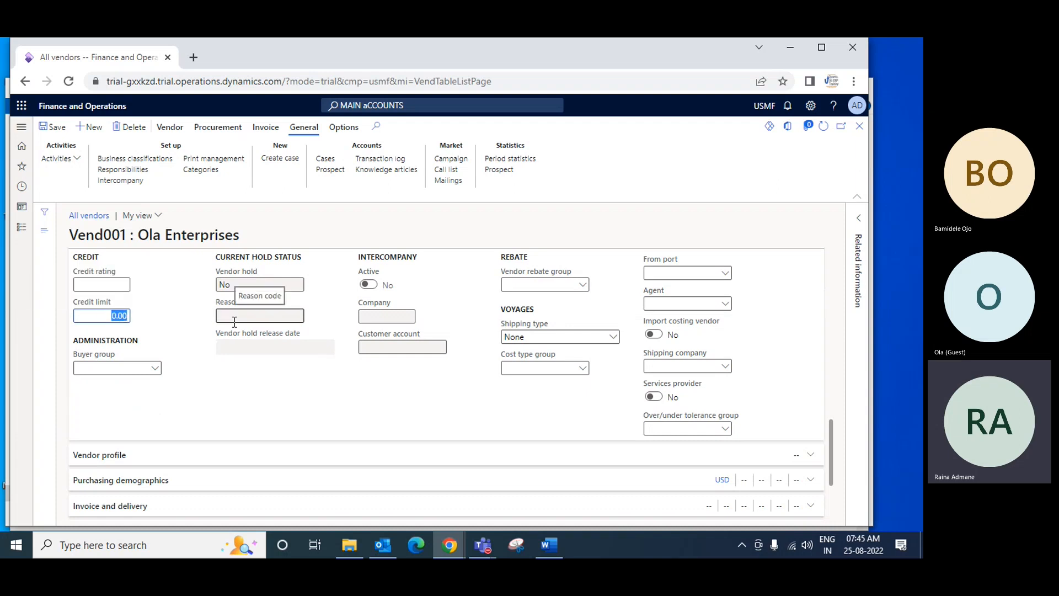
pyautogui.write('50000')
pyautogui.press('Tab')
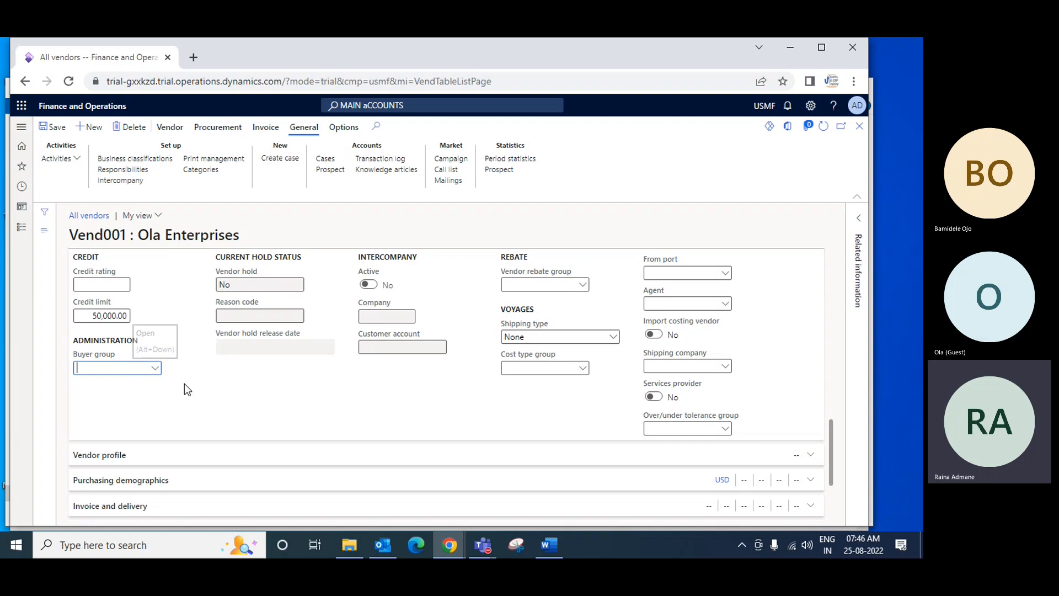
# Expand the vendor profile and purchasing demographics sections to examine their ownership, currency and segment fields
pyautogui.scroll(-3, 187, 384)
pyautogui.click(317, 330)
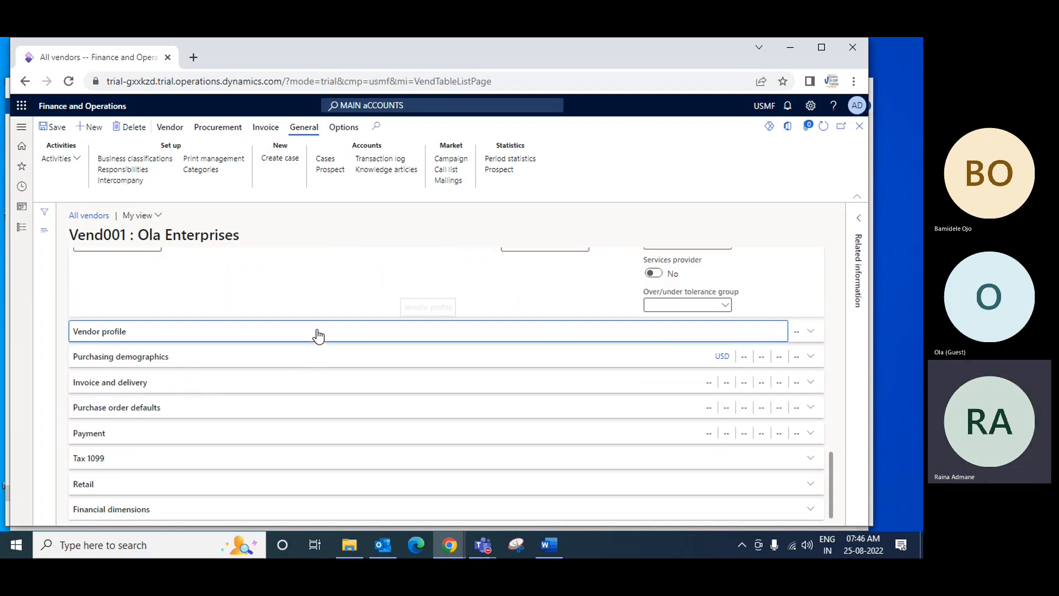
pyautogui.click(318, 333)
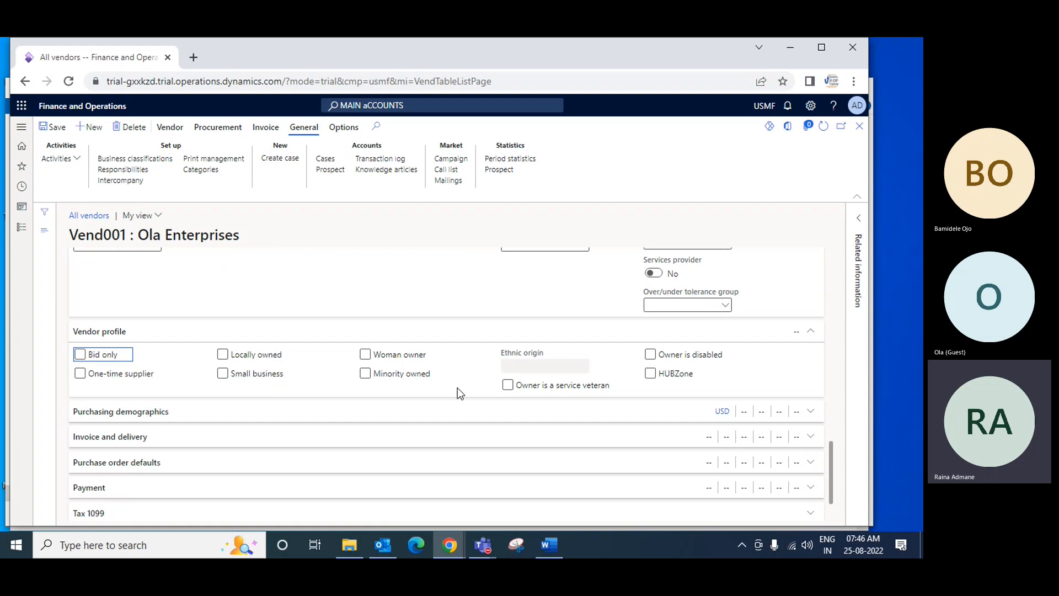
pyautogui.scroll(-1, 462, 394)
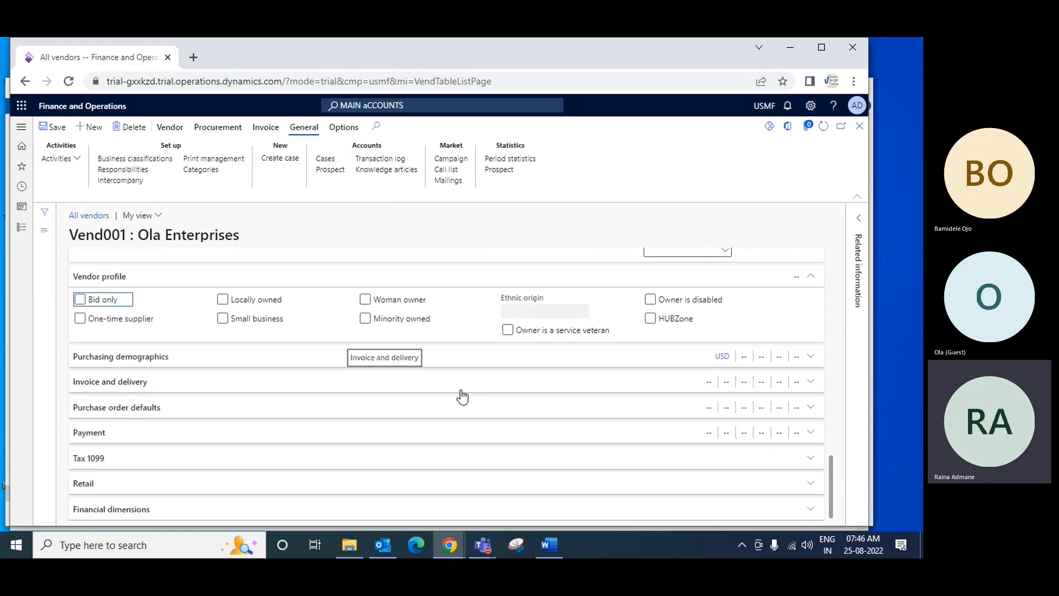
pyautogui.click(464, 362)
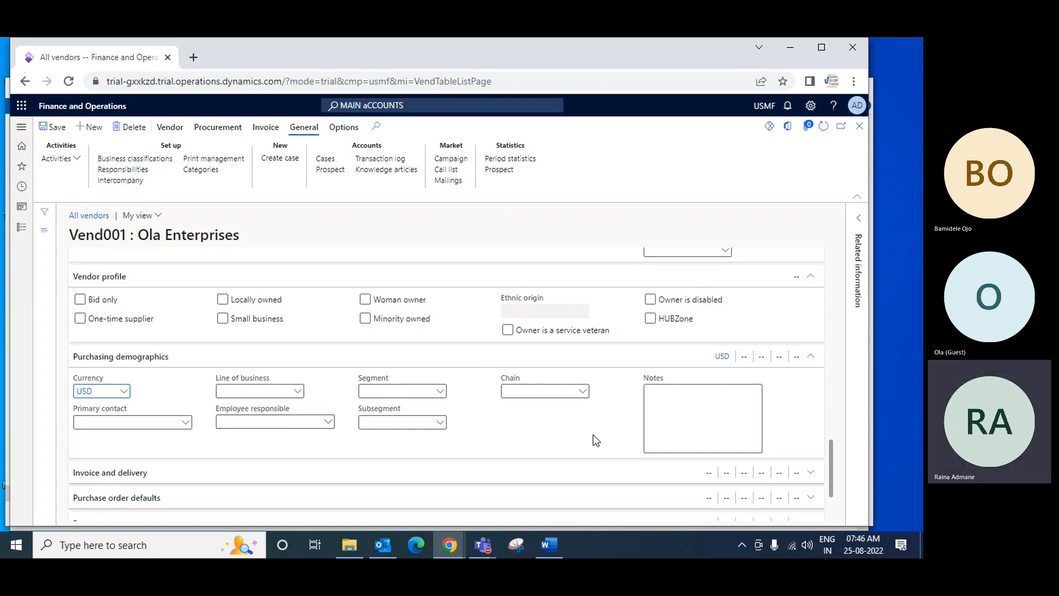
# Expand the vendor's invoice and delivery section and view the vendors available as invoice account without selecting one
pyautogui.scroll(-1, 593, 436)
pyautogui.click(523, 409)
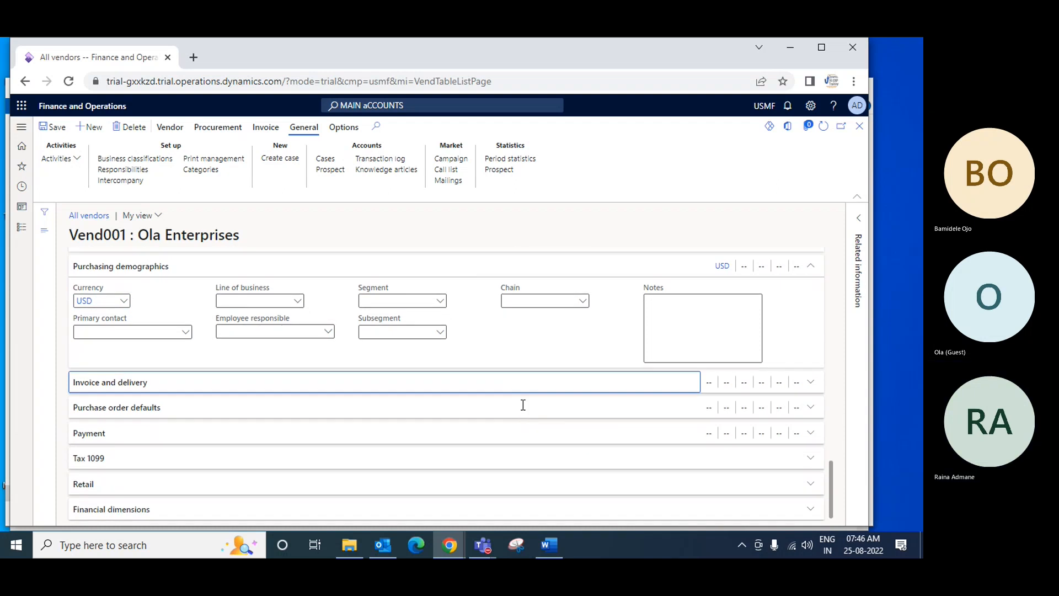
pyautogui.scroll(-2, 521, 401)
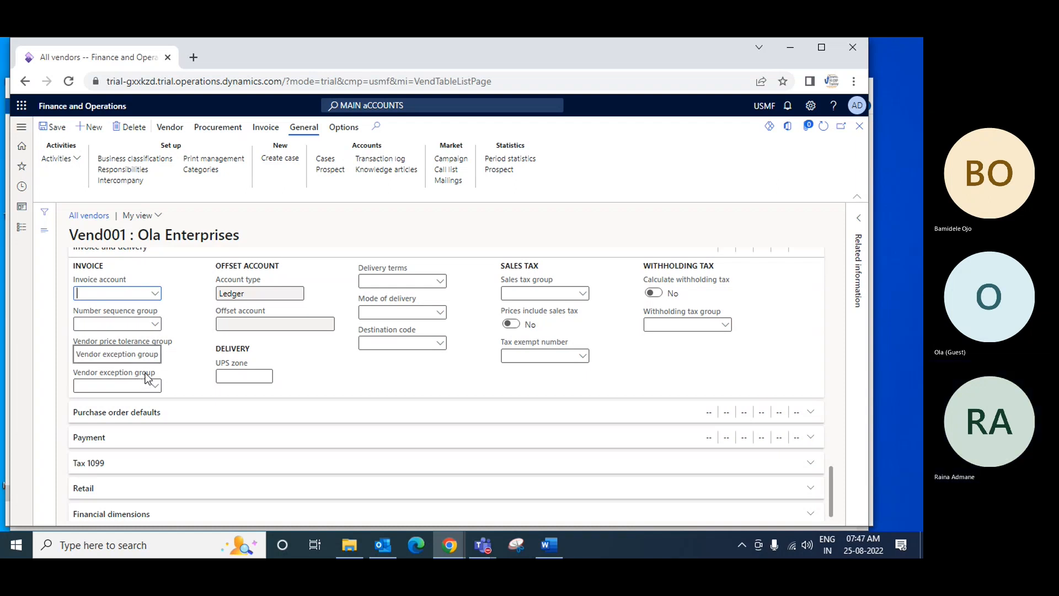
pyautogui.click(155, 297)
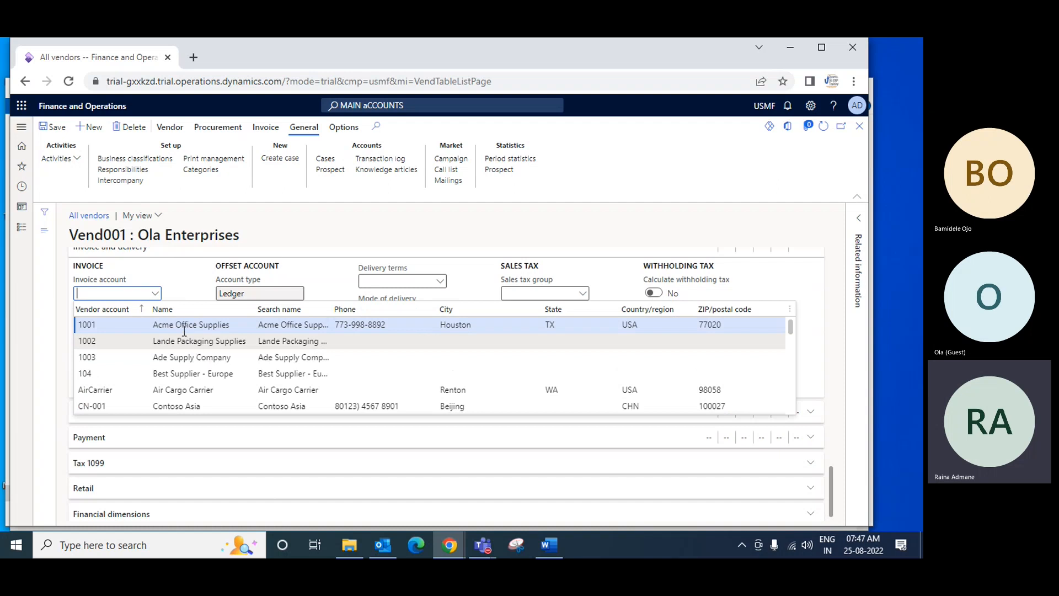
pyautogui.click(127, 293)
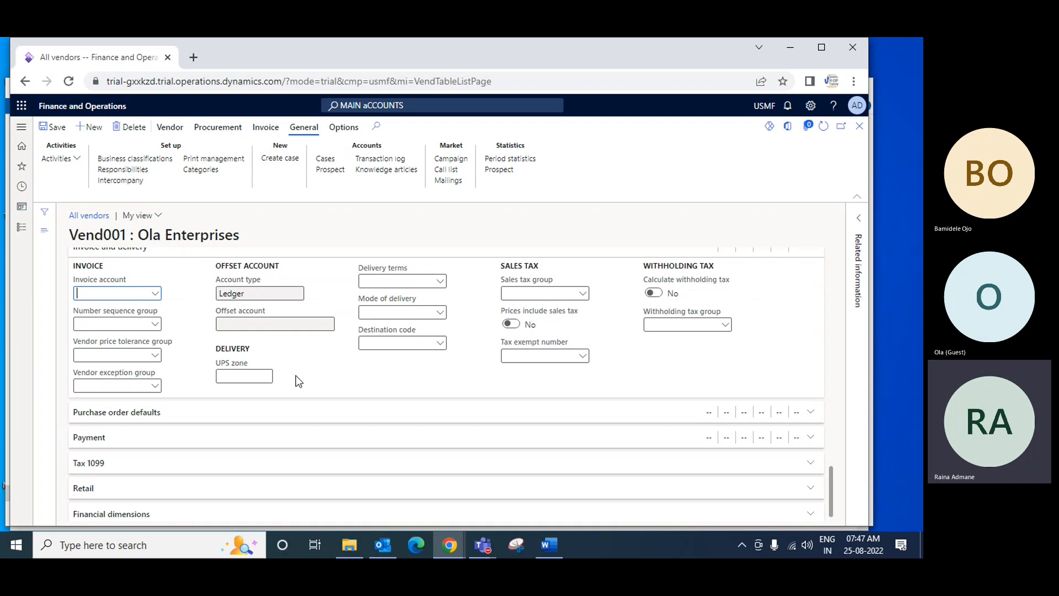
# Expand the vendor's purchase order defaults and set the site to 1, Home speakers production
pyautogui.click(400, 409)
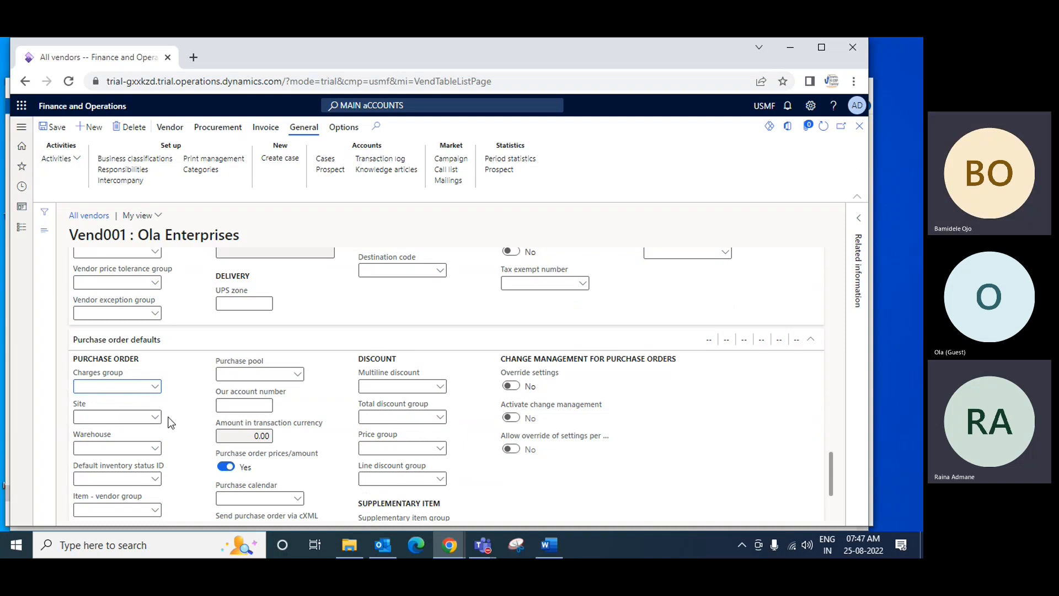
pyautogui.scroll(1, 293, 383)
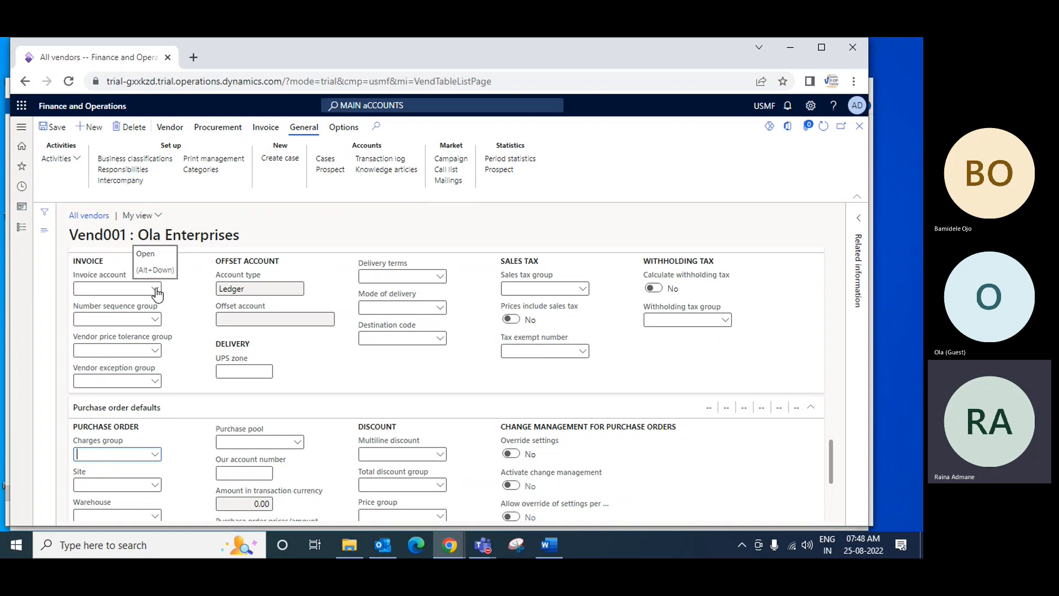
pyautogui.click(230, 236)
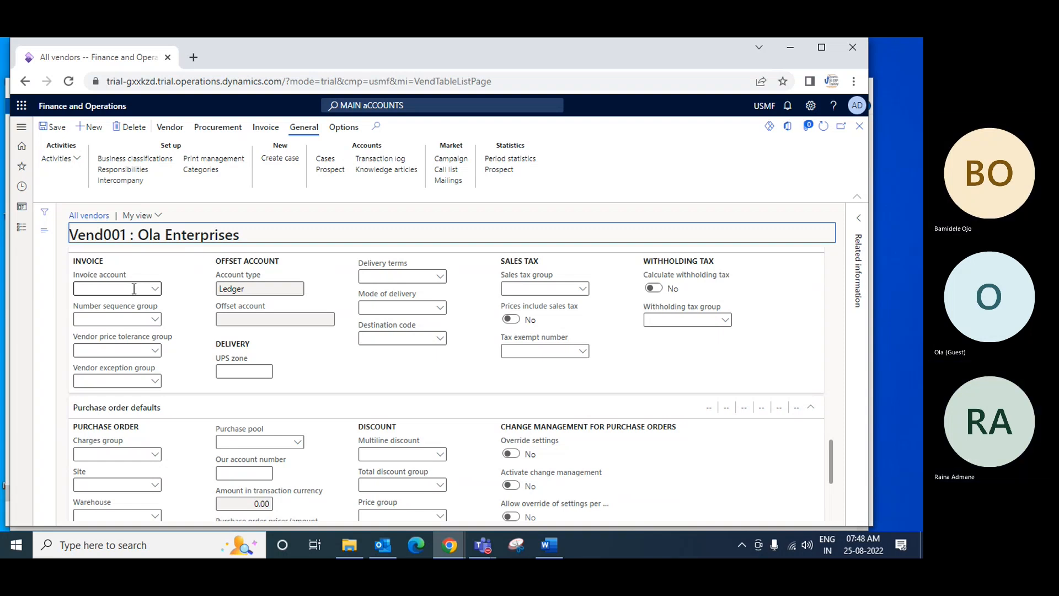
pyautogui.scroll(-3, 249, 375)
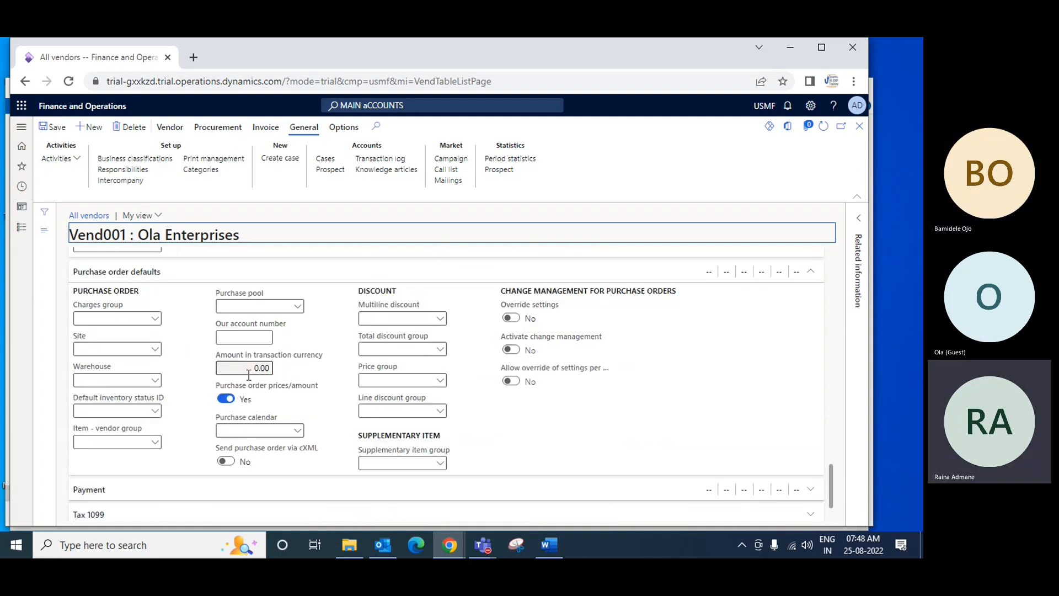
pyautogui.click(156, 350)
pyautogui.click(156, 355)
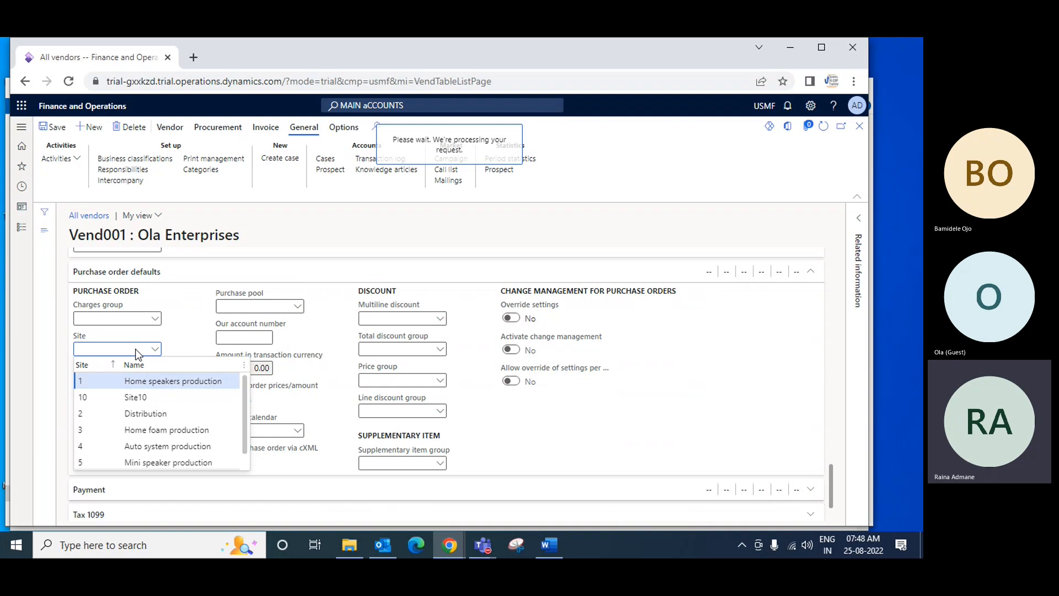
pyautogui.click(141, 381)
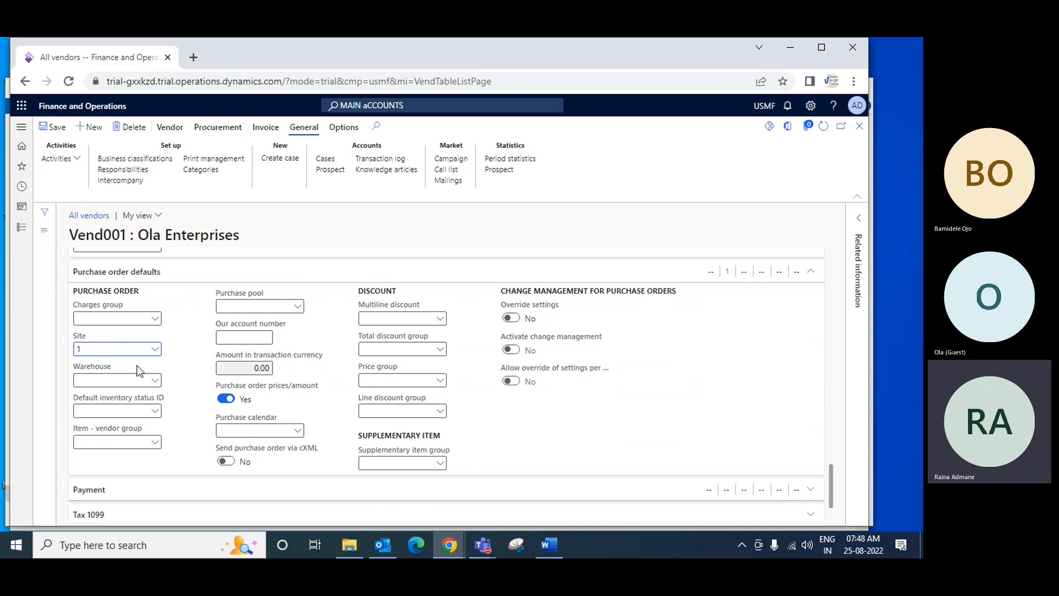
# Set the default purchase order warehouse to 11, Site 1 - Raw Materials
pyautogui.click(138, 380)
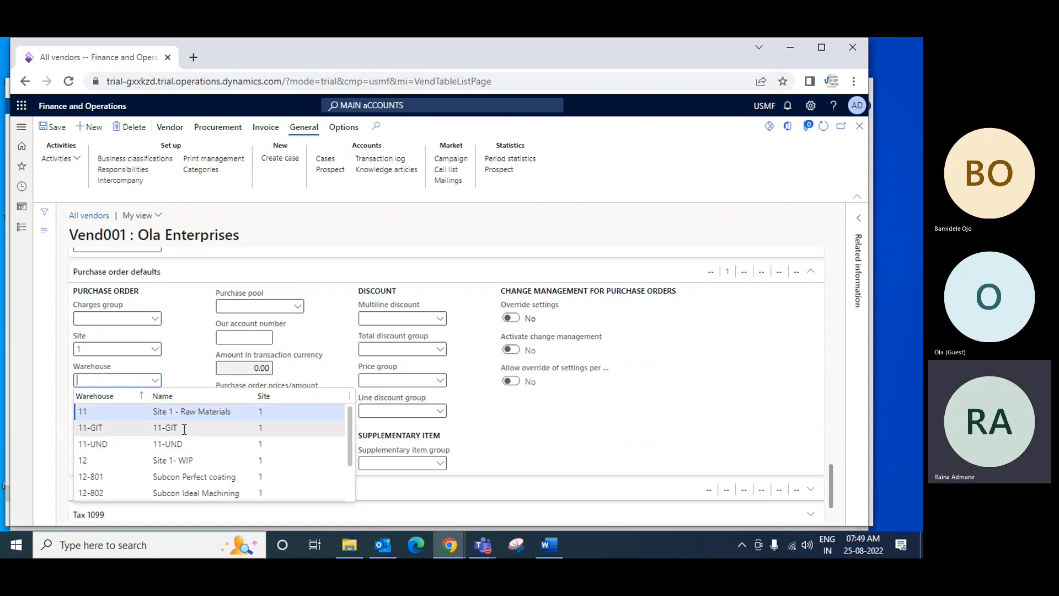
pyautogui.scroll(-1, 191, 447)
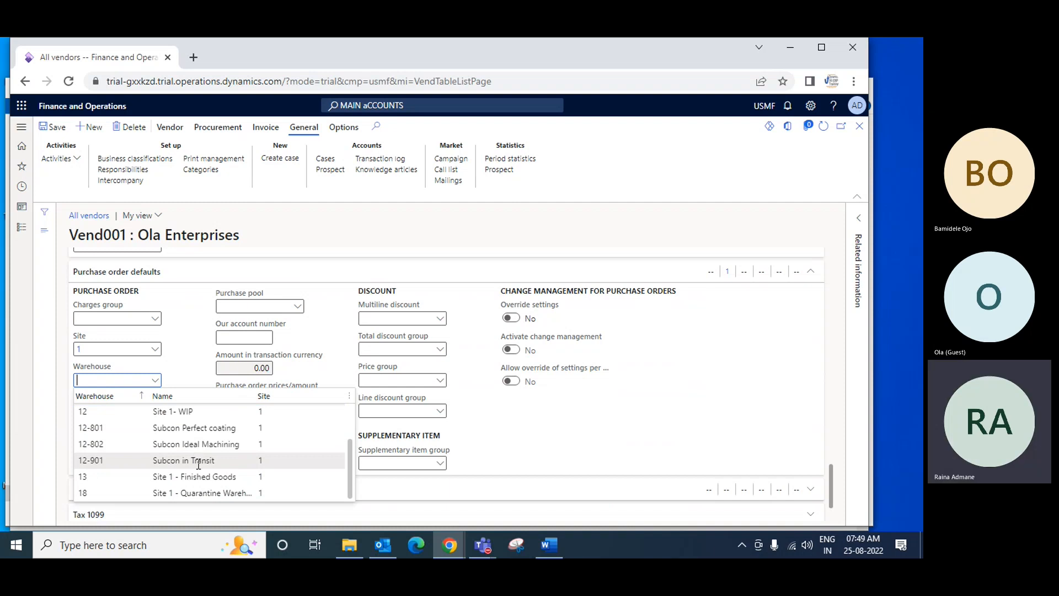
pyautogui.scroll(1, 196, 459)
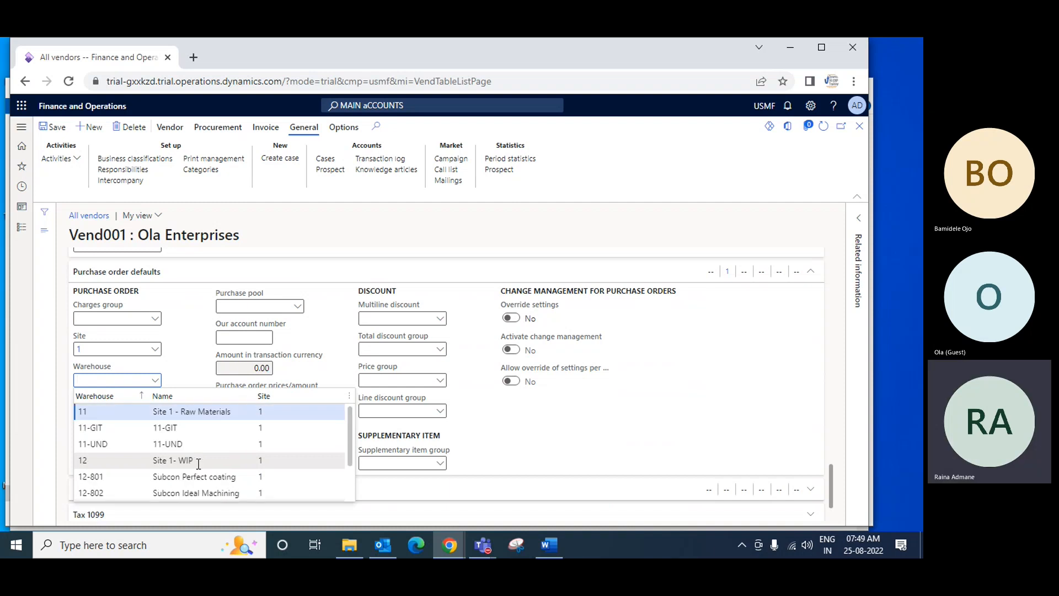
pyautogui.click(204, 412)
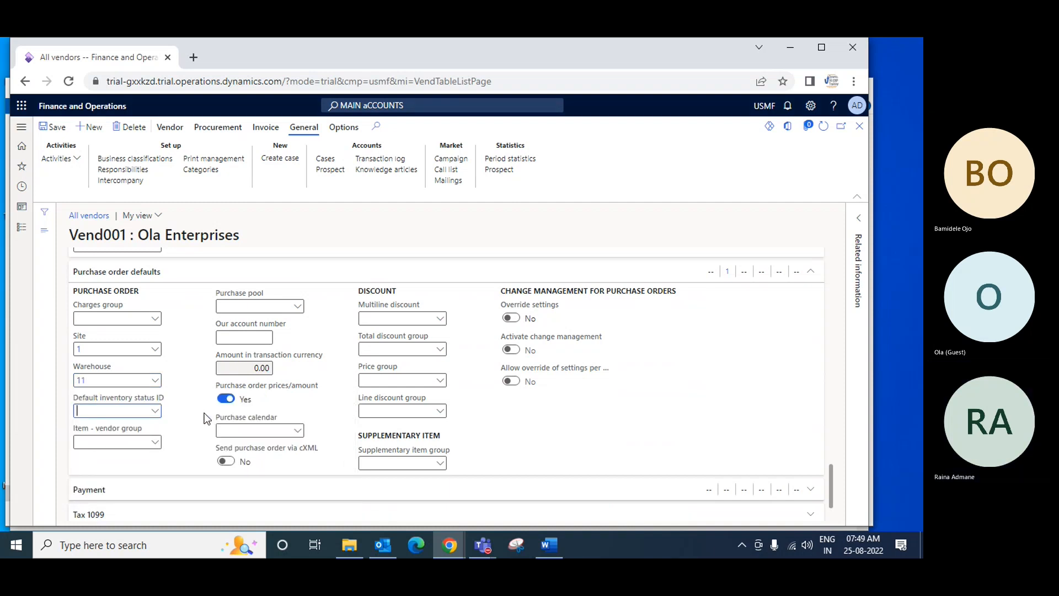
# Expand the vendor's payment details and set the terms of payment to Net30
pyautogui.scroll(-1, 254, 446)
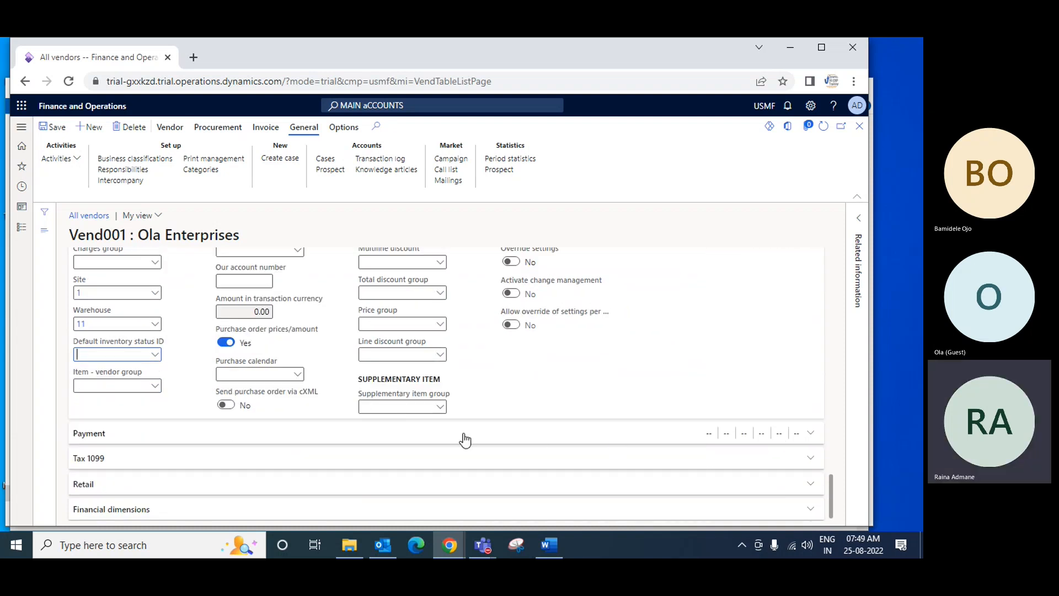
pyautogui.click(176, 435)
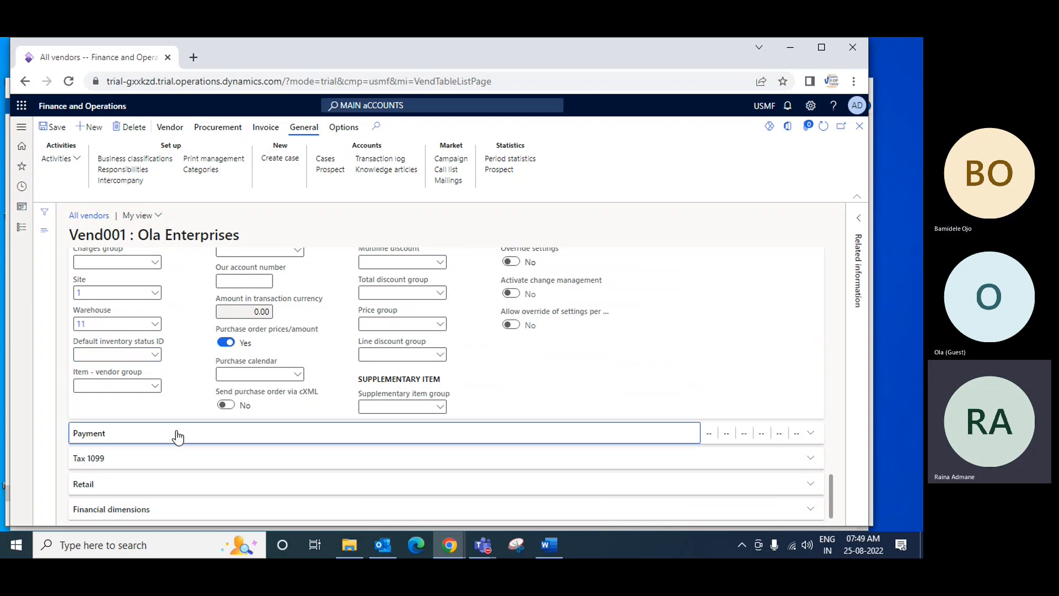
pyautogui.click(176, 435)
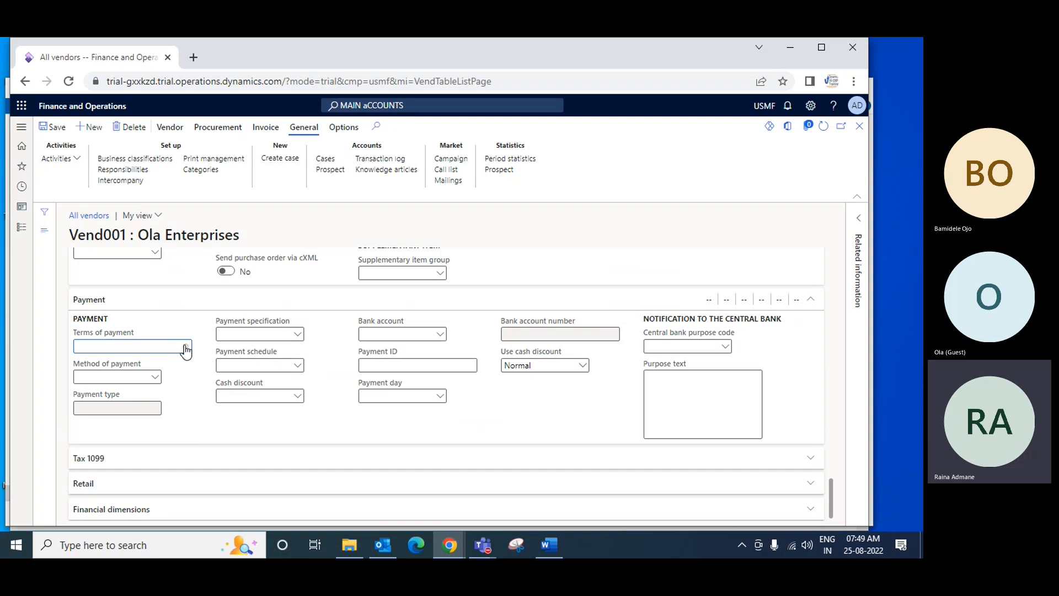
pyautogui.click(186, 346)
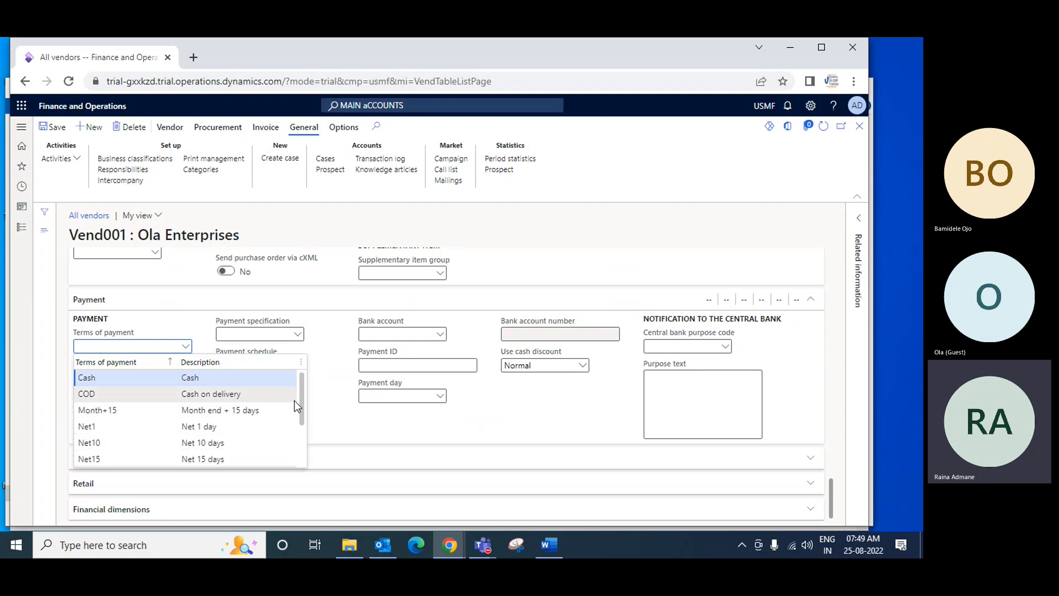
pyautogui.moveTo(300, 399); pyautogui.dragTo(301, 424)
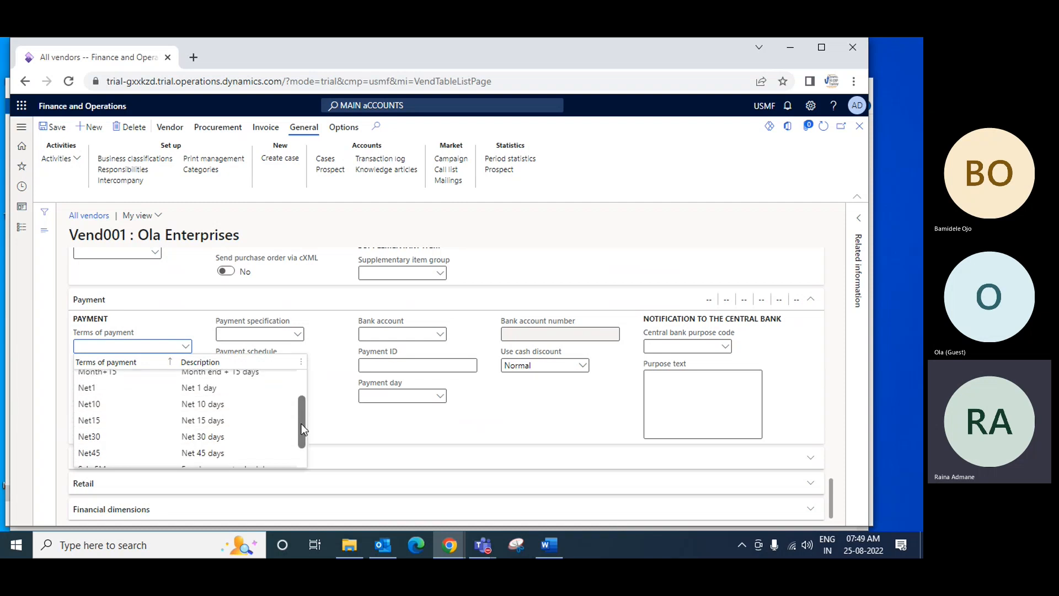
pyautogui.click(204, 437)
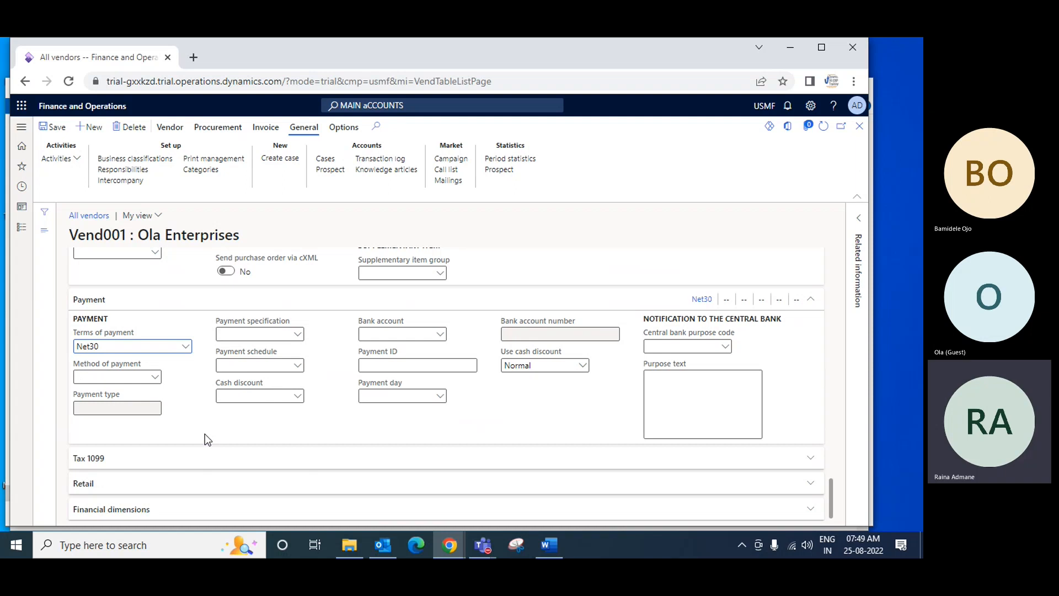
# Set the vendor's method of payment to ELECTRONIC
pyautogui.click(155, 379)
pyautogui.click(155, 380)
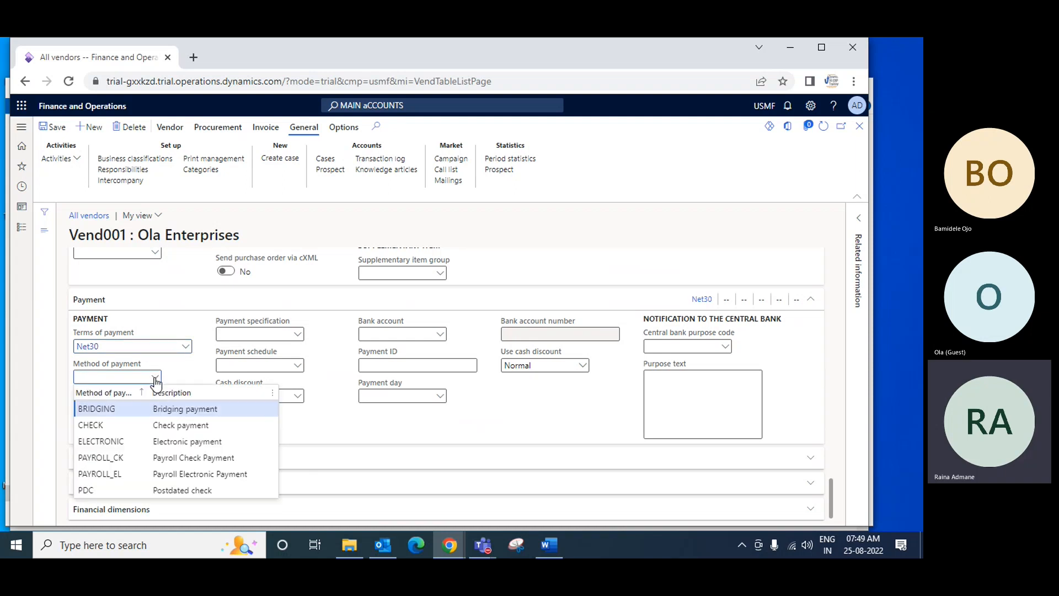
pyautogui.click(190, 441)
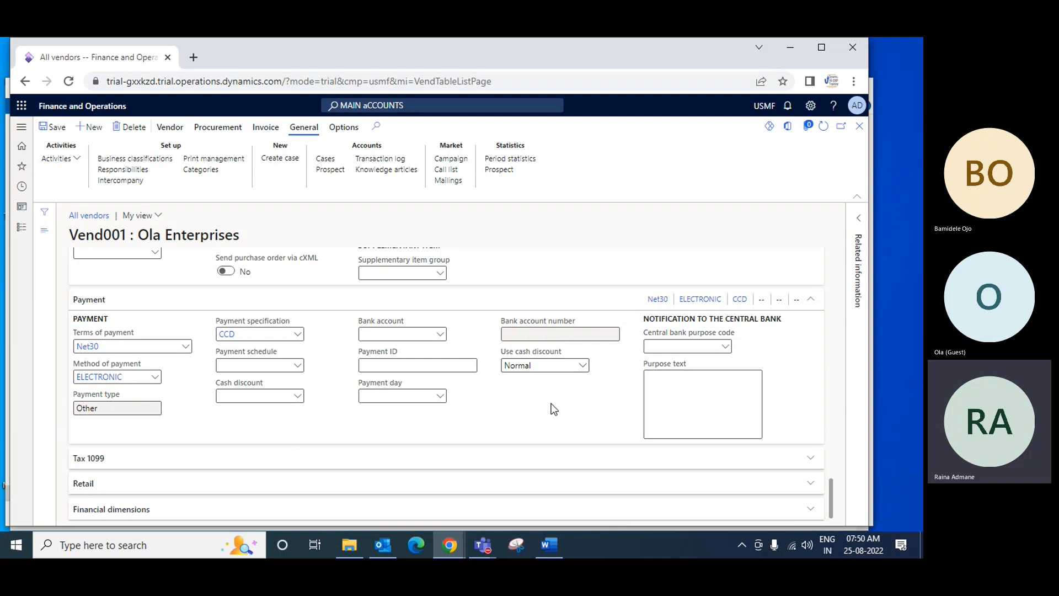
# Set the vendor's financial dimensions to business unit 001 (Home), cost center 010 (Production) and department 025 (IT Department)
pyautogui.click(117, 510)
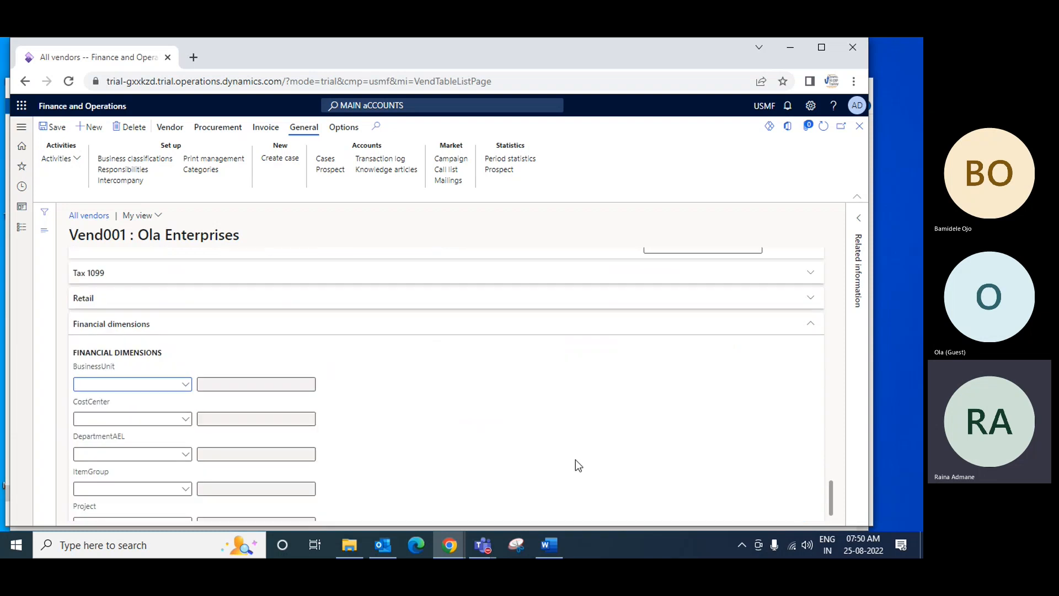
pyautogui.click(185, 385)
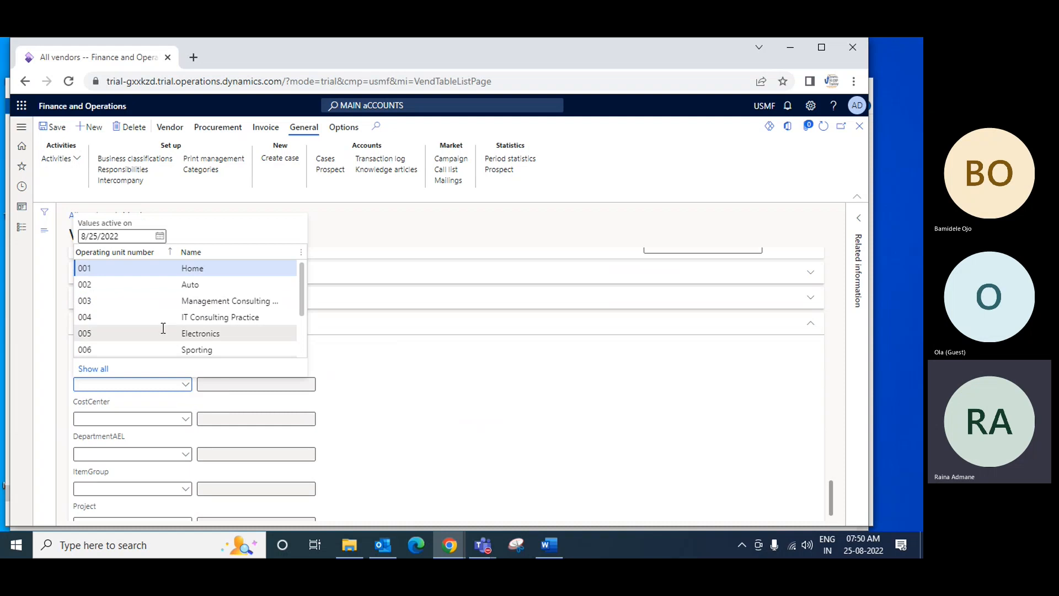
pyautogui.click(200, 268)
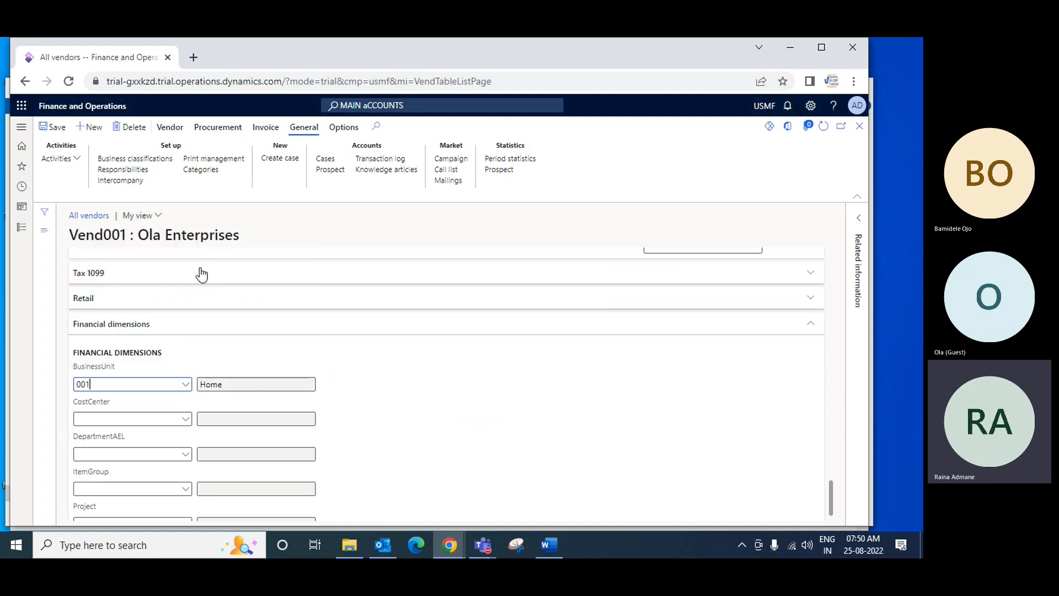
pyautogui.click(188, 421)
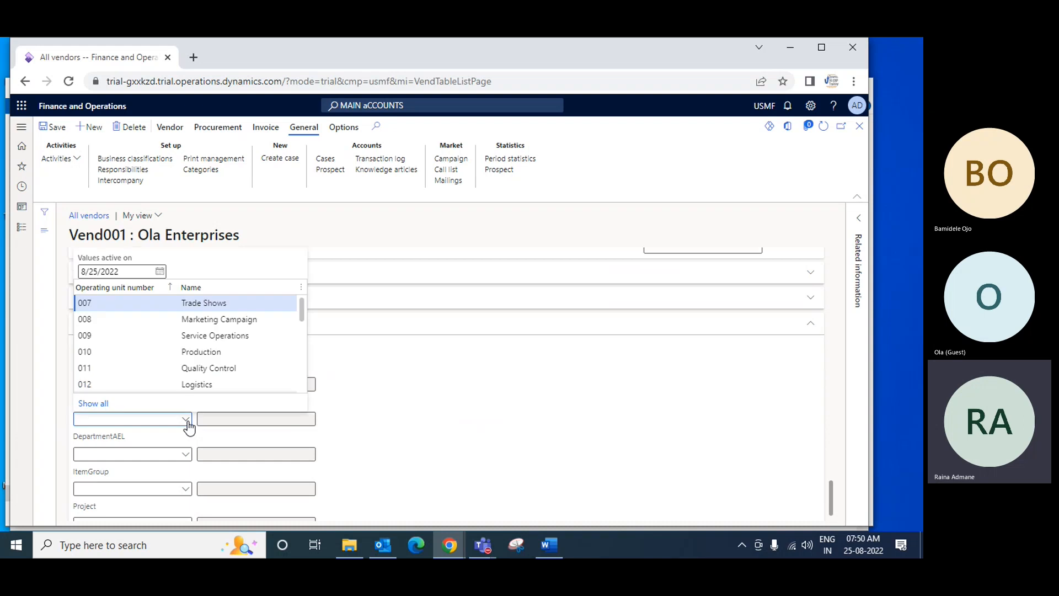
pyautogui.click(223, 351)
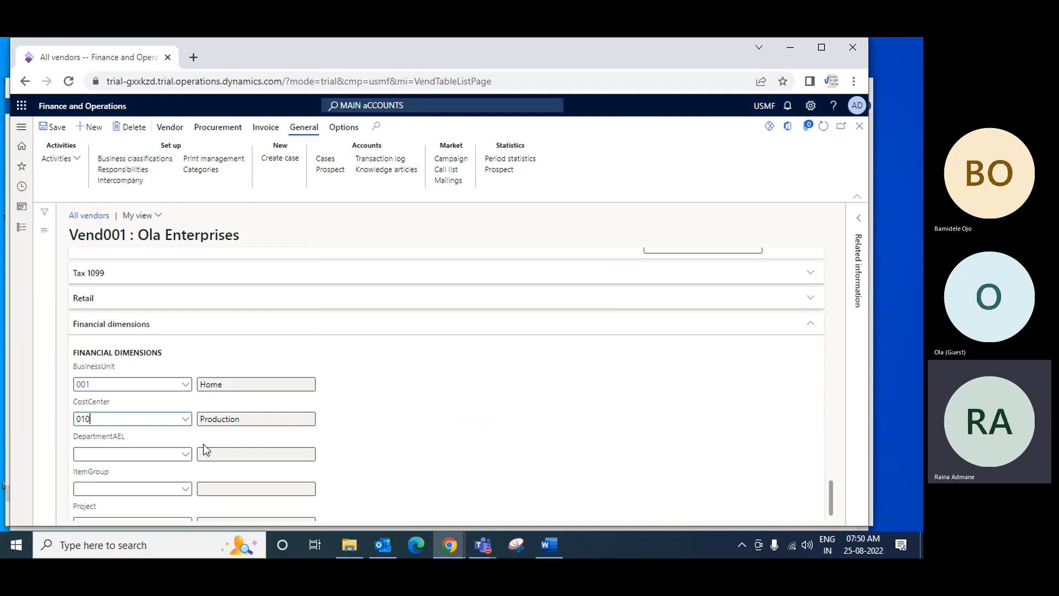
pyautogui.click(187, 462)
pyautogui.click(186, 454)
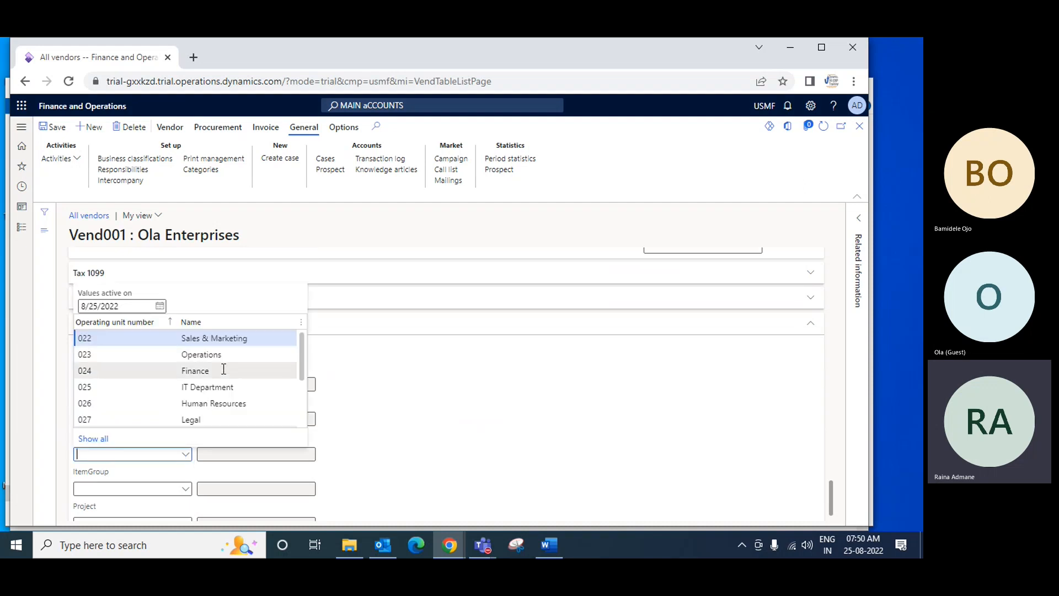
pyautogui.click(220, 387)
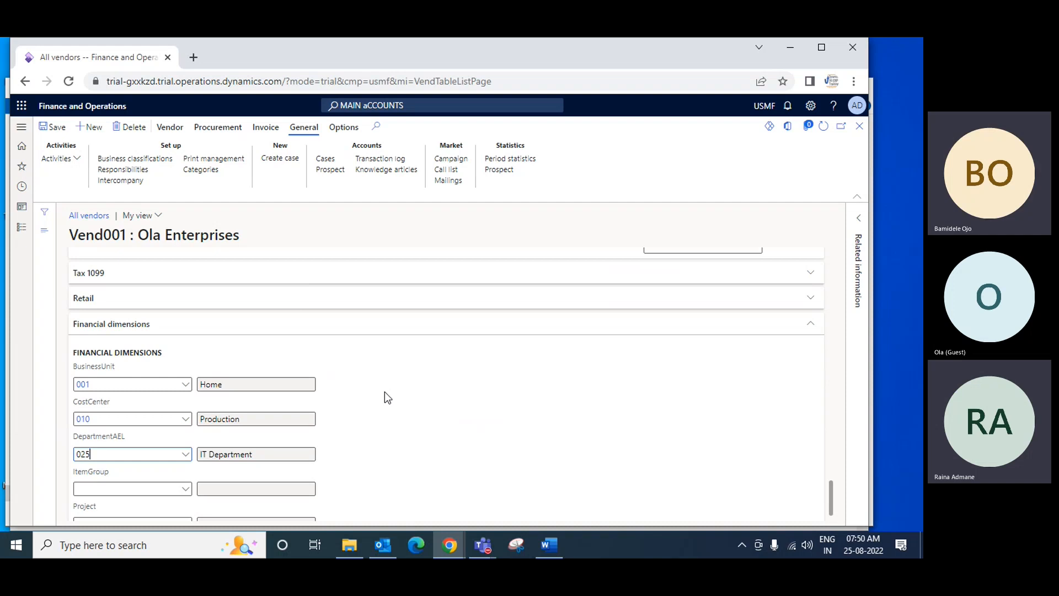
# Review the vendor record from its general details to its financial dimensions and display the available procurement actions
pyautogui.scroll(-1, 385, 392)
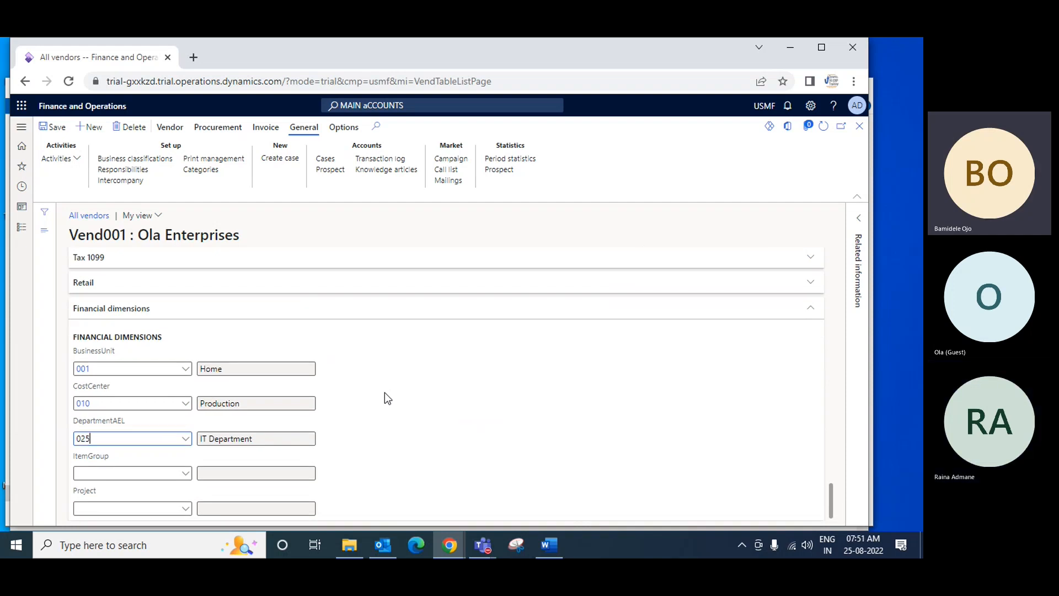
pyautogui.scroll(2, 385, 392)
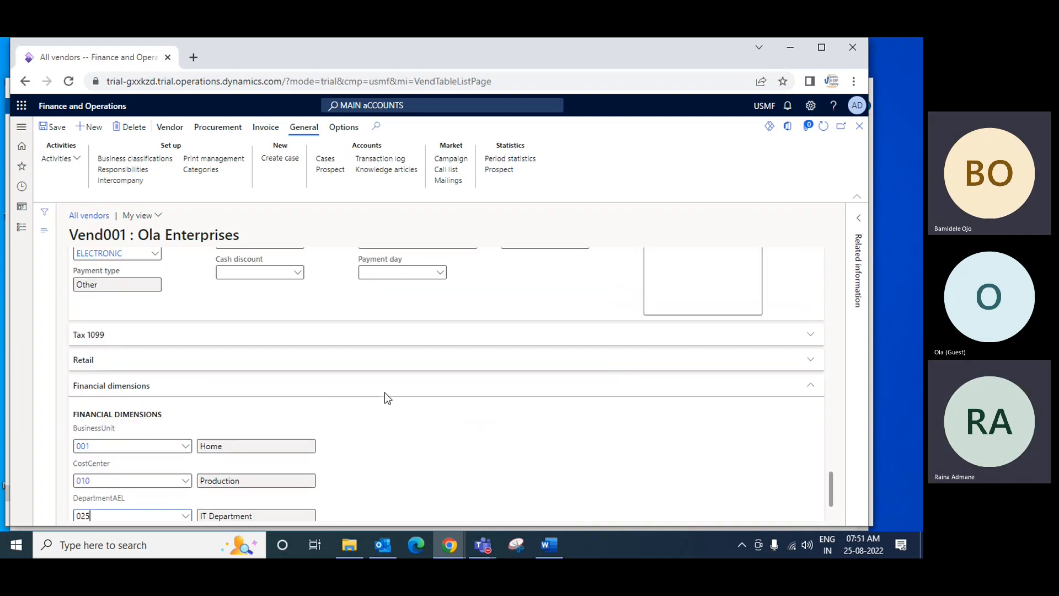
pyautogui.scroll(15, 385, 392)
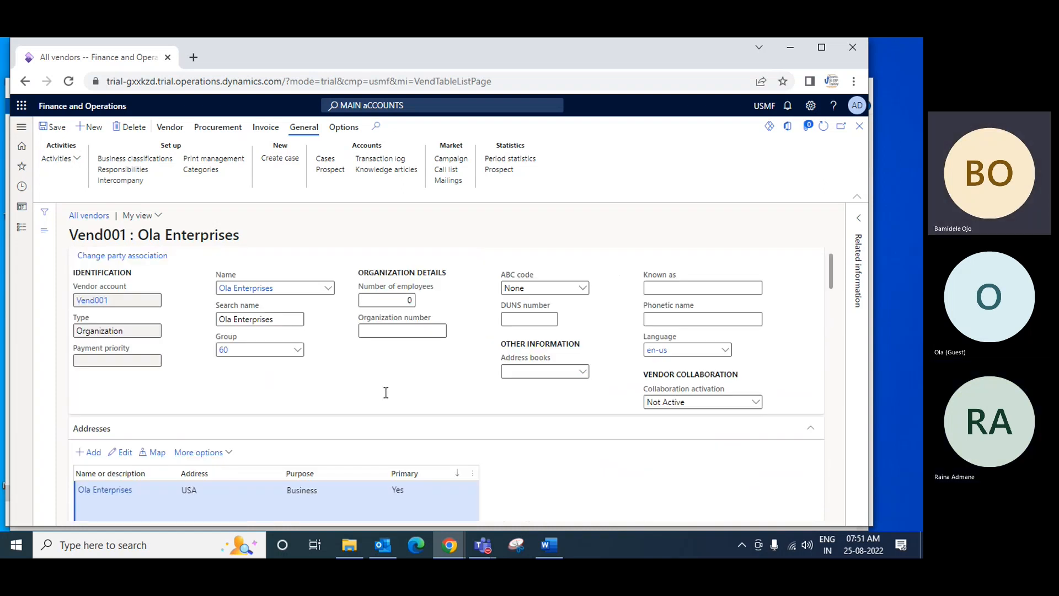
pyautogui.scroll(1, 386, 393)
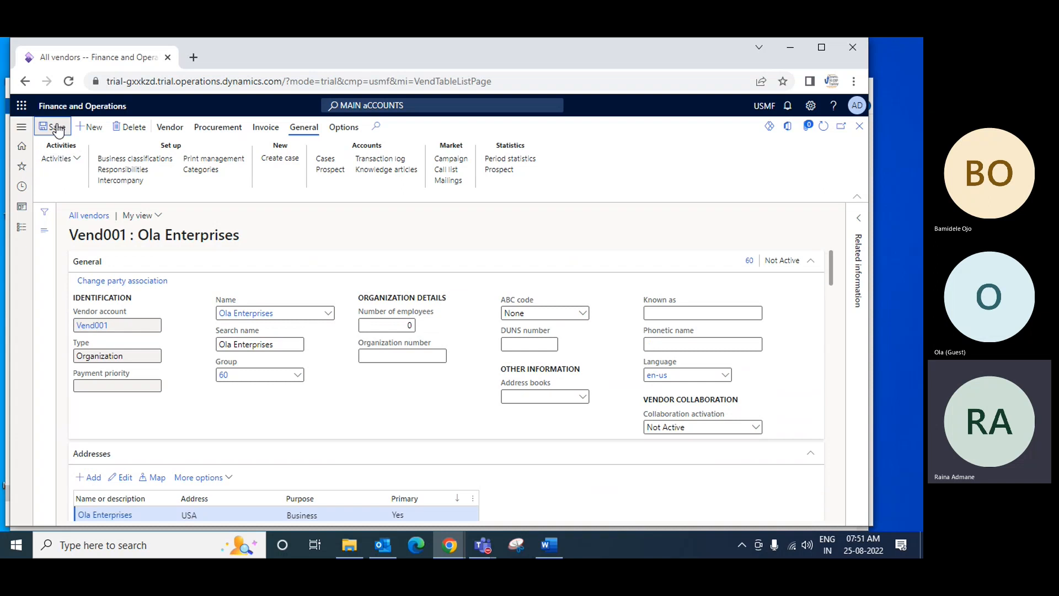
pyautogui.scroll(-15, 486, 293)
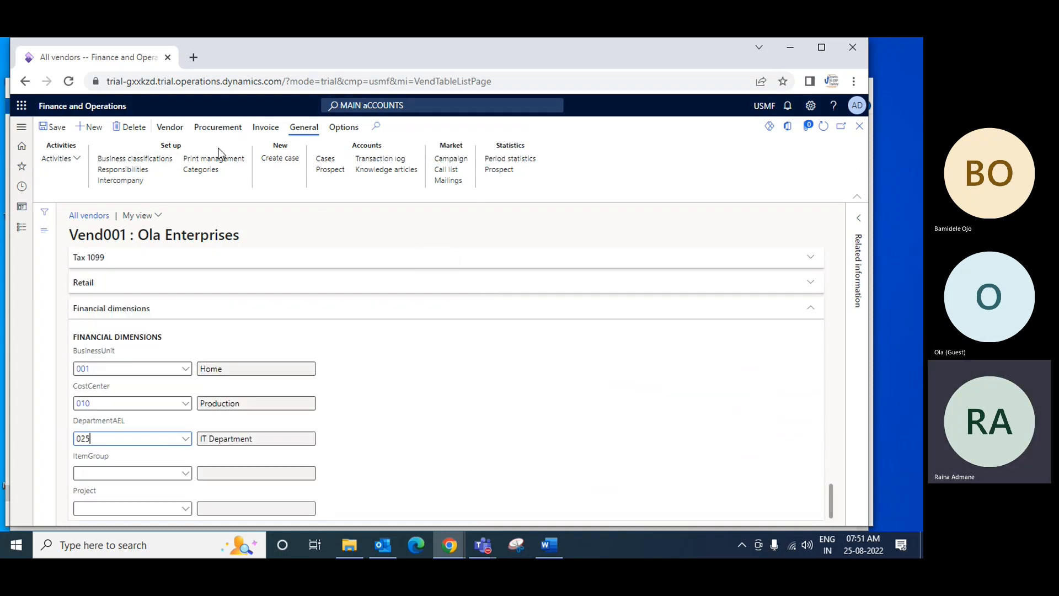
pyautogui.click(234, 129)
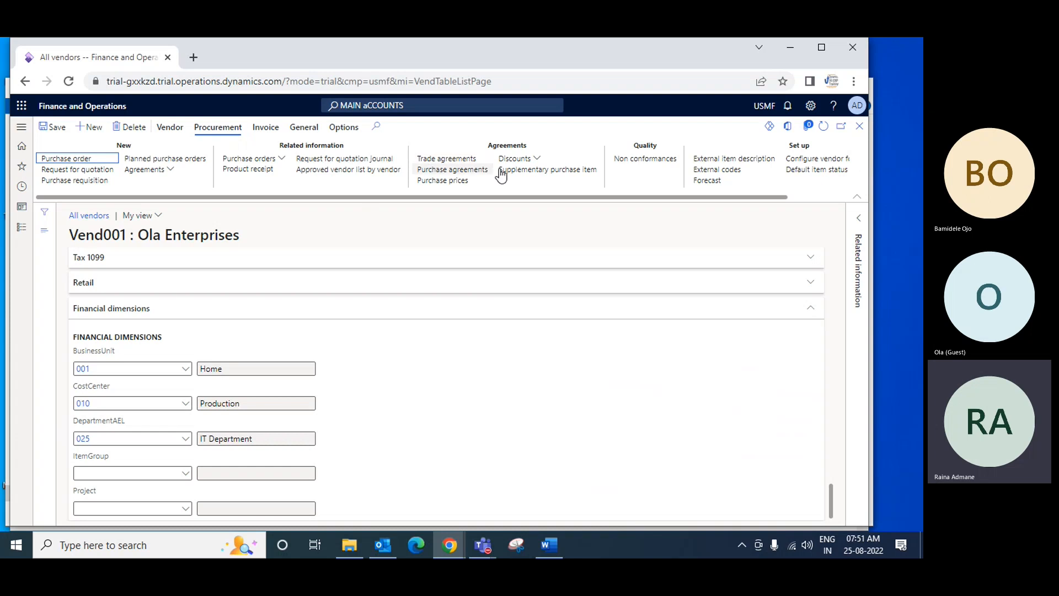
# Check the vendor's available invoice actions, then leave the record for the Accounts payable list of all purchase orders
pyautogui.click(262, 132)
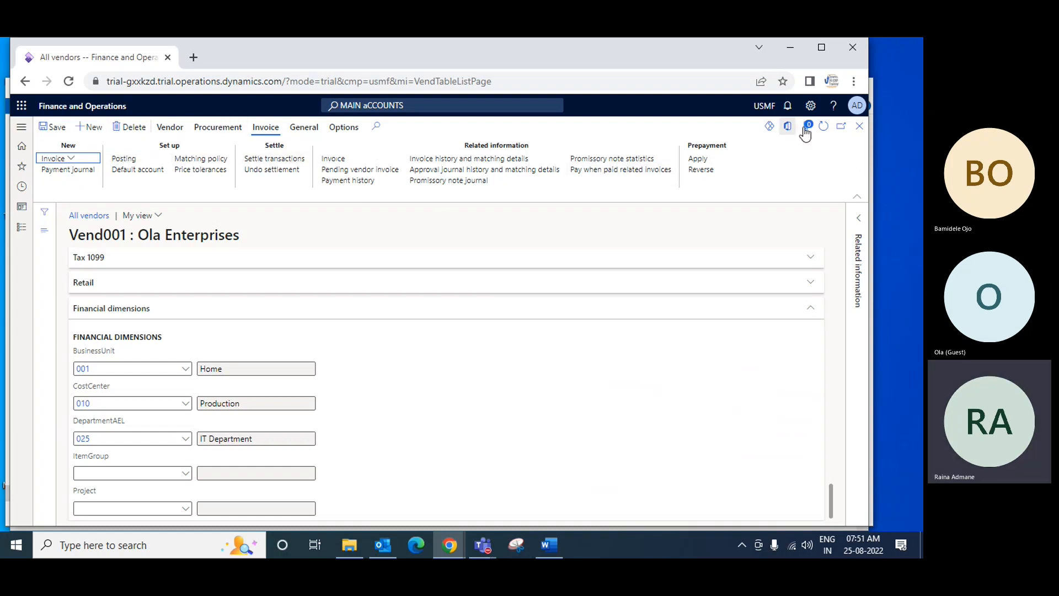
pyautogui.click(859, 128)
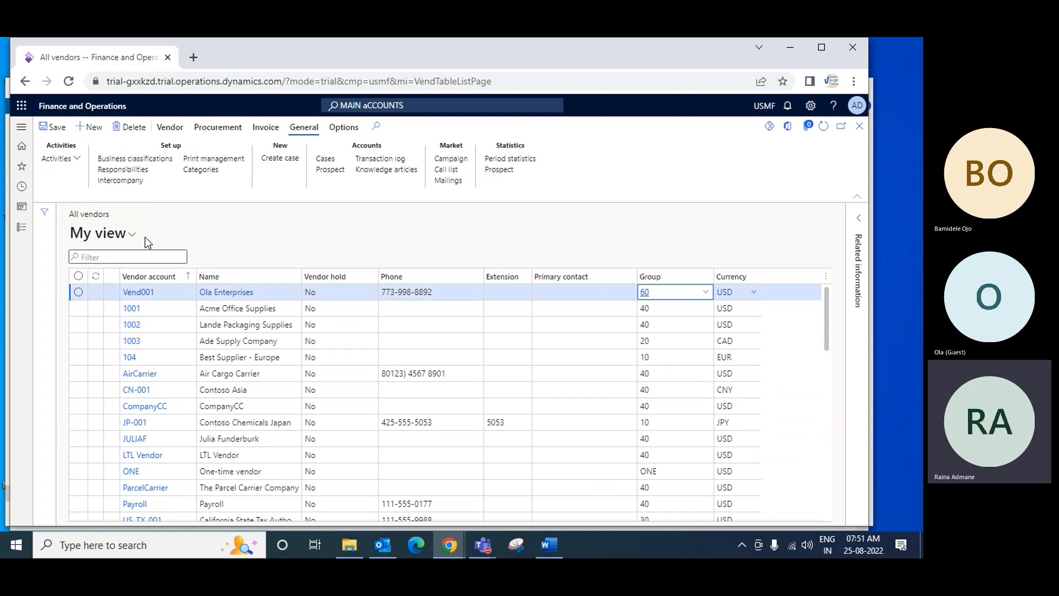
pyautogui.click(22, 229)
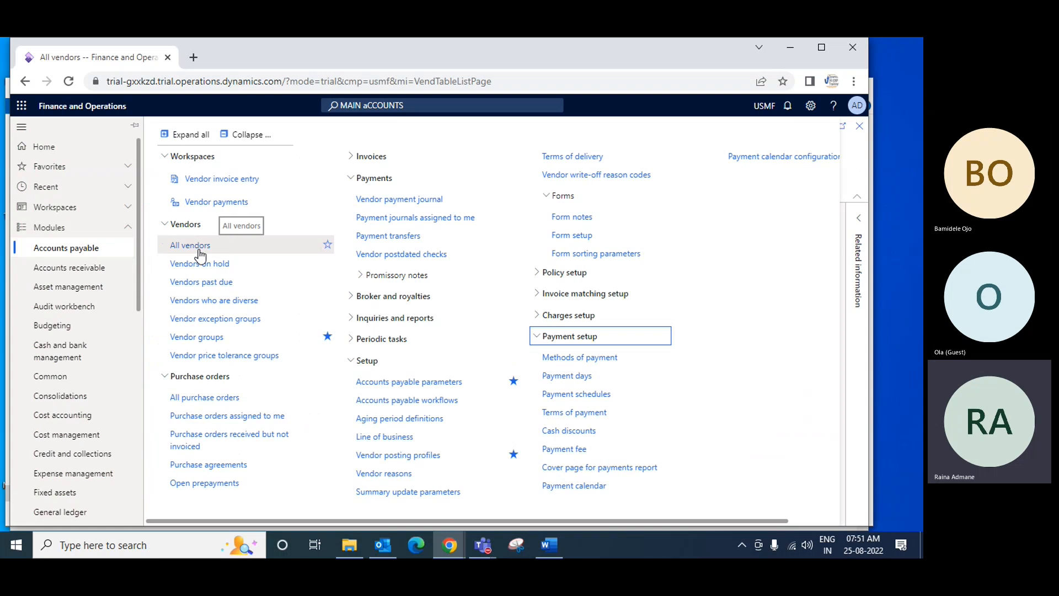
pyautogui.click(215, 398)
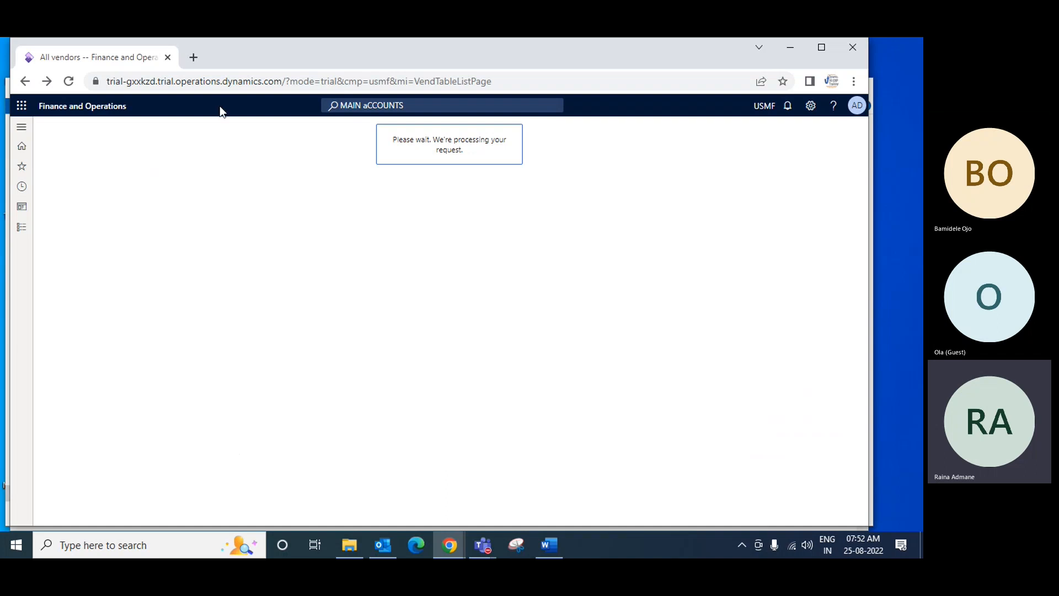
# Duplicate the browser tab, return to the original one and dismiss the error messages on the all purchase orders page
pyautogui.rightClick(112, 65)
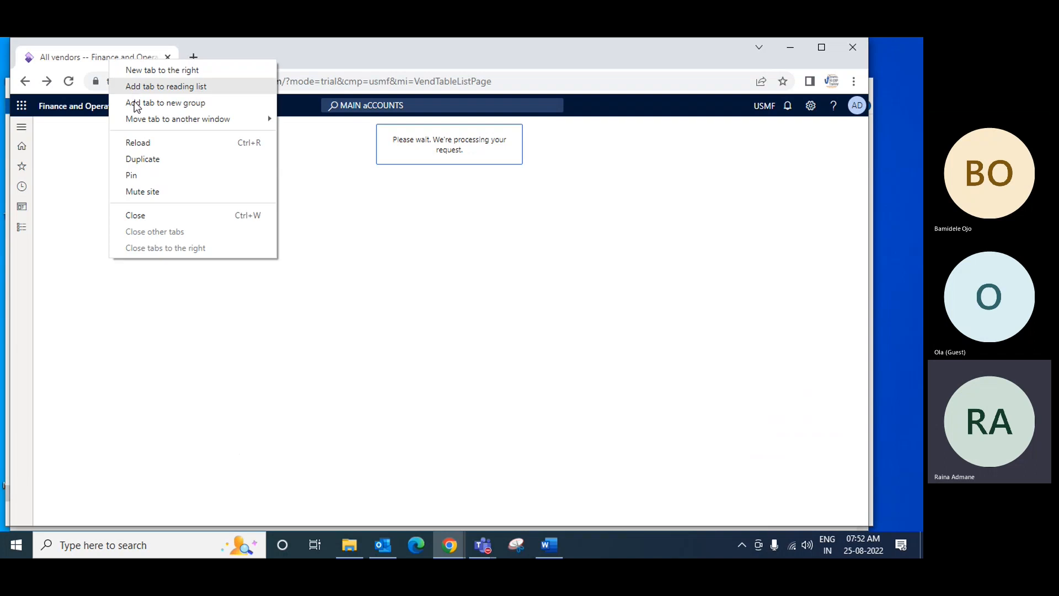
pyautogui.click(161, 156)
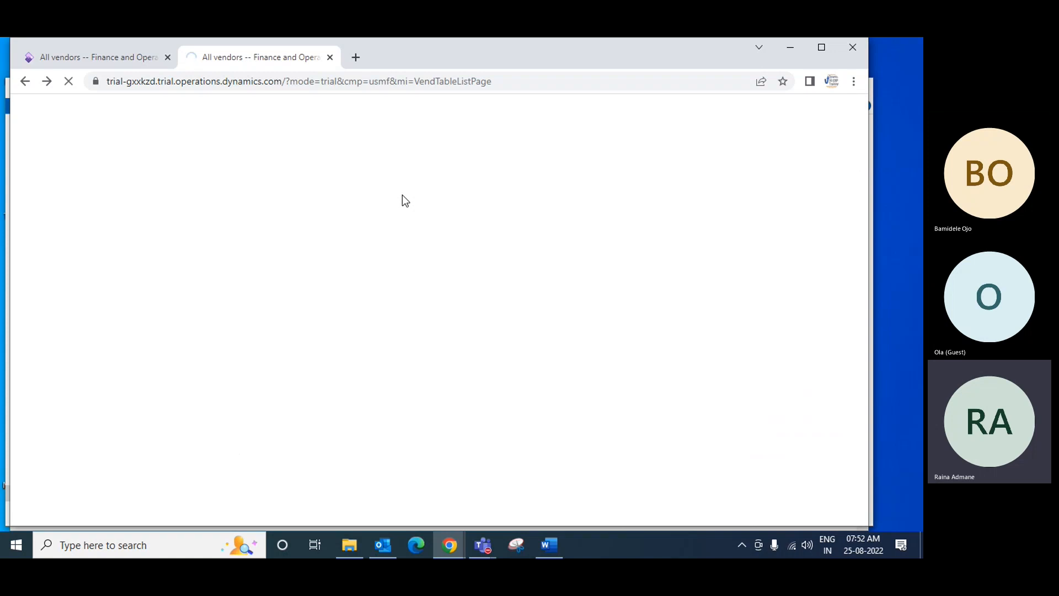
pyautogui.click(132, 58)
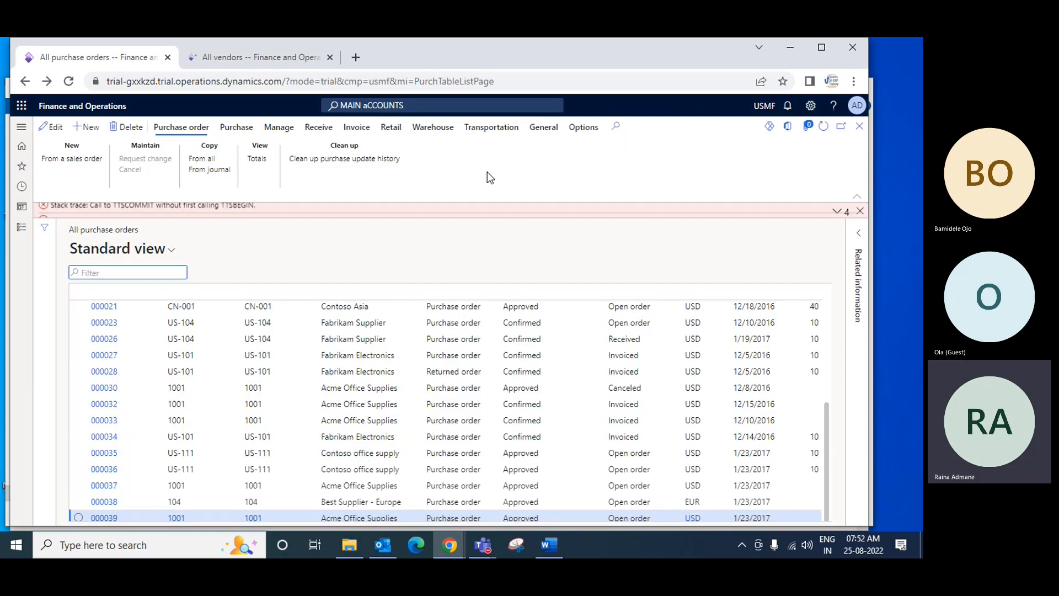
pyautogui.click(860, 212)
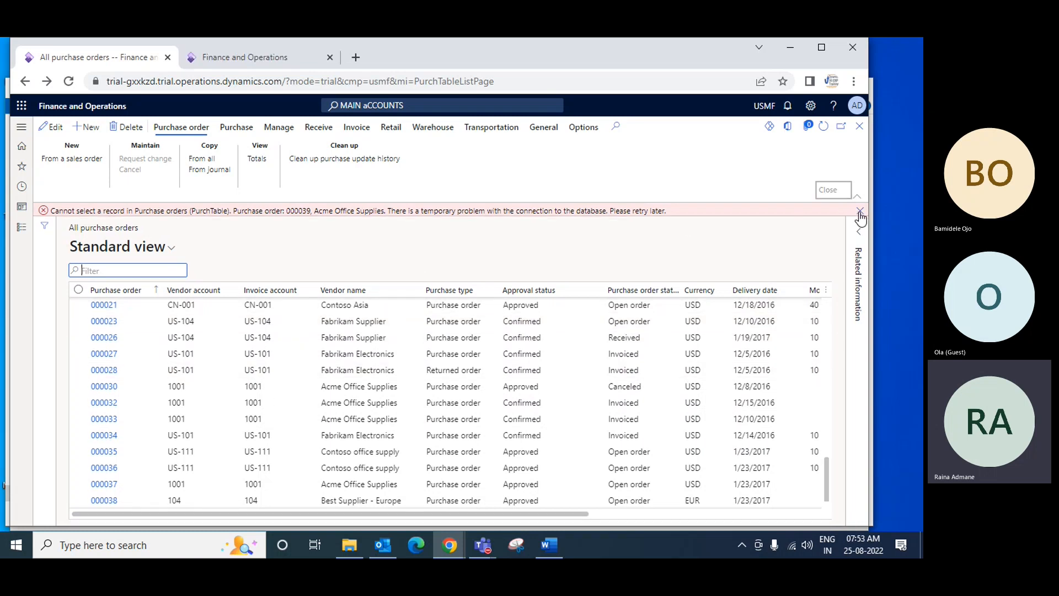
pyautogui.click(860, 212)
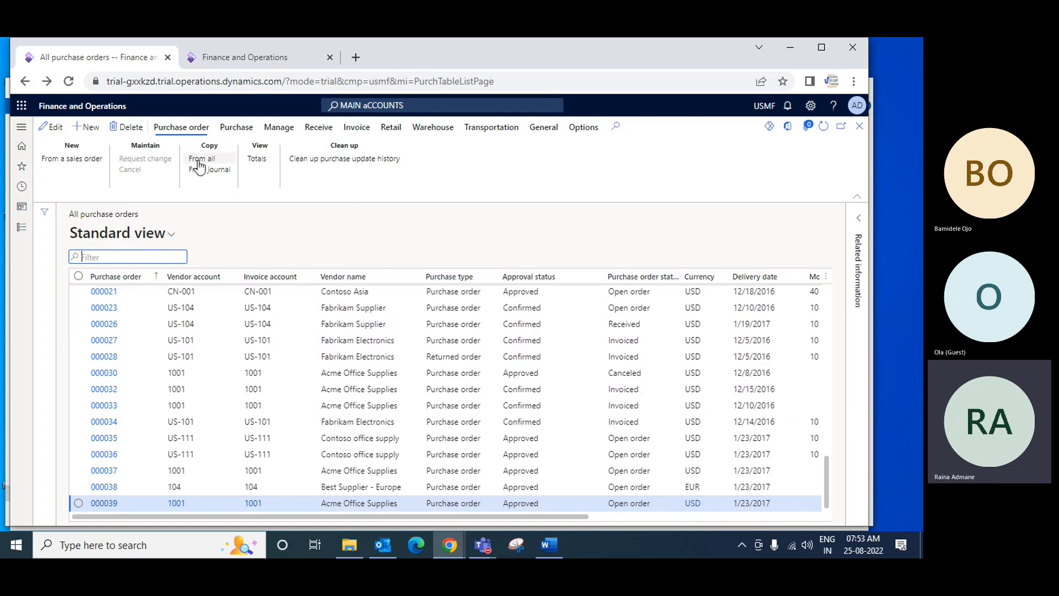
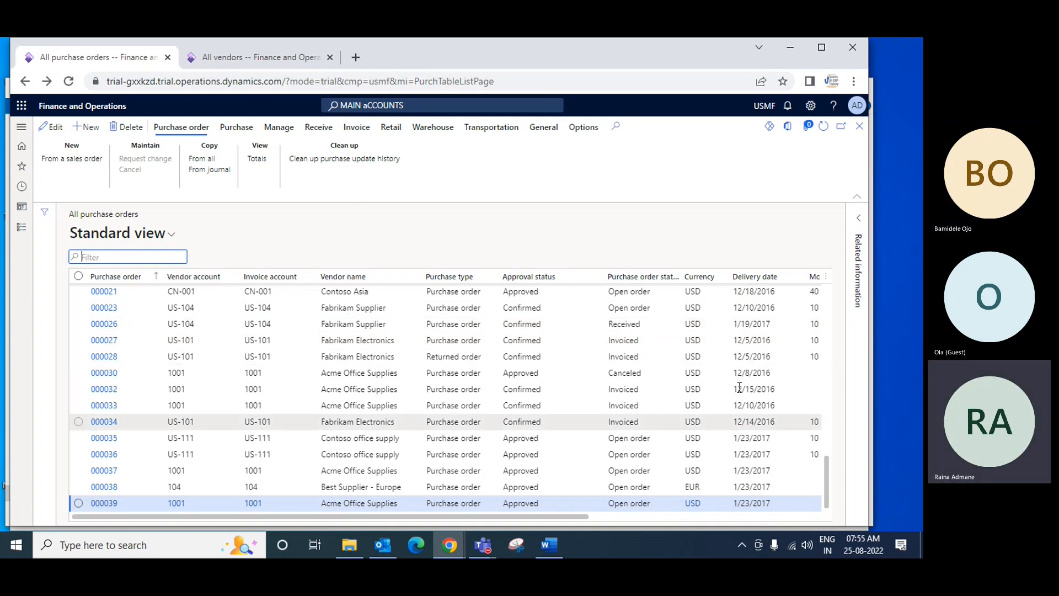
# Start a new purchase order and choose Ola Enterprises as its vendor account
pyautogui.moveTo(572, 519); pyautogui.dragTo(707, 517)
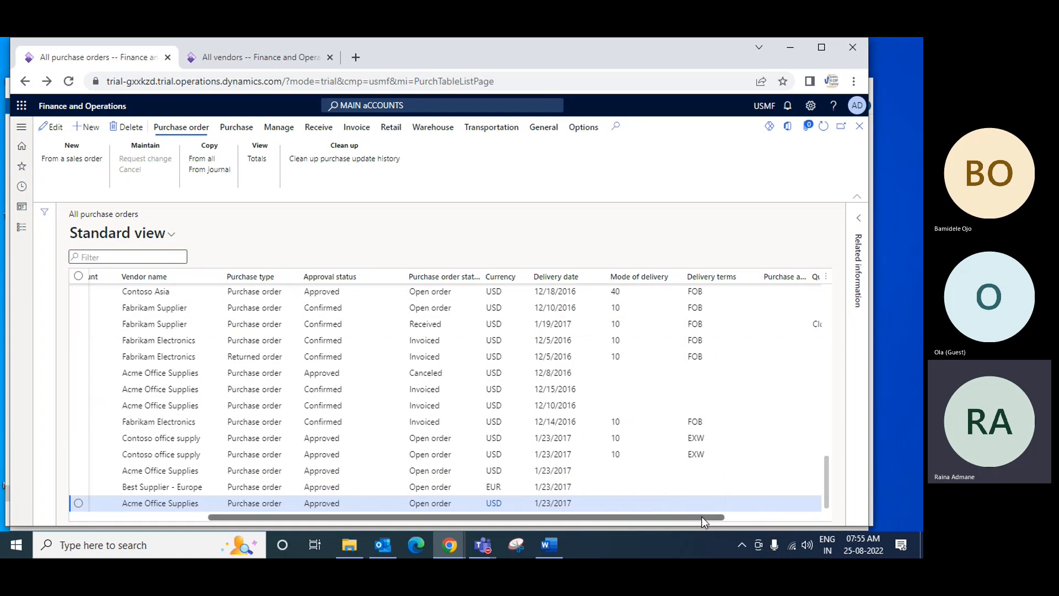
pyautogui.moveTo(701, 518); pyautogui.dragTo(548, 522)
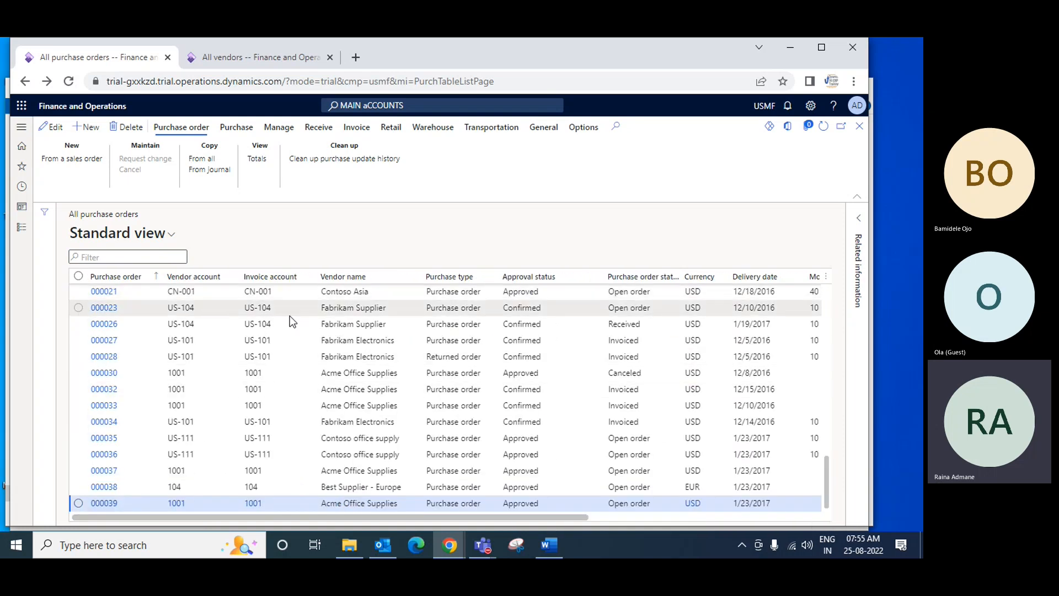
pyautogui.click(91, 131)
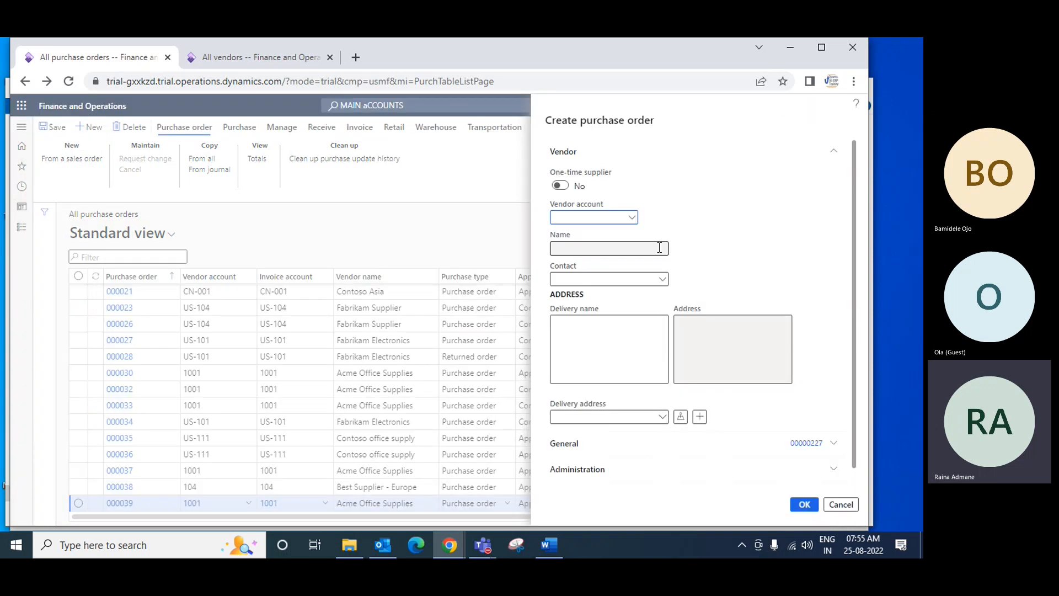
pyautogui.click(632, 219)
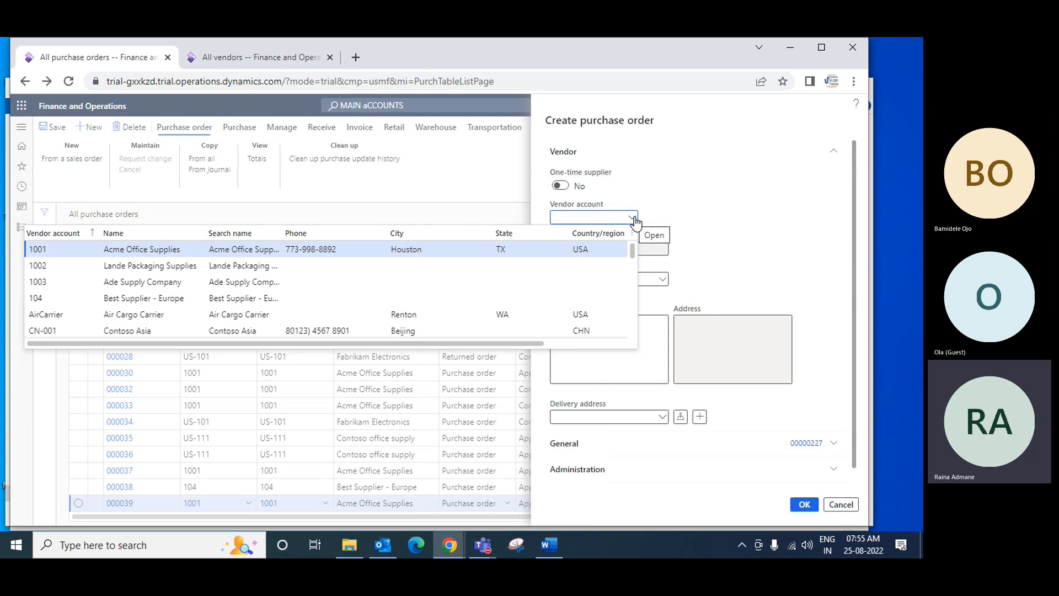
pyautogui.write('vend')
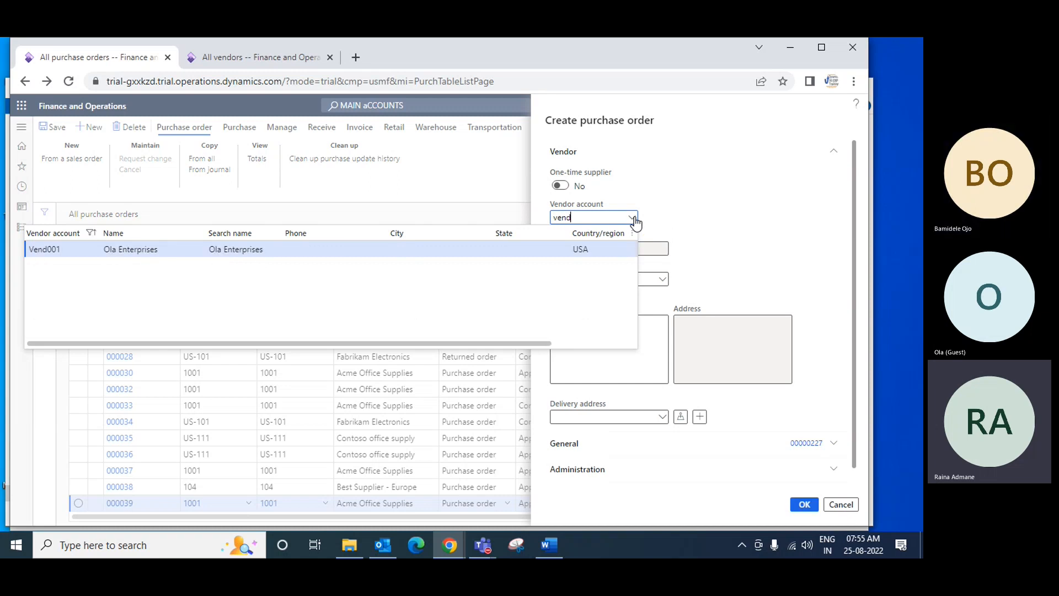
pyautogui.click(117, 251)
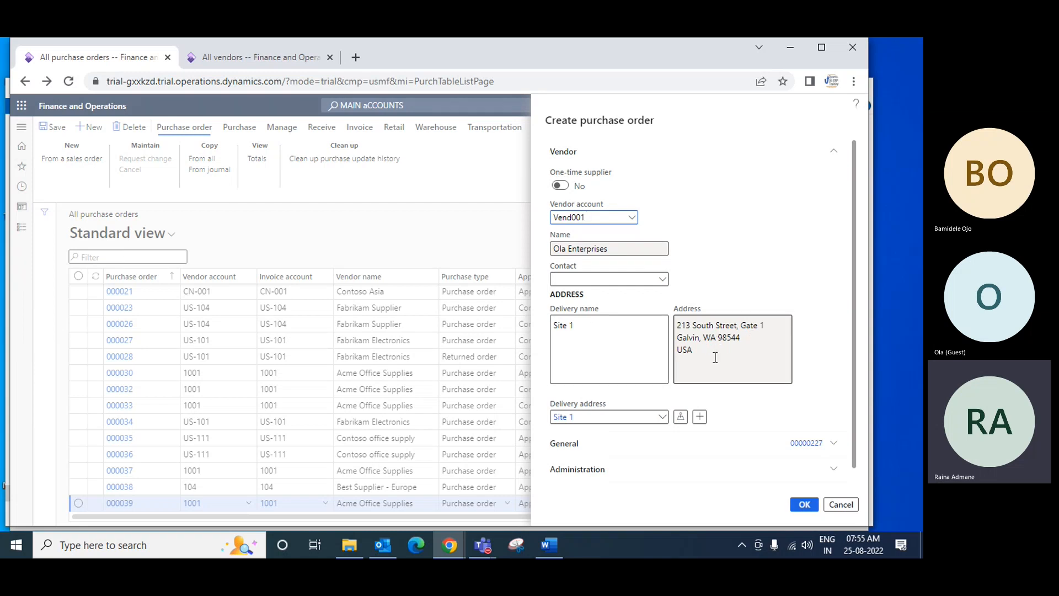
# Check the new order's address and general details, then create the purchase order for Ola Enterprises
pyautogui.scroll(-1, 715, 357)
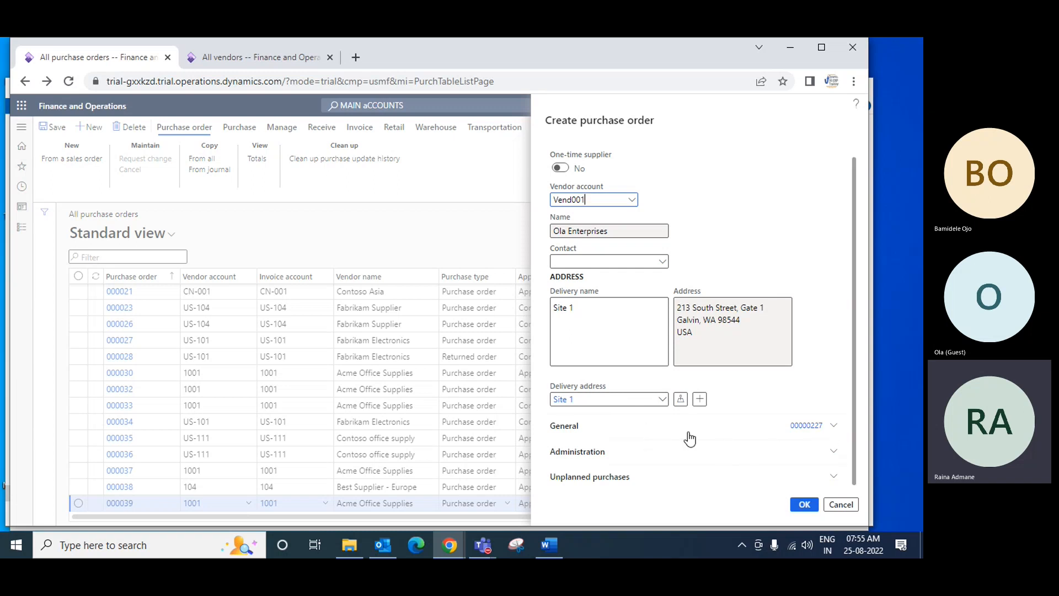
pyautogui.click(577, 433)
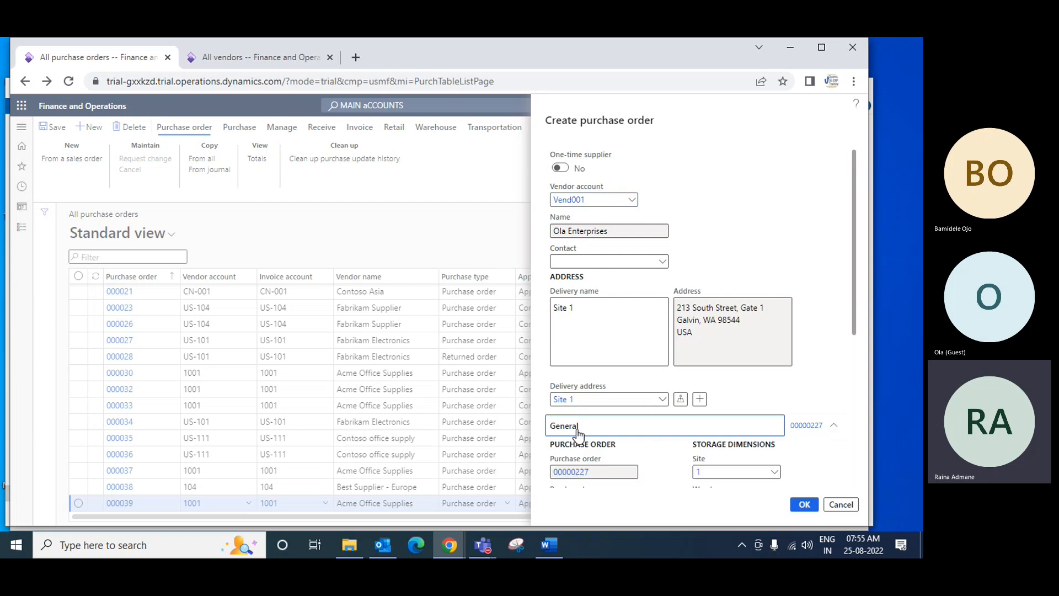
pyautogui.scroll(-5, 706, 469)
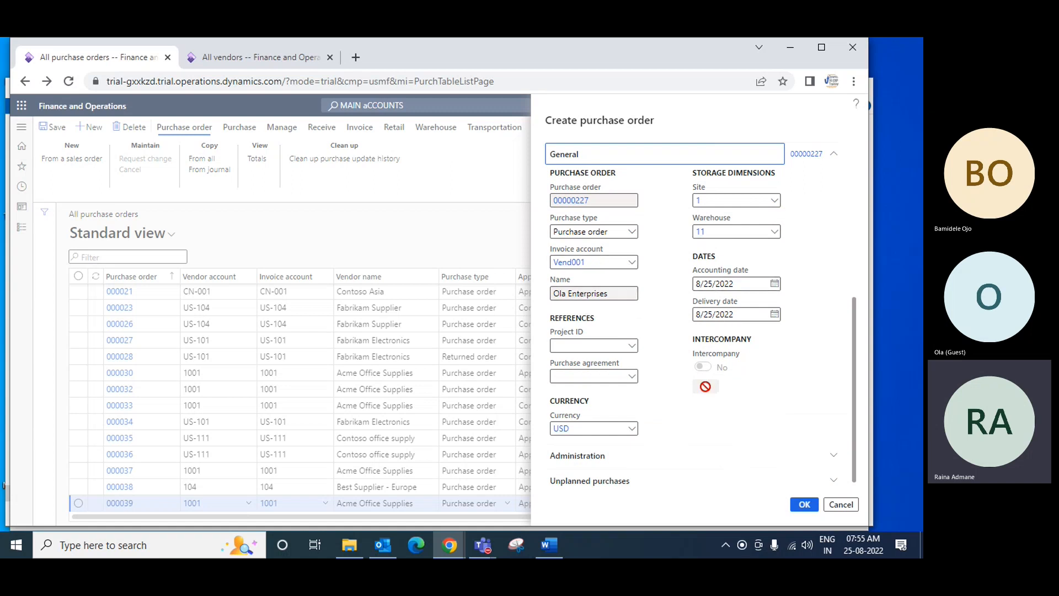
pyautogui.scroll(-1, 719, 376)
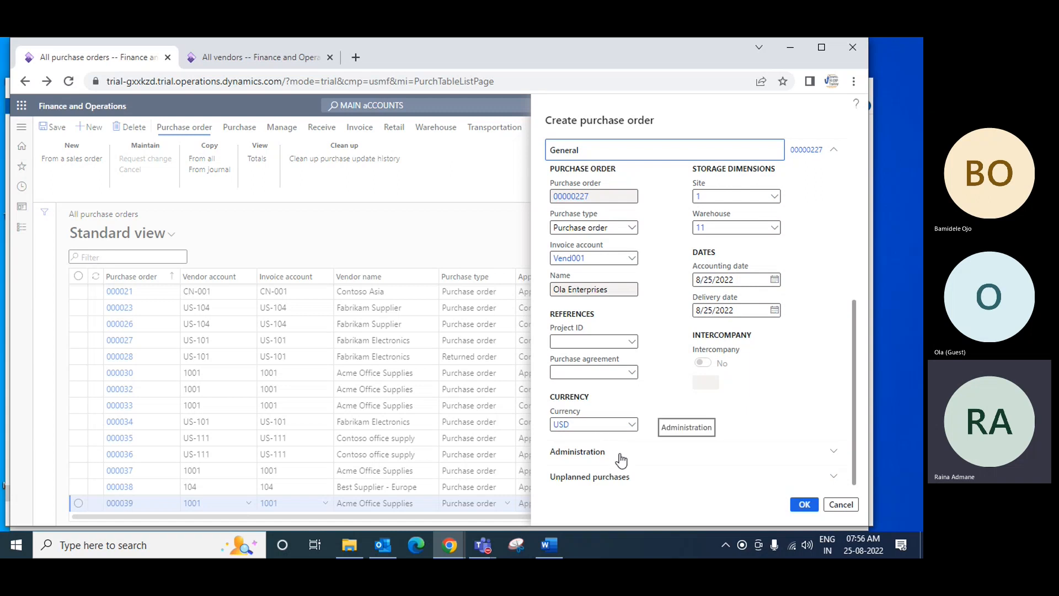
pyautogui.scroll(5, 739, 444)
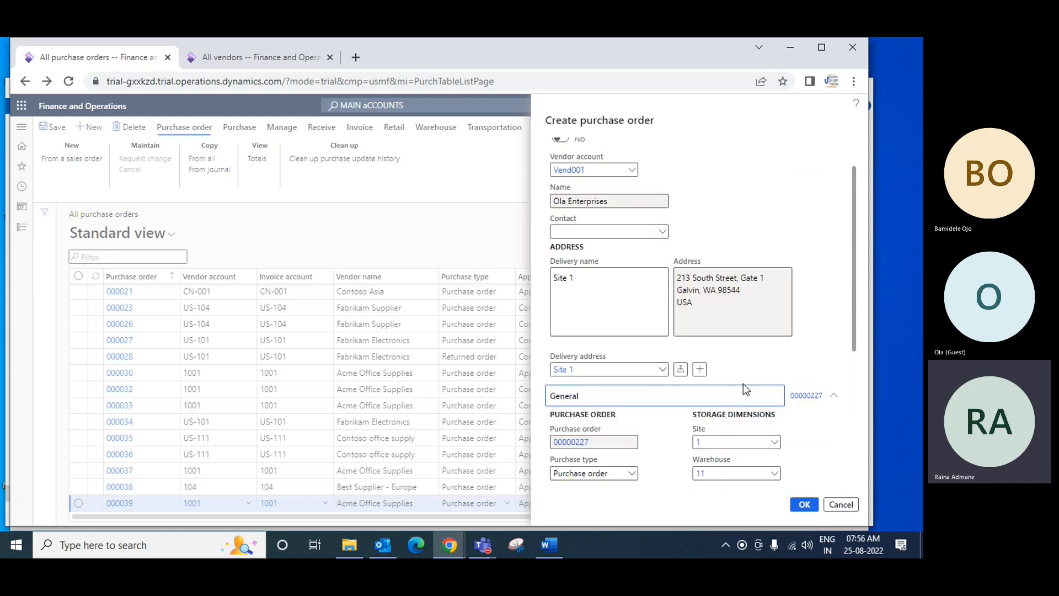
pyautogui.scroll(1, 743, 383)
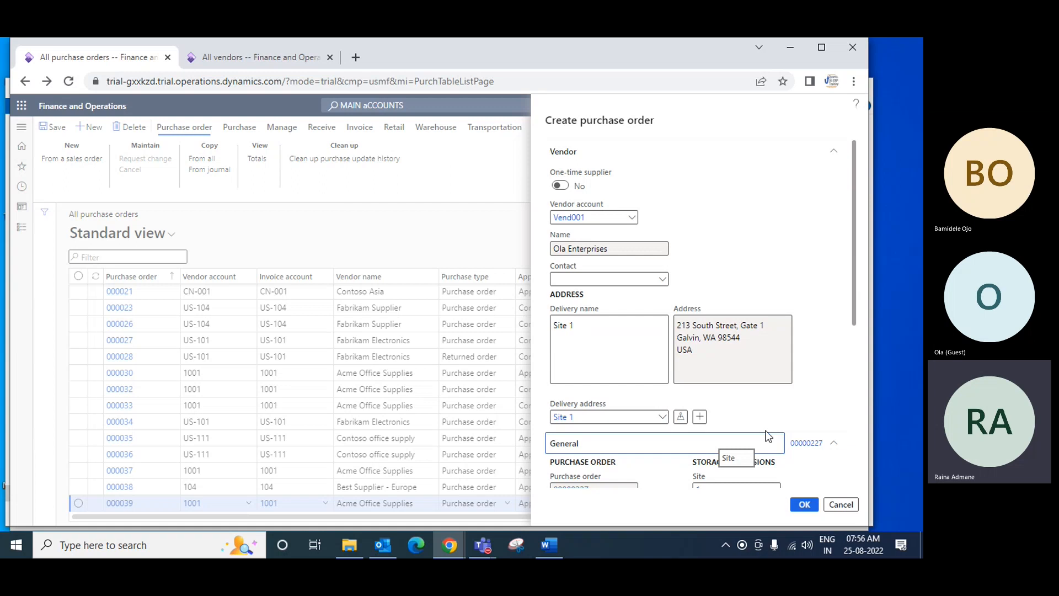
pyautogui.click(806, 506)
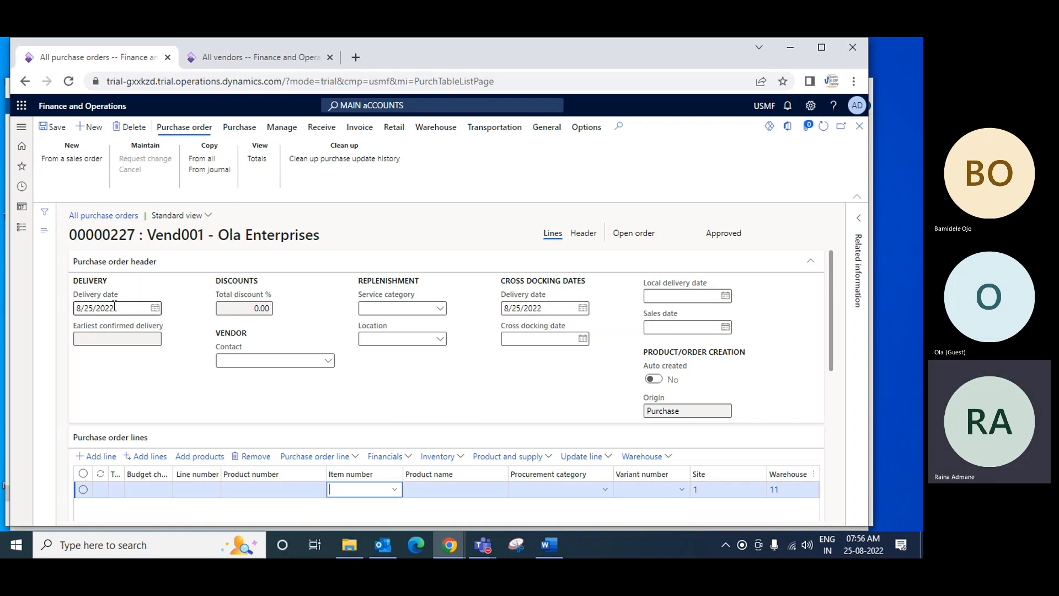
# Set the delivery date in the purchase order header to 8/31/2022 and go through the remaining header fields
pyautogui.click(155, 308)
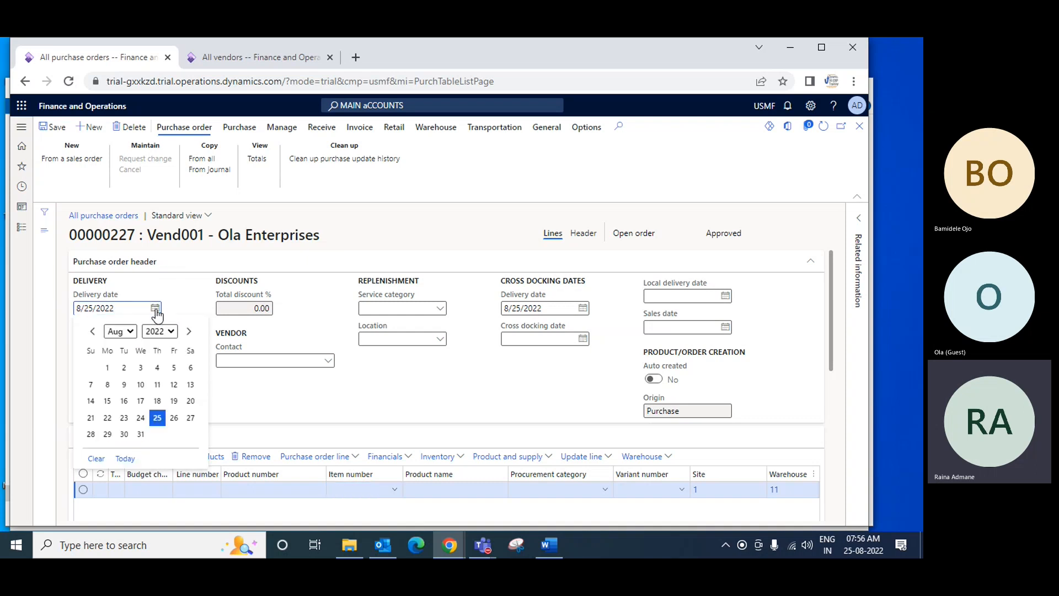
pyautogui.click(141, 434)
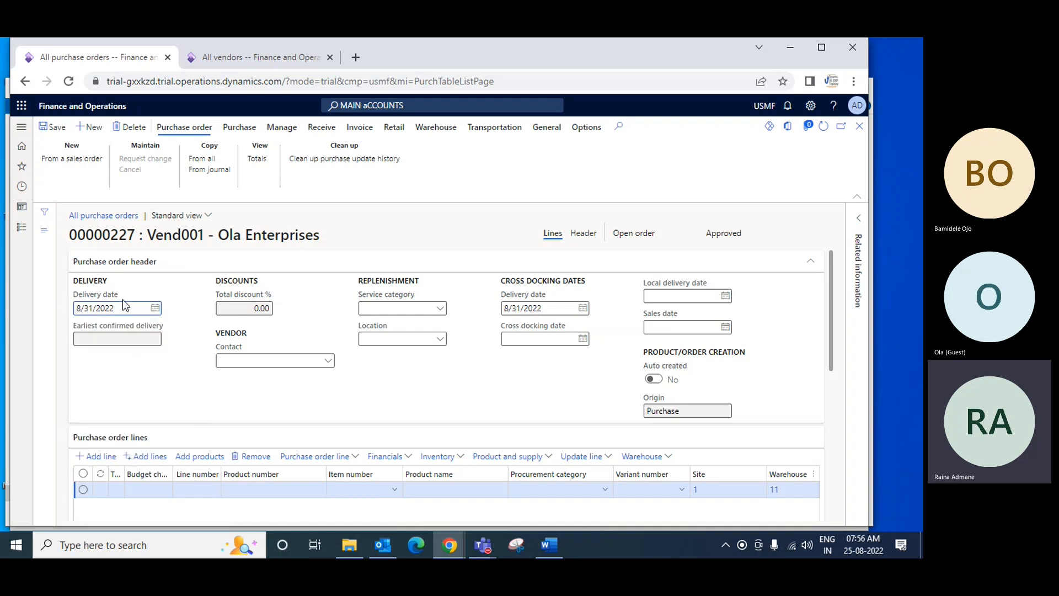
pyautogui.press('Tab')
pyautogui.press('Tab')
pyautogui.press('Tab')
pyautogui.press('Tab')
pyautogui.press('Tab')
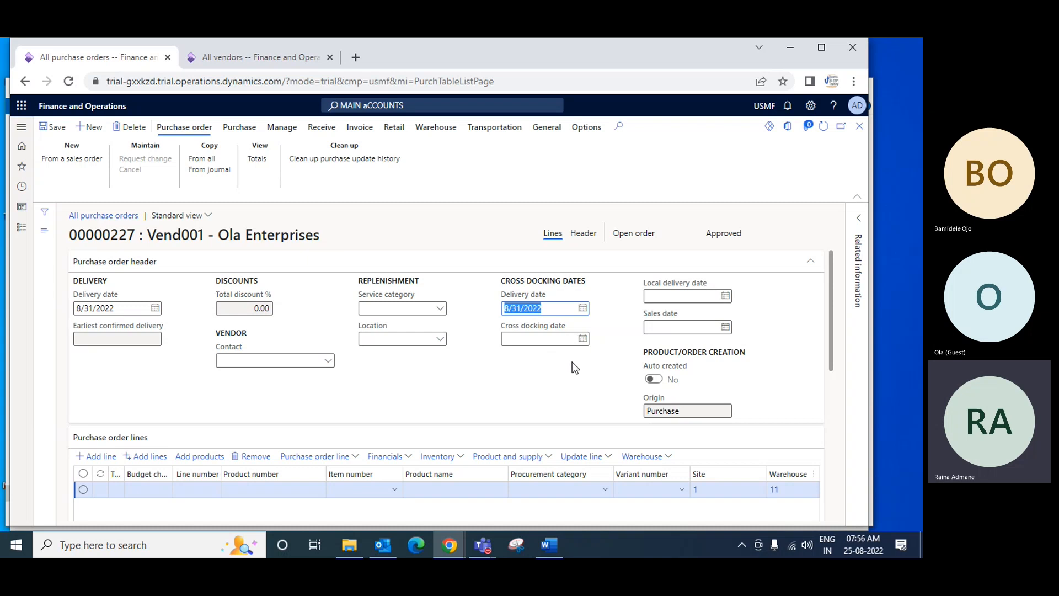
pyautogui.press('Tab')
pyautogui.press('Tab')
pyautogui.press('Tab')
pyautogui.press('Tab')
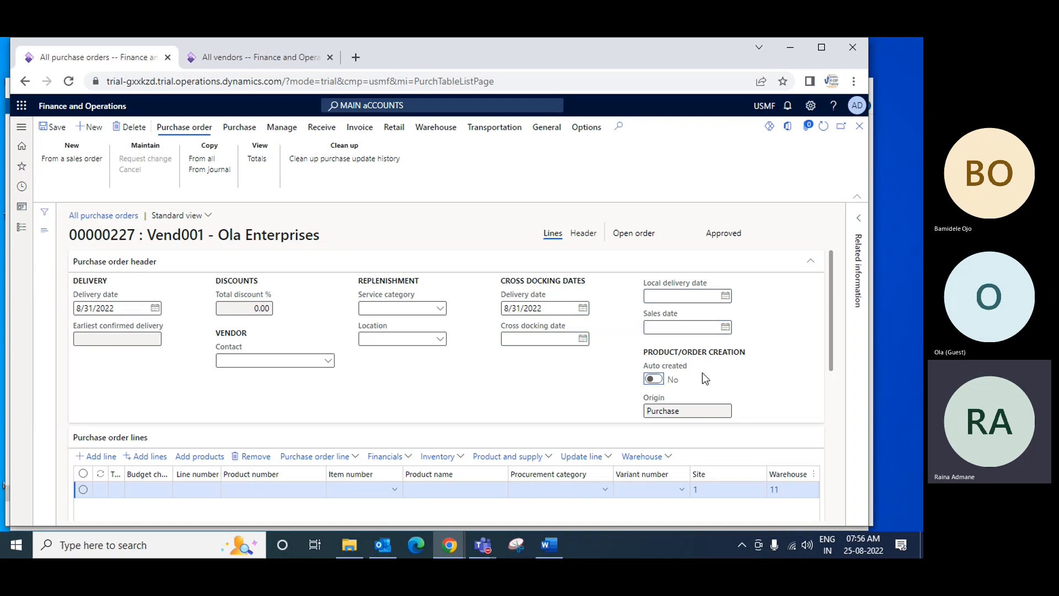
# Add another purchase order line and select item D0001 (MidRangeSpeaker) on the first line
pyautogui.scroll(-3, 408, 385)
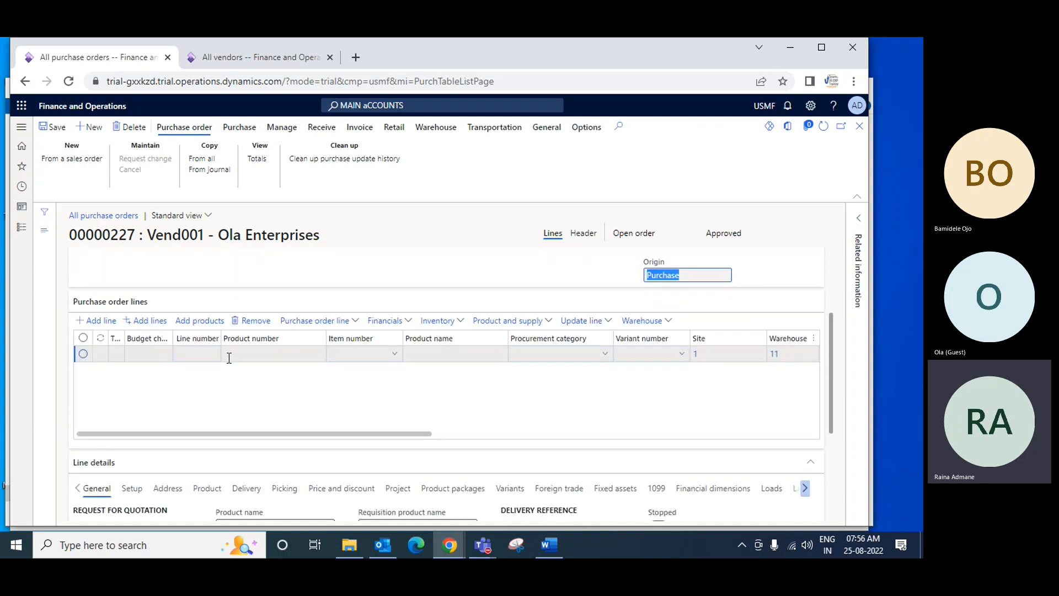
pyautogui.click(106, 325)
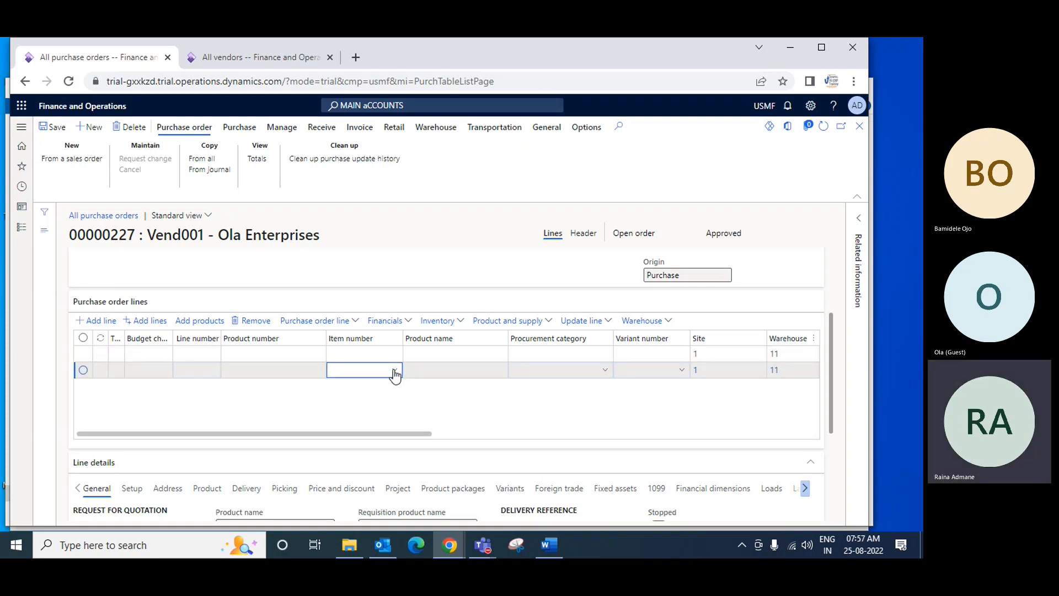
pyautogui.click(356, 355)
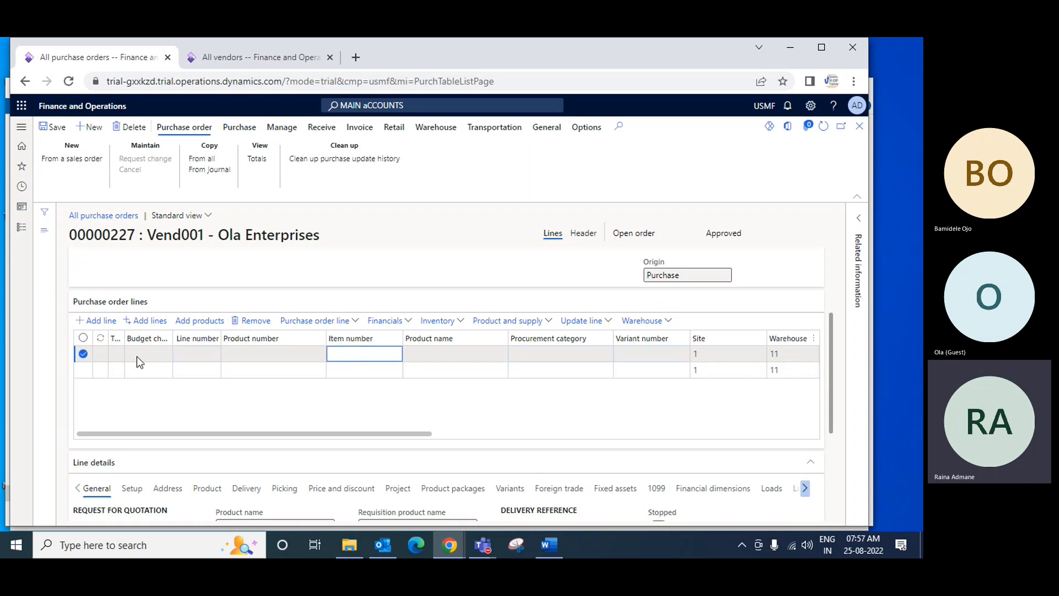
pyautogui.click(396, 355)
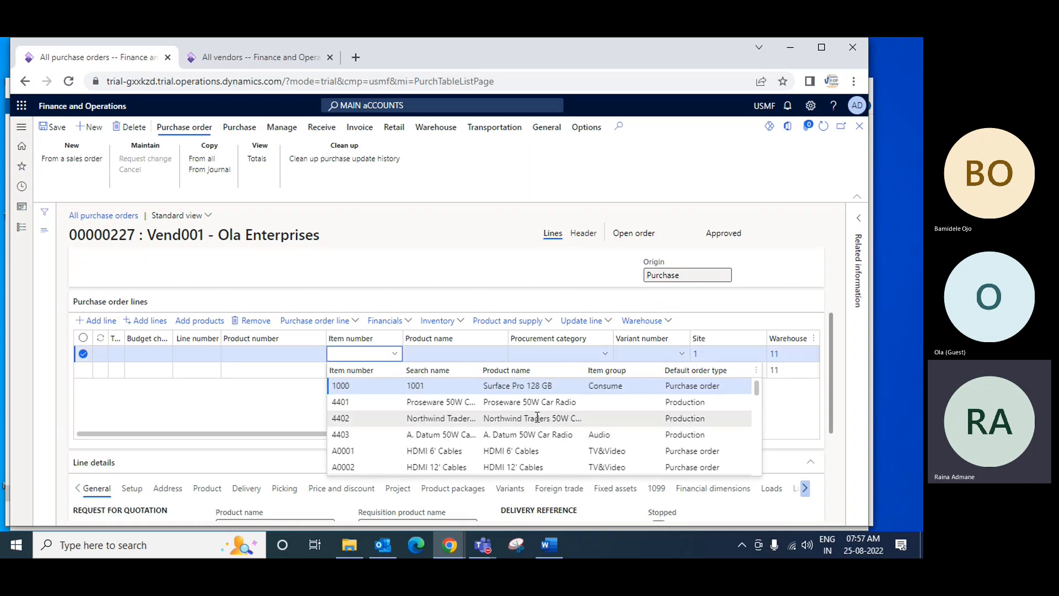
pyautogui.scroll(-5, 597, 442)
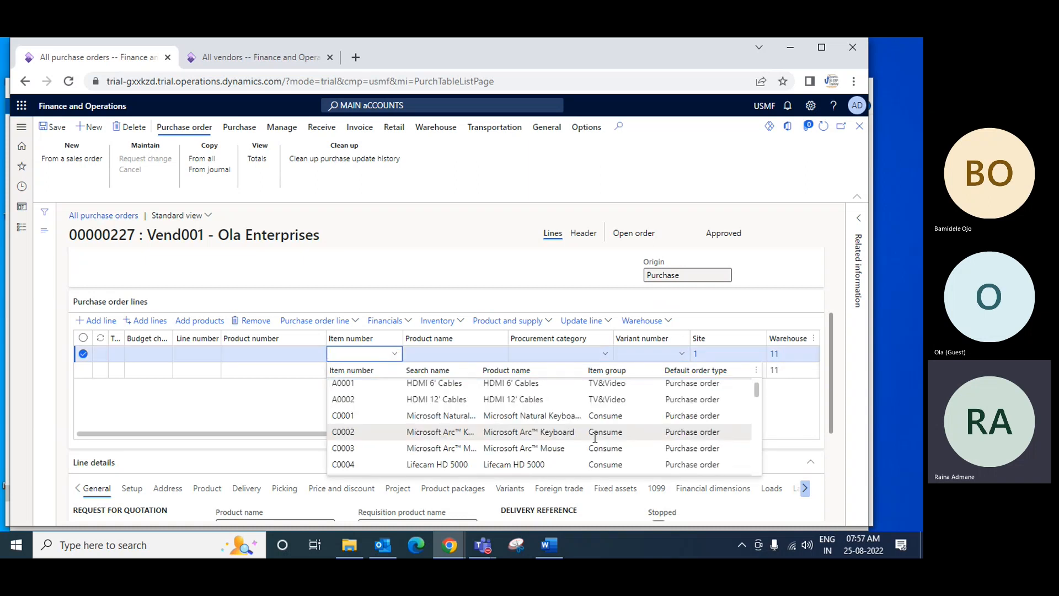
pyautogui.click(519, 445)
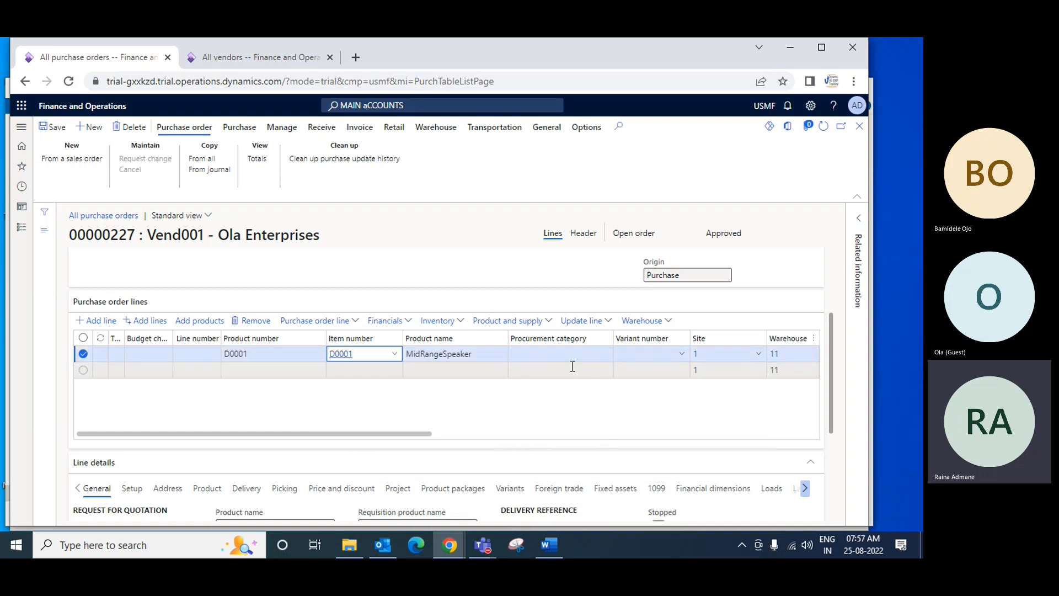
# Set the MidRangeSpeaker line's quantity to 100 and check its unit price and net amount
pyautogui.moveTo(419, 441); pyautogui.dragTo(574, 442)
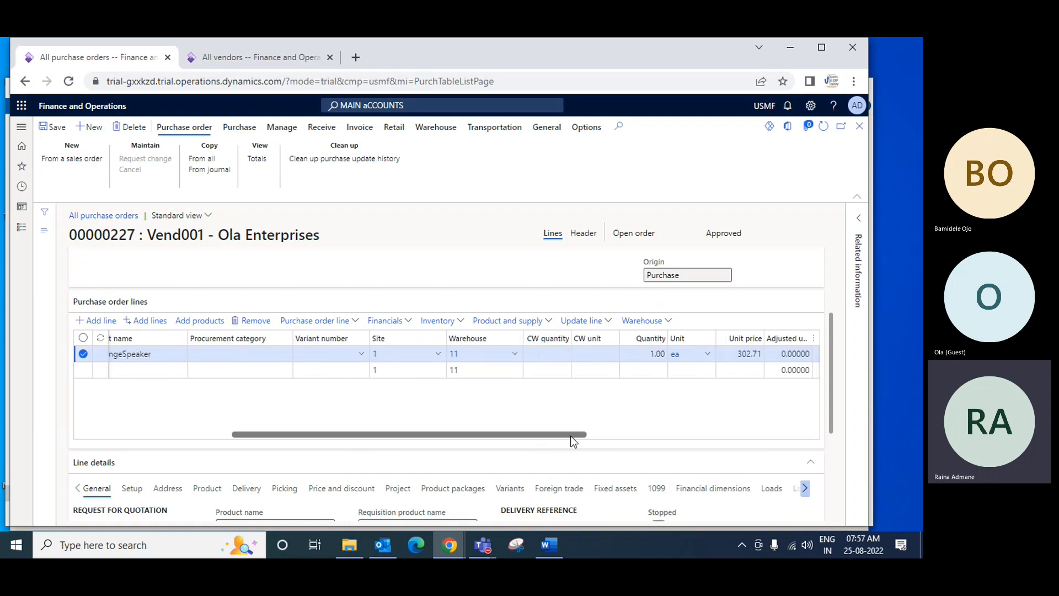
pyautogui.click(625, 352)
pyautogui.write('1')
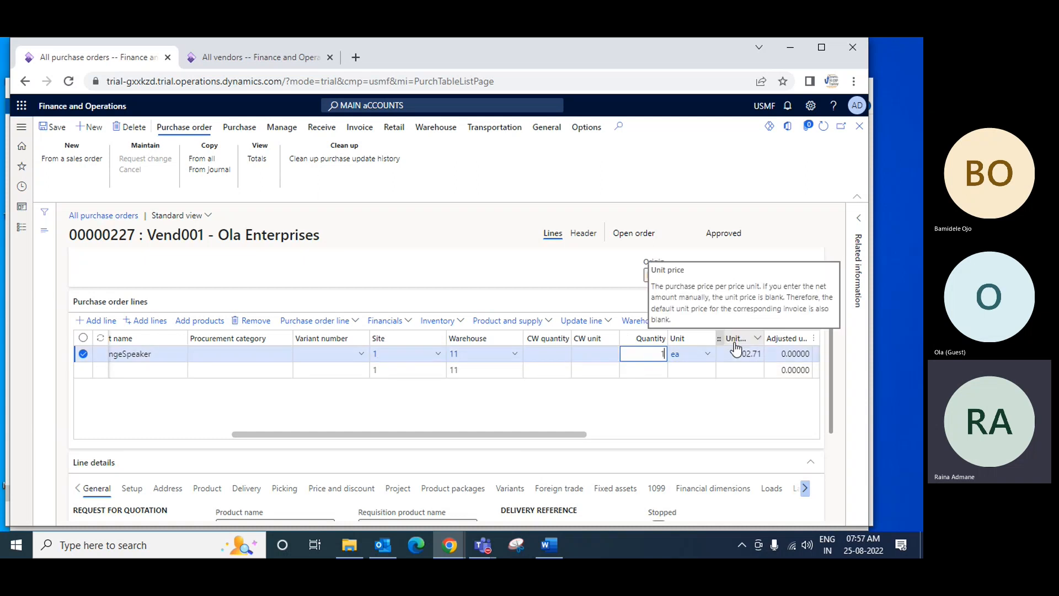
pyautogui.write('00')
pyautogui.press('Tab')
pyautogui.press('Tab')
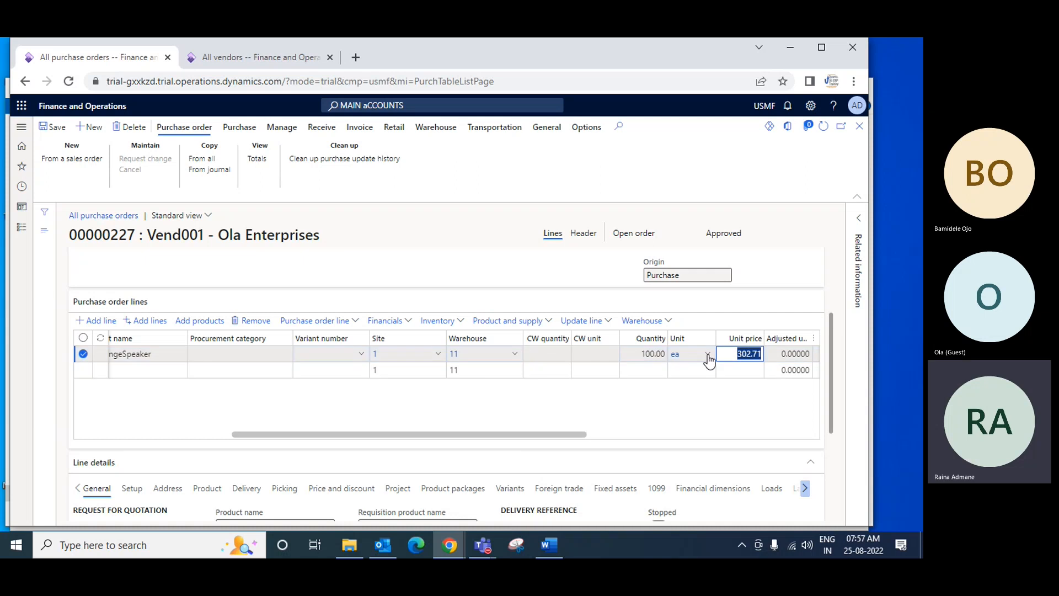
pyautogui.moveTo(600, 435); pyautogui.dragTo(801, 429)
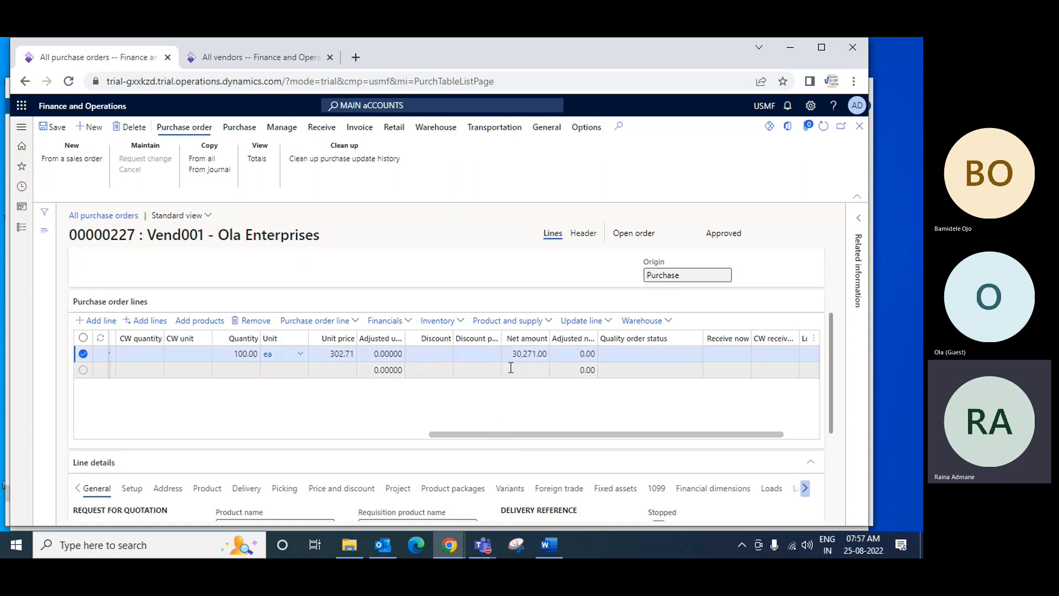
pyautogui.moveTo(638, 438); pyautogui.dragTo(312, 371)
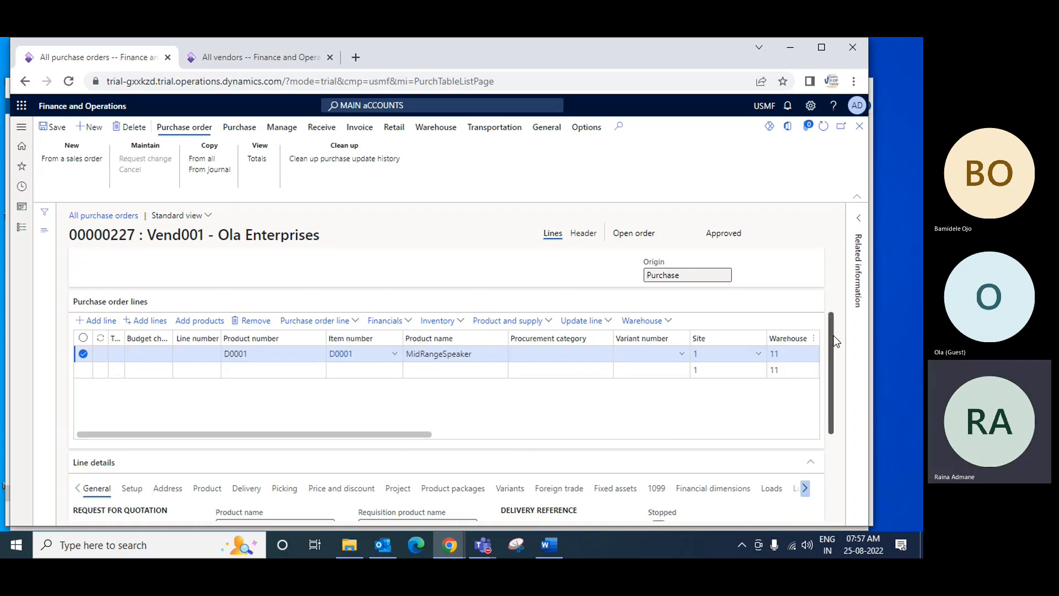
# Review the MidRangeSpeaker line's general, setup and delivery address details
pyautogui.scroll(-3, 836, 338)
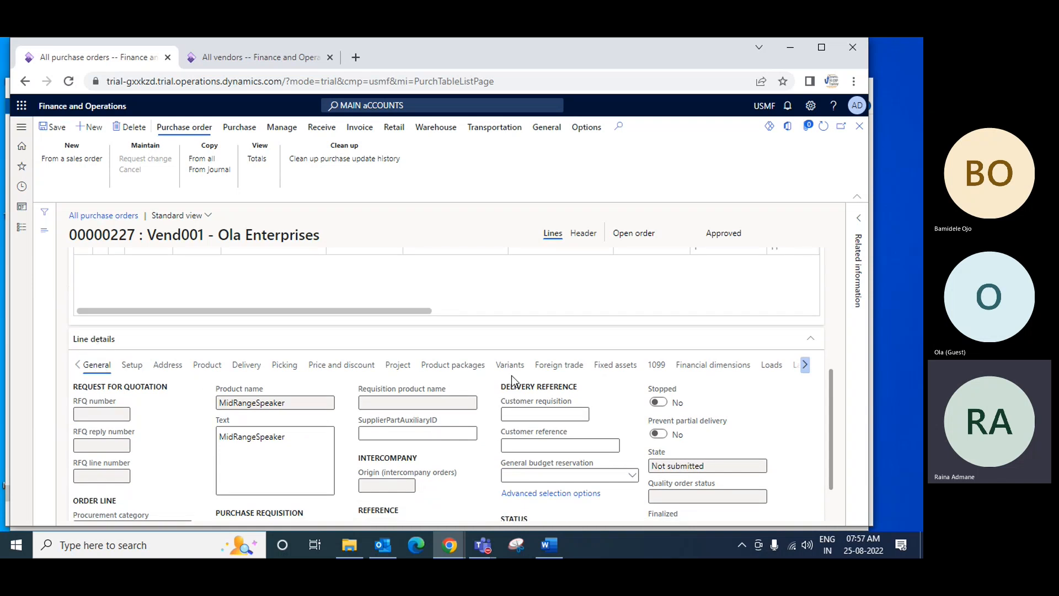
pyautogui.scroll(-2, 184, 429)
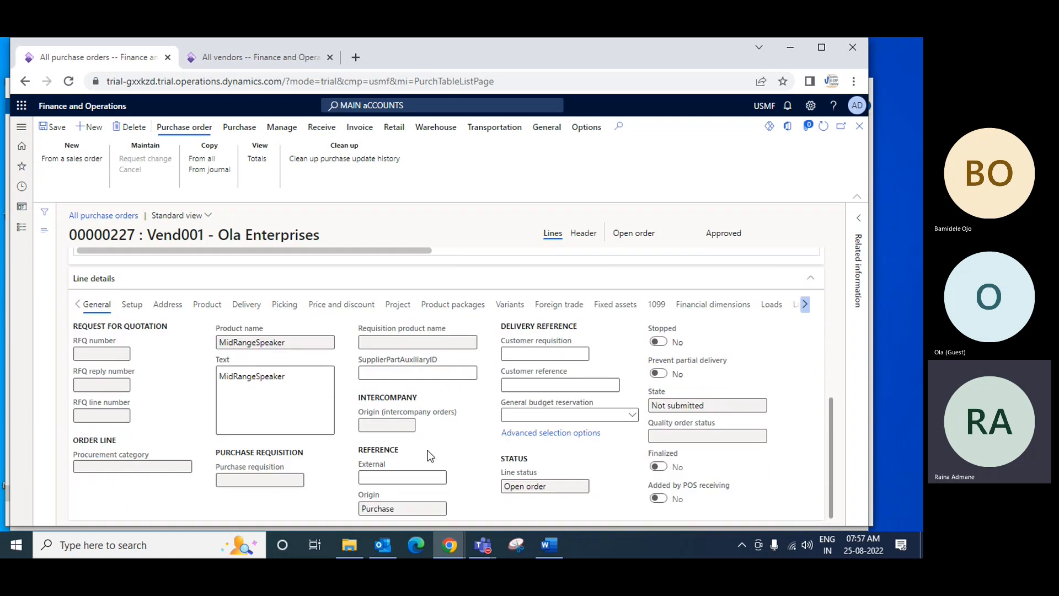
pyautogui.scroll(2, 430, 455)
pyautogui.click(131, 372)
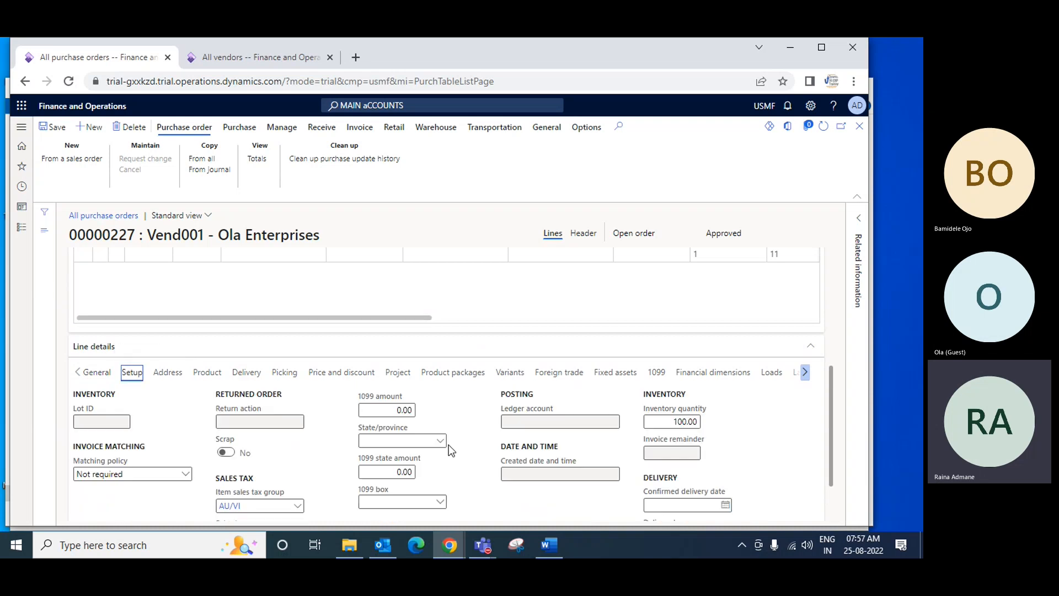
pyautogui.scroll(-2, 448, 444)
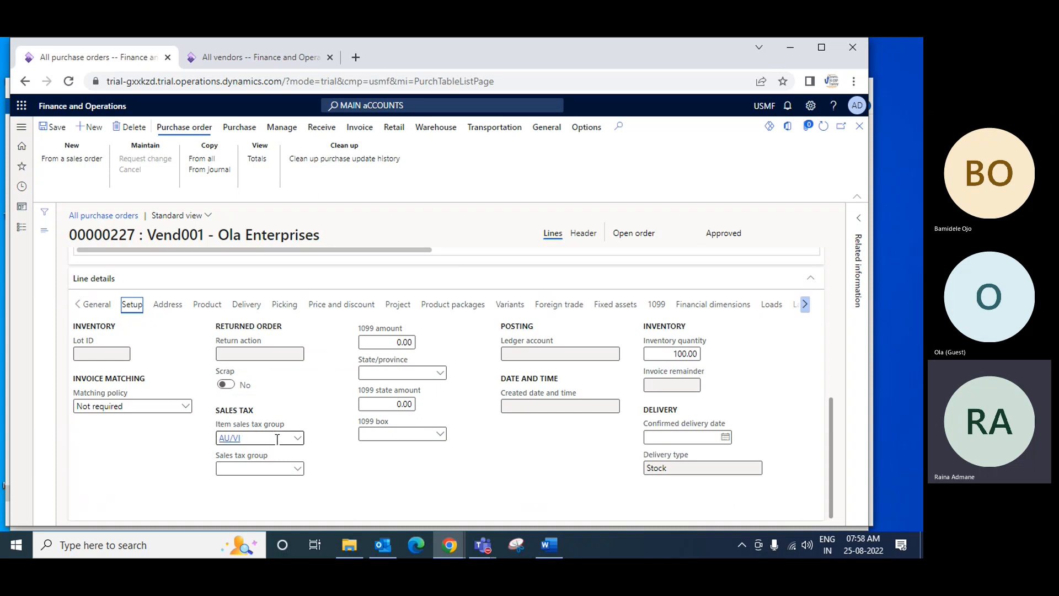
pyautogui.scroll(2, 407, 452)
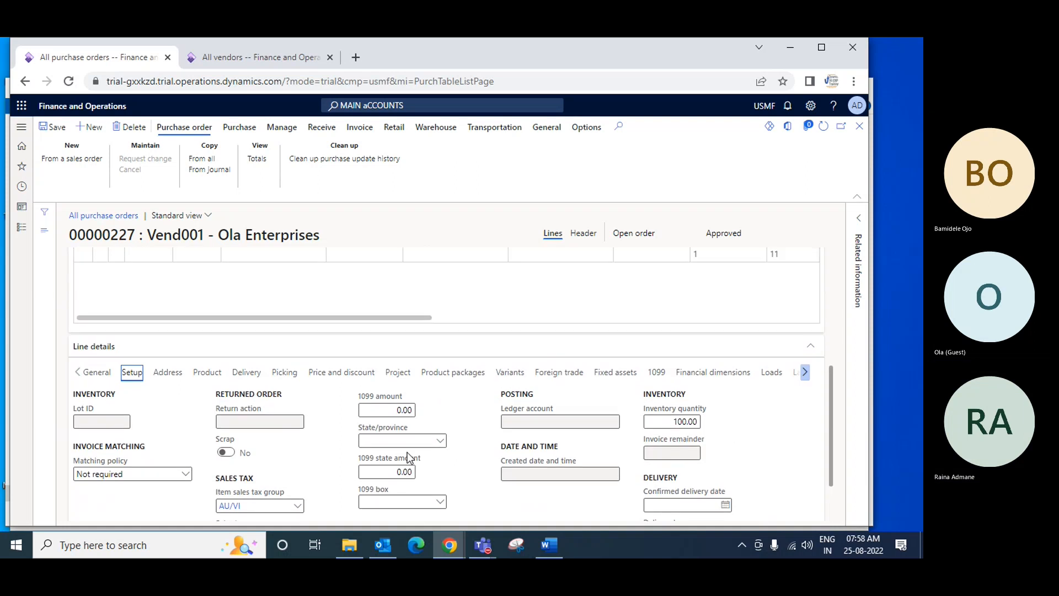
pyautogui.click(171, 379)
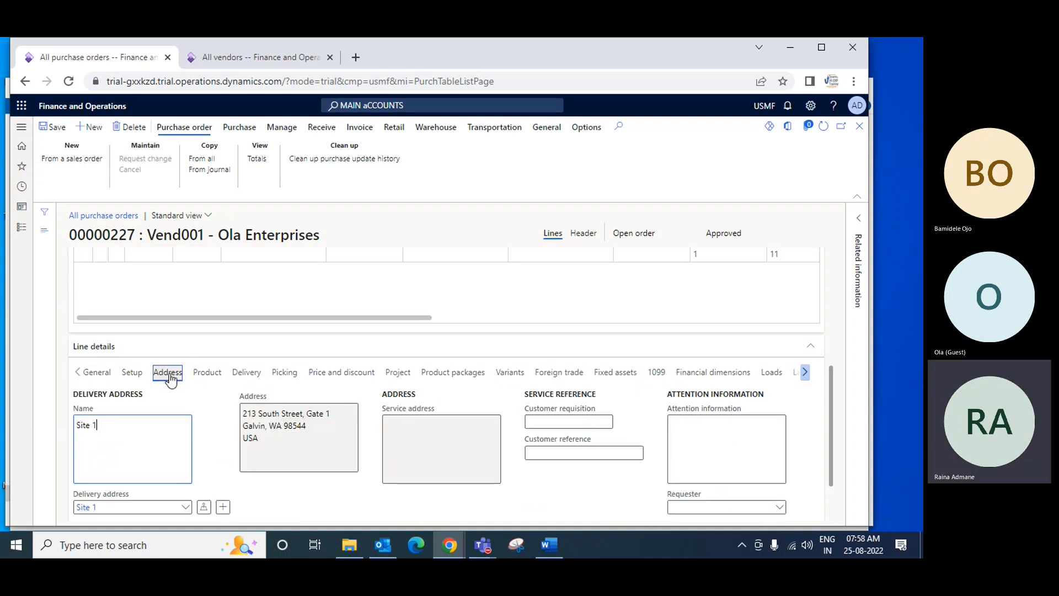
pyautogui.scroll(-2, 163, 413)
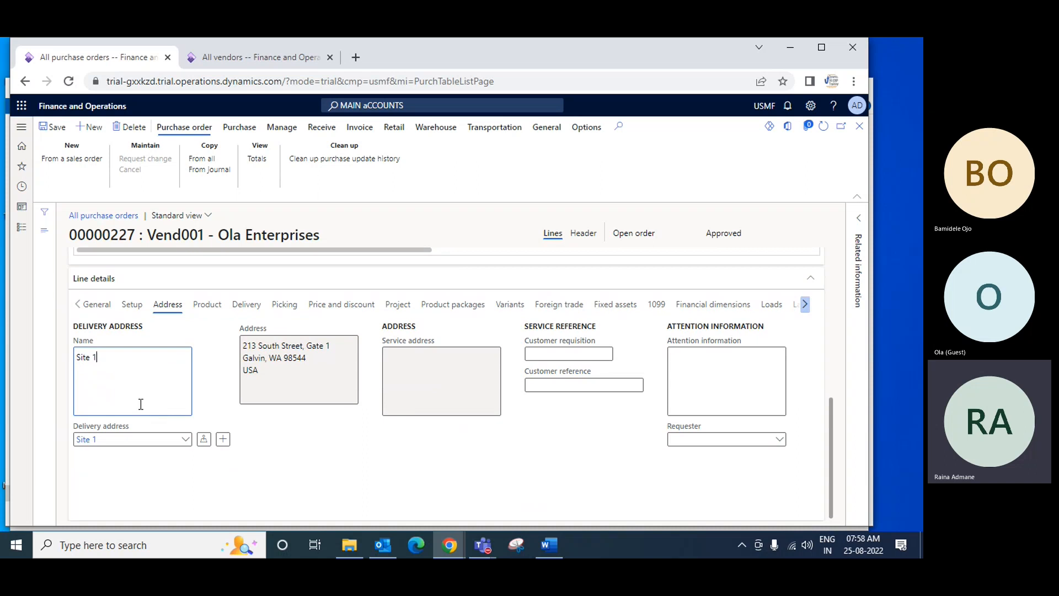
# Choose Site 1 at 213 South Street as the MidRangeSpeaker line's delivery address
pyautogui.click(187, 442)
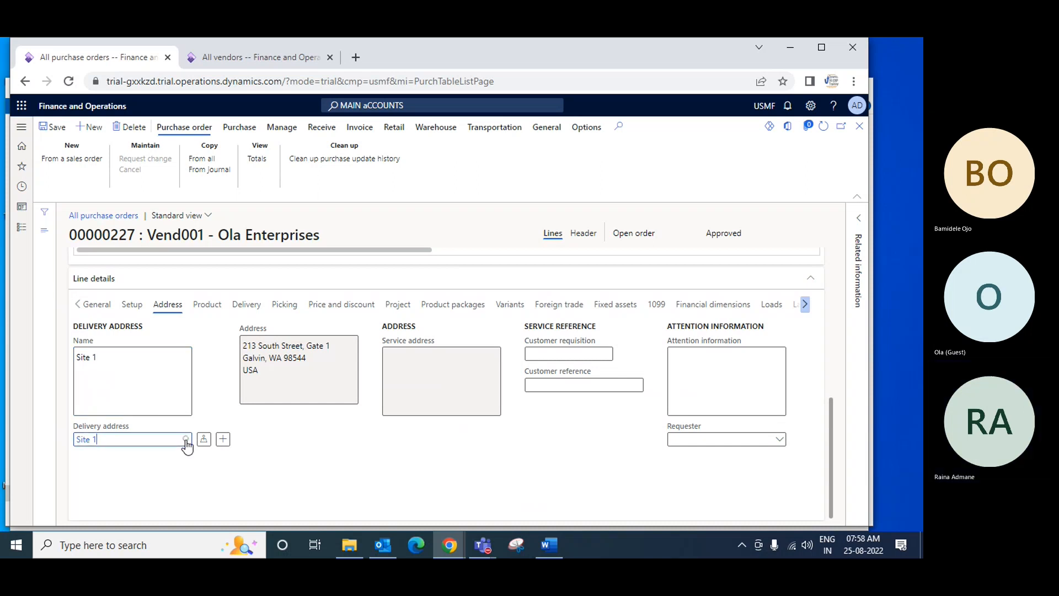
pyautogui.click(185, 440)
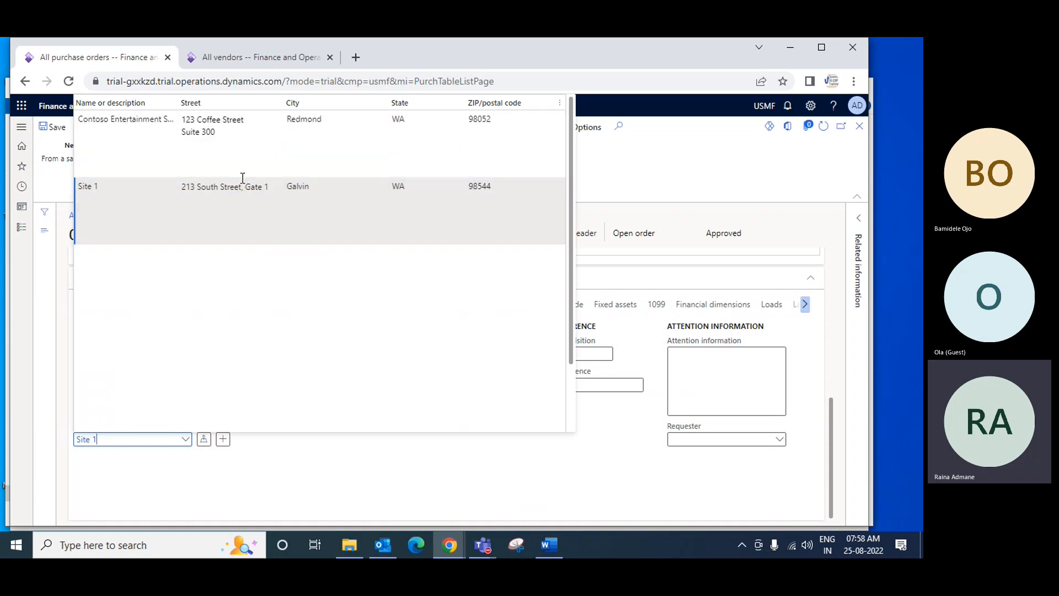
pyautogui.click(216, 188)
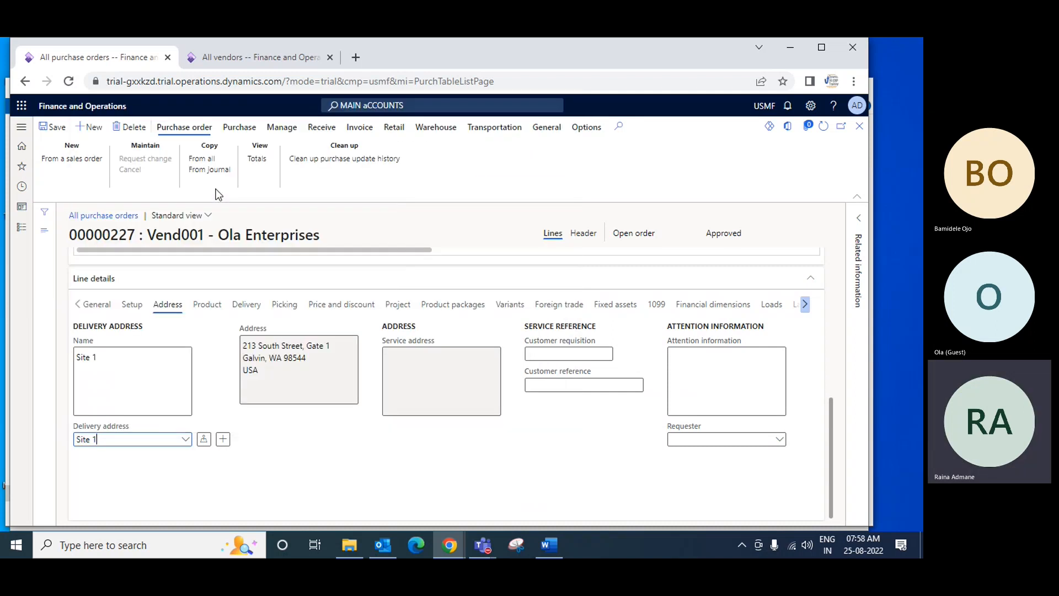
# Review the product, tracking and storage dimensions in the MidRangeSpeaker line's product details
pyautogui.scroll(3, 513, 402)
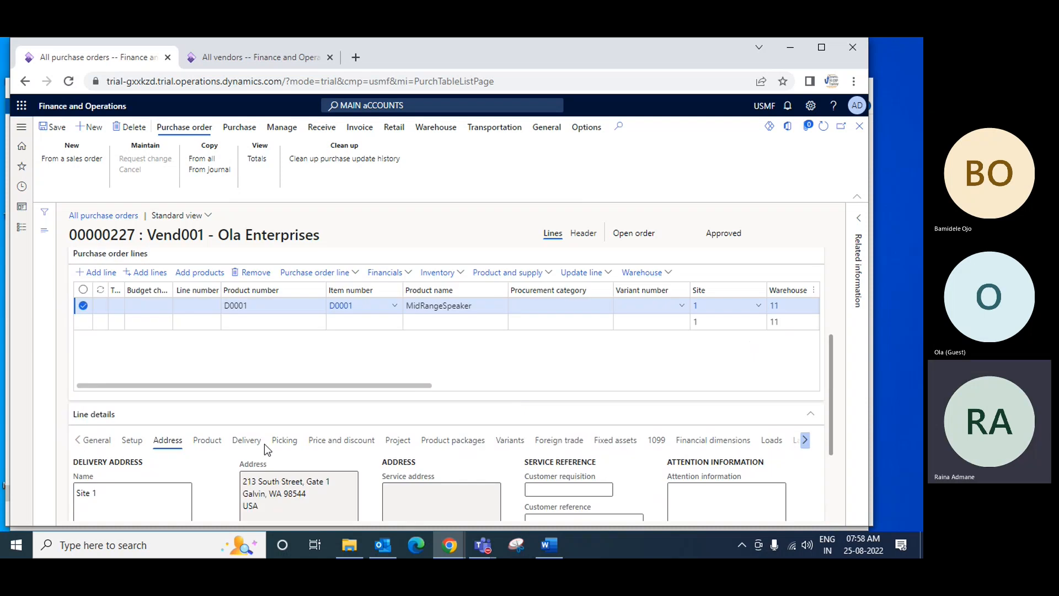
pyautogui.scroll(-2, 263, 443)
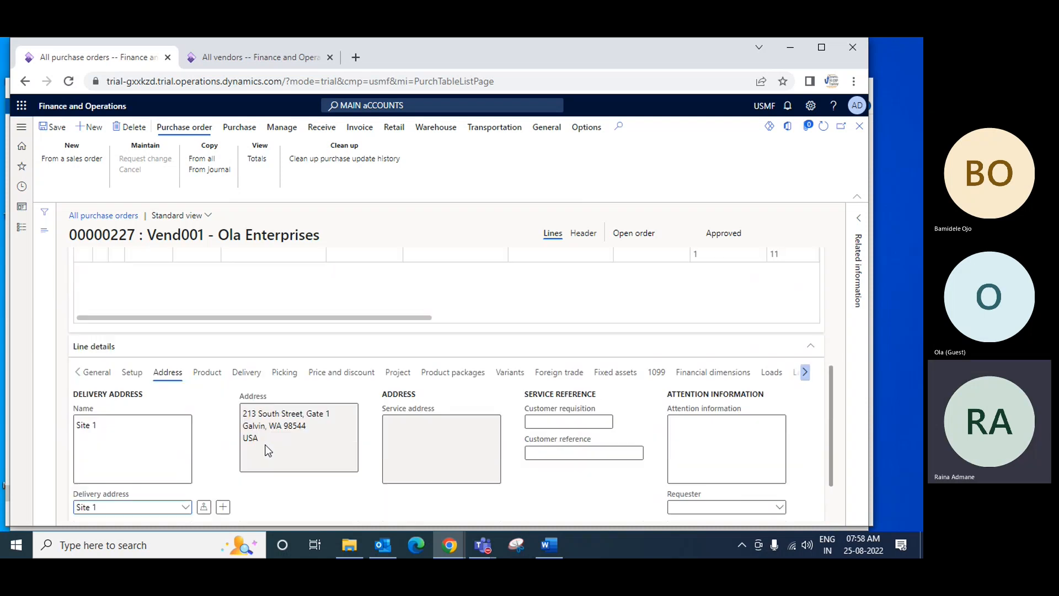
pyautogui.click(207, 373)
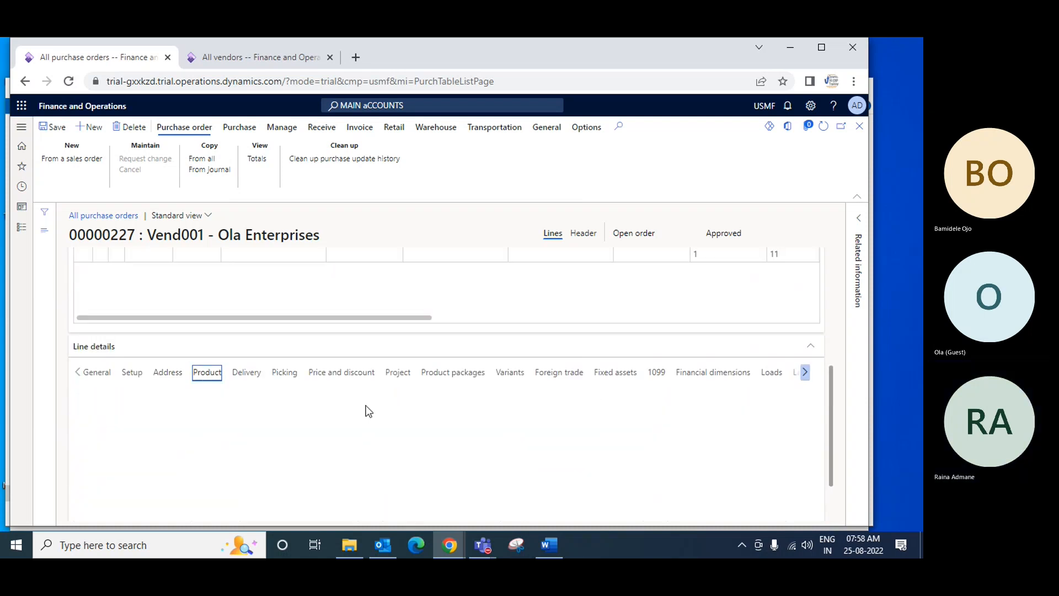
pyautogui.scroll(-1, 382, 401)
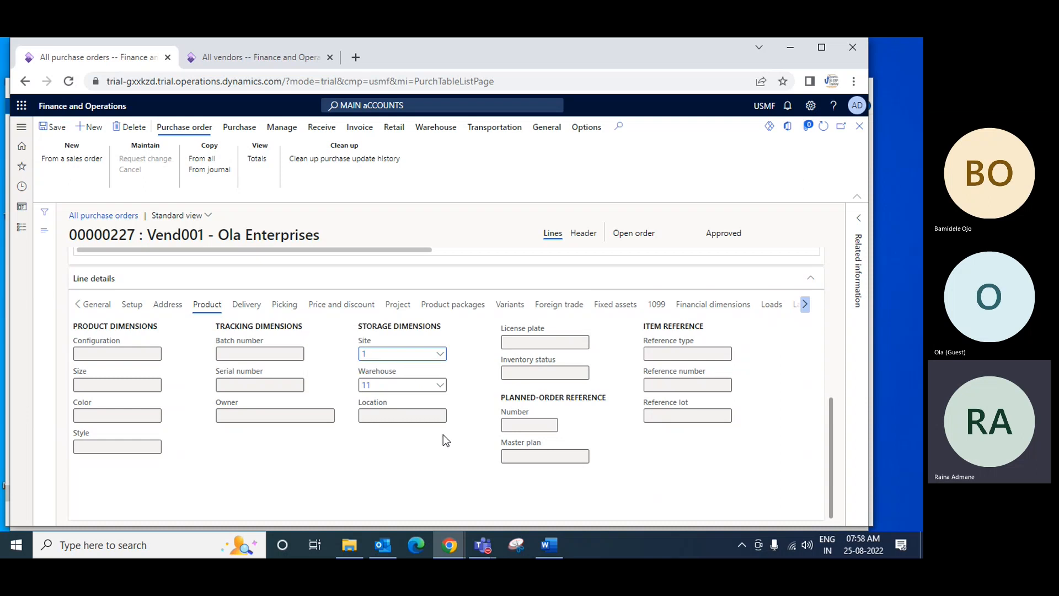
pyautogui.scroll(1, 448, 438)
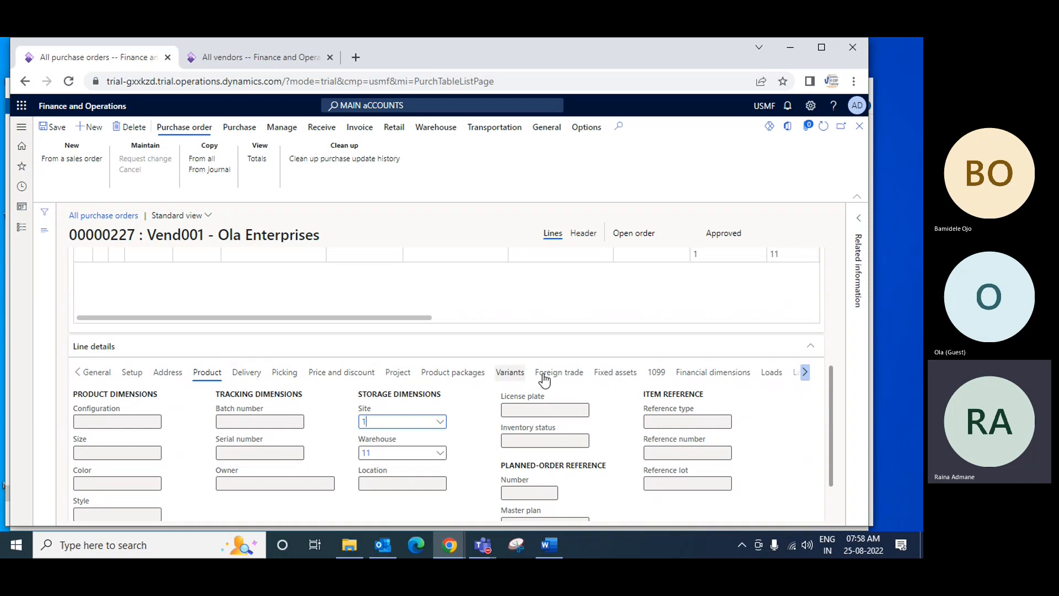
# Set the MidRangeSpeaker line's DepartmentAEL financial dimension to 032 (Project Operations)
pyautogui.click(715, 375)
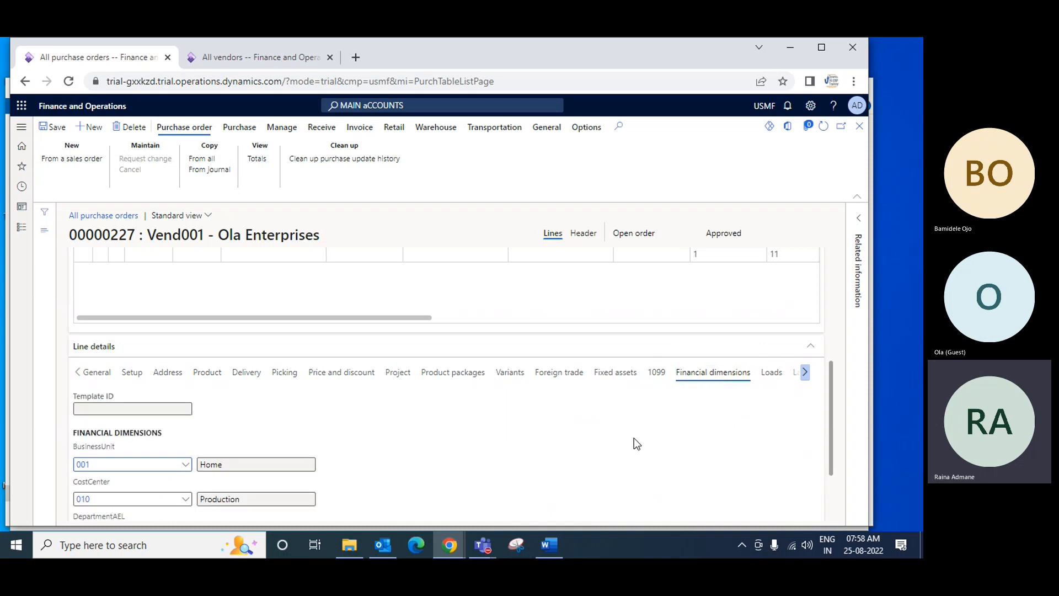
pyautogui.scroll(-1, 632, 441)
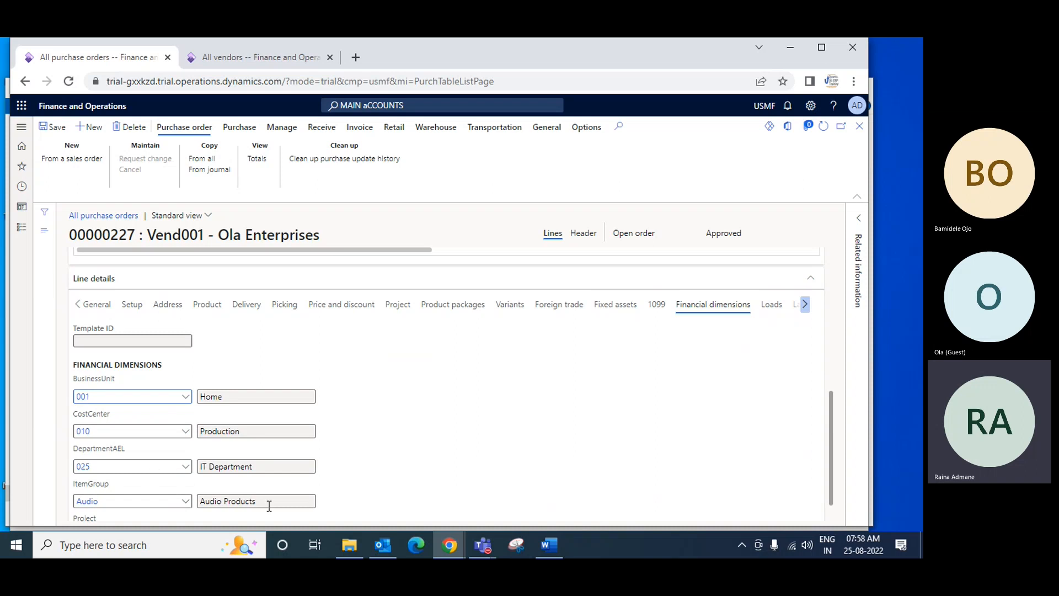
pyautogui.scroll(-1, 386, 485)
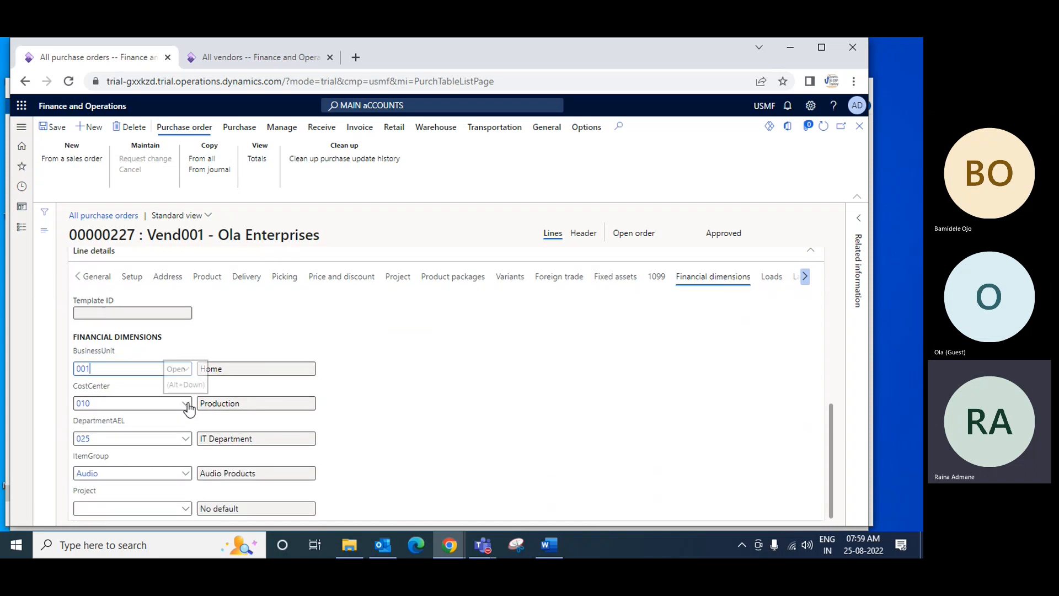
pyautogui.click(183, 440)
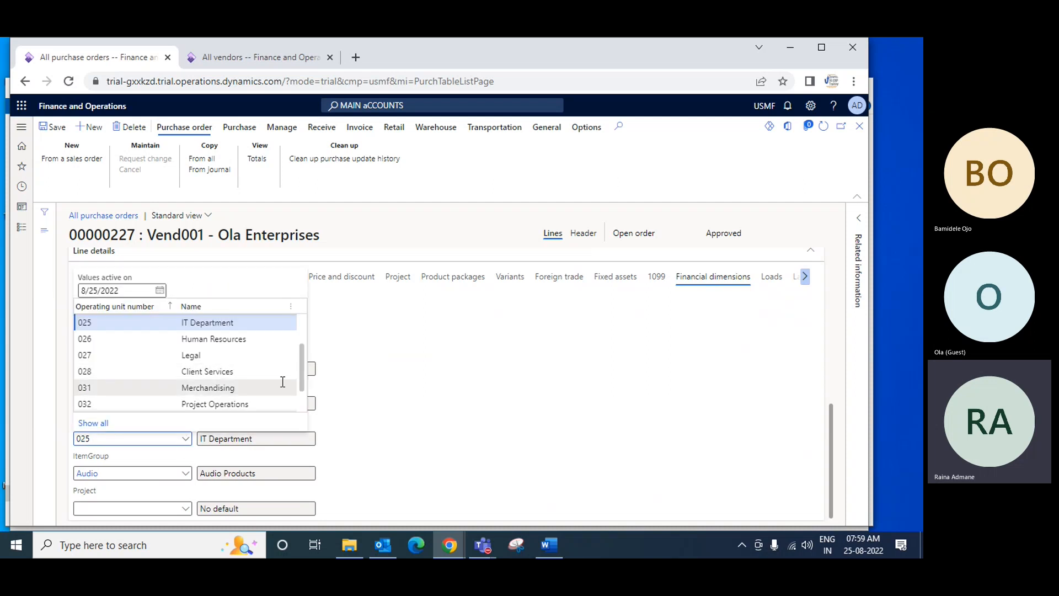
pyautogui.scroll(-1, 302, 358)
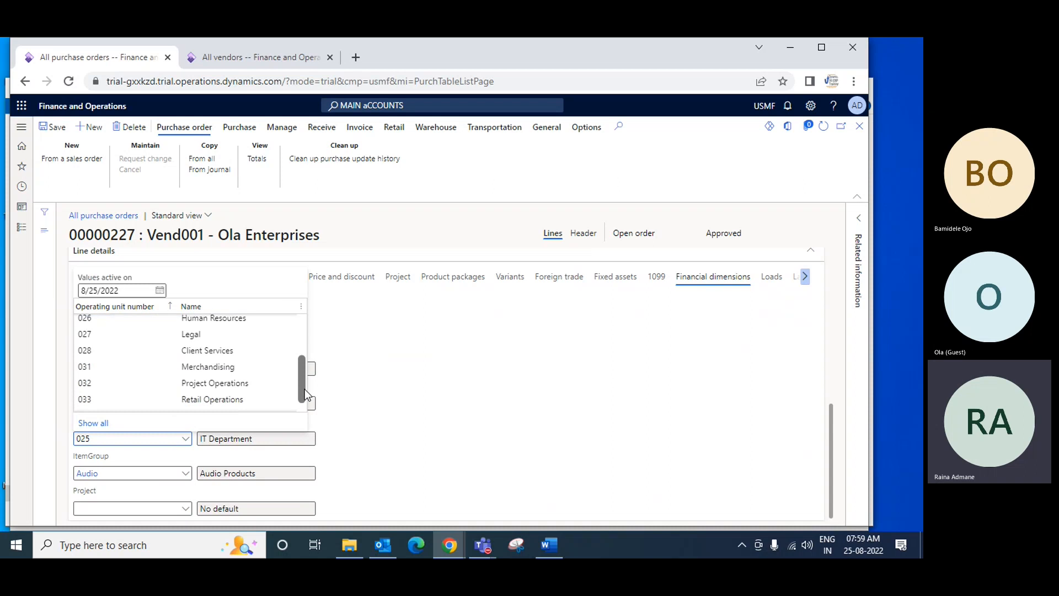
pyautogui.click(214, 387)
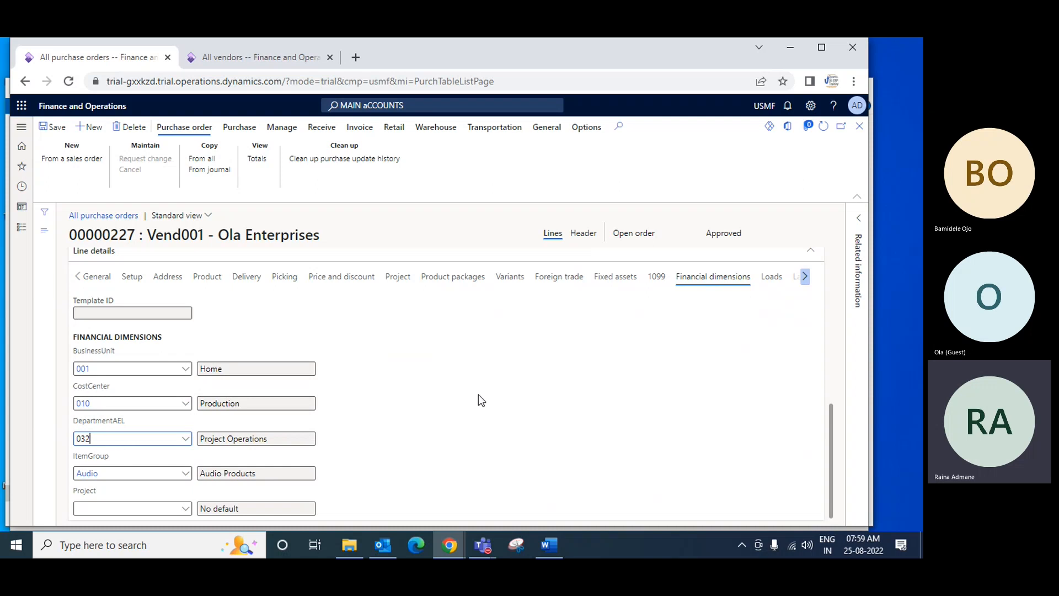
# Look over the purchase order's header and lines once more and confirm the order for Ola Enterprises
pyautogui.scroll(4, 479, 395)
pyautogui.scroll(1, 481, 395)
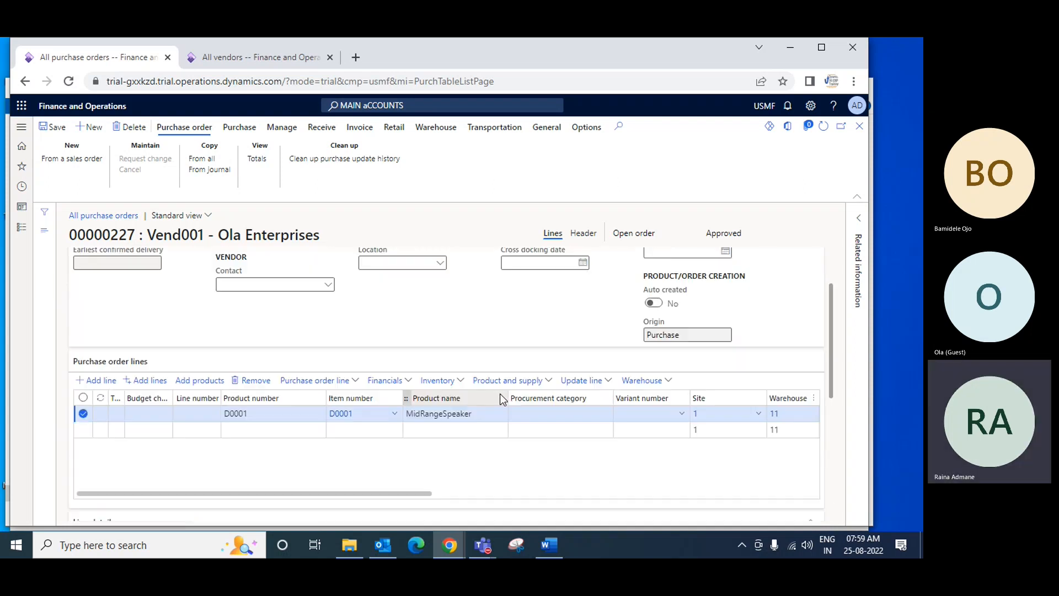
pyautogui.scroll(-4, 577, 395)
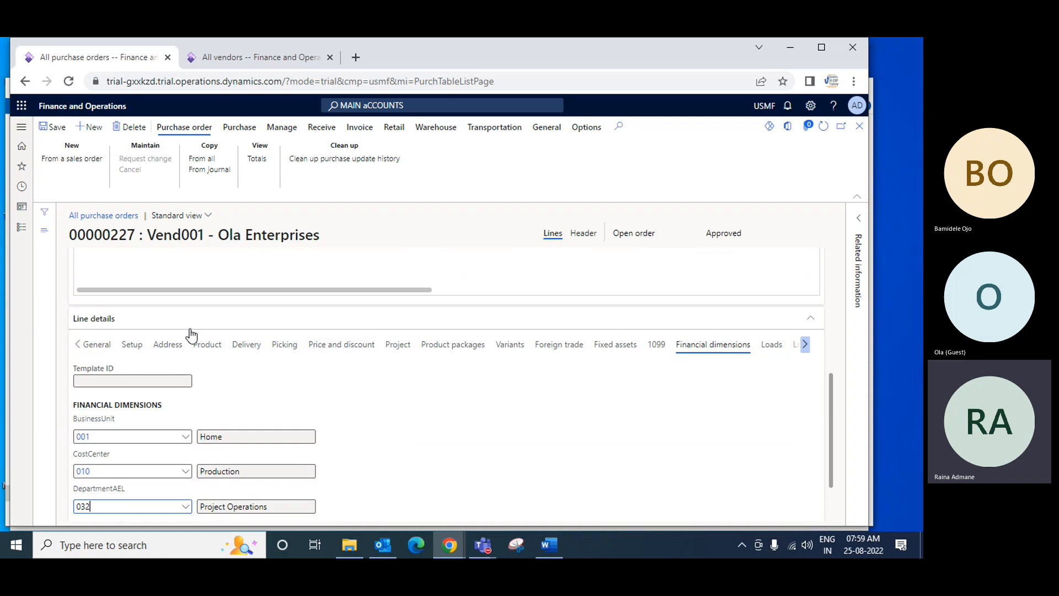
pyautogui.scroll(6, 350, 329)
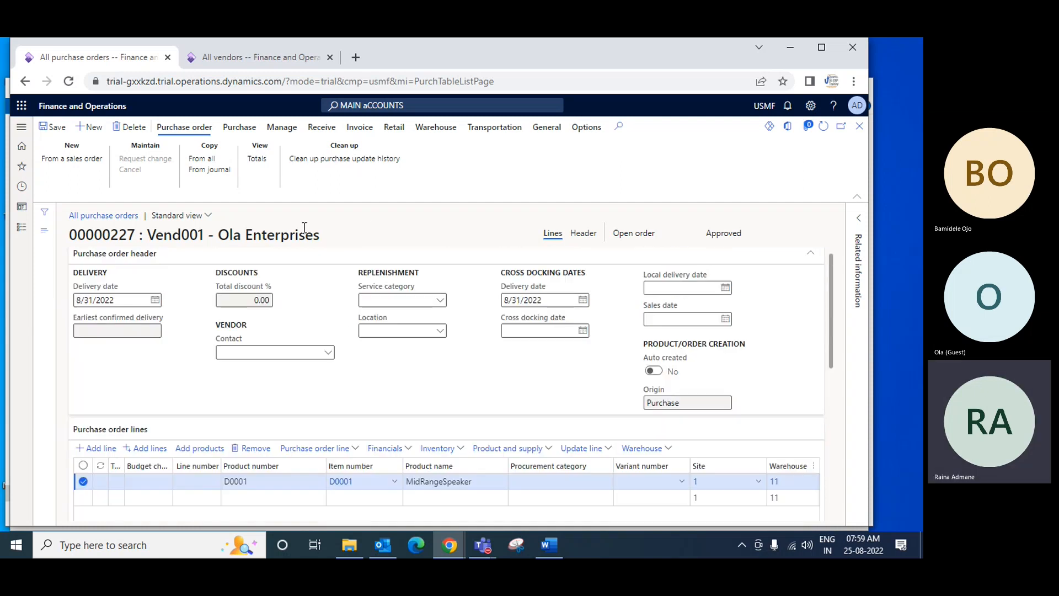
pyautogui.click(240, 134)
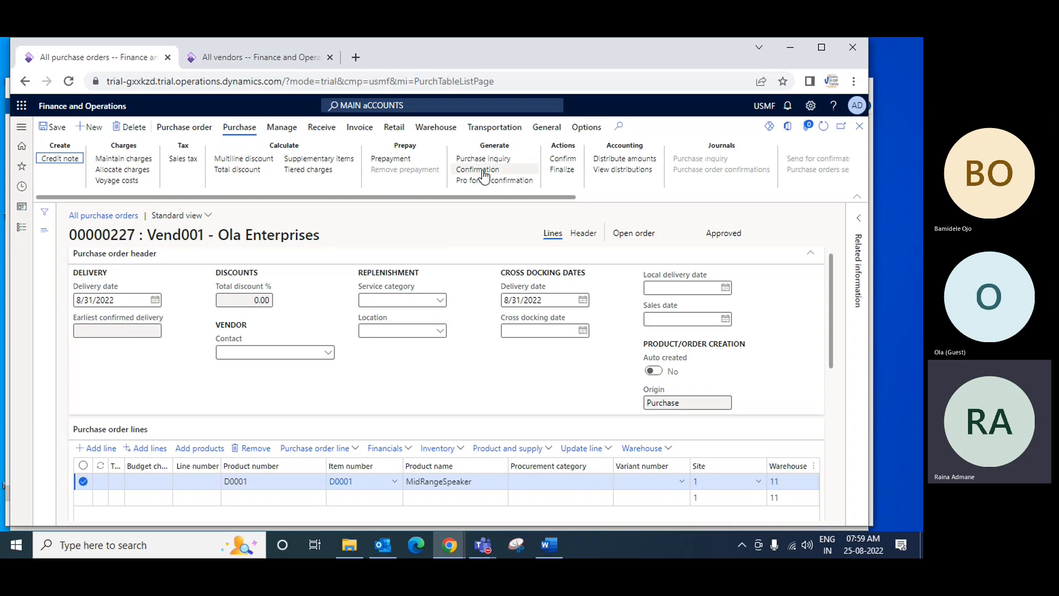
pyautogui.click(565, 161)
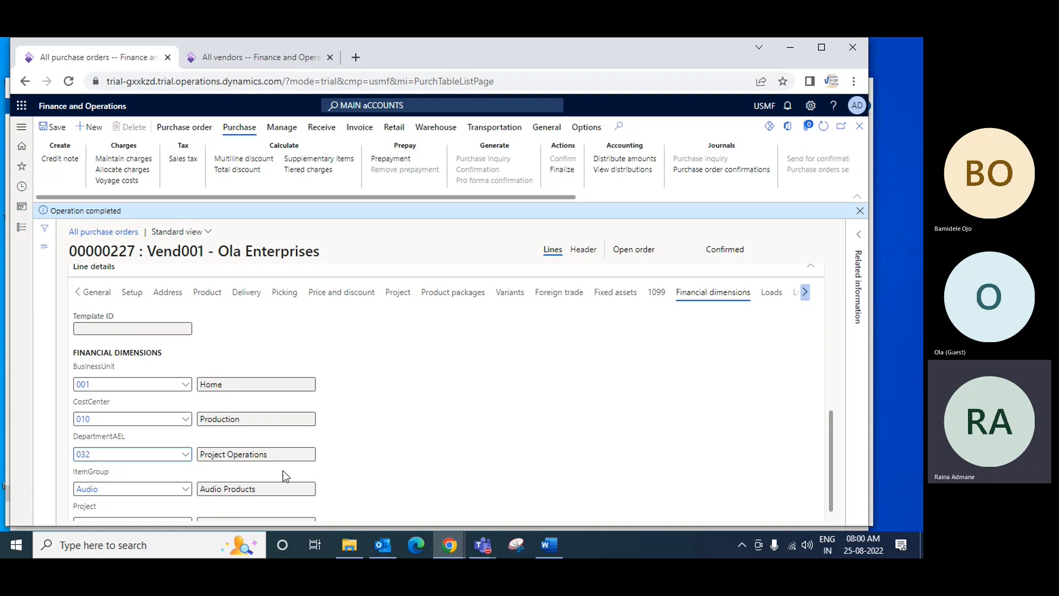
# Check the confirmed order's header and line, and start adding multiple lines to open the item inquiry
pyautogui.scroll(-1, 343, 463)
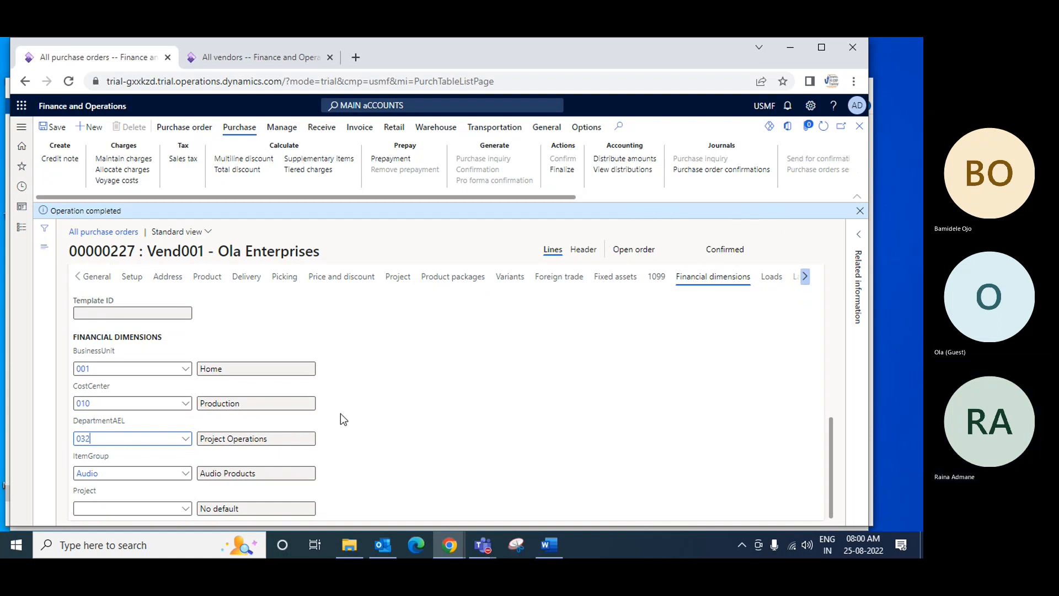
pyautogui.scroll(5, 342, 414)
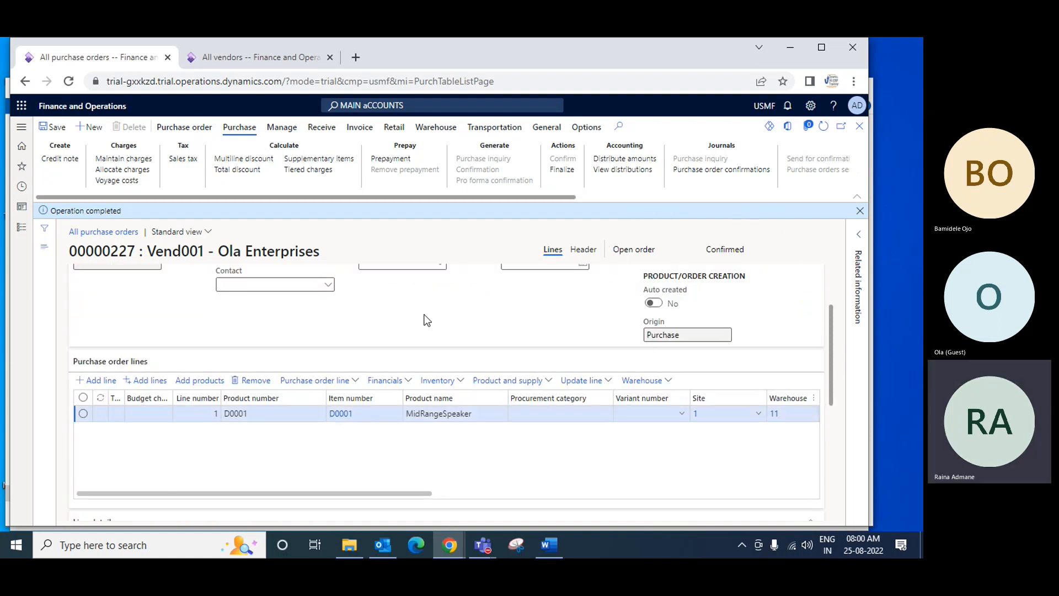
pyautogui.scroll(2, 434, 331)
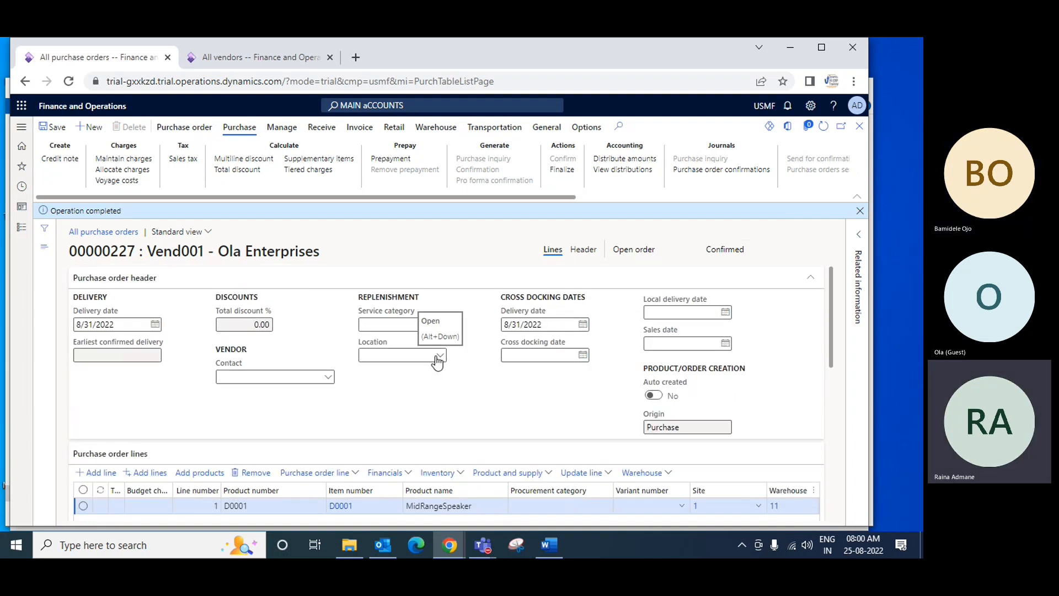
pyautogui.scroll(-4, 437, 362)
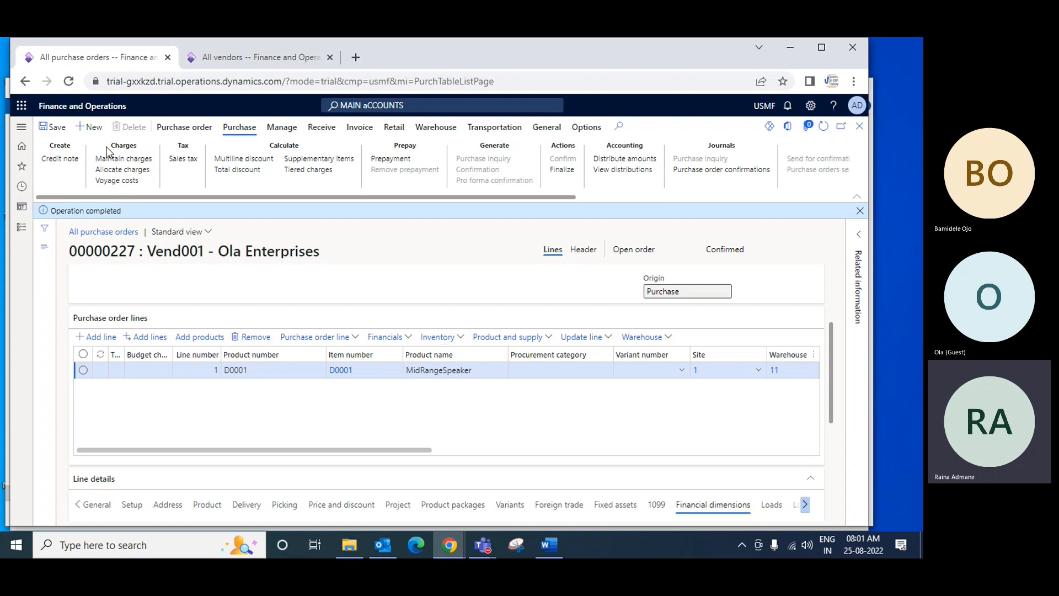
pyautogui.click(150, 336)
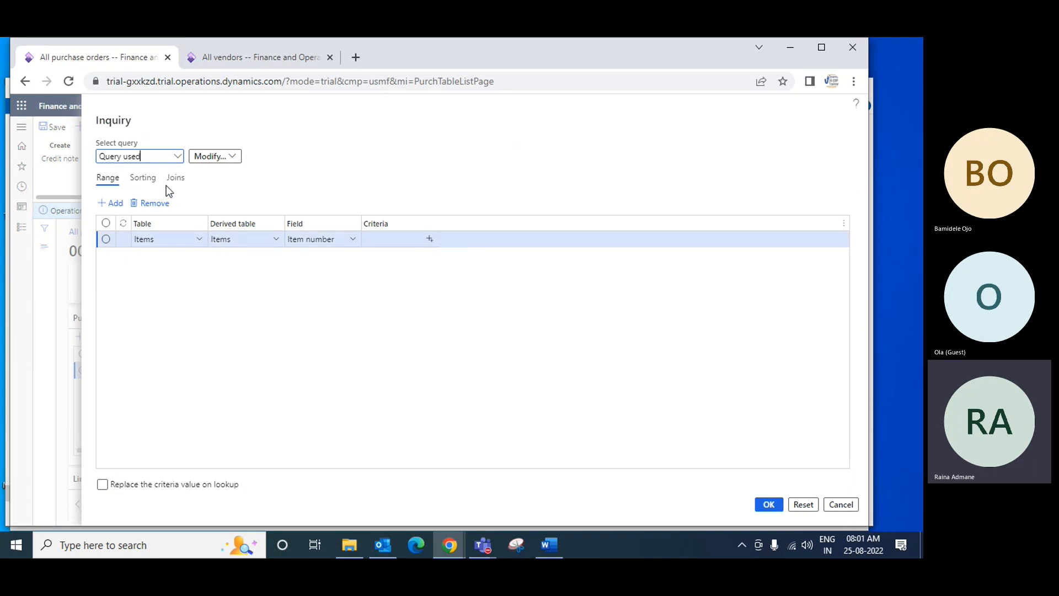
pyautogui.click(120, 208)
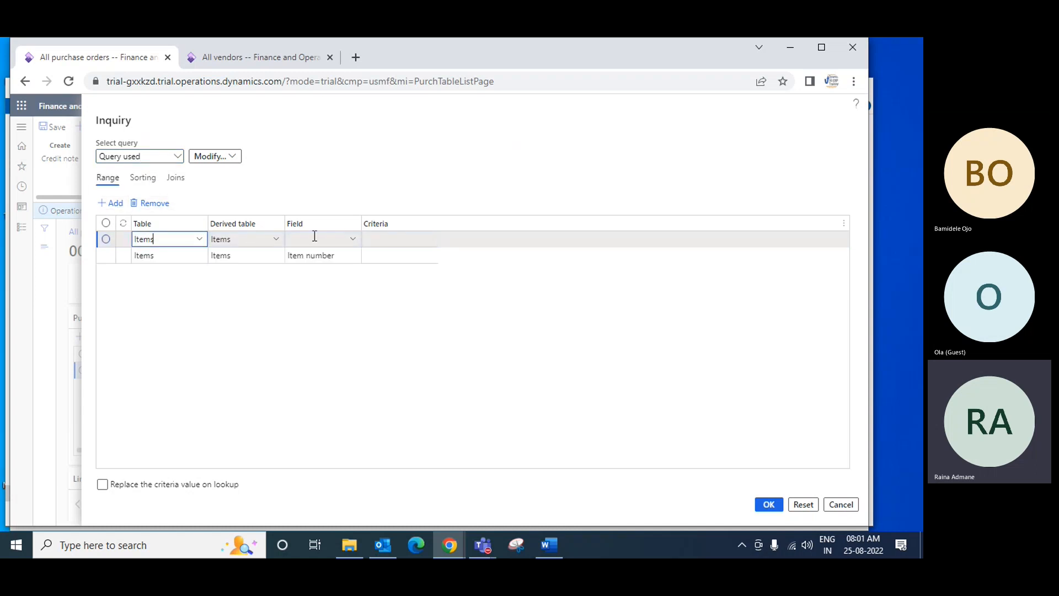
pyautogui.click(353, 242)
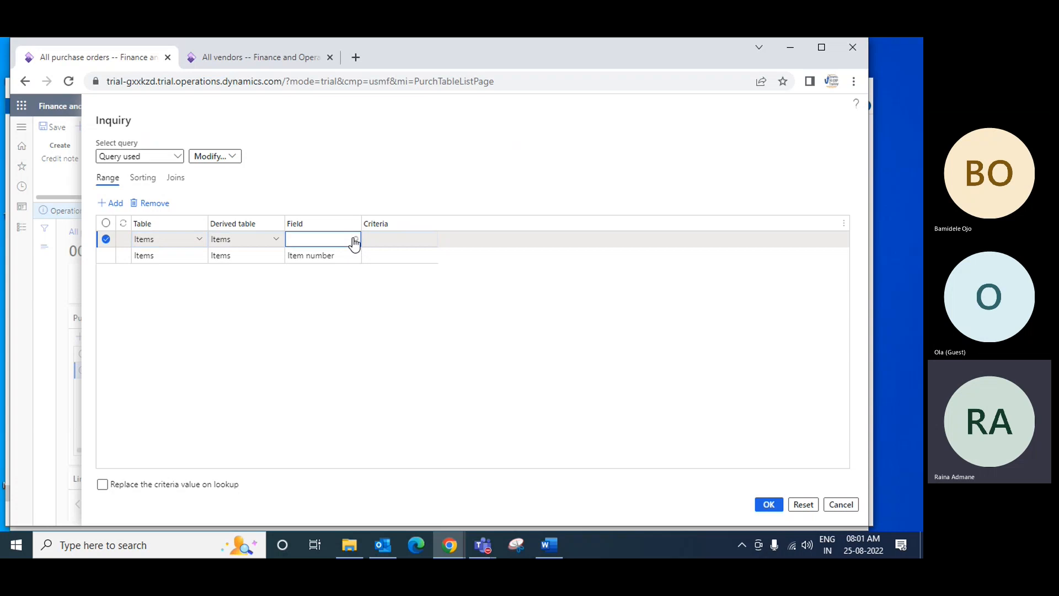
pyautogui.click(353, 241)
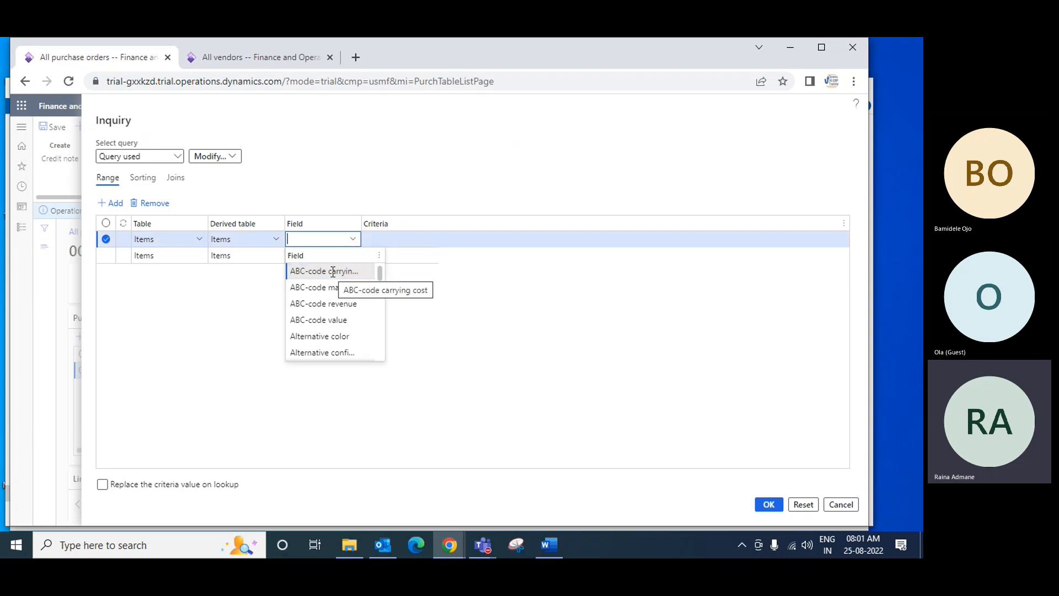
pyautogui.click(330, 239)
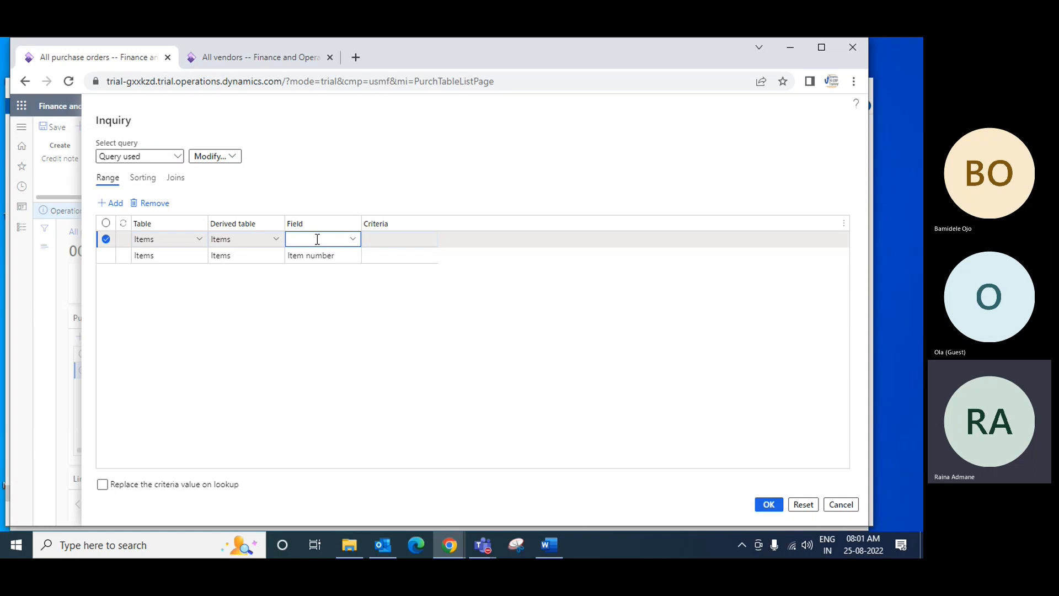
pyautogui.click(148, 203)
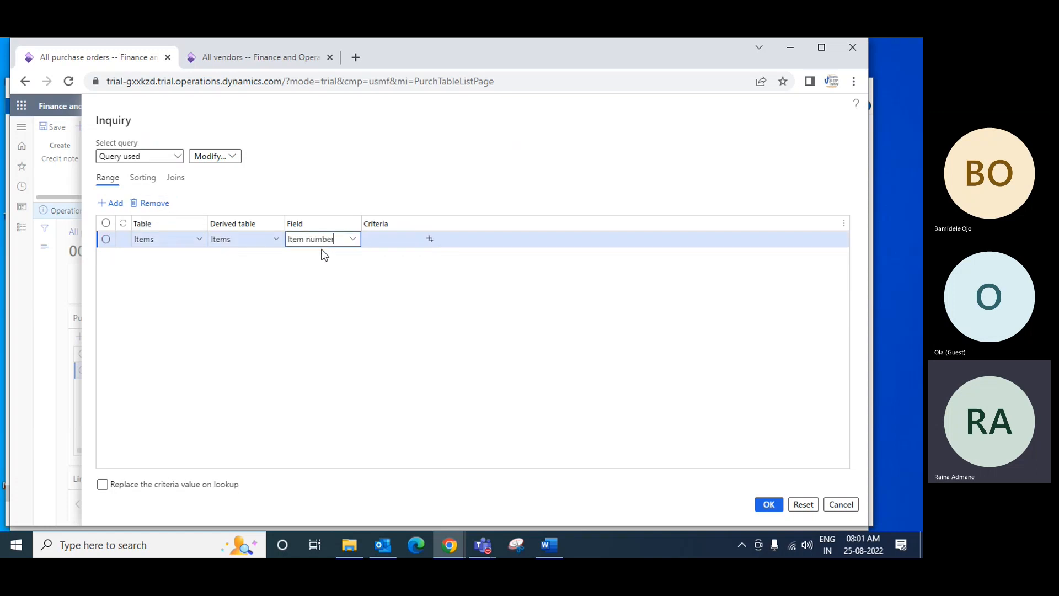
# Run the item inquiry unchanged, select existing items D0002 and D0003 and try to apply them as order lines
pyautogui.click(782, 507)
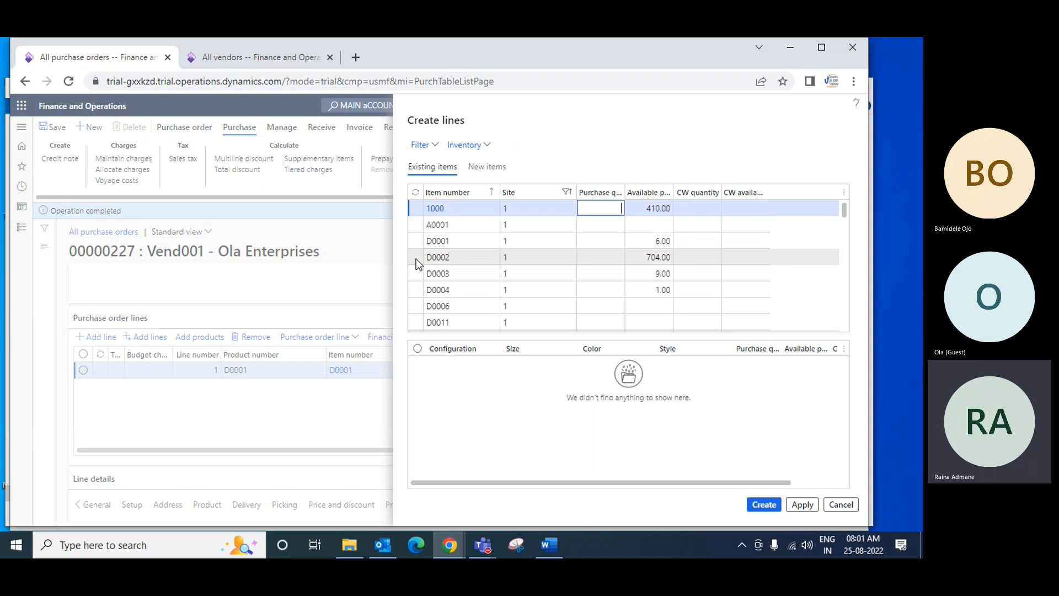
pyautogui.click(446, 258)
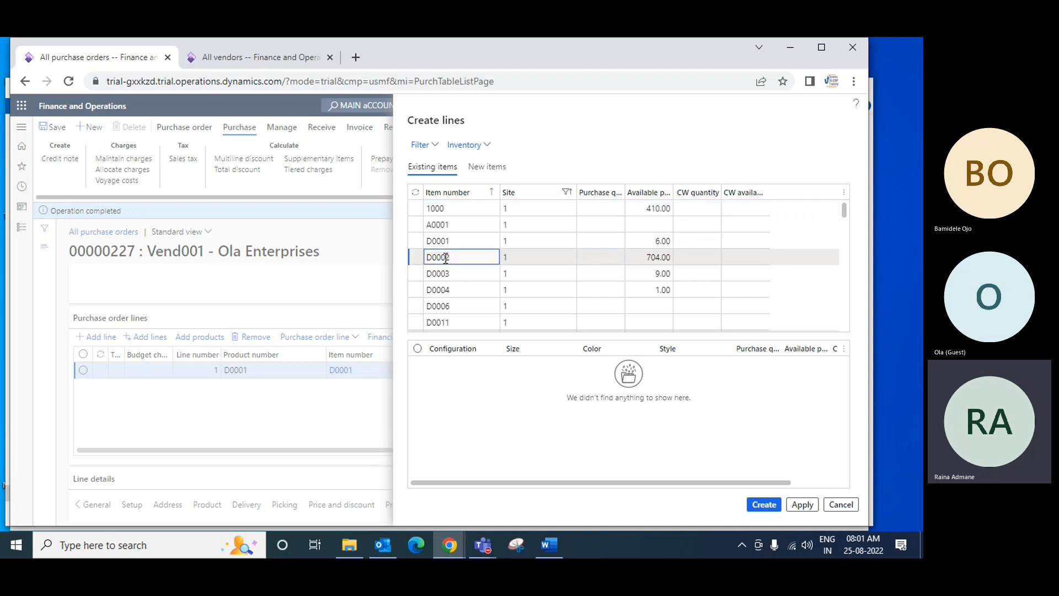
pyautogui.click(419, 257)
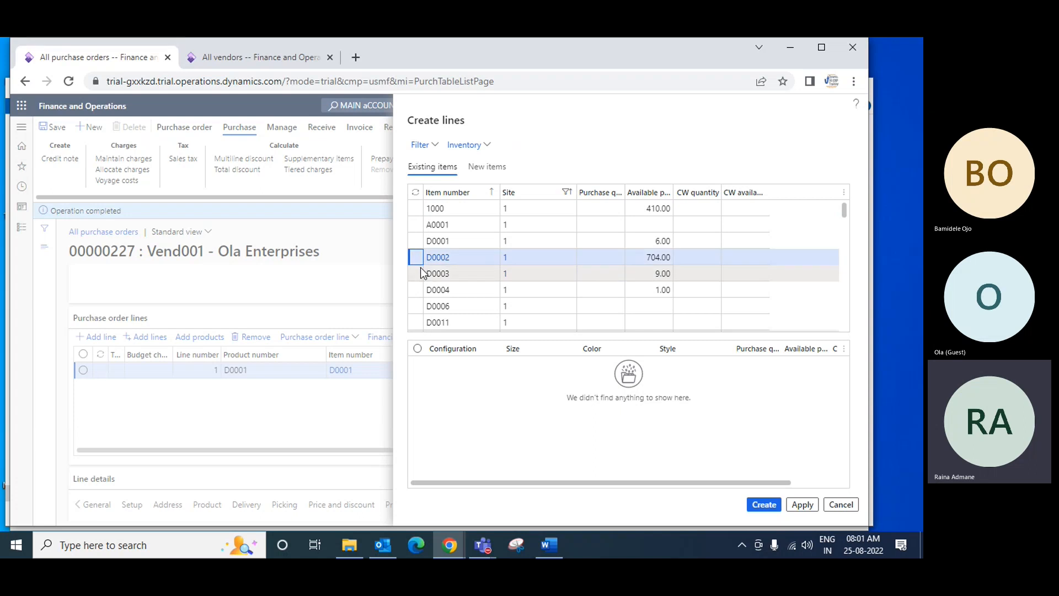
pyautogui.keyDown('shift'); pyautogui.click(418, 274); pyautogui.keyUp('shift')
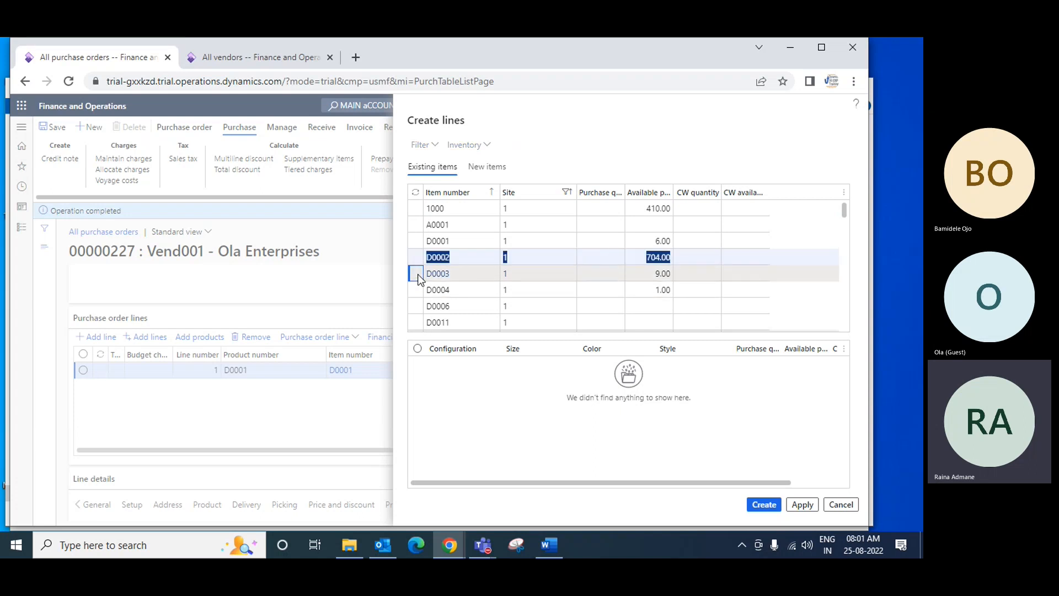
pyautogui.click(805, 506)
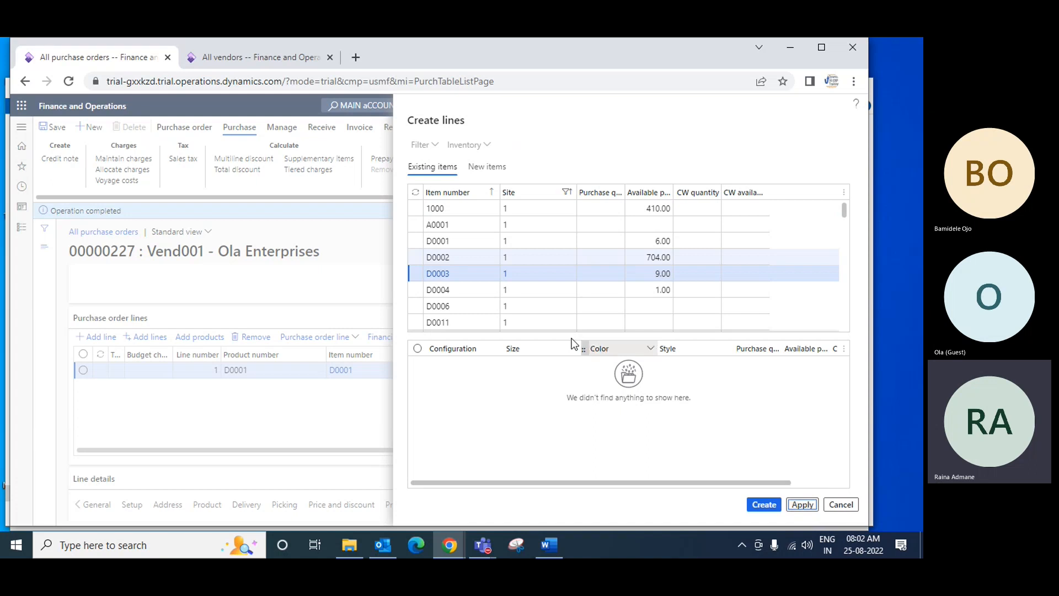
# Try to create an order line for existing item D0004, and dismiss the reopened line creation
pyautogui.click(420, 290)
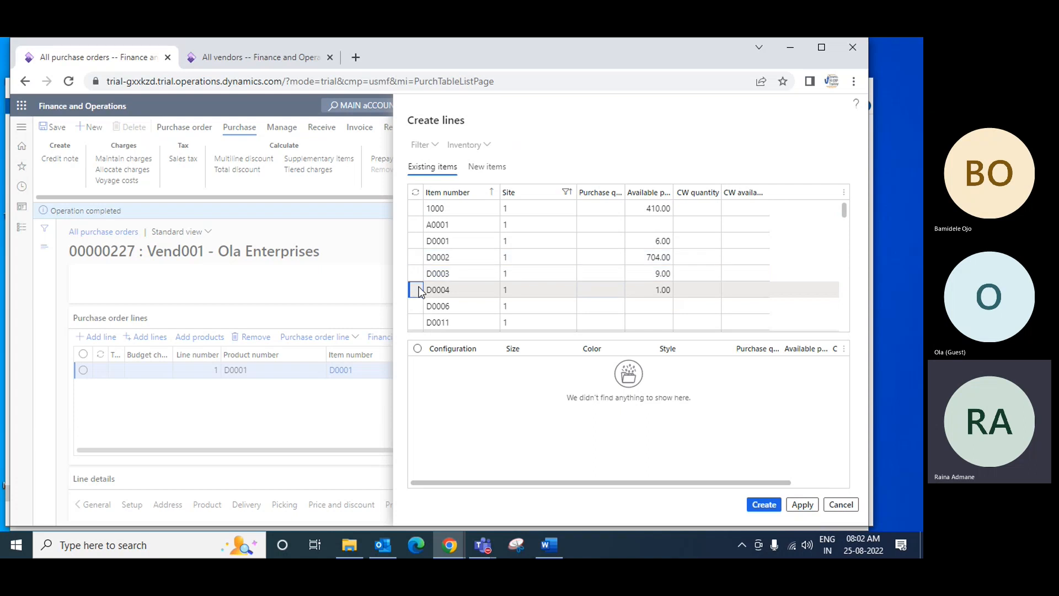
pyautogui.click(799, 504)
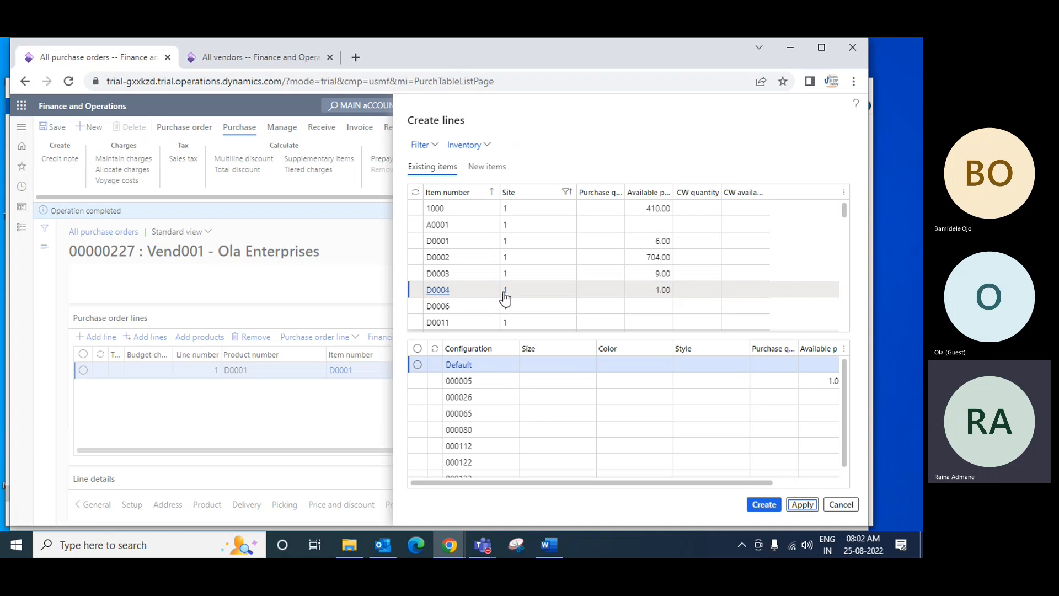
pyautogui.click(767, 505)
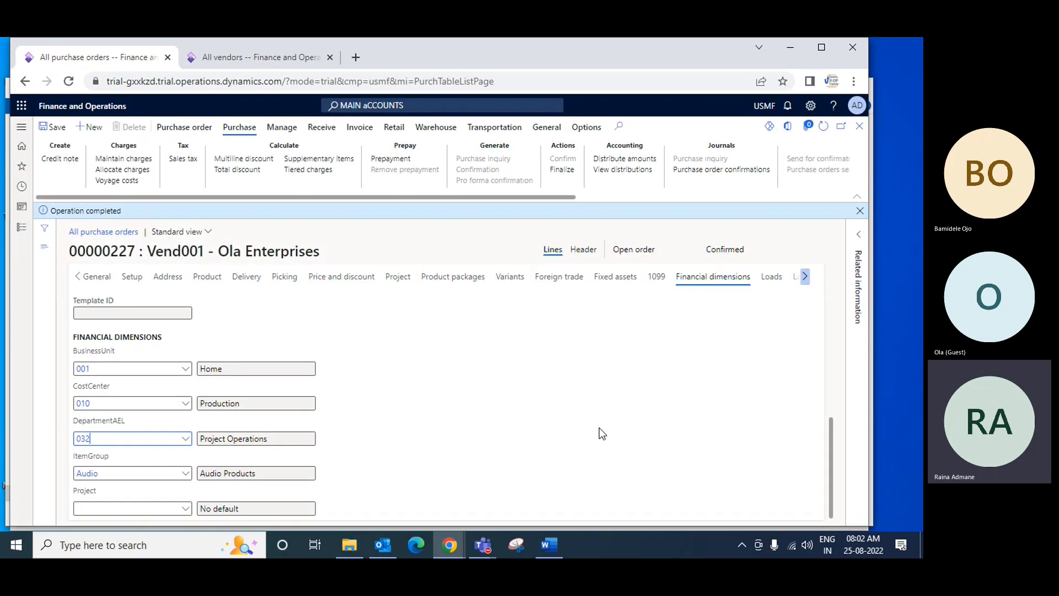
pyautogui.moveTo(832, 464); pyautogui.dragTo(835, 345)
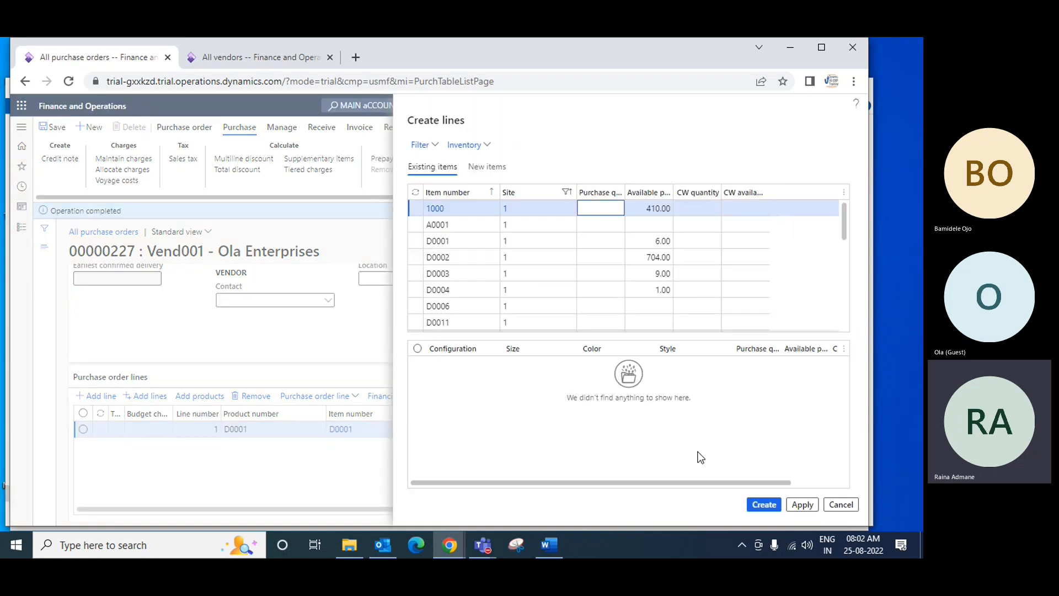
pyautogui.click(836, 506)
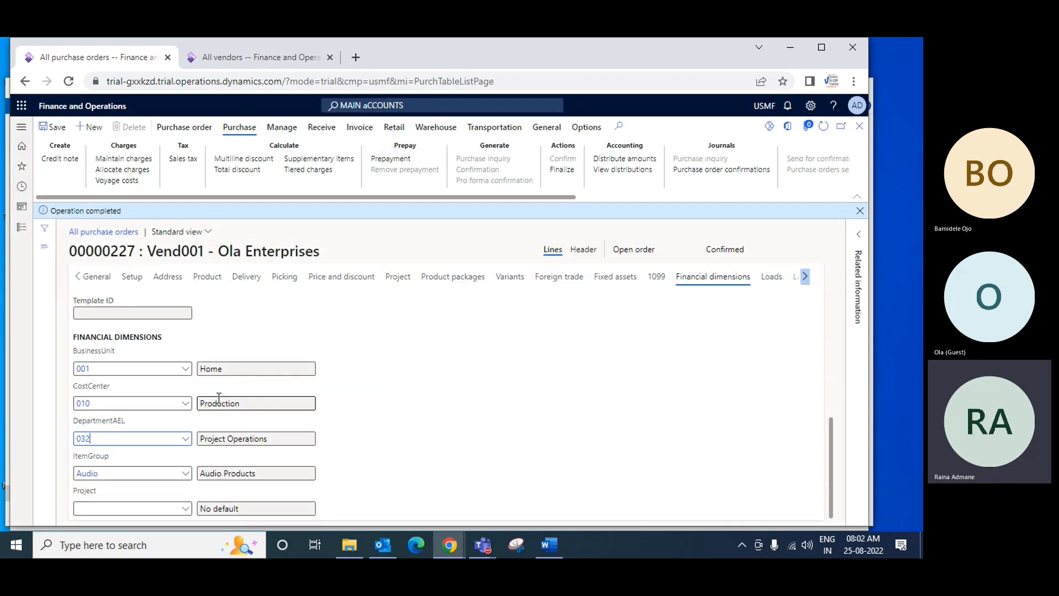
pyautogui.scroll(5, 617, 422)
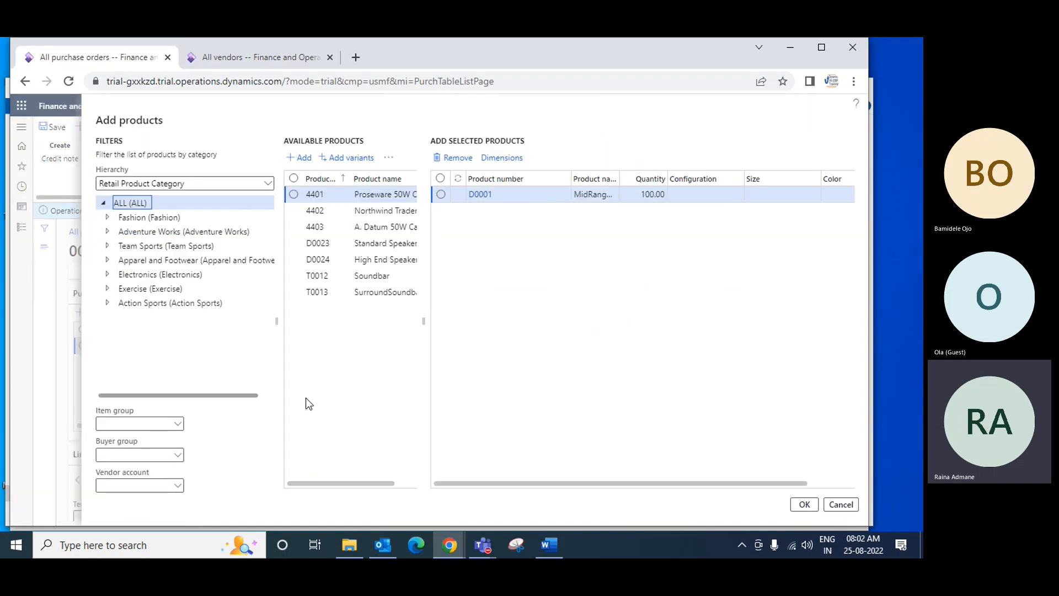
pyautogui.click(440, 195)
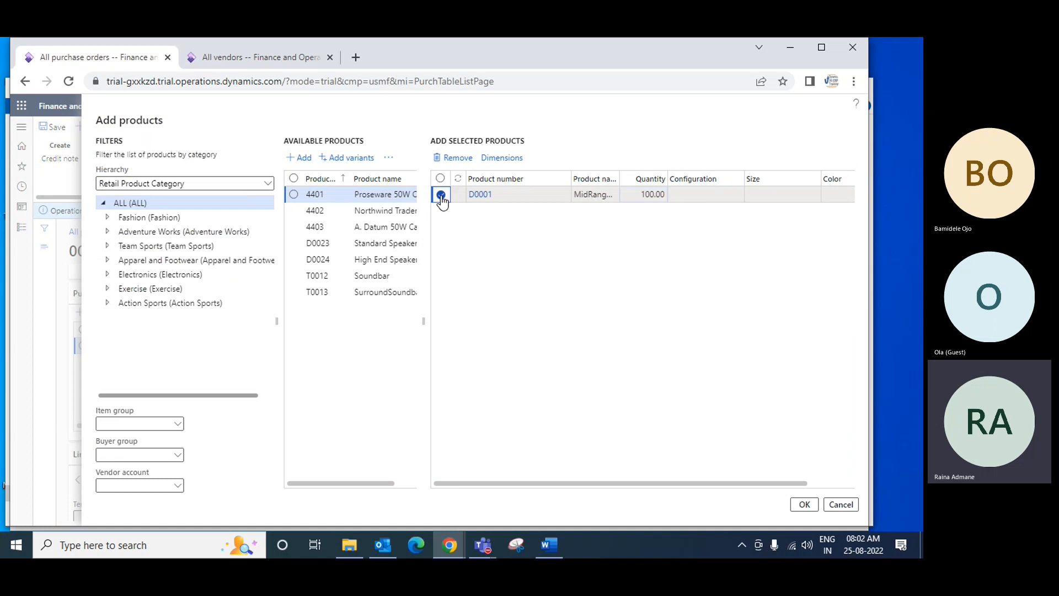
pyautogui.click(295, 211)
pyautogui.click(295, 227)
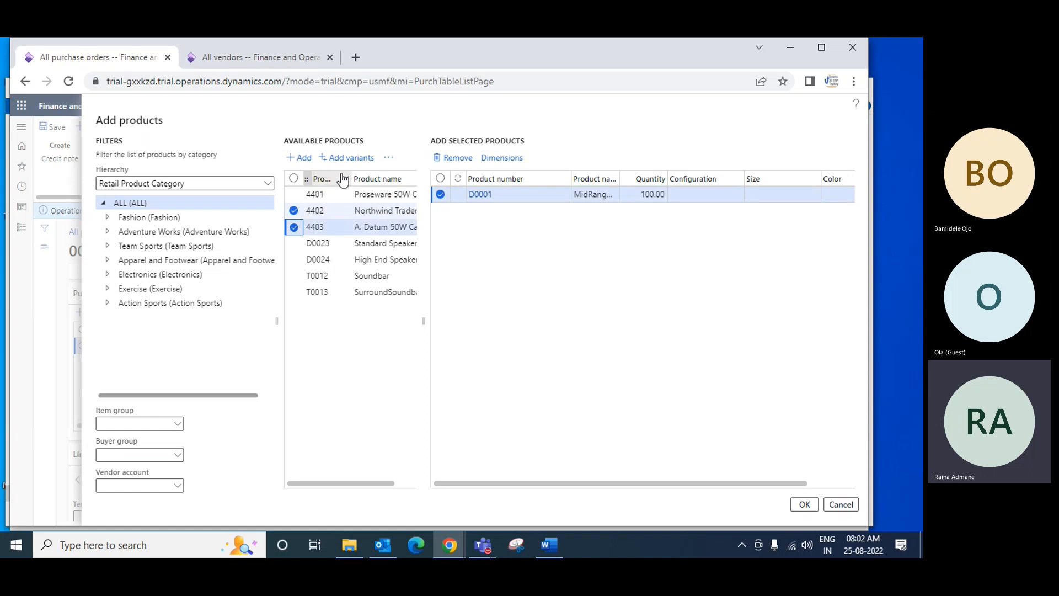
pyautogui.moveTo(349, 175); pyautogui.dragTo(395, 176)
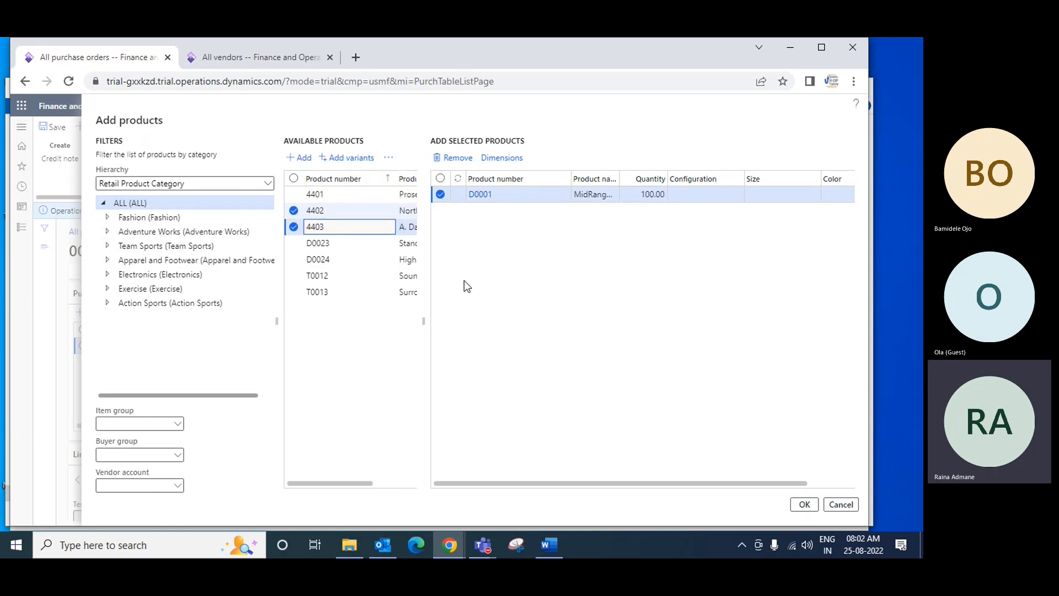
pyautogui.click(841, 504)
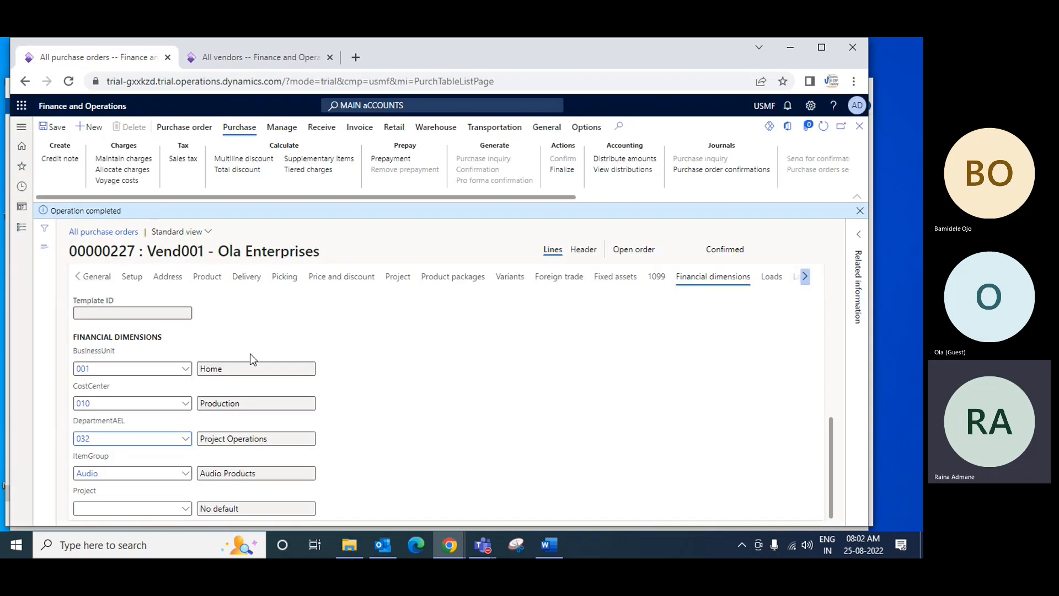
# Try to create order lines for the new items C0001, C0002, C0003 and C0004
pyautogui.scroll(5, 586, 380)
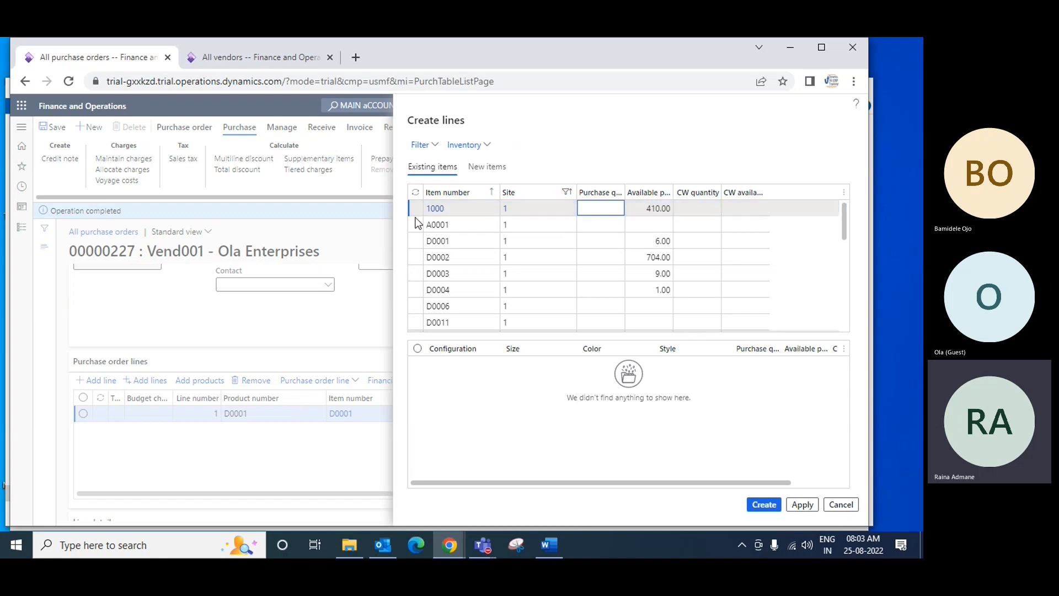
pyautogui.click(491, 168)
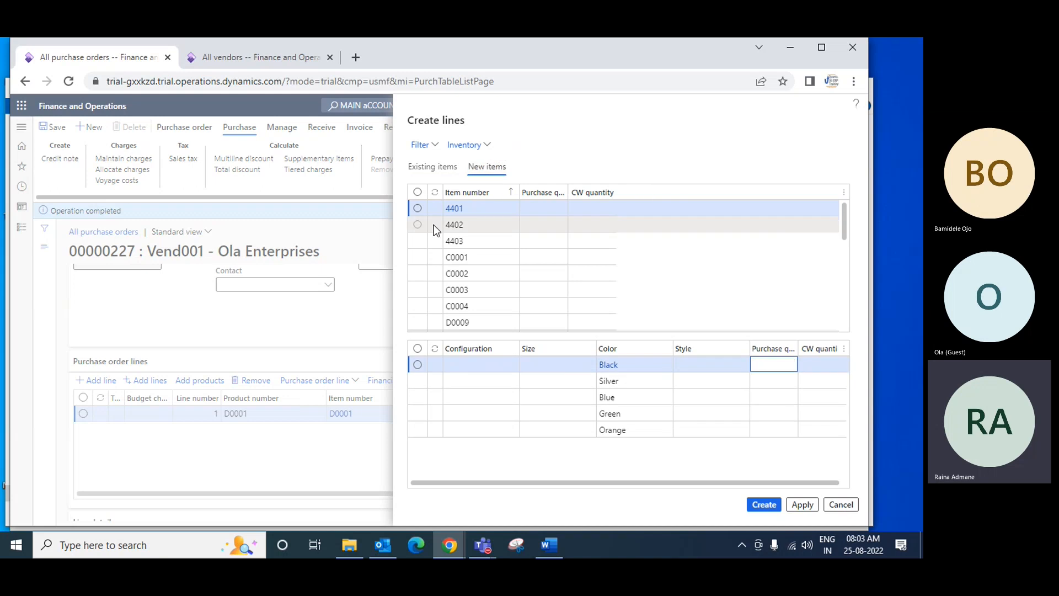
pyautogui.click(418, 257)
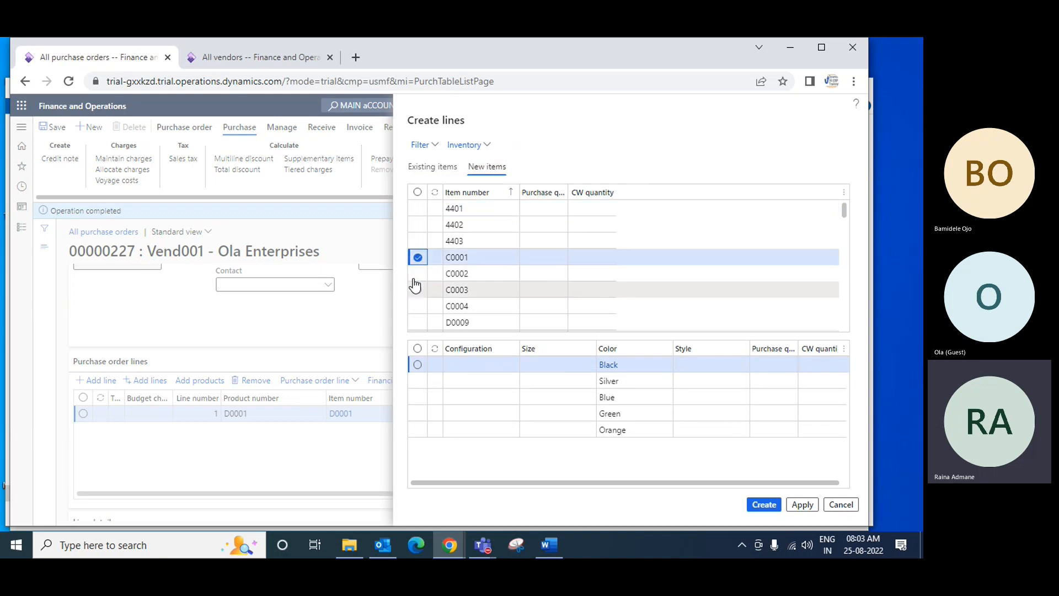
pyautogui.click(417, 273)
pyautogui.click(417, 290)
pyautogui.click(418, 306)
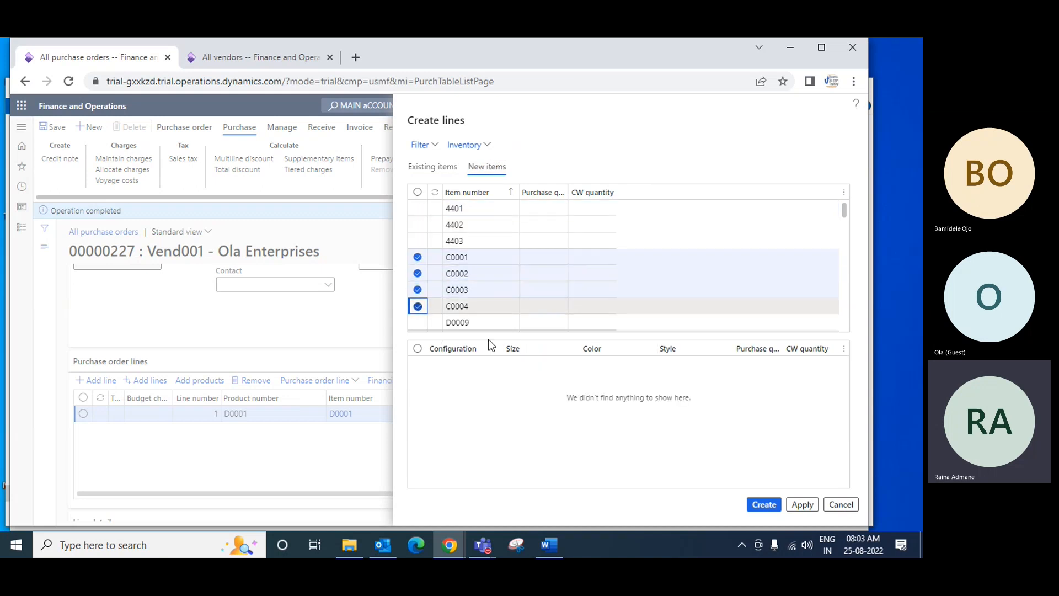
pyautogui.click(771, 506)
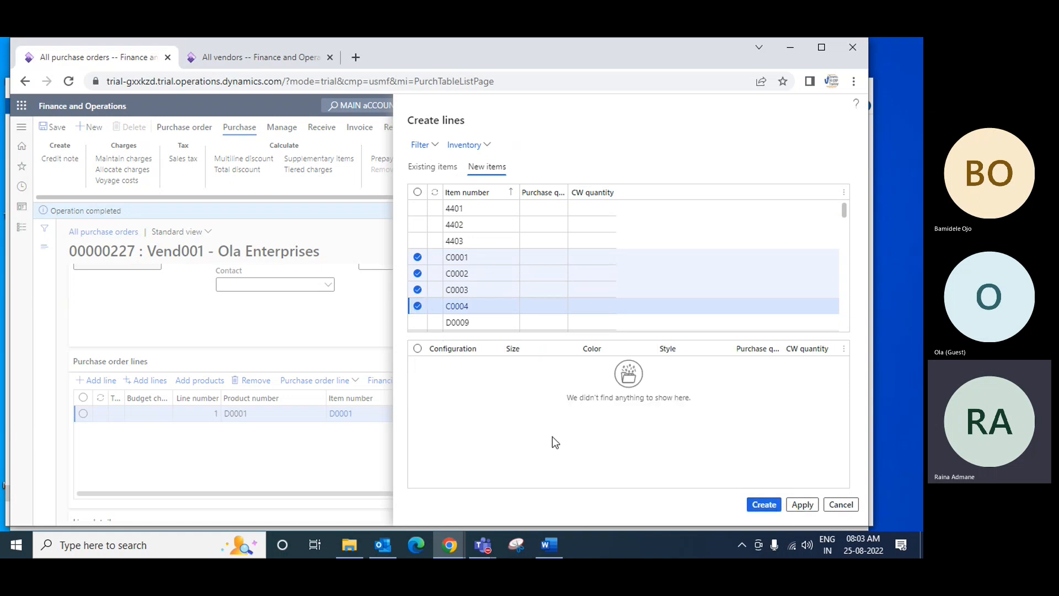
pyautogui.scroll(6, 675, 404)
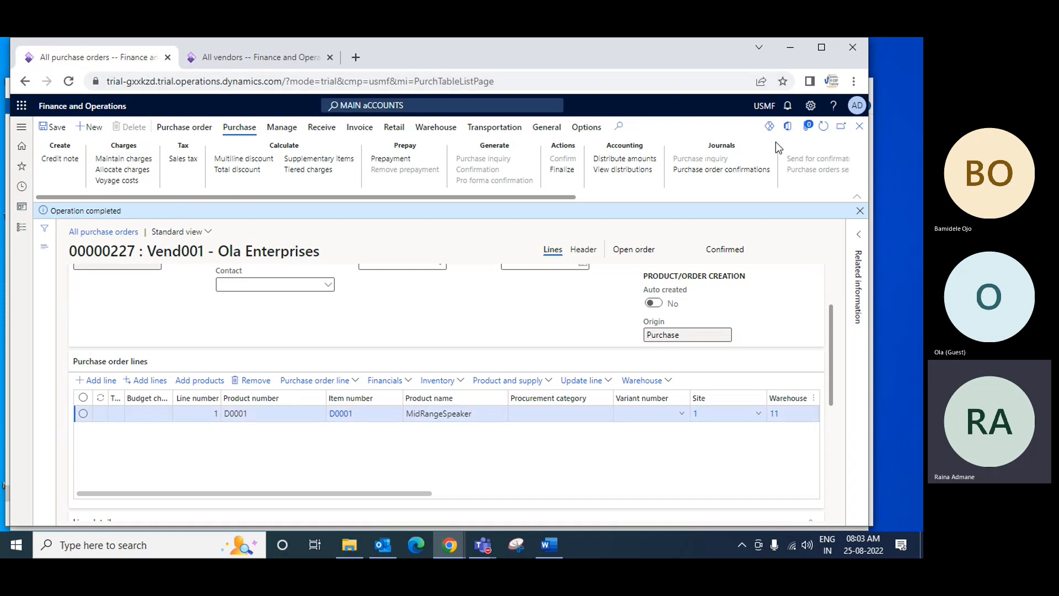
pyautogui.click(533, 412)
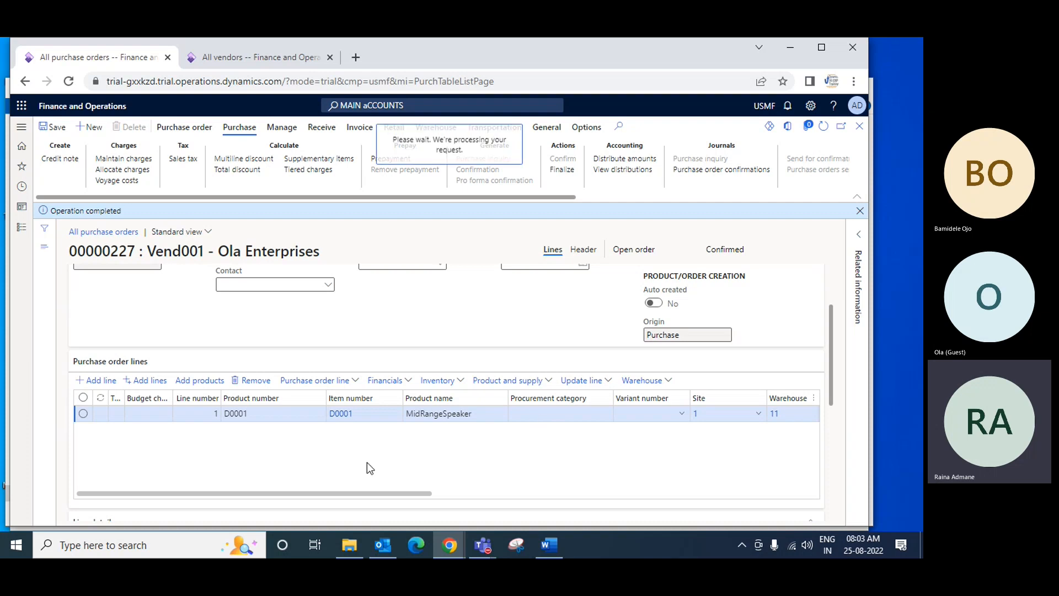
pyautogui.scroll(-1, 366, 462)
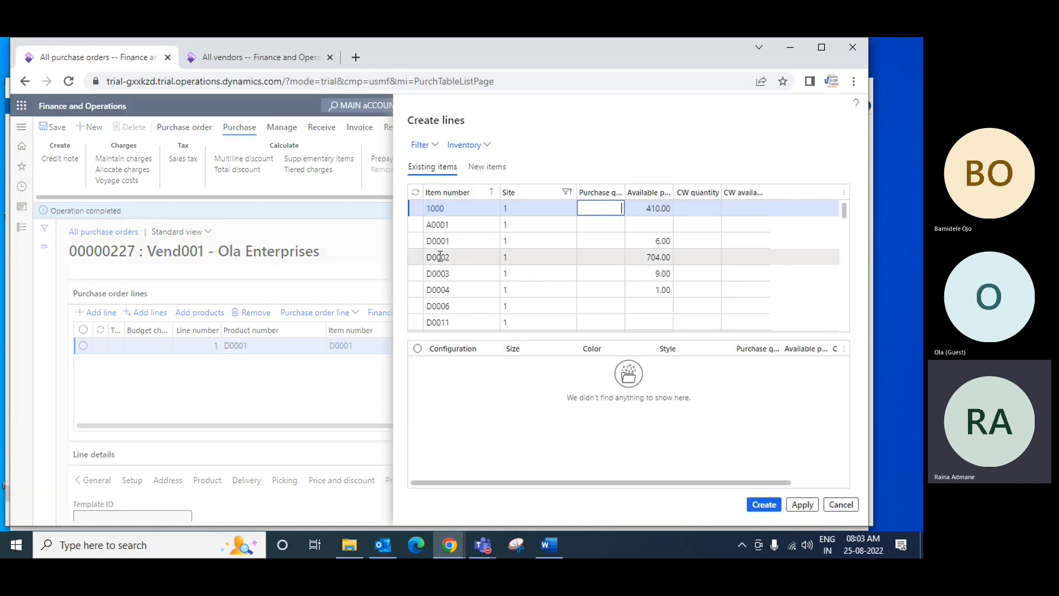
pyautogui.click(416, 242)
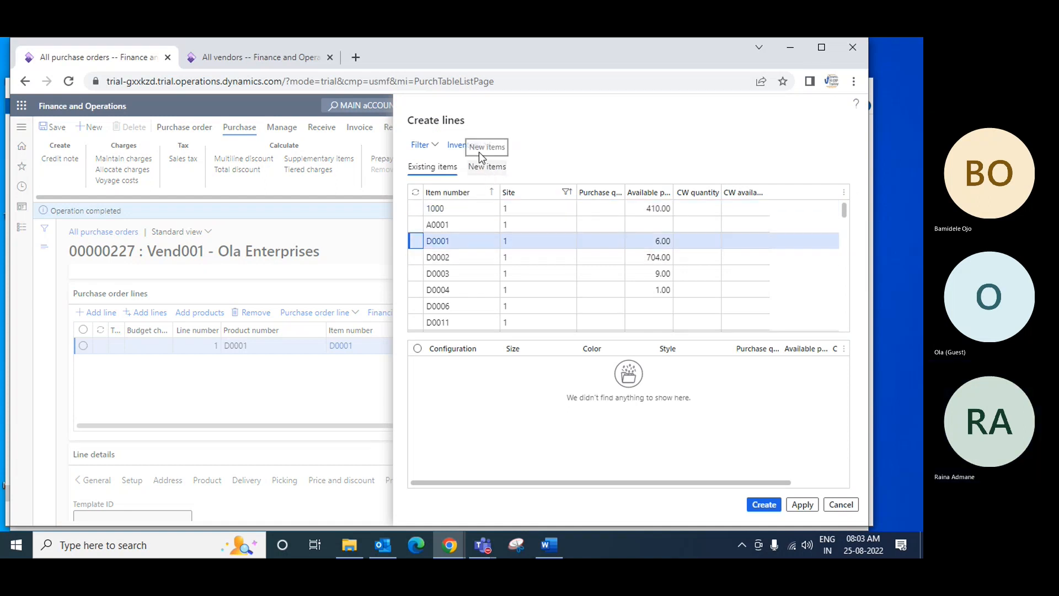
pyautogui.click(486, 167)
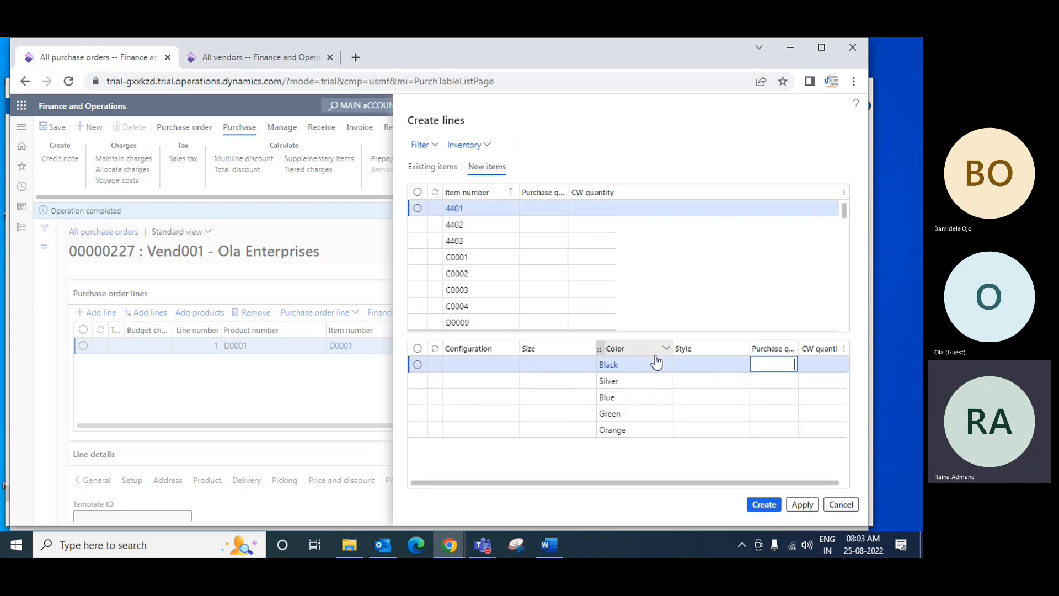
pyautogui.click(434, 167)
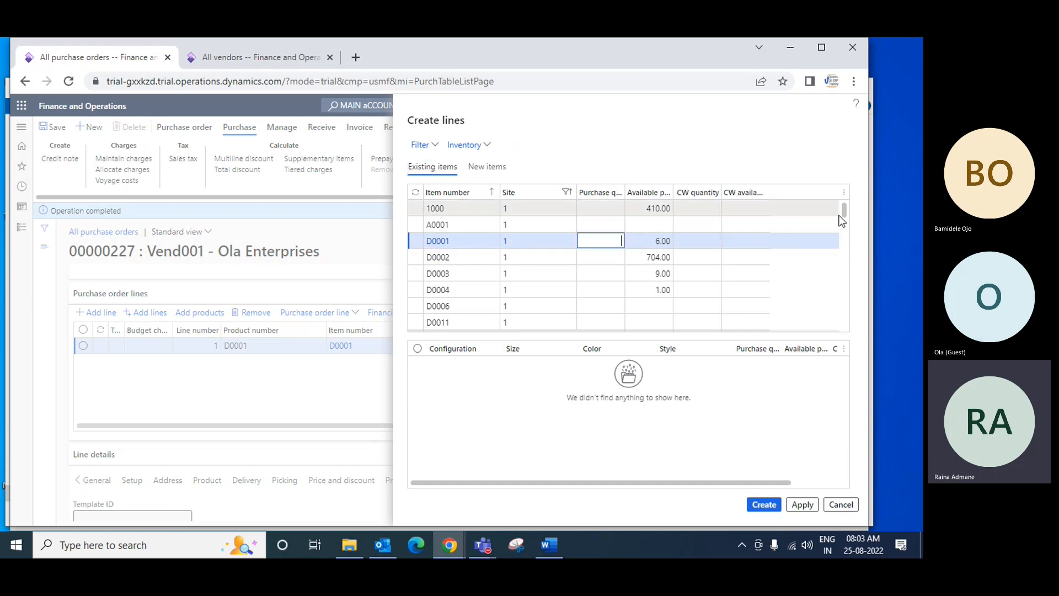
pyautogui.moveTo(843, 213); pyautogui.dragTo(845, 256)
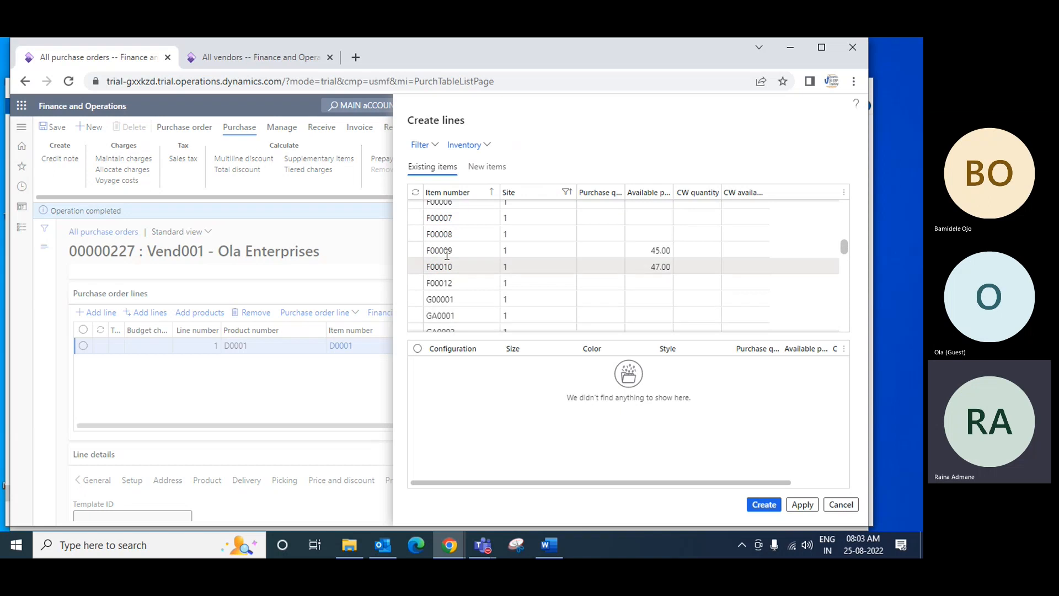
pyautogui.click(415, 236)
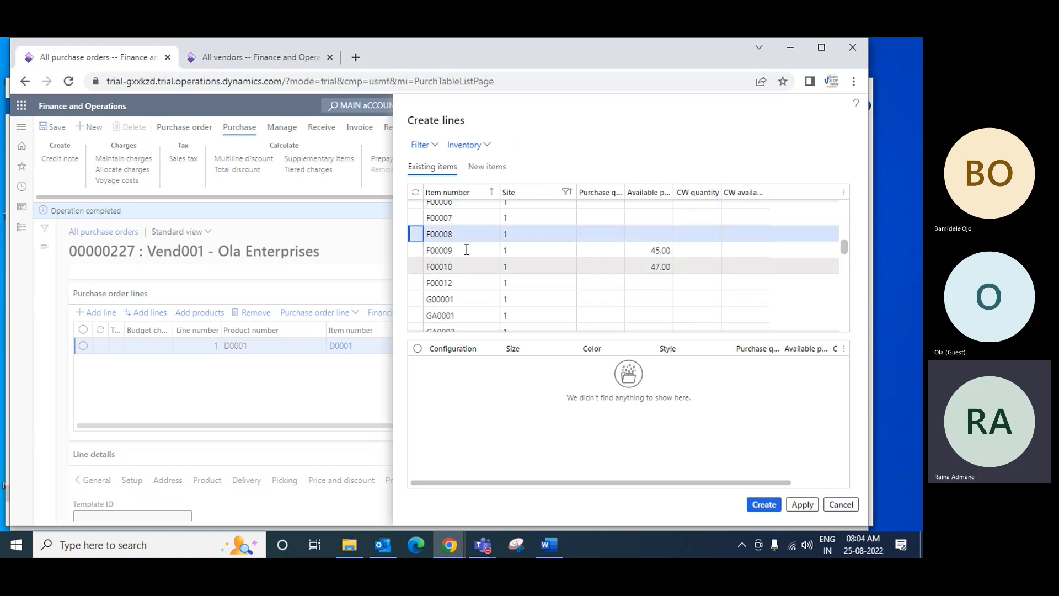
pyautogui.click(840, 504)
# Set the quantity of the MidRangeSpeaker purchase order line to 200
pyautogui.scroll(10, 364, 425)
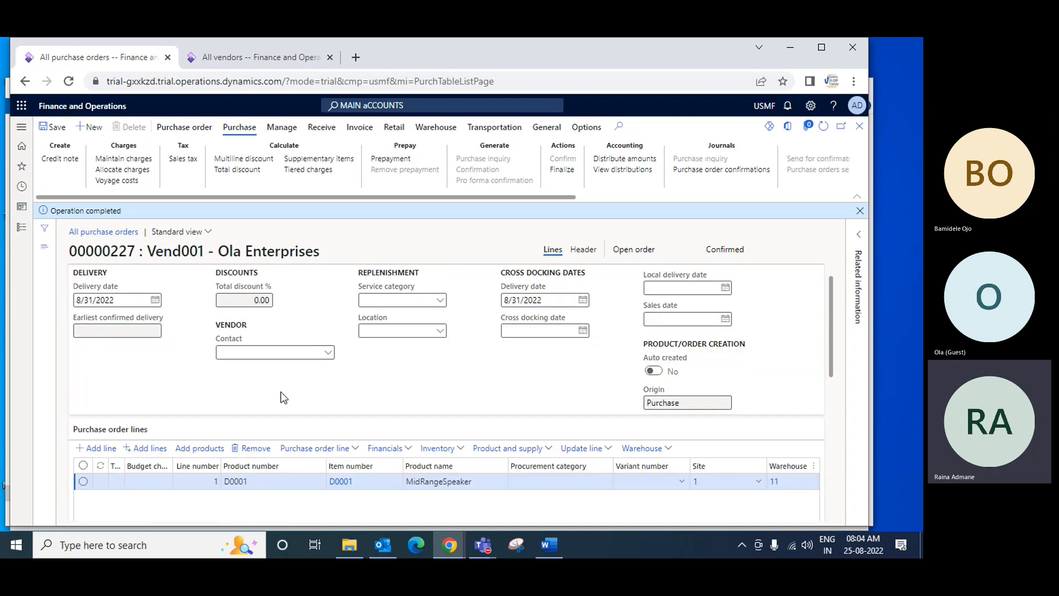
pyautogui.scroll(-2, 386, 386)
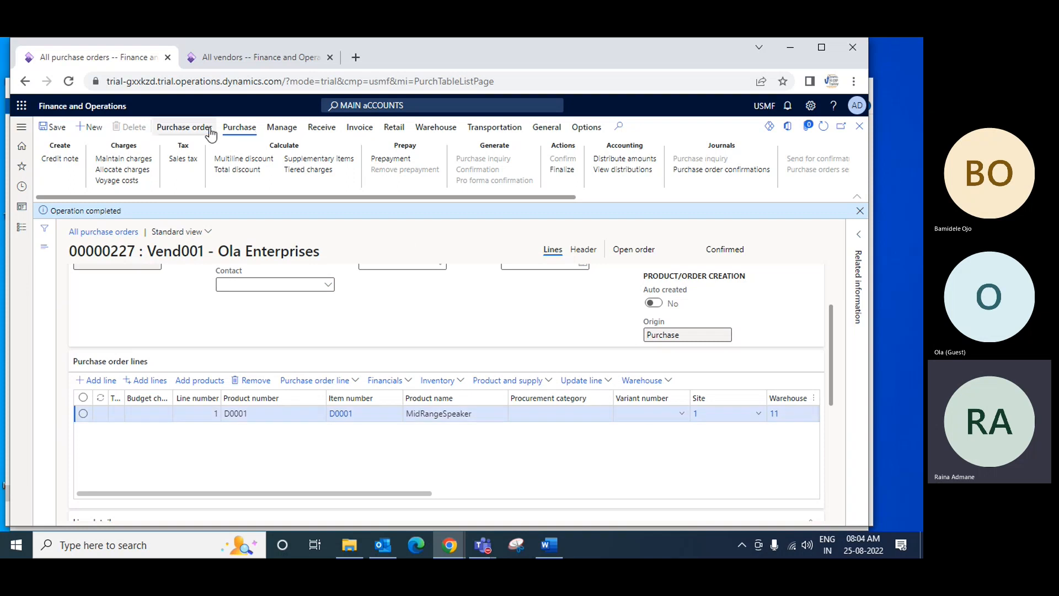
pyautogui.click(242, 133)
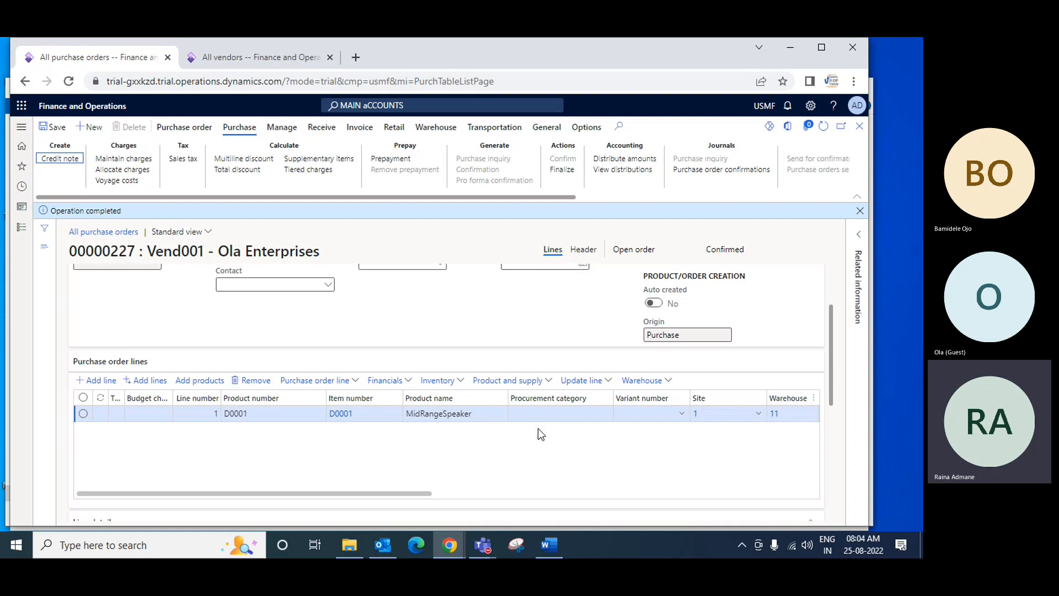
pyautogui.moveTo(428, 494); pyautogui.dragTo(645, 482)
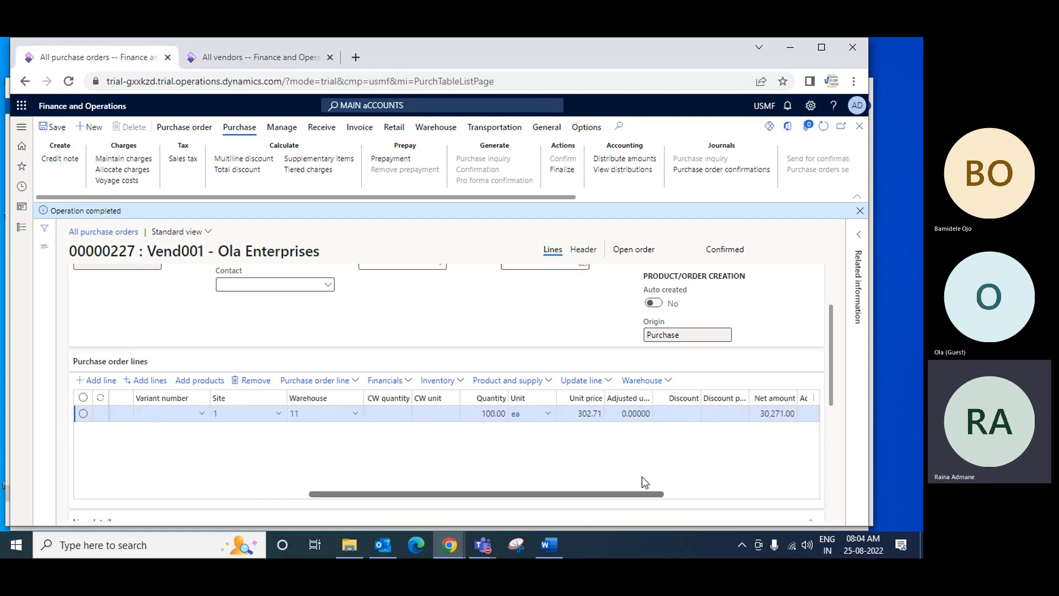
pyautogui.click(485, 413)
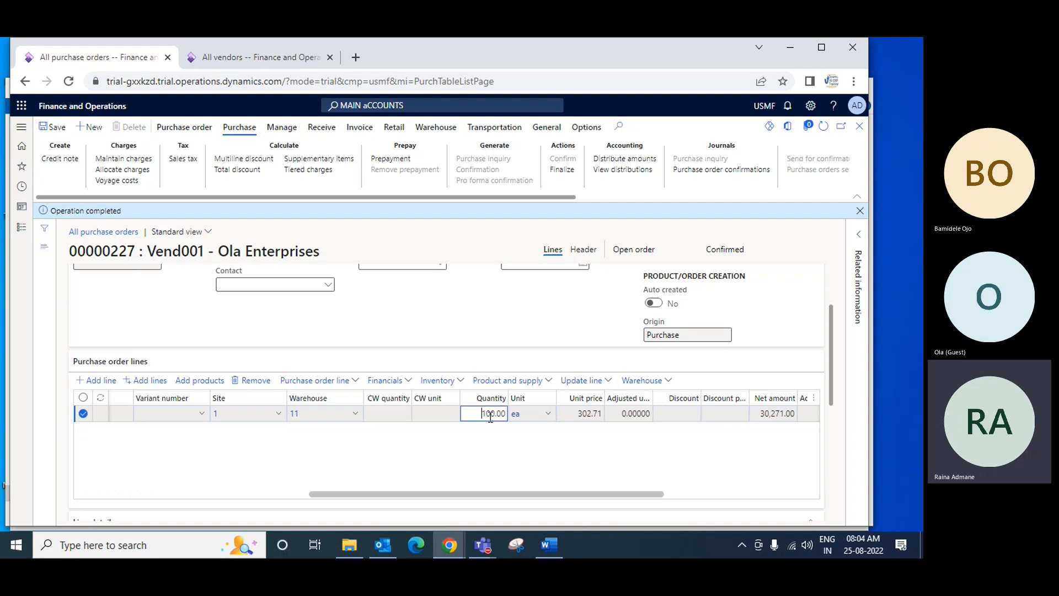
pyautogui.write('2')
pyautogui.click(546, 413)
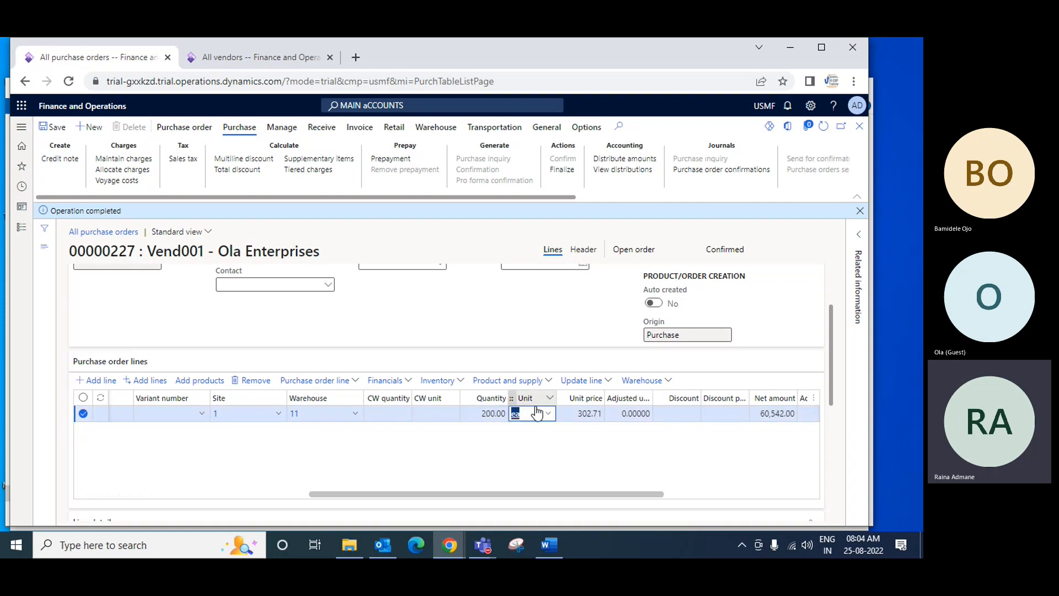
# Save the changed purchase order and confirm it again for Ola Enterprises
pyautogui.click(56, 130)
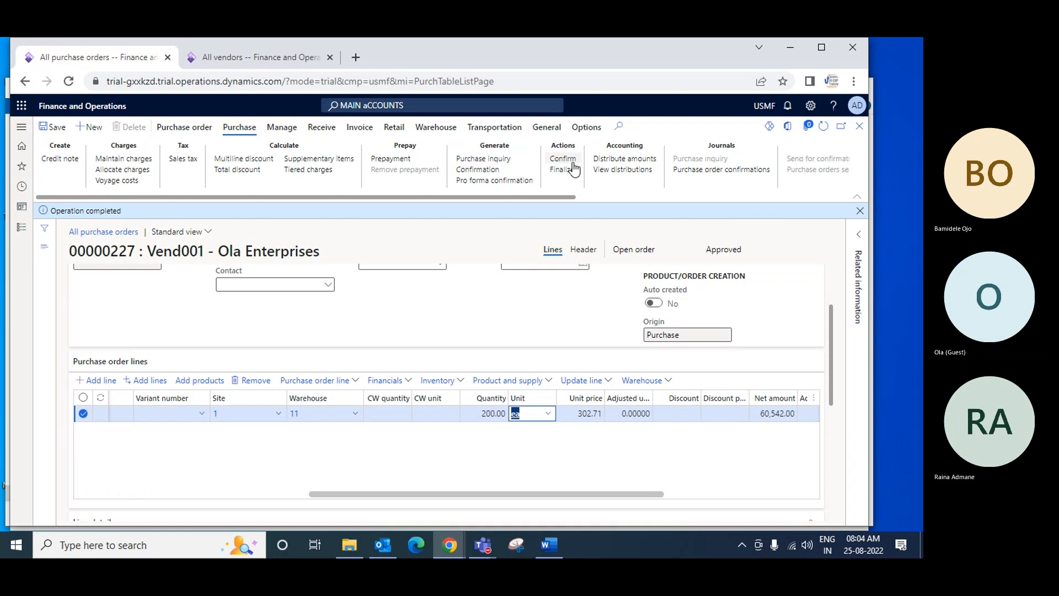
pyautogui.click(478, 170)
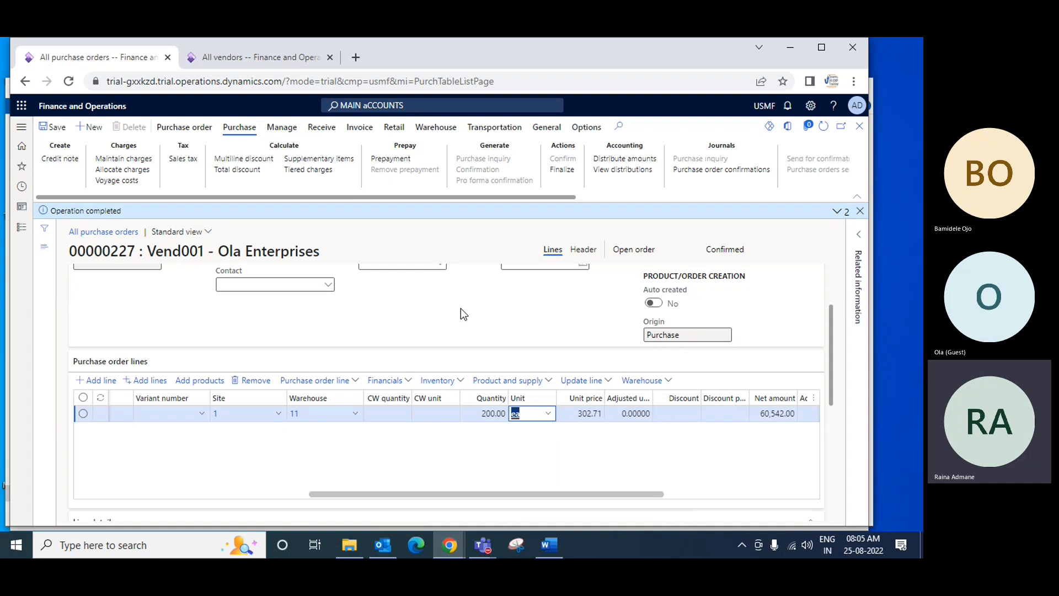
# Switch to the Microsoft Teams meeting "Finance Batch1stAug22" and open its additional meeting options
pyautogui.click(484, 544)
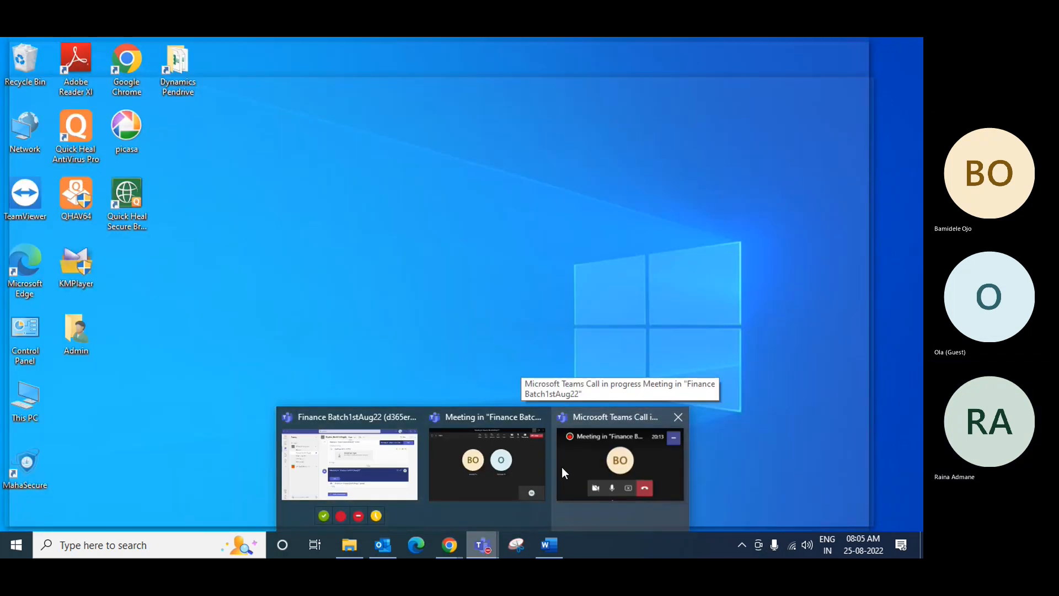
pyautogui.click(565, 466)
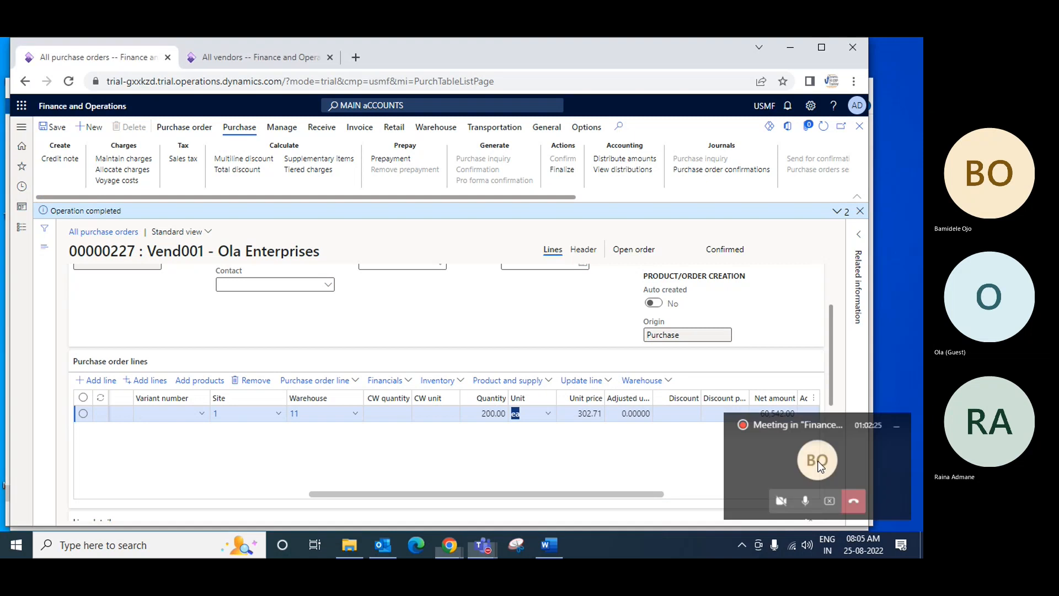
pyautogui.click(817, 461)
pyautogui.click(568, 95)
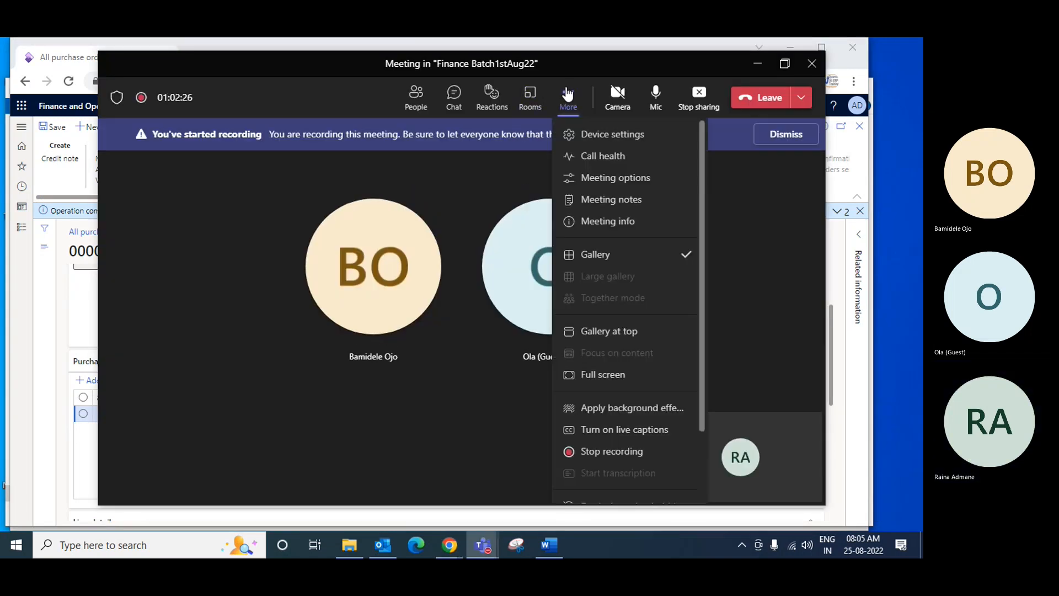